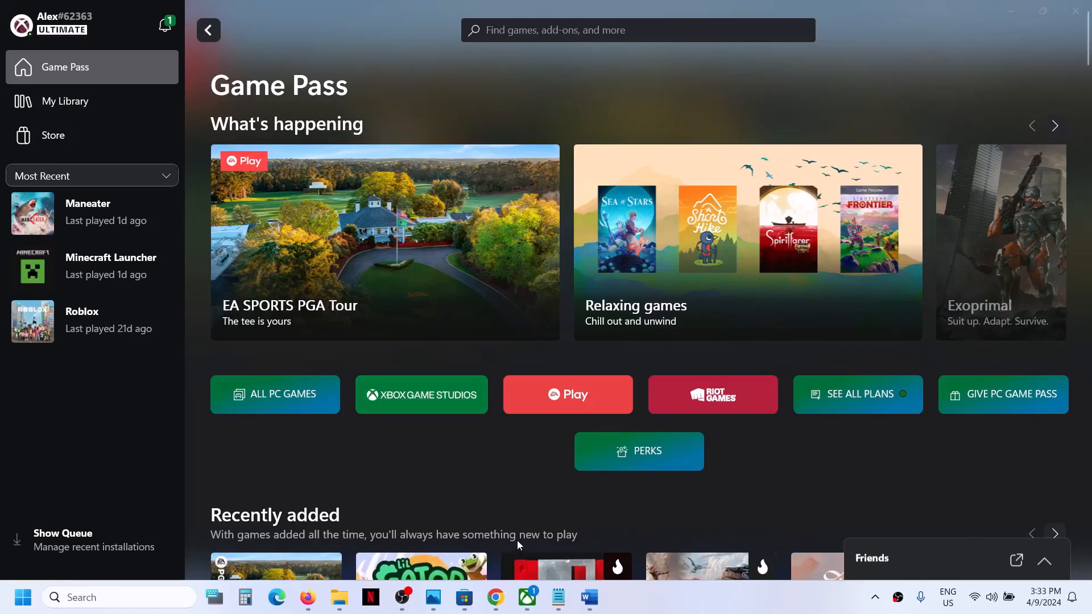
# Step: Review the Word title about Game Pass games crashing on launch and view Maneater's game page in the Xbox app
pyautogui.click(589, 597)
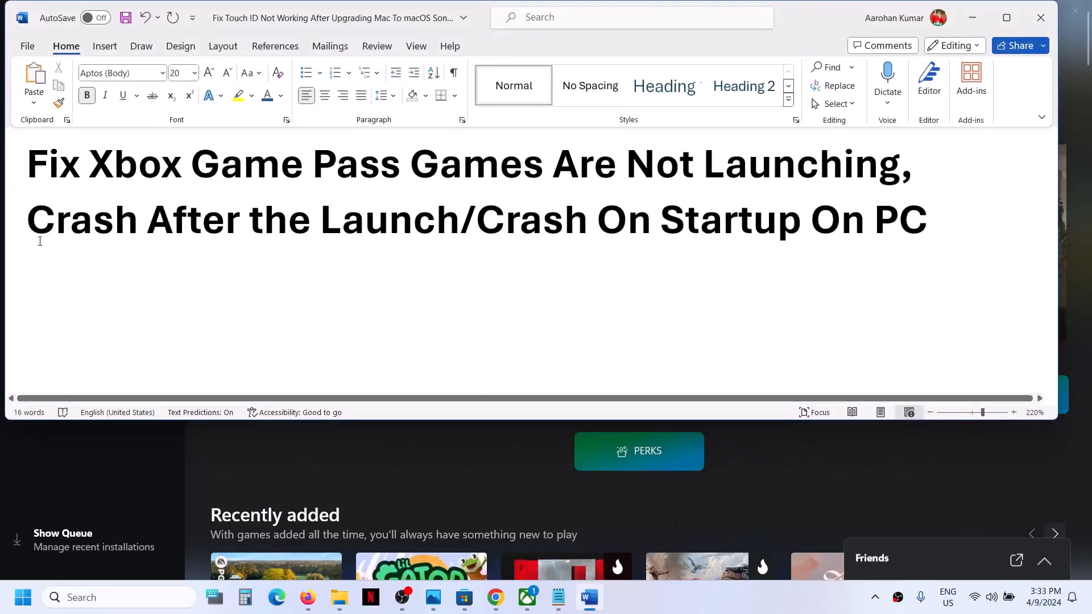
pyautogui.moveTo(40, 242); pyautogui.dragTo(429, 221)
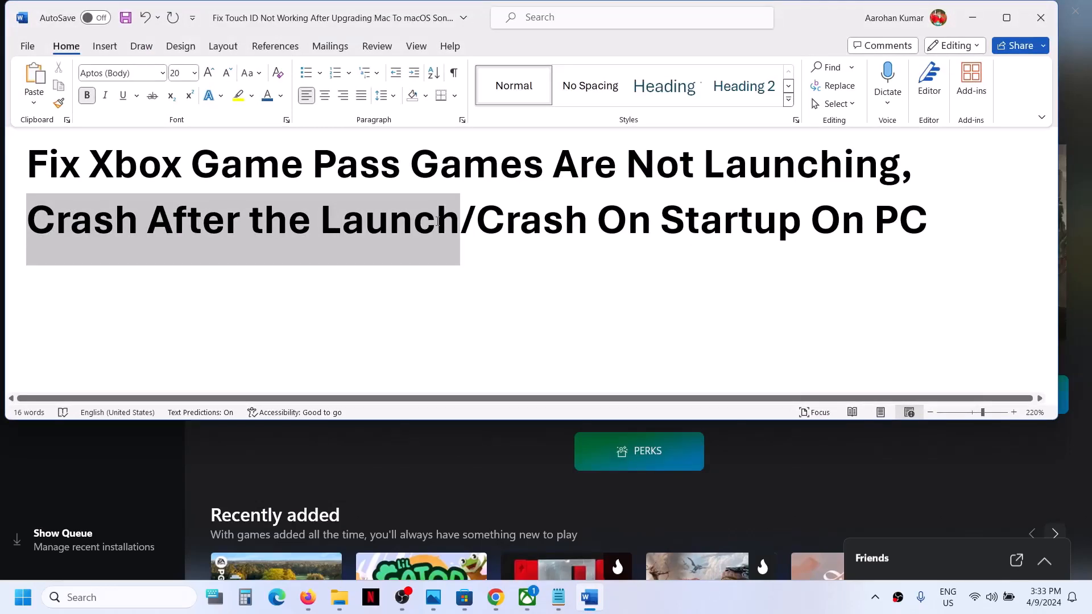
pyautogui.click(460, 465)
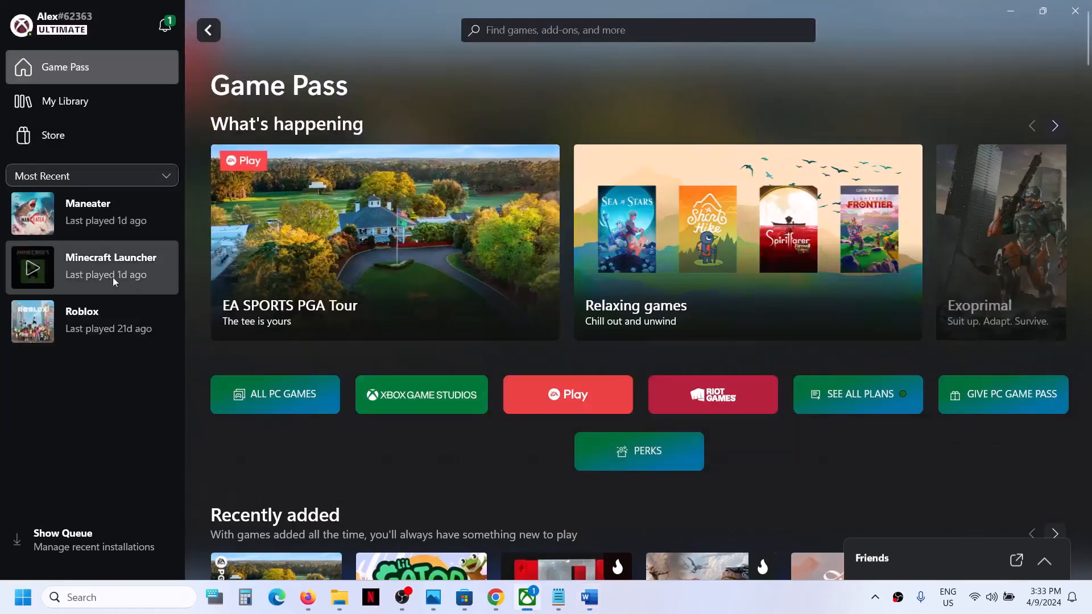
pyautogui.click(118, 193)
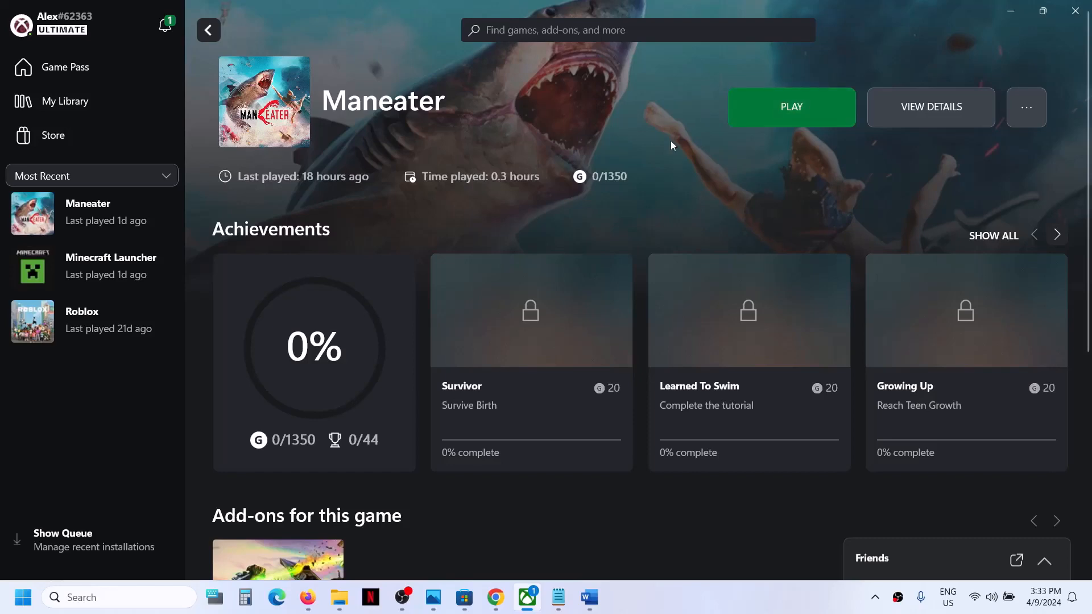
pyautogui.click(590, 598)
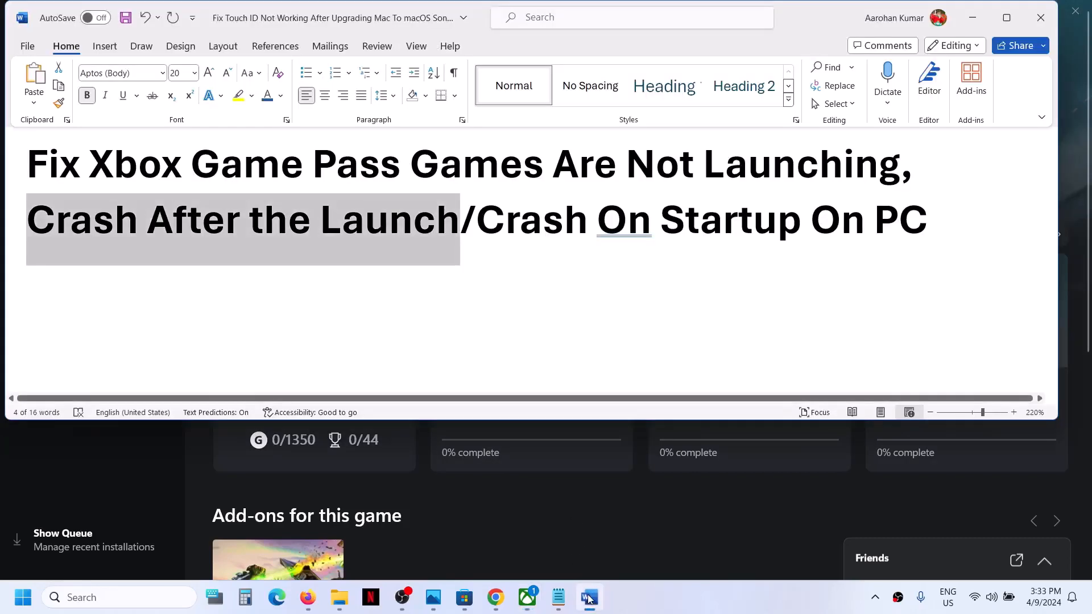
pyautogui.moveTo(483, 213); pyautogui.dragTo(807, 217)
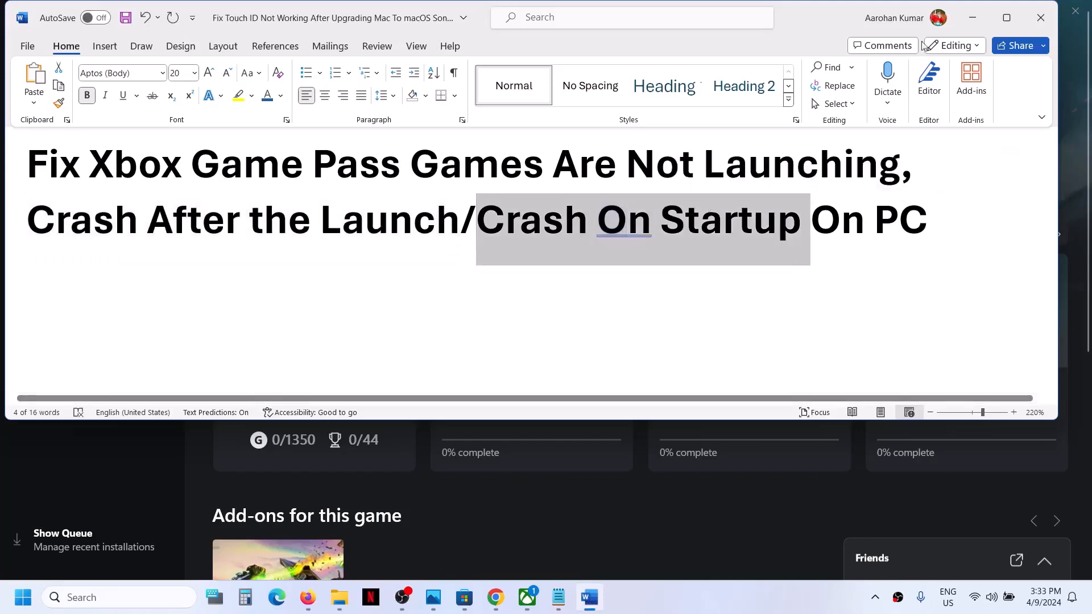
pyautogui.click(972, 18)
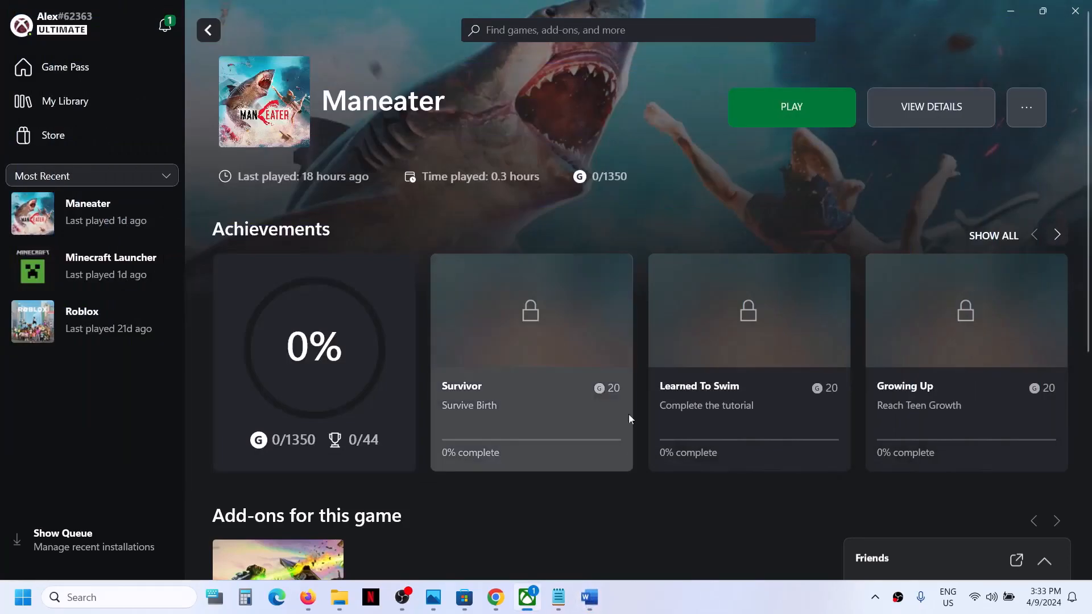
pyautogui.click(702, 601)
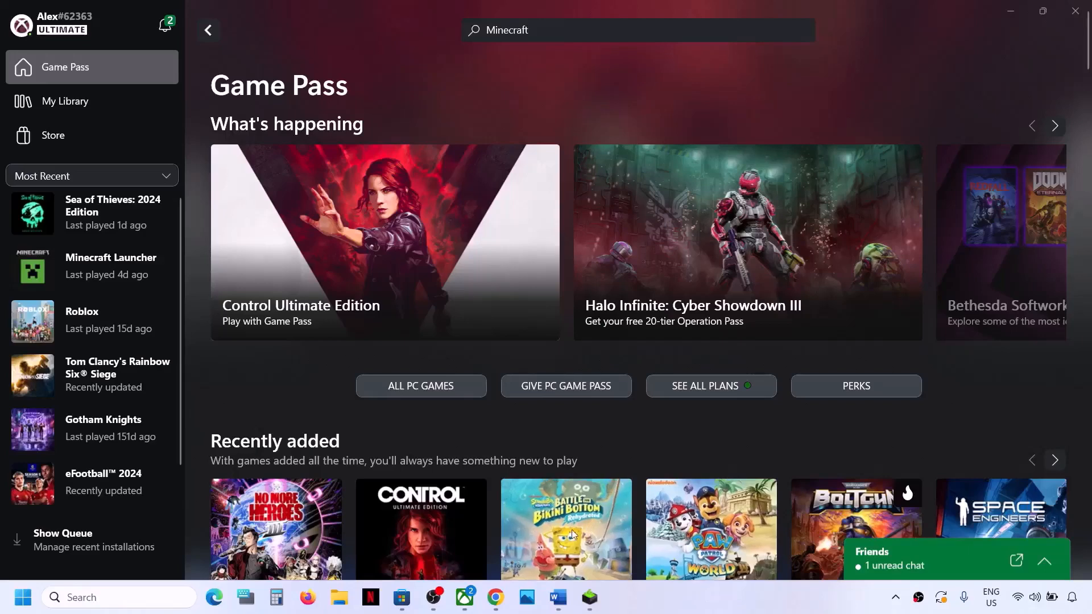
# Step: Copy the support.xbox.com/en-IN/xbox-live-status link from the Word troubleshooting notes and switch to the Xbox Status page in Chrome
pyautogui.click(558, 597)
pyautogui.rightClick(422, 238)
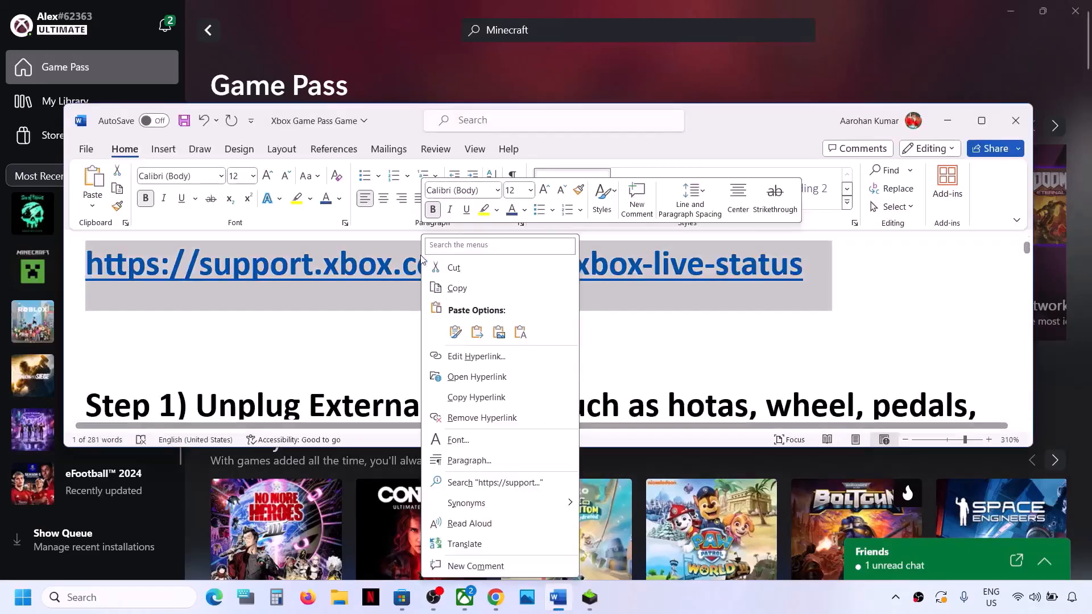
pyautogui.click(457, 289)
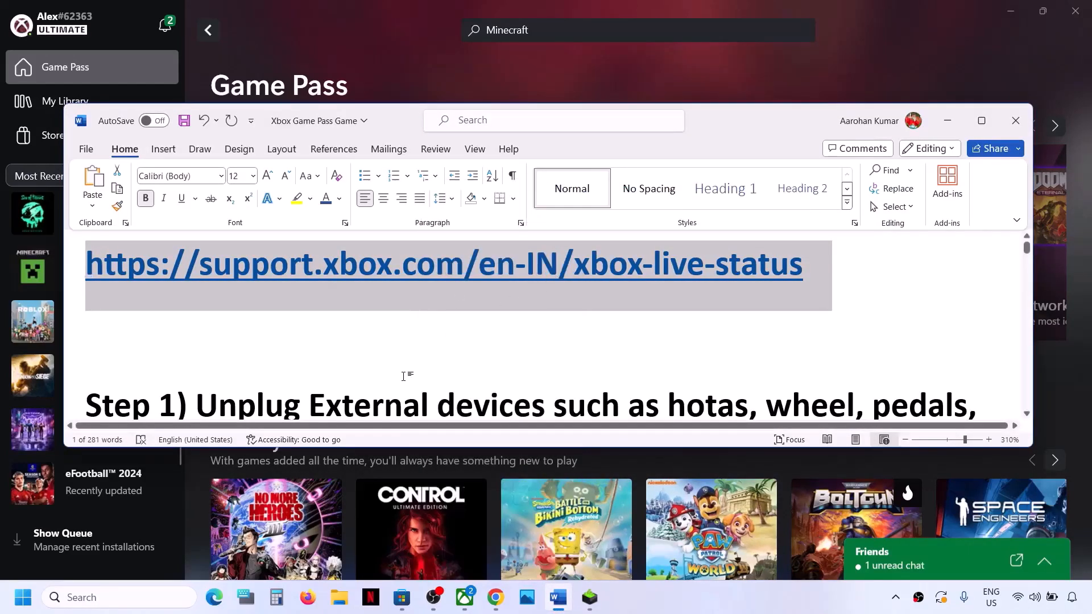
pyautogui.click(495, 597)
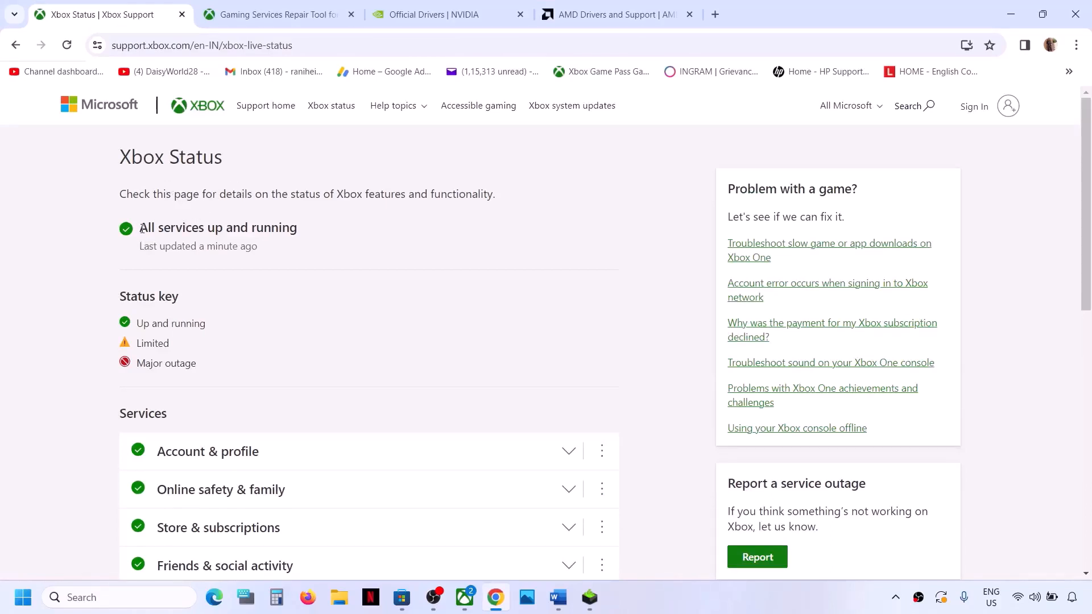
# Step: Examine the Xbox Status page for the overall status, the status key and the state of each listed service
pyautogui.moveTo(142, 229); pyautogui.dragTo(295, 231)
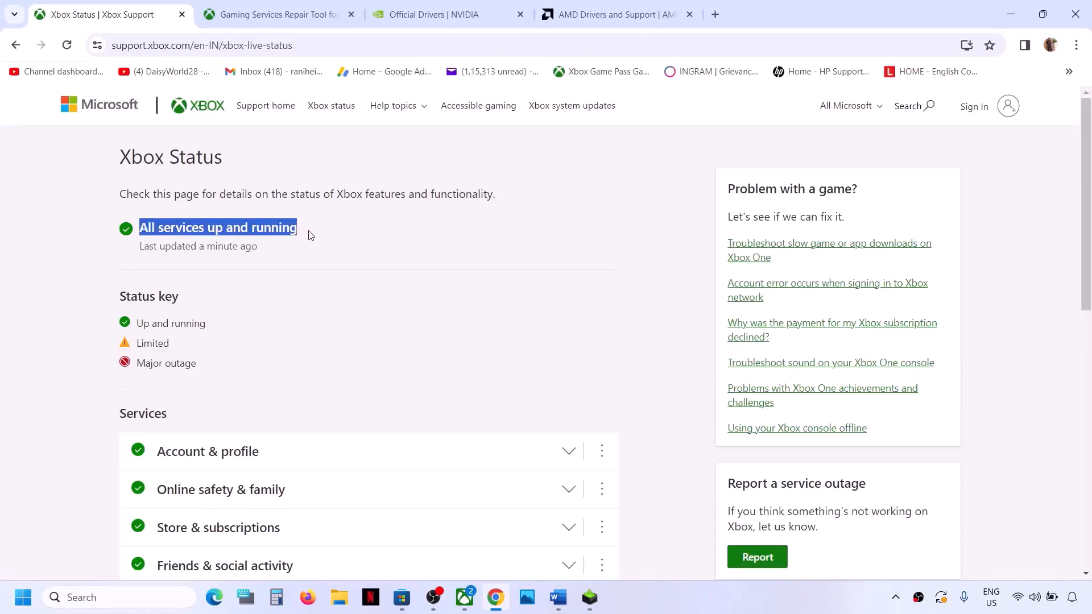
pyautogui.click(311, 235)
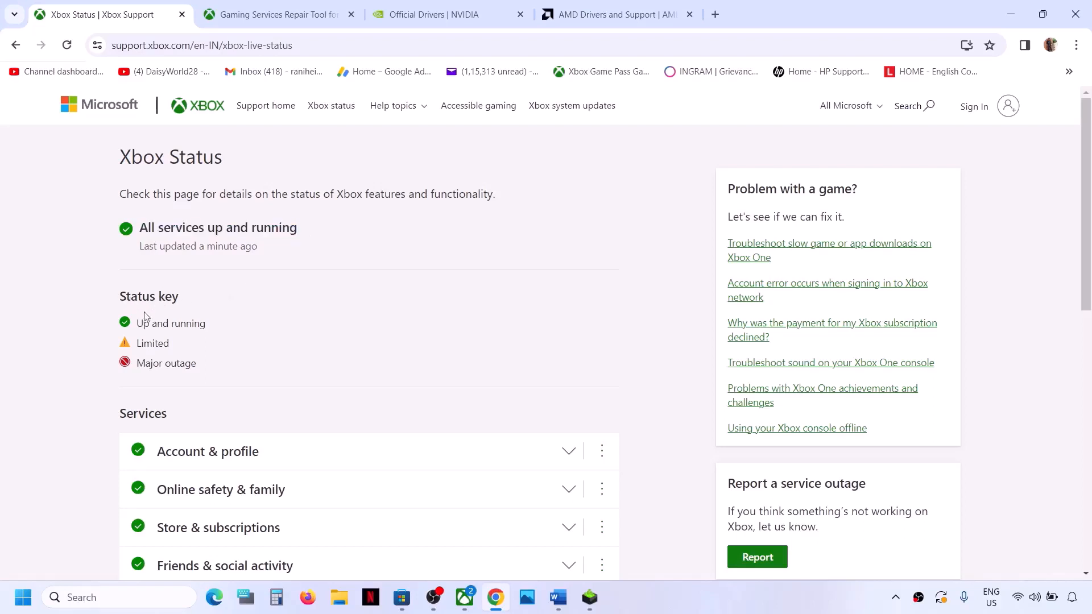
pyautogui.scroll(-5, 212, 332)
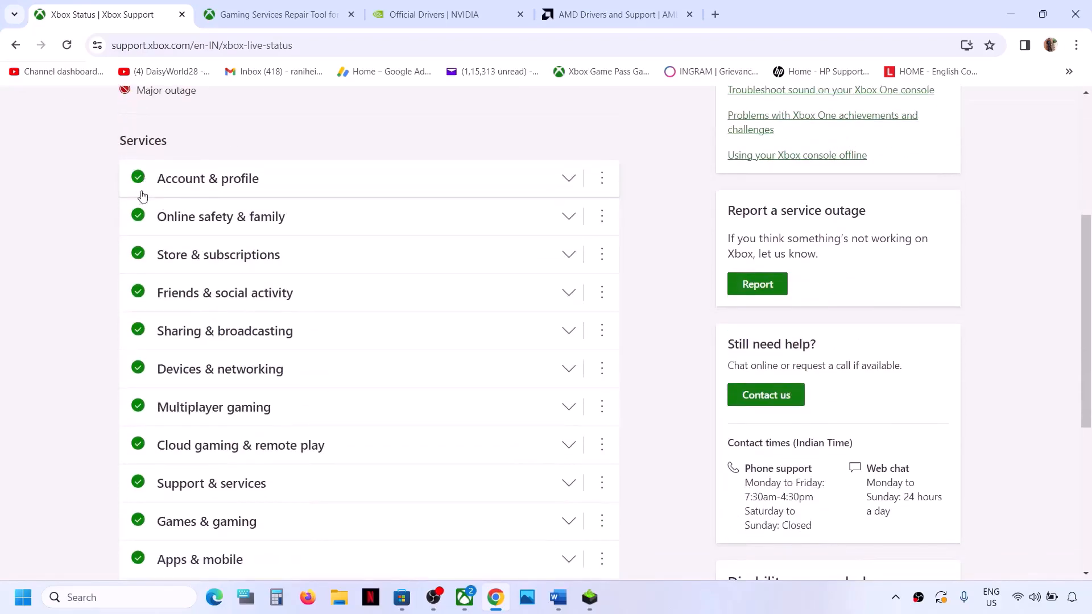
pyautogui.scroll(-2, 139, 363)
pyautogui.scroll(3, 138, 360)
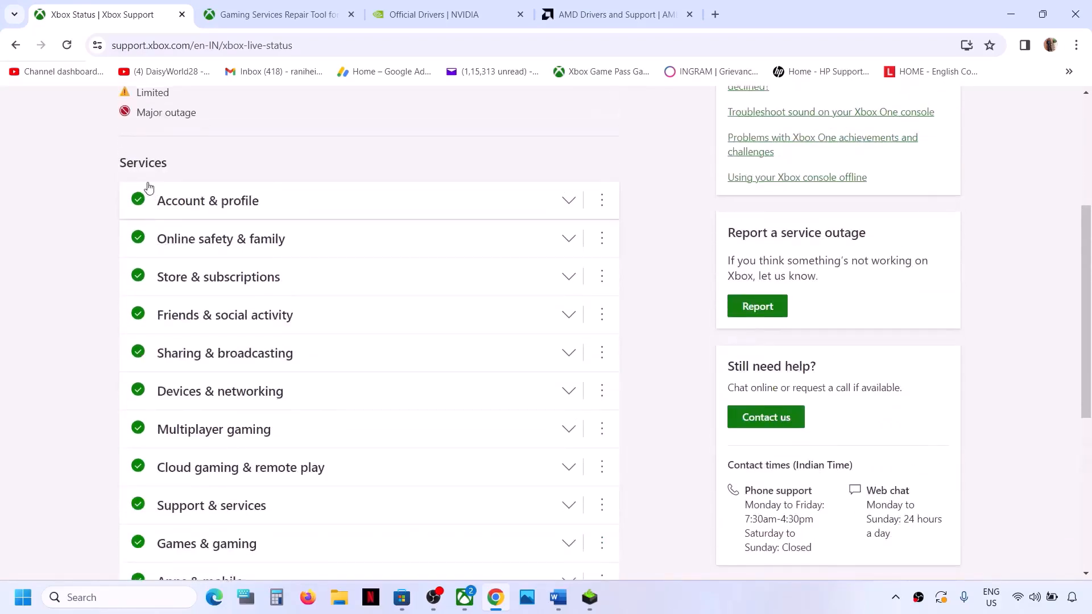
pyautogui.scroll(5, 158, 480)
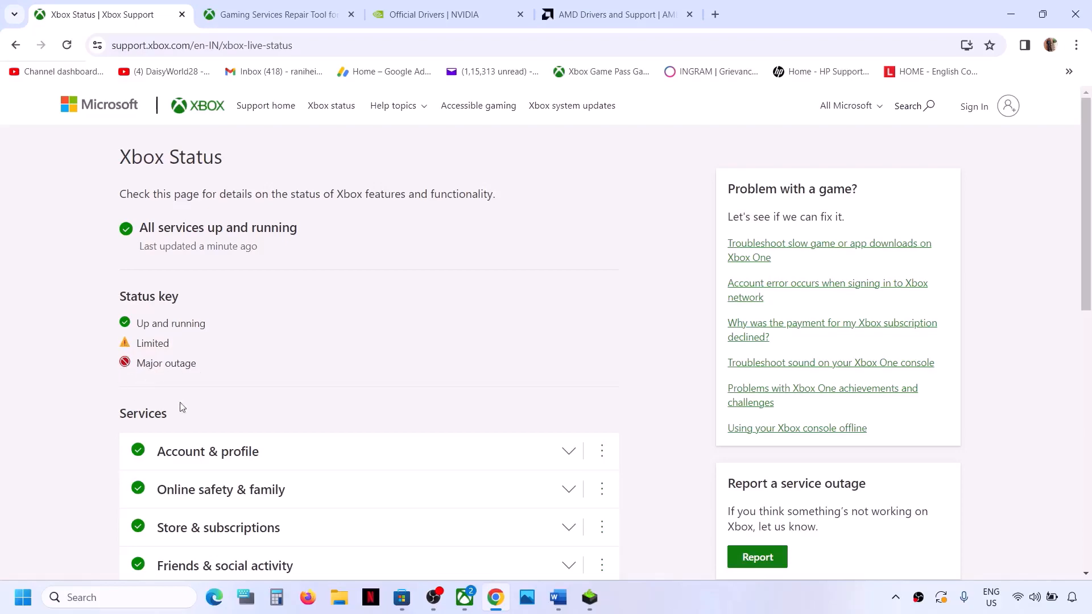
pyautogui.scroll(-5, 181, 407)
pyautogui.scroll(-3, 163, 402)
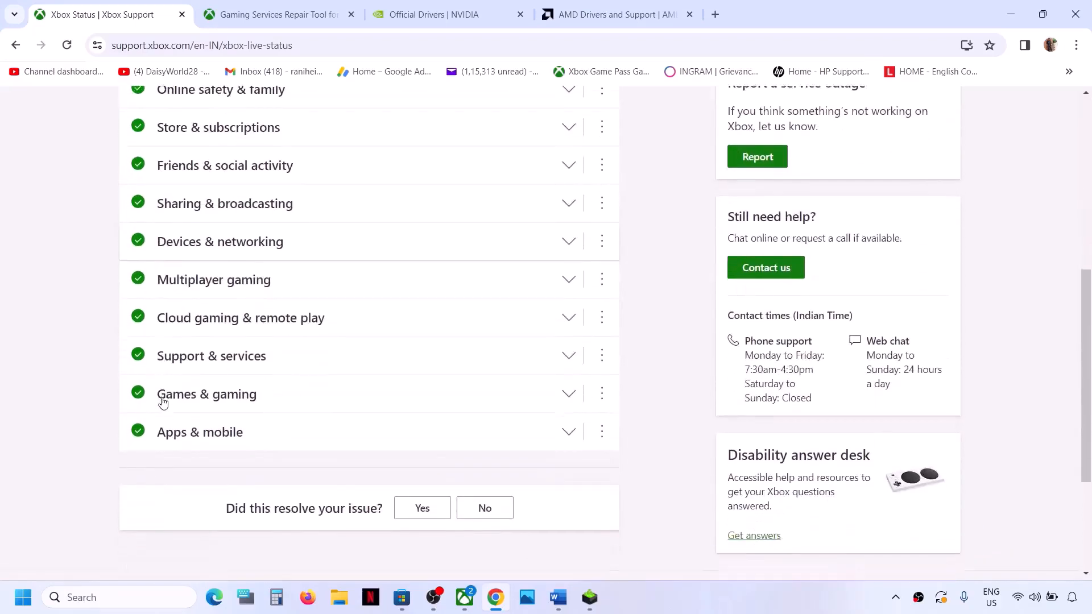
pyautogui.scroll(2, 163, 402)
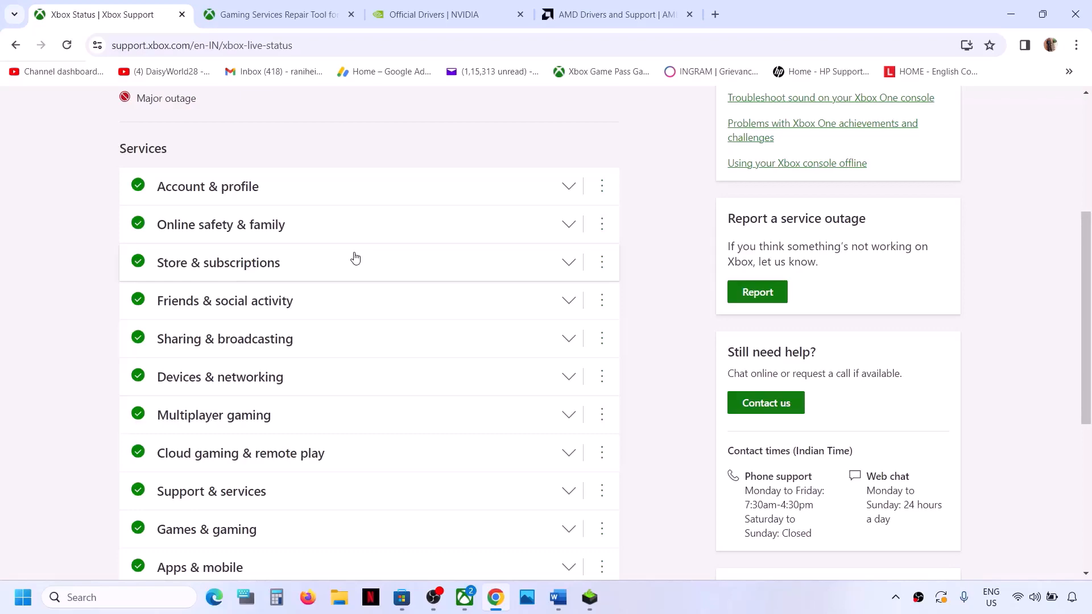
pyautogui.scroll(-1, 355, 258)
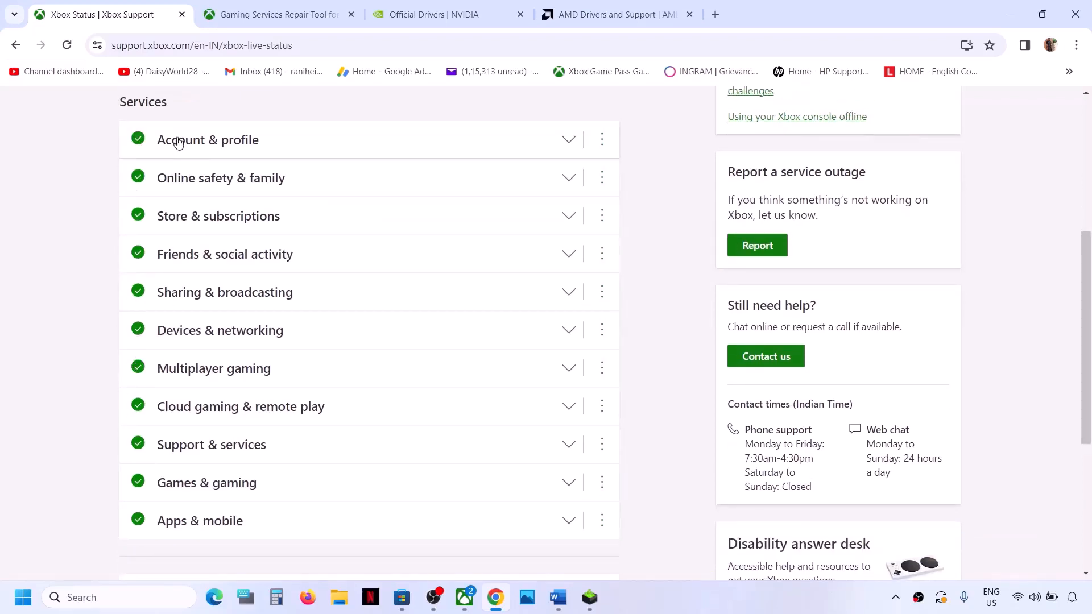
pyautogui.scroll(5, 280, 471)
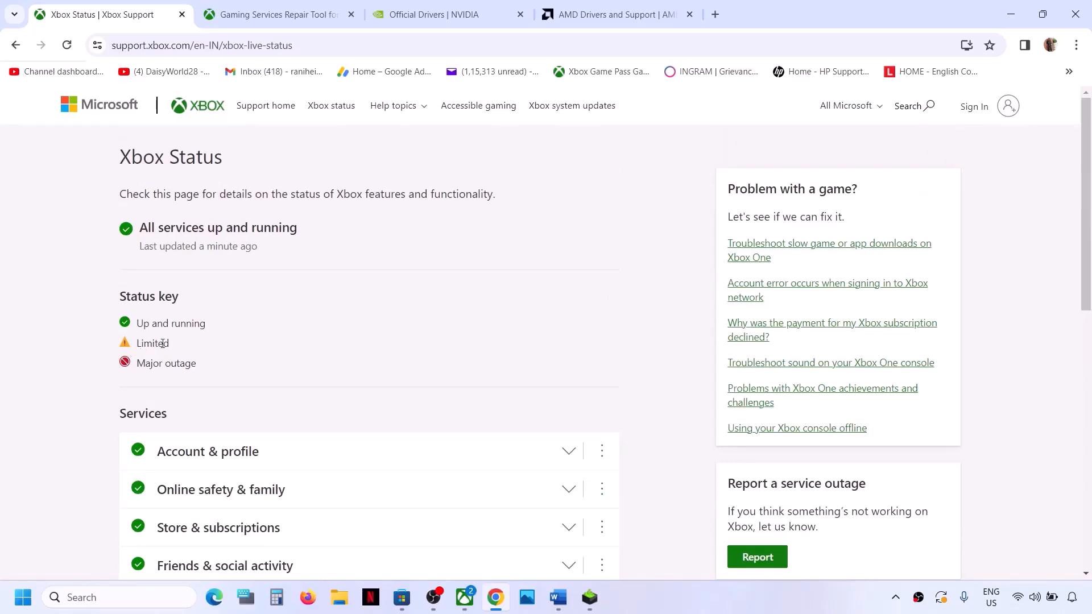
pyautogui.scroll(-3, 251, 397)
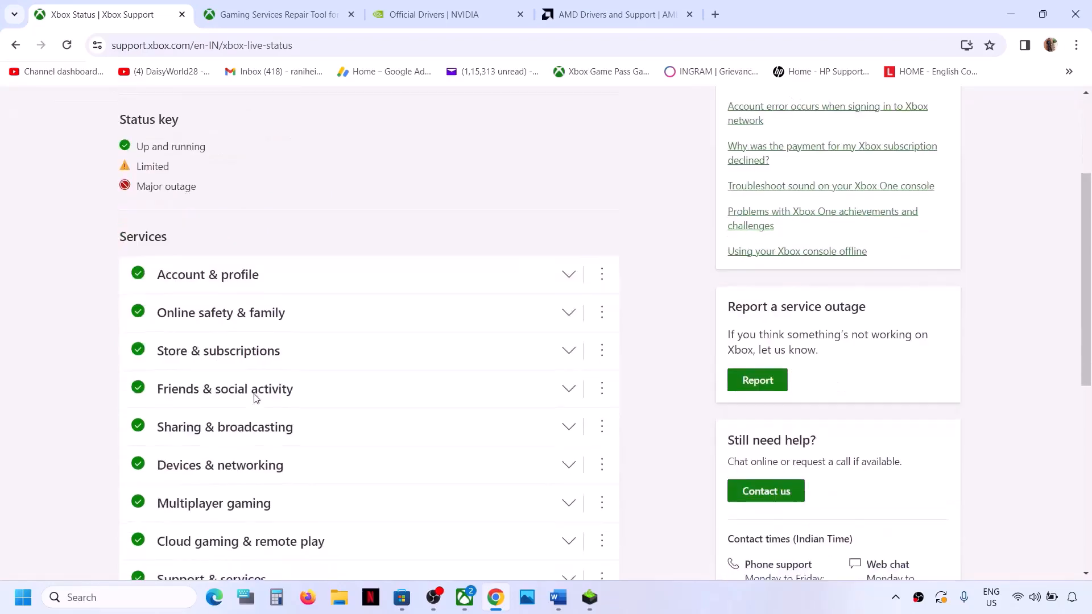
pyautogui.scroll(3, 274, 391)
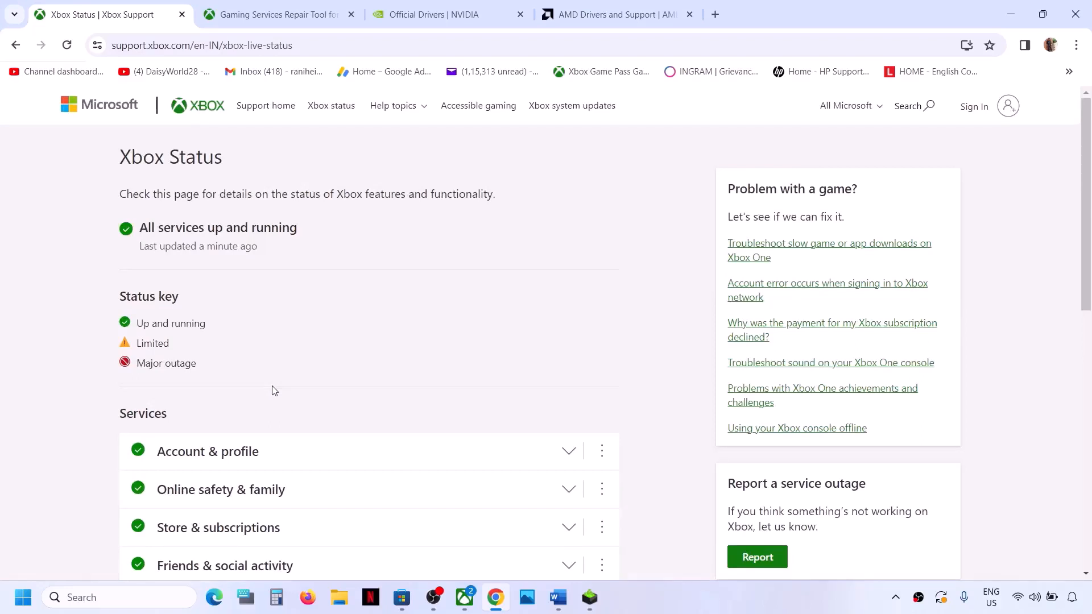
# Step: Switch back to the Word troubleshooting notes, go to Step 1 and maximize the window
pyautogui.click(558, 598)
pyautogui.scroll(-2, 327, 351)
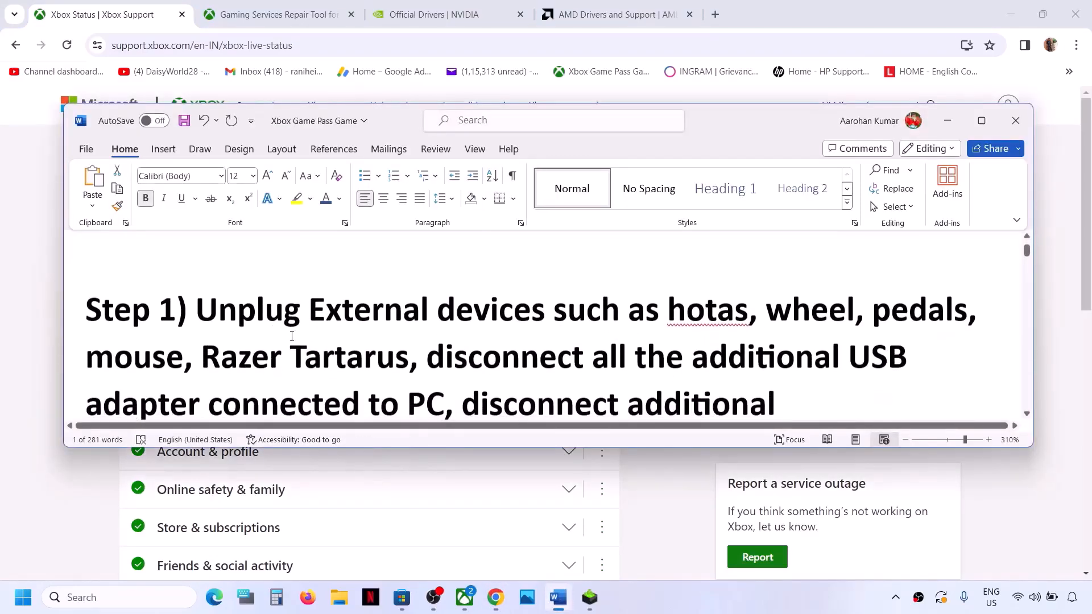
pyautogui.moveTo(198, 312); pyautogui.dragTo(748, 312)
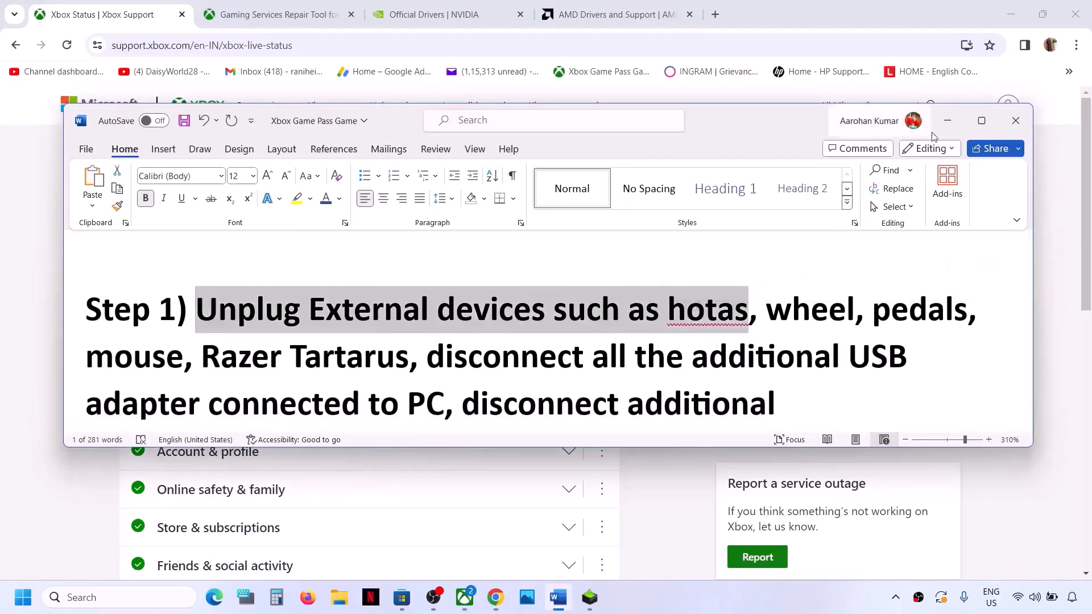
pyautogui.click(981, 121)
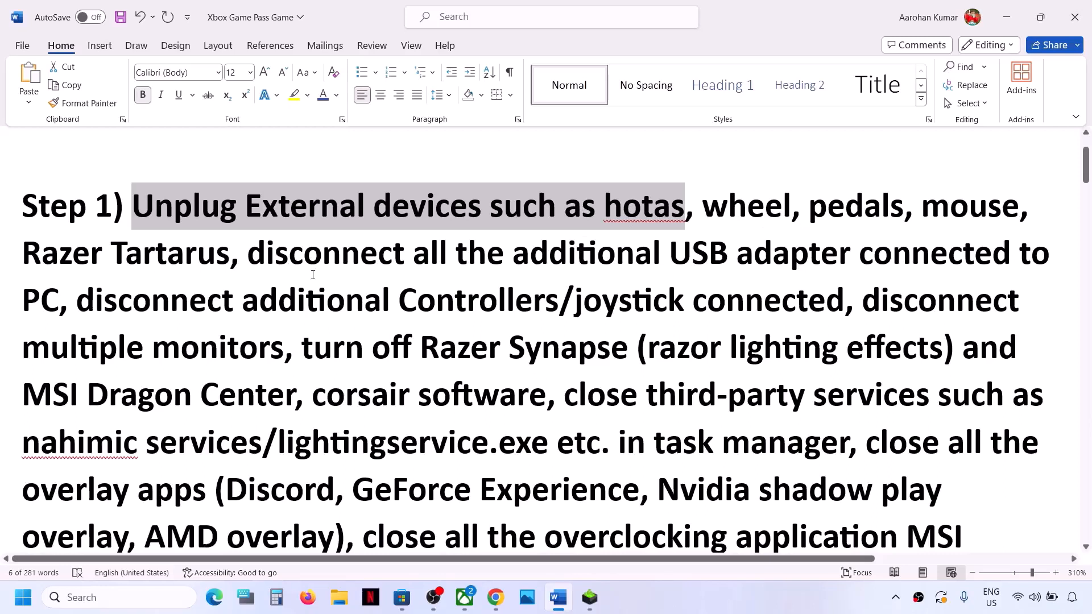
# Step: Delete "mouse," from the list of external devices in Step 1
pyautogui.doubleClick(944, 204)
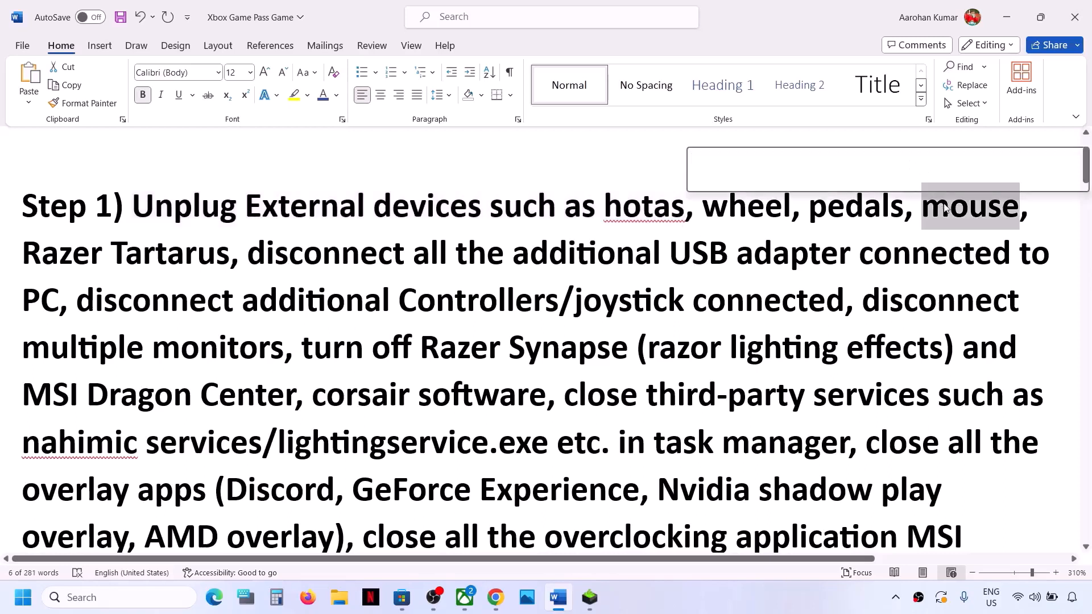
pyautogui.press('Delete')
pyautogui.press('BackSpace')
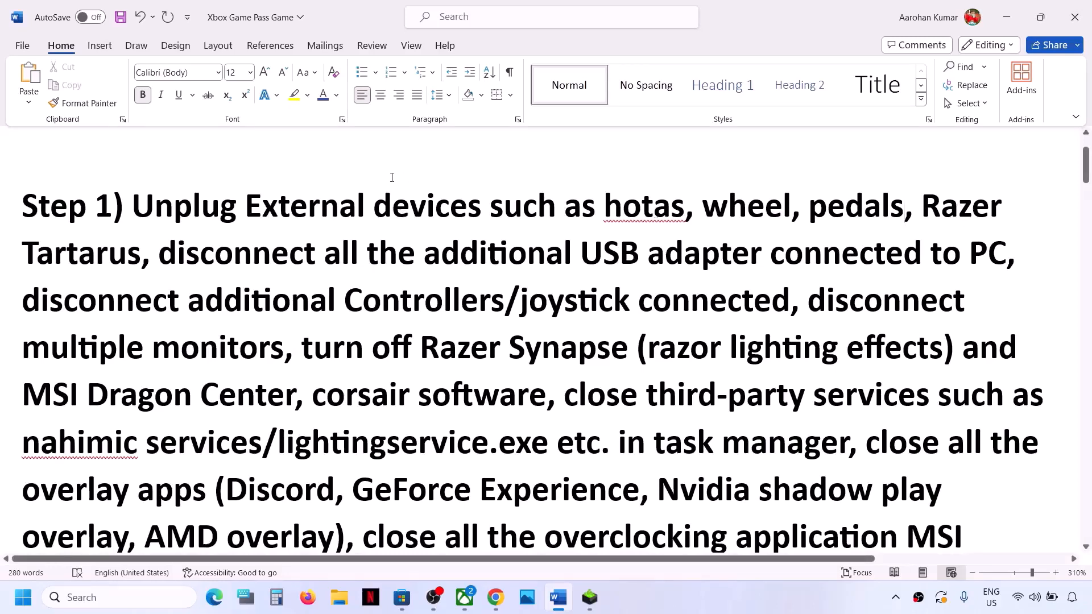
# Step: Read the Step 1 instructions on disconnecting USB adapters, controllers and extra monitors, and on closing lighting software and third-party services
pyautogui.moveTo(163, 256); pyautogui.dragTo(883, 246)
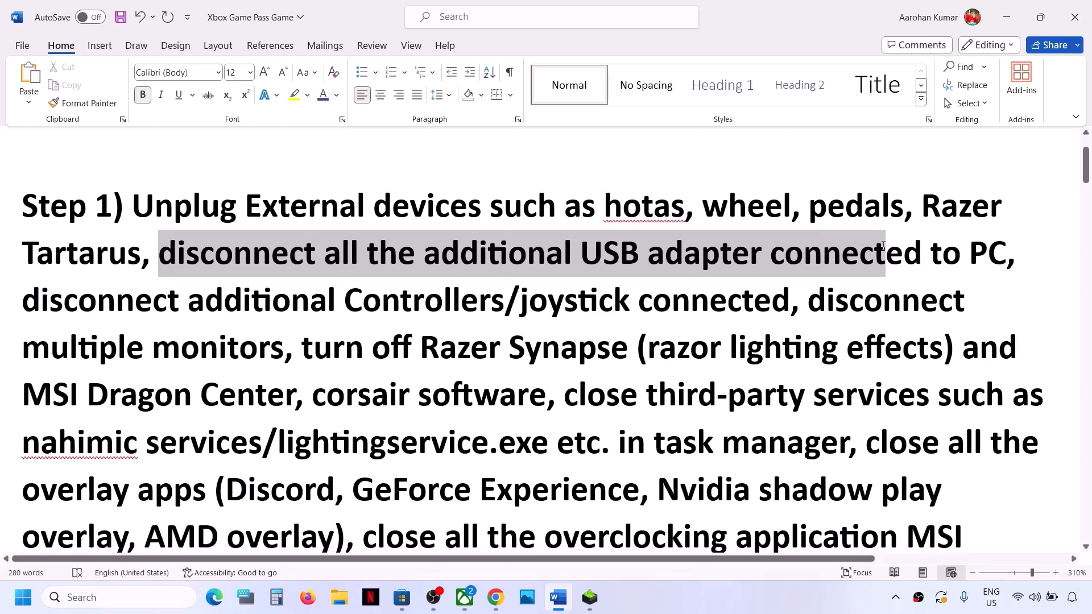
pyautogui.moveTo(883, 246); pyautogui.dragTo(883, 245)
pyautogui.moveTo(28, 305); pyautogui.dragTo(726, 318)
pyautogui.click(77, 316)
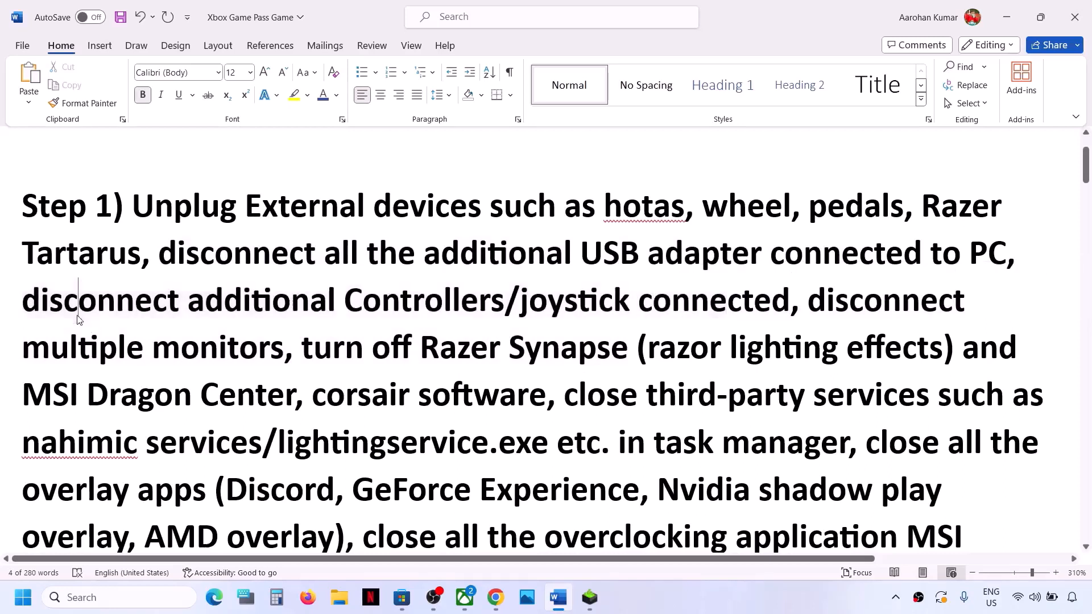
pyautogui.moveTo(78, 317); pyautogui.dragTo(634, 301)
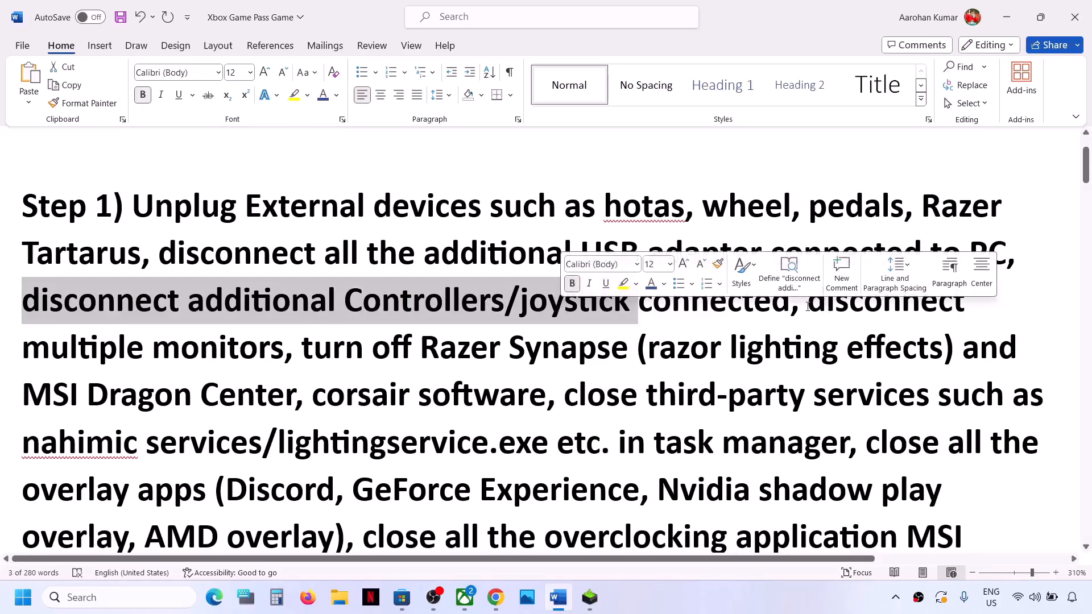
pyautogui.moveTo(808, 307); pyautogui.dragTo(281, 354)
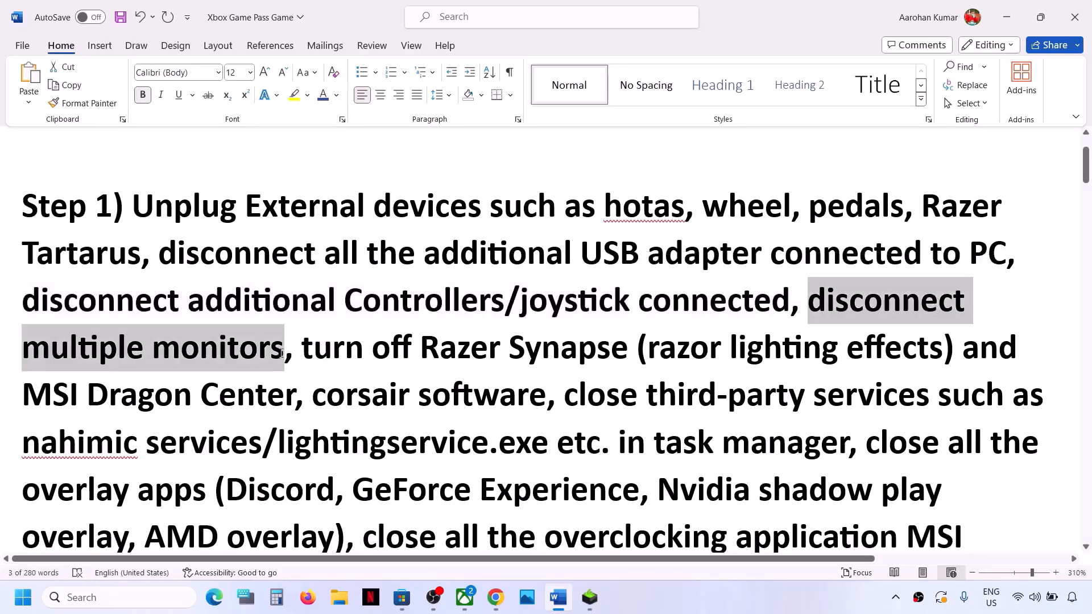
pyautogui.doubleClick(281, 354)
pyautogui.click(281, 353)
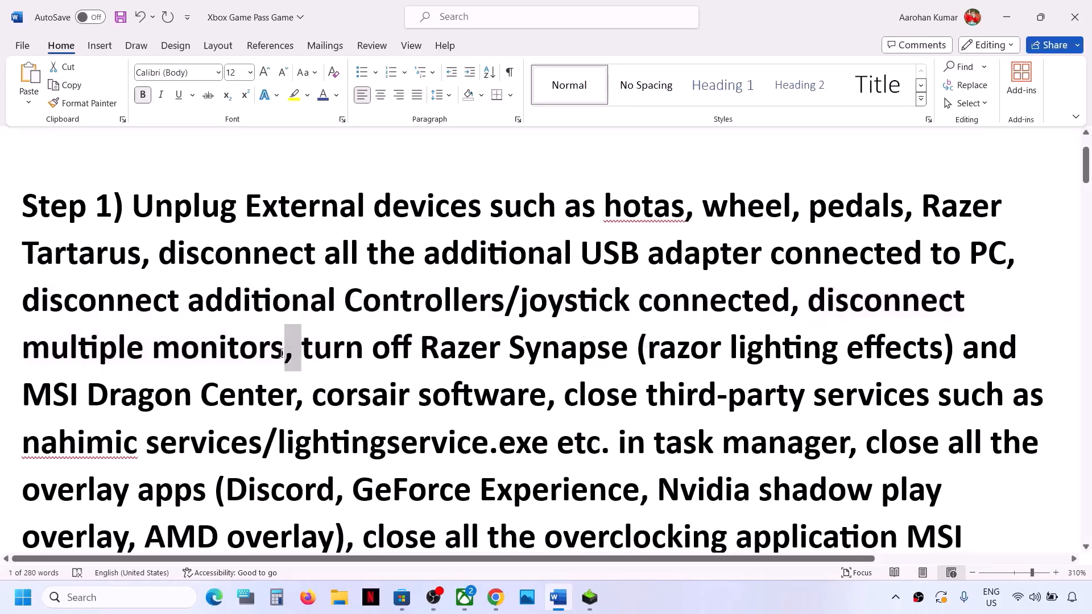
pyautogui.click(281, 354)
pyautogui.moveTo(303, 353); pyautogui.dragTo(781, 450)
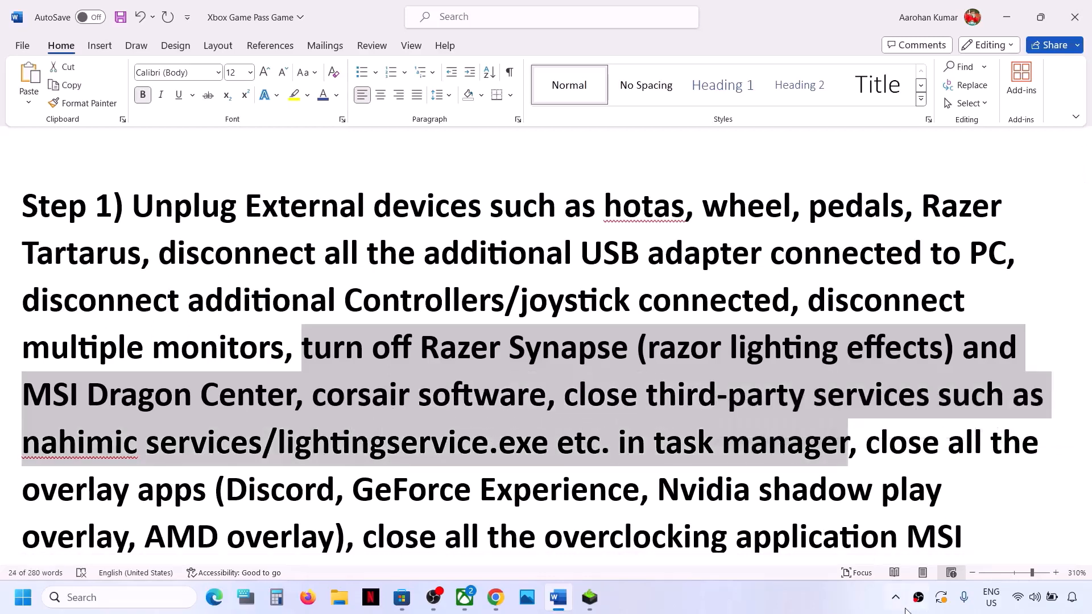
# Step: Exit the Riot Games app running in the background from the hidden system tray apps
pyautogui.click(896, 598)
pyautogui.rightClick(925, 525)
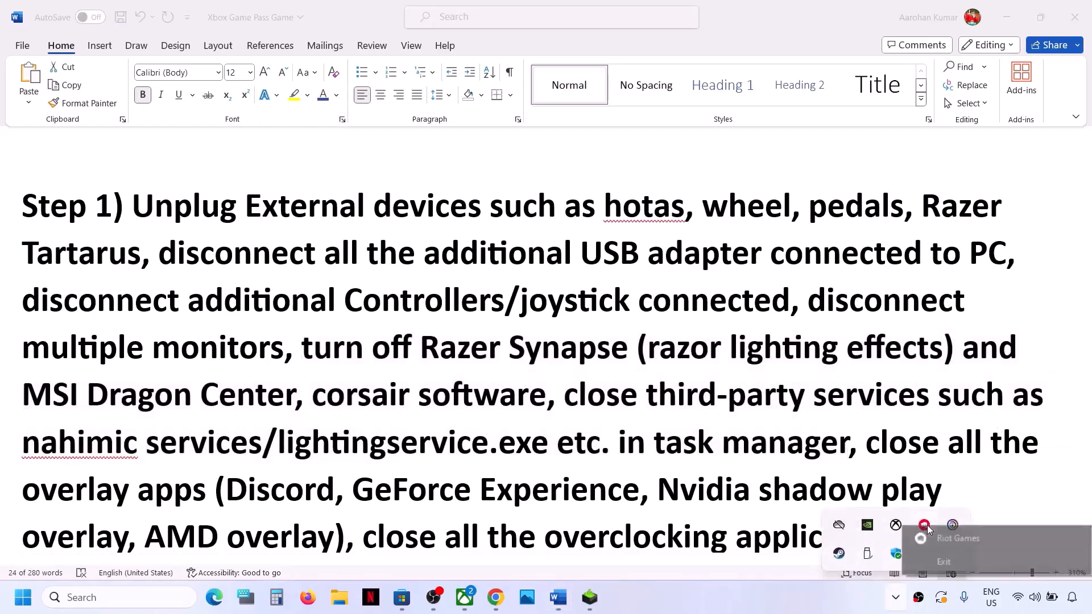
pyautogui.click(942, 562)
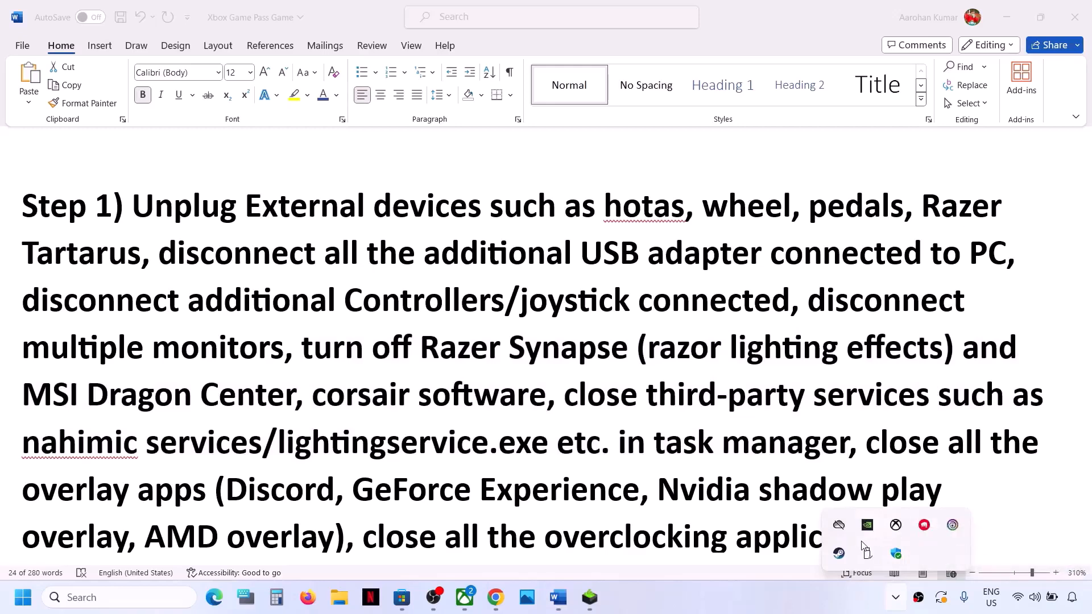
# Step: Exit Steam and the next launcher running in the hidden system tray apps, dismiss the Riot Client notice, and return to the Word notes
pyautogui.rightClick(840, 553)
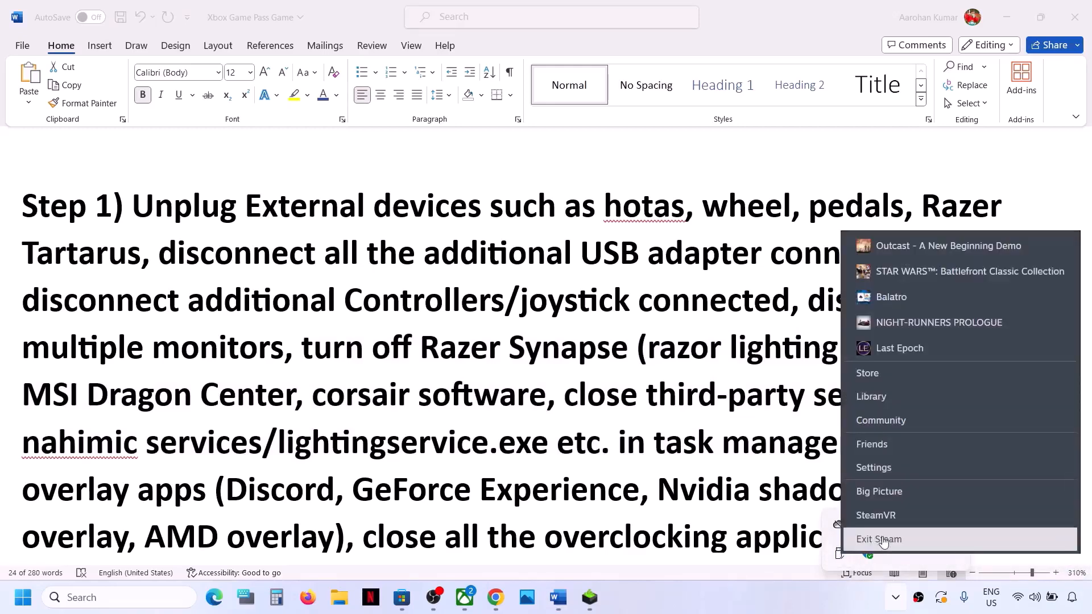
pyautogui.click(880, 539)
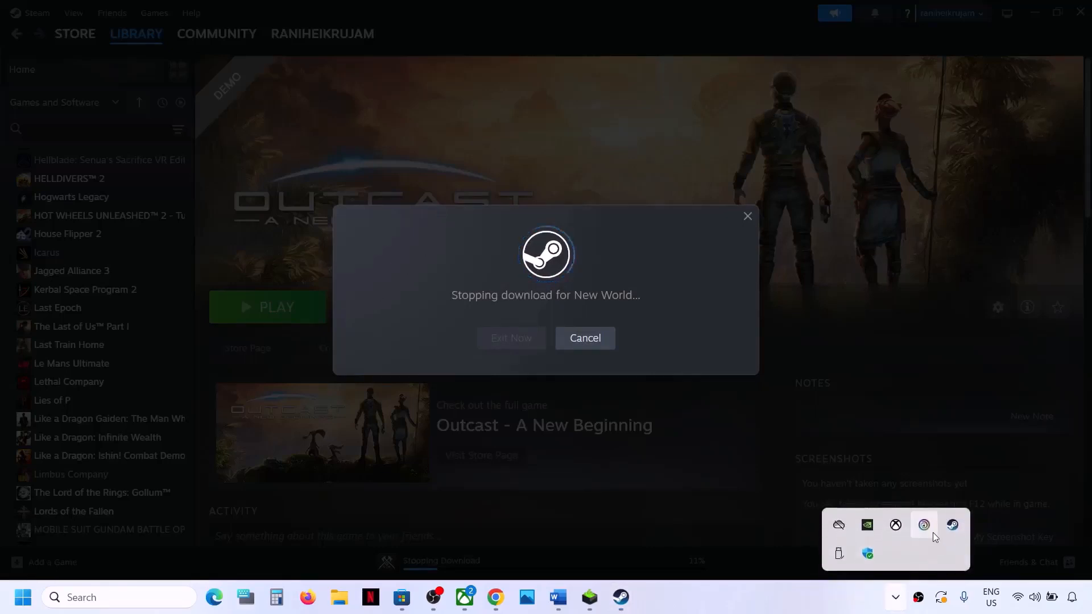
pyautogui.rightClick(952, 526)
pyautogui.click(951, 525)
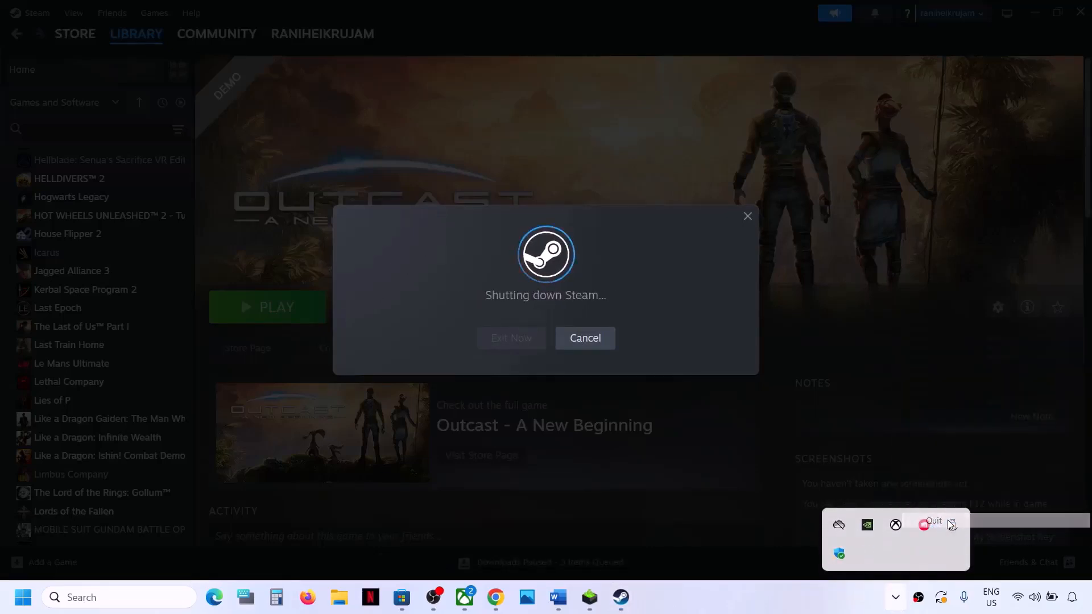
pyautogui.click(951, 525)
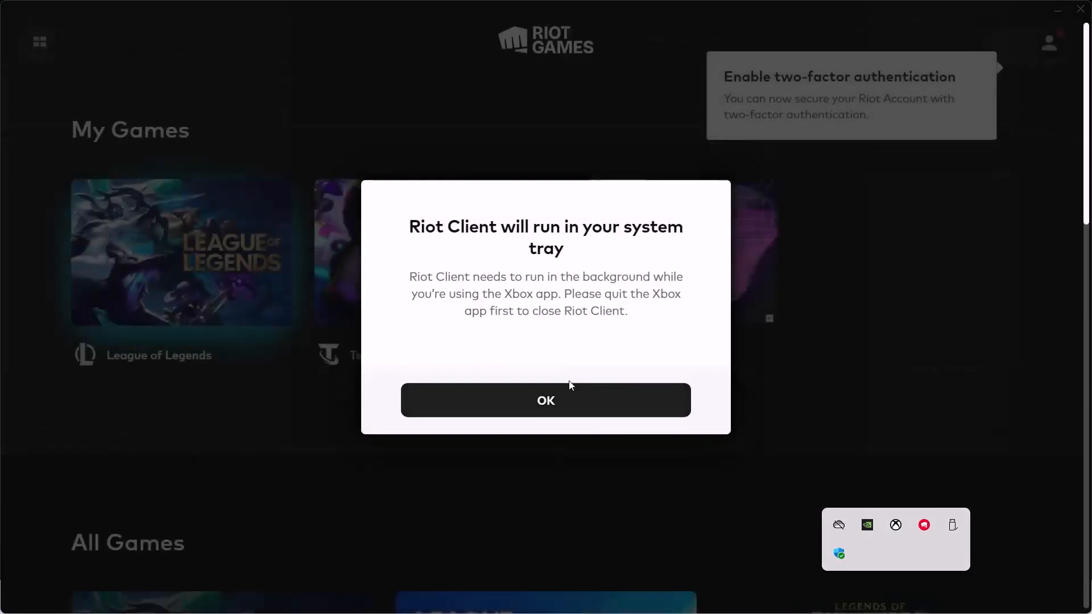
pyautogui.click(568, 406)
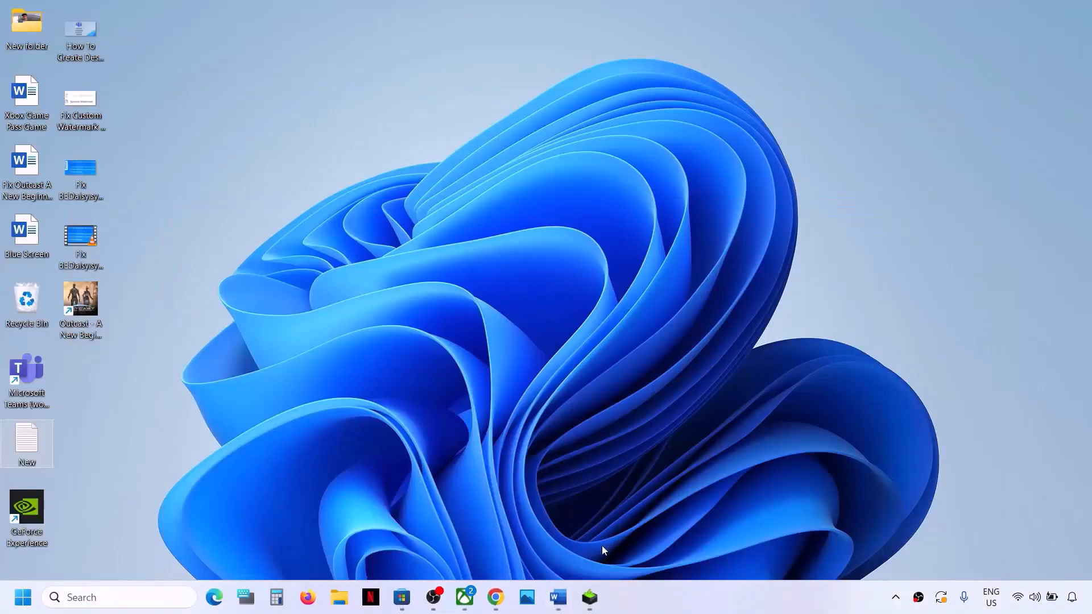
pyautogui.click(464, 597)
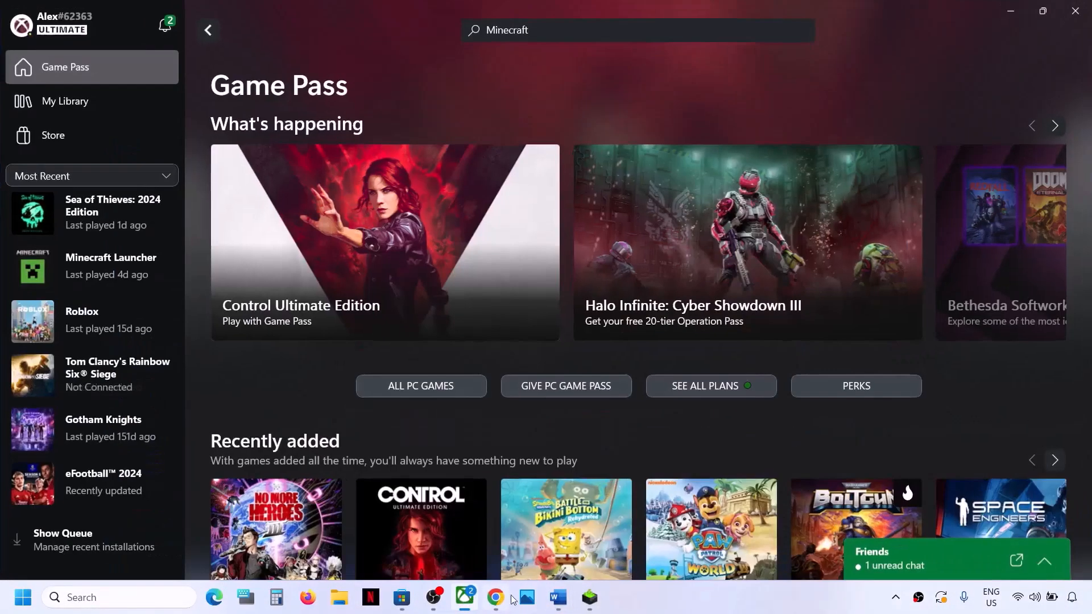
pyautogui.click(558, 597)
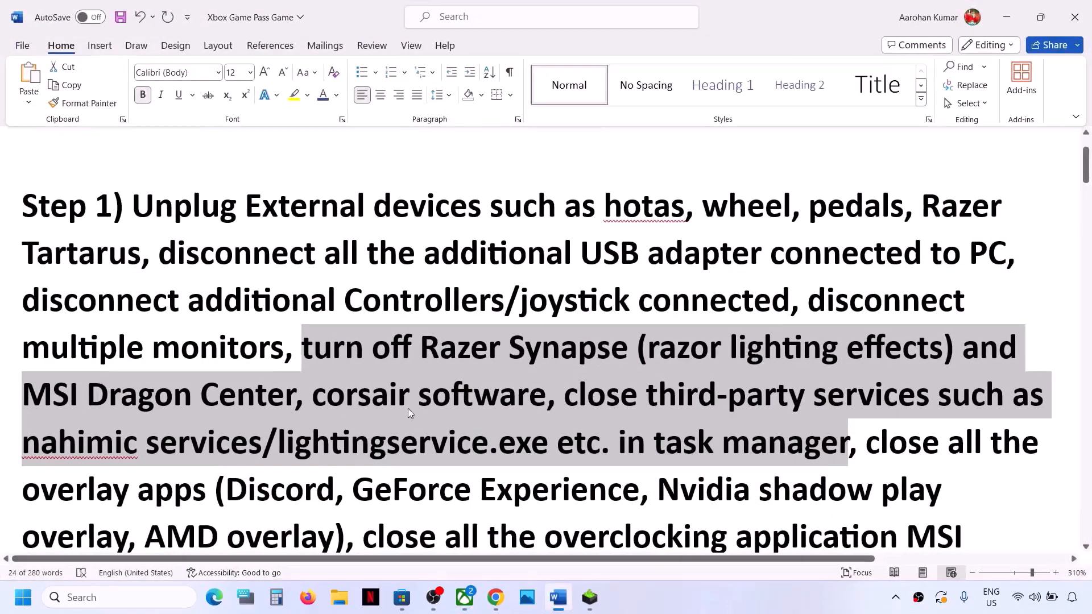
# Step: Open Task Manager, bring up the end-task options for the OBS Studio process, and return to the Step 1 notes
pyautogui.rightClick(22, 598)
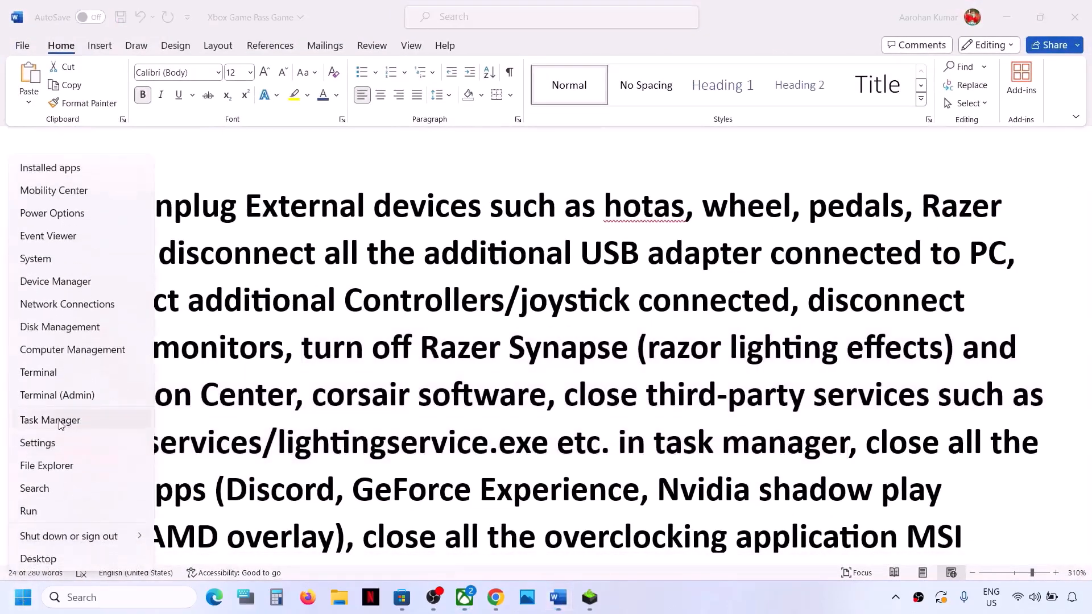
pyautogui.click(60, 424)
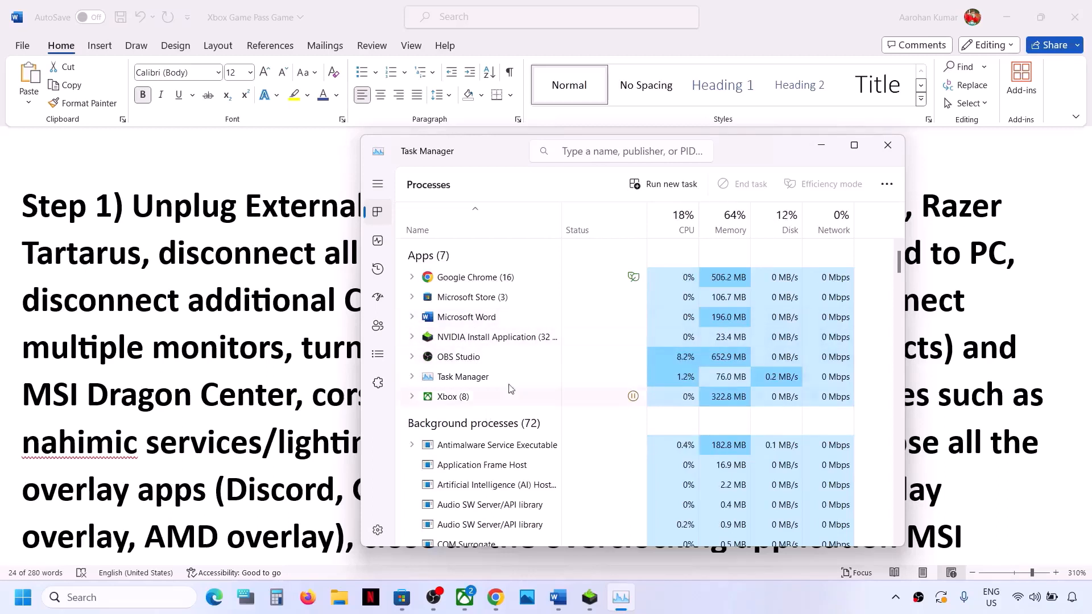
pyautogui.rightClick(489, 360)
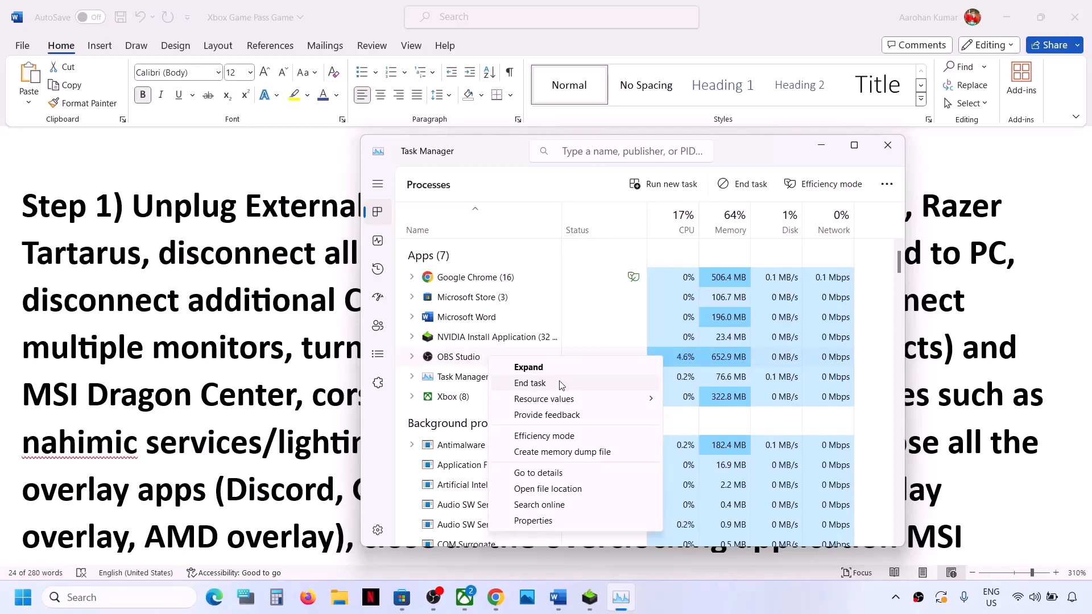
pyautogui.click(304, 422)
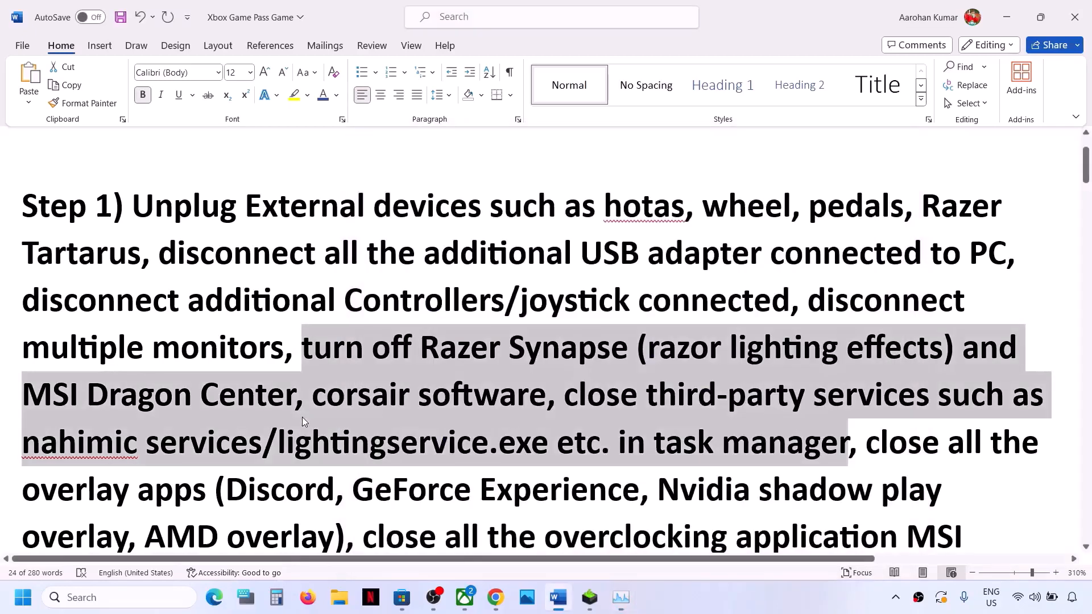
pyautogui.click(386, 463)
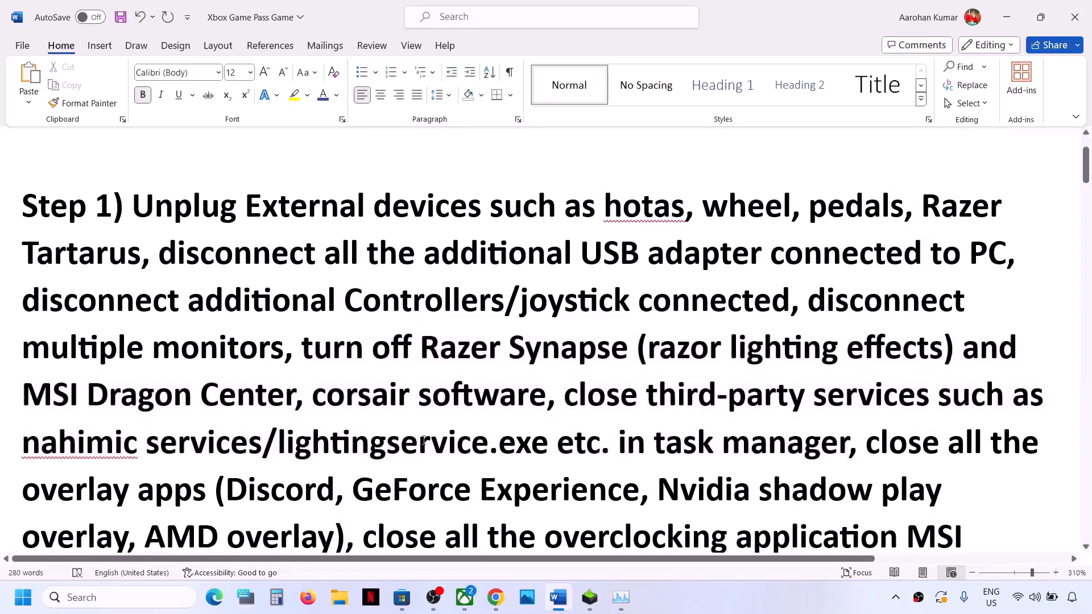
# Step: Read the Step 1 instructions on closing overlay apps and overclocking applications and performing a clean boot
pyautogui.moveTo(353, 446); pyautogui.dragTo(202, 502)
pyautogui.scroll(-2, 227, 353)
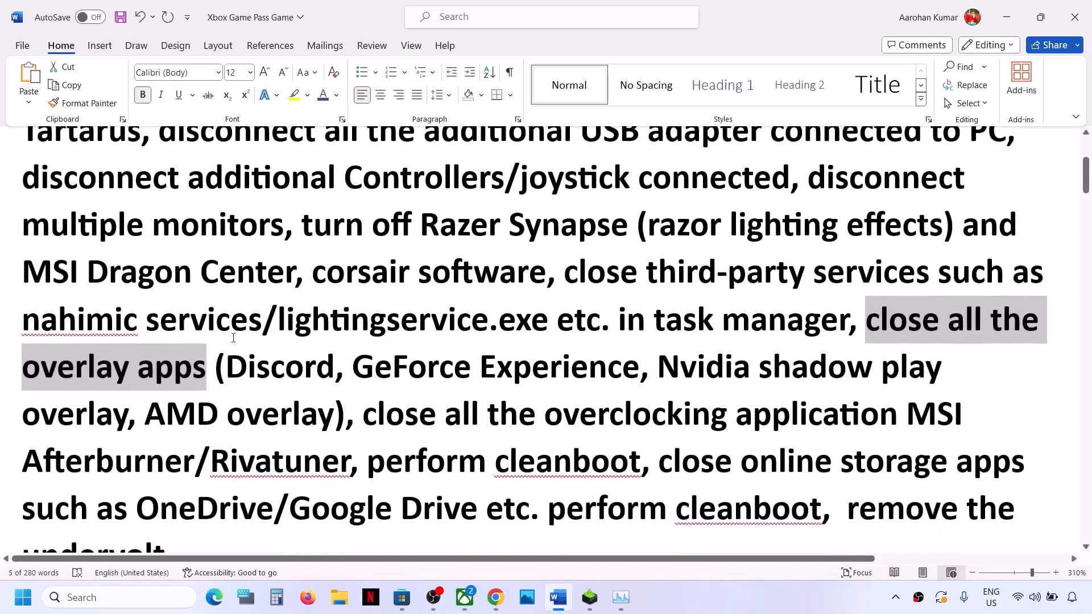
pyautogui.moveTo(222, 367); pyautogui.dragTo(635, 385)
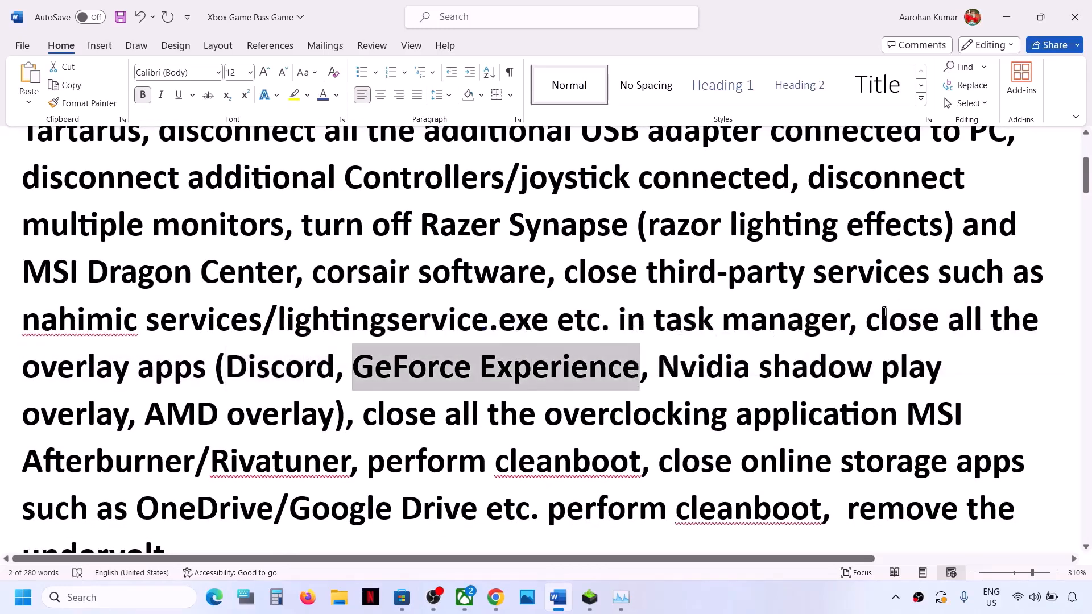
pyautogui.moveTo(869, 320); pyautogui.dragTo(343, 455)
pyautogui.click(368, 421)
pyautogui.click(694, 370)
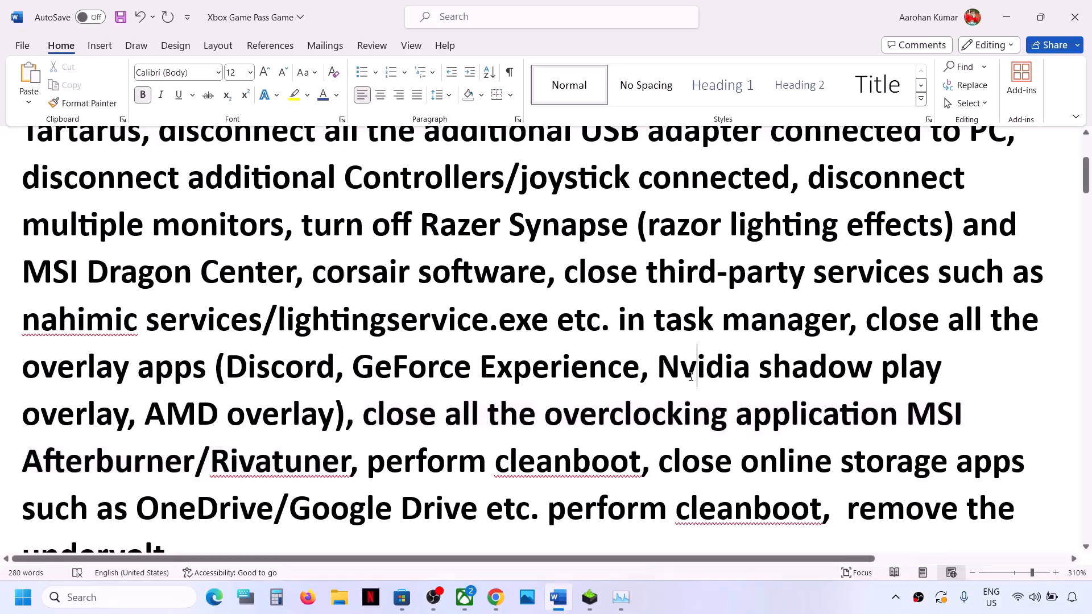
pyautogui.moveTo(552, 426); pyautogui.dragTo(747, 430)
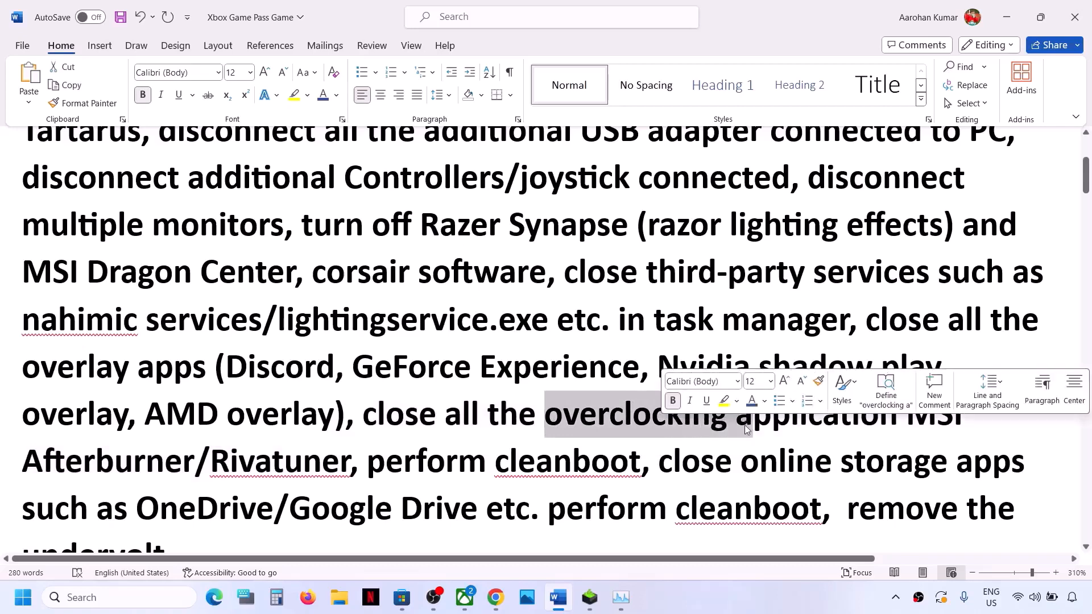
pyautogui.moveTo(371, 473); pyautogui.dragTo(641, 473)
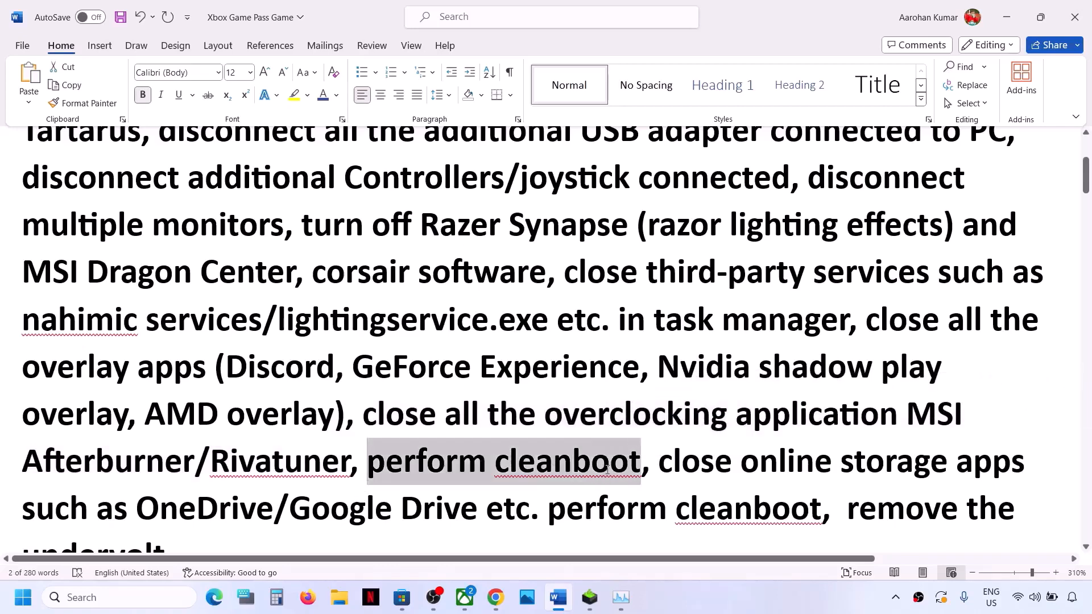
# Step: Open System Configuration, hide all Microsoft services in the services list, and confirm the settings
pyautogui.click(103, 604)
pyautogui.write('system')
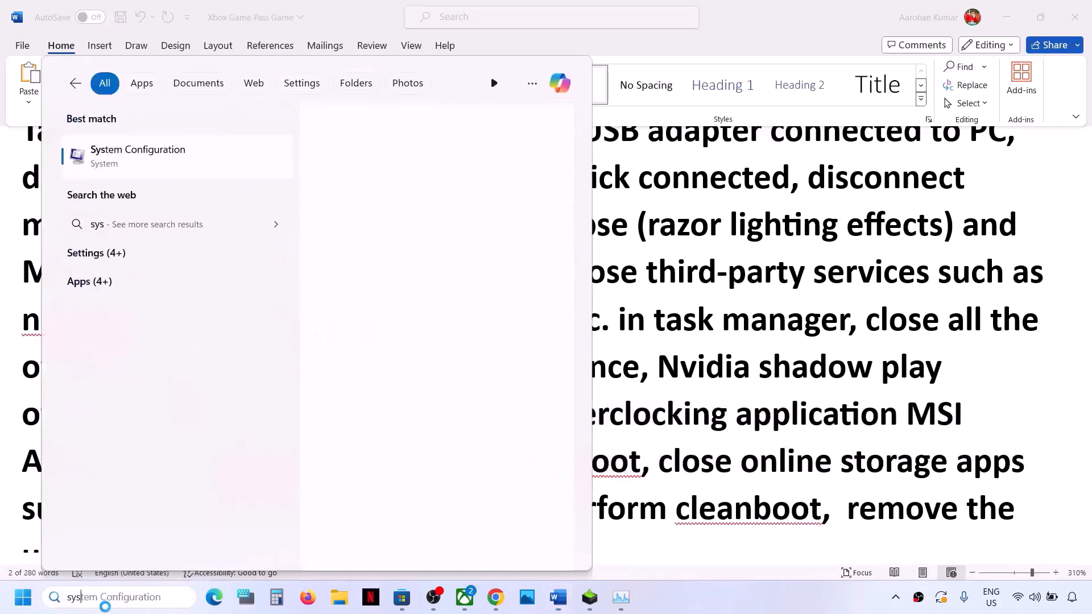
pyautogui.click(171, 598)
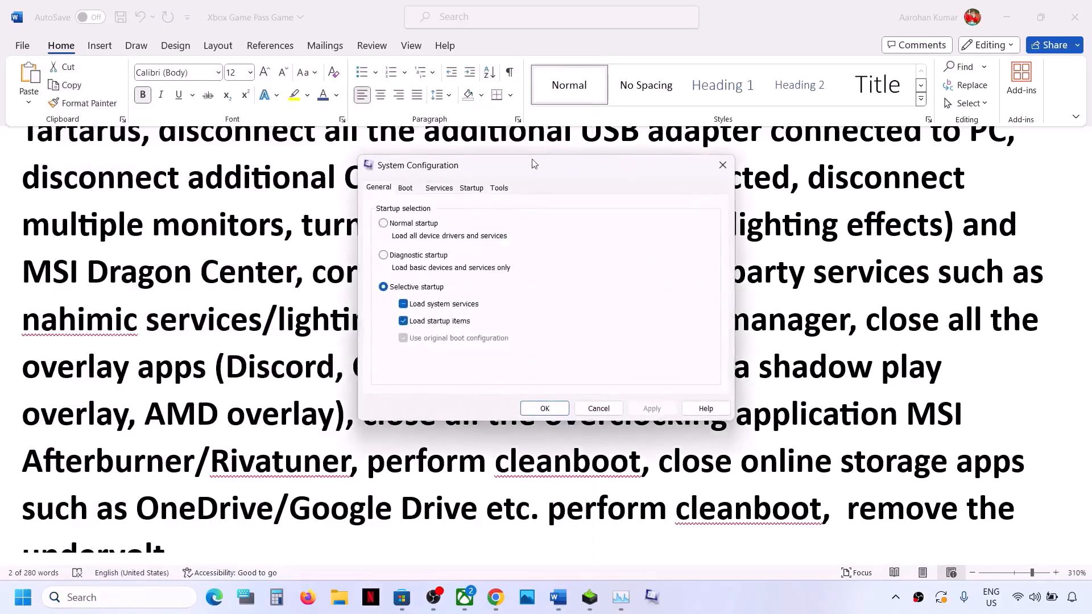
pyautogui.click(439, 188)
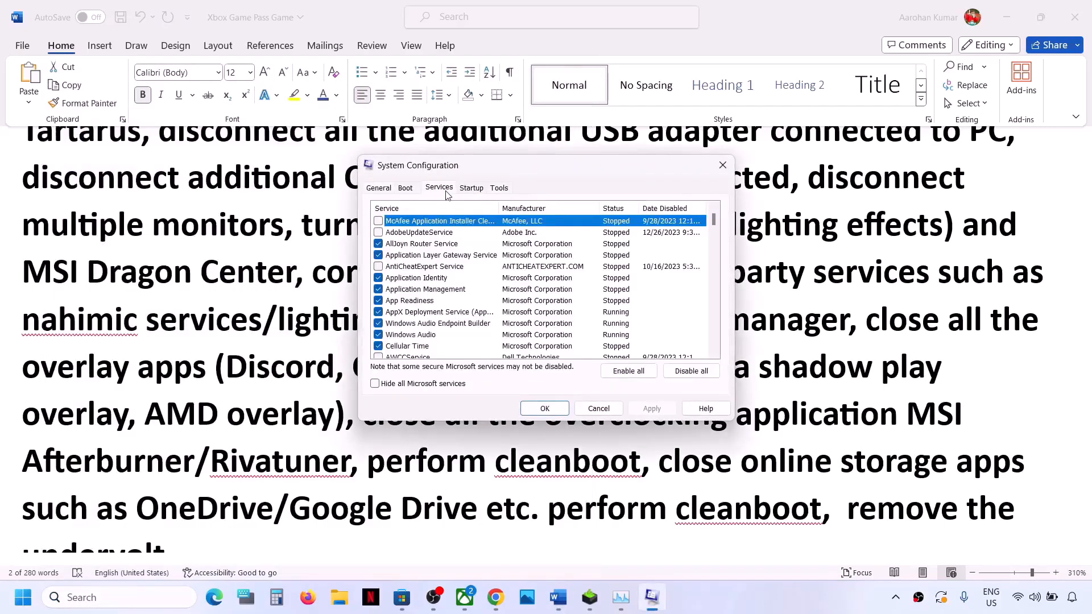
pyautogui.click(375, 385)
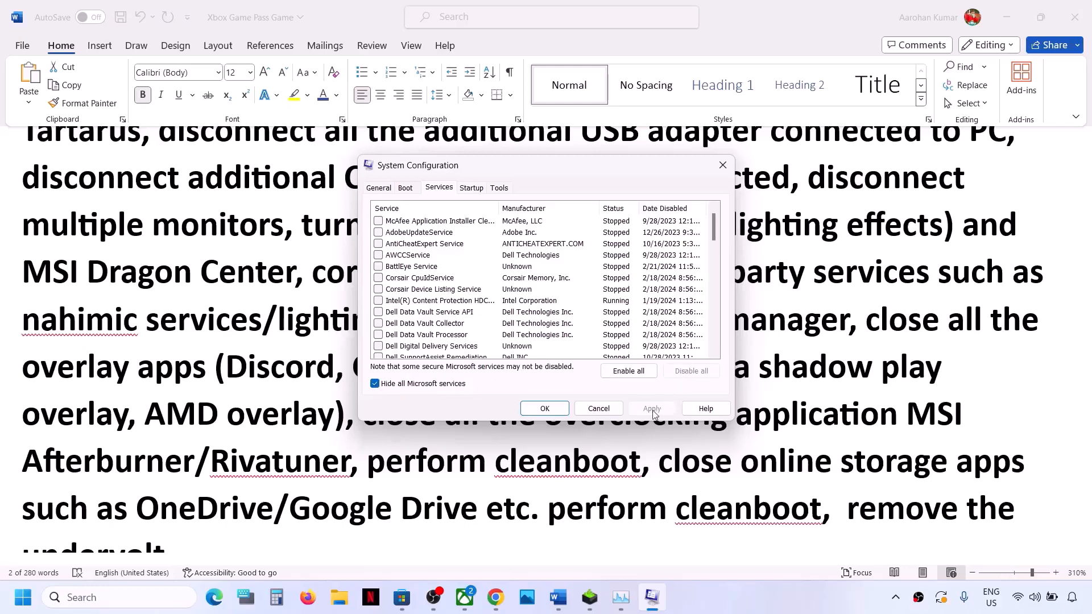
pyautogui.click(545, 408)
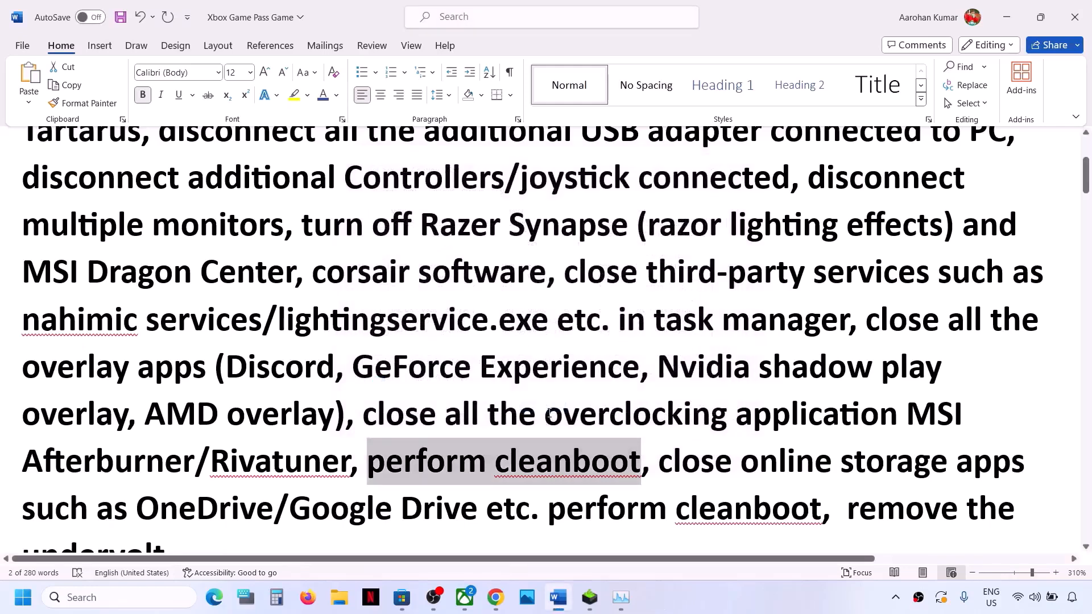
# Step: Go to the Step 1 note on online storage apps and quit OneDrive from the hidden system tray apps
pyautogui.scroll(-2, 549, 414)
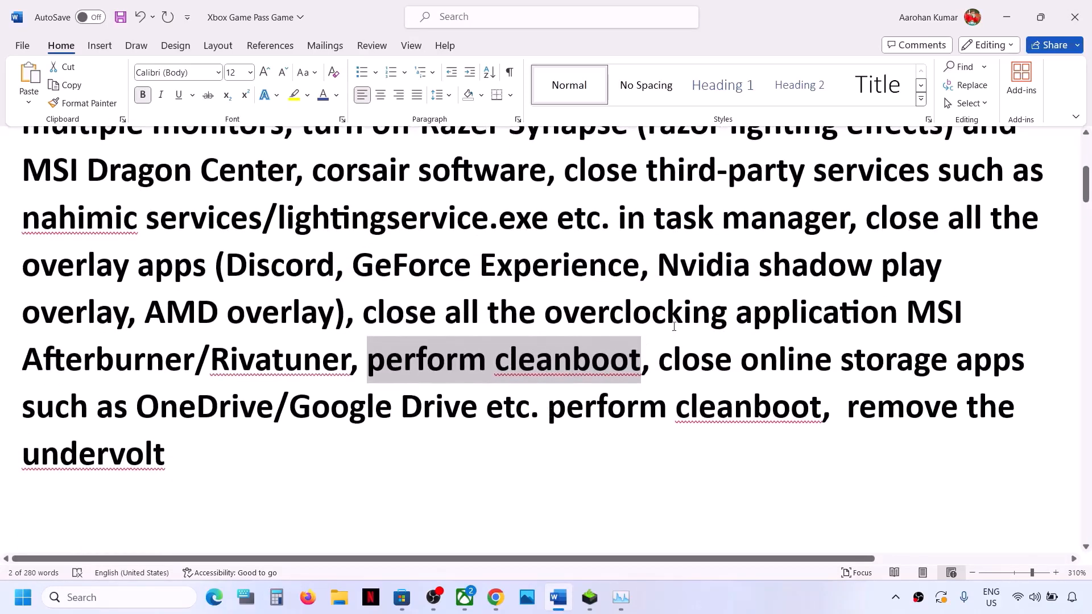
pyautogui.moveTo(660, 357); pyautogui.dragTo(256, 407)
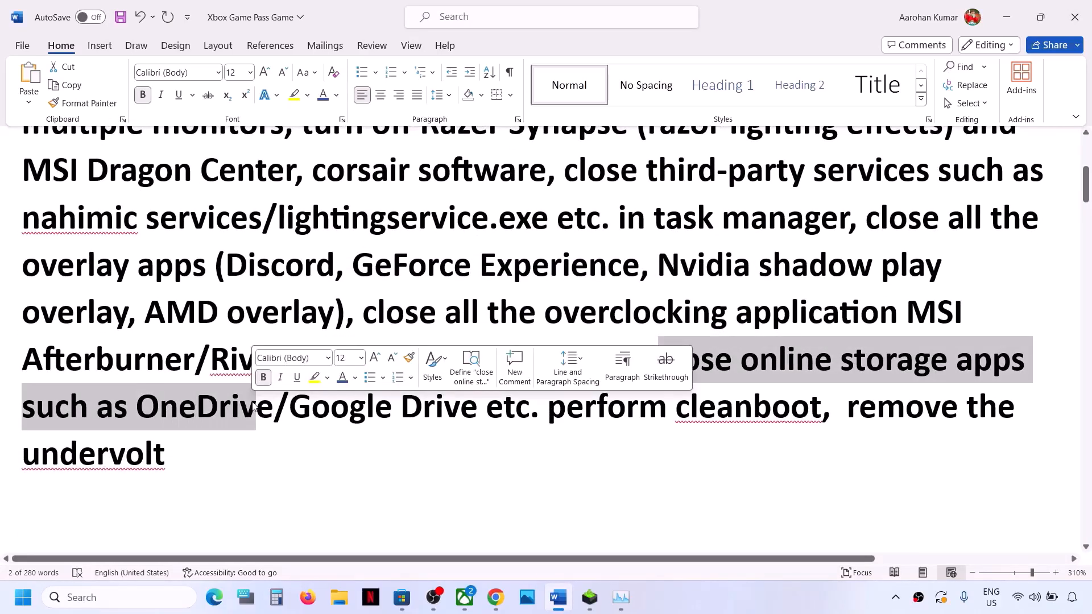
pyautogui.click(896, 597)
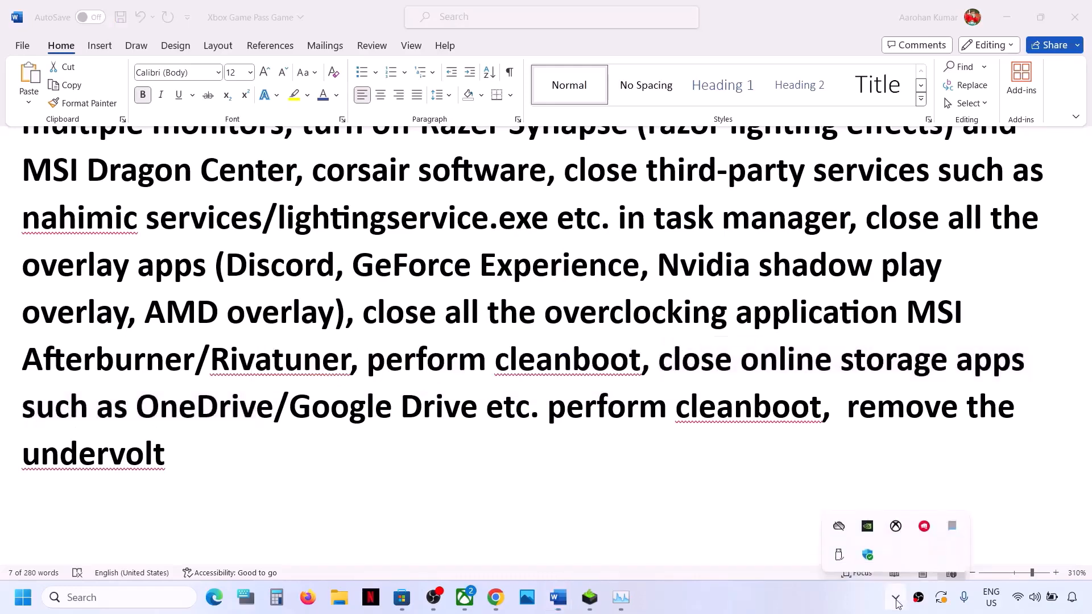
pyautogui.rightClick(840, 526)
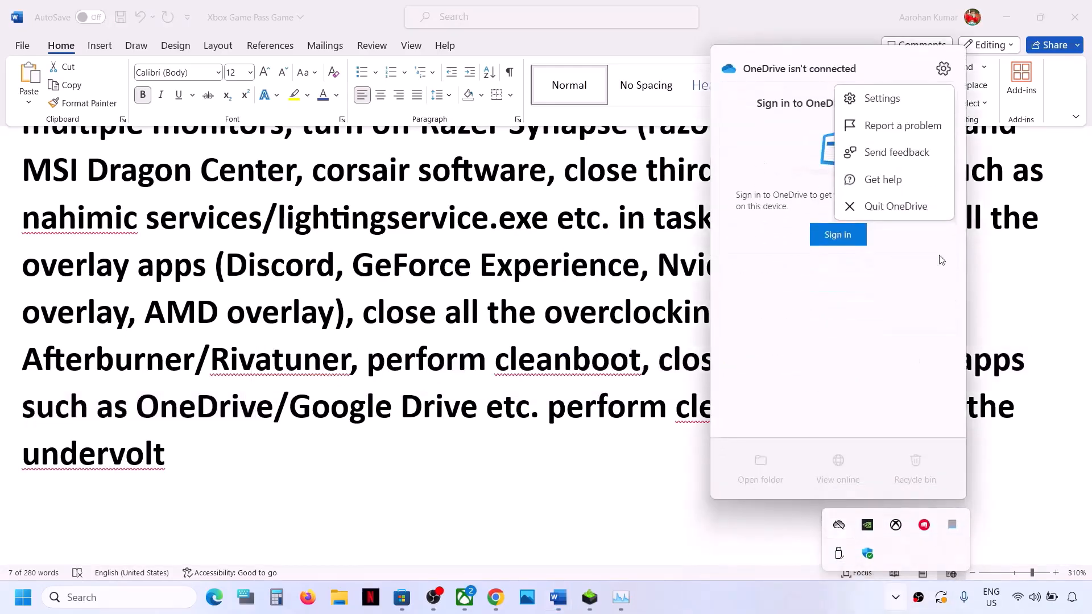
pyautogui.click(888, 207)
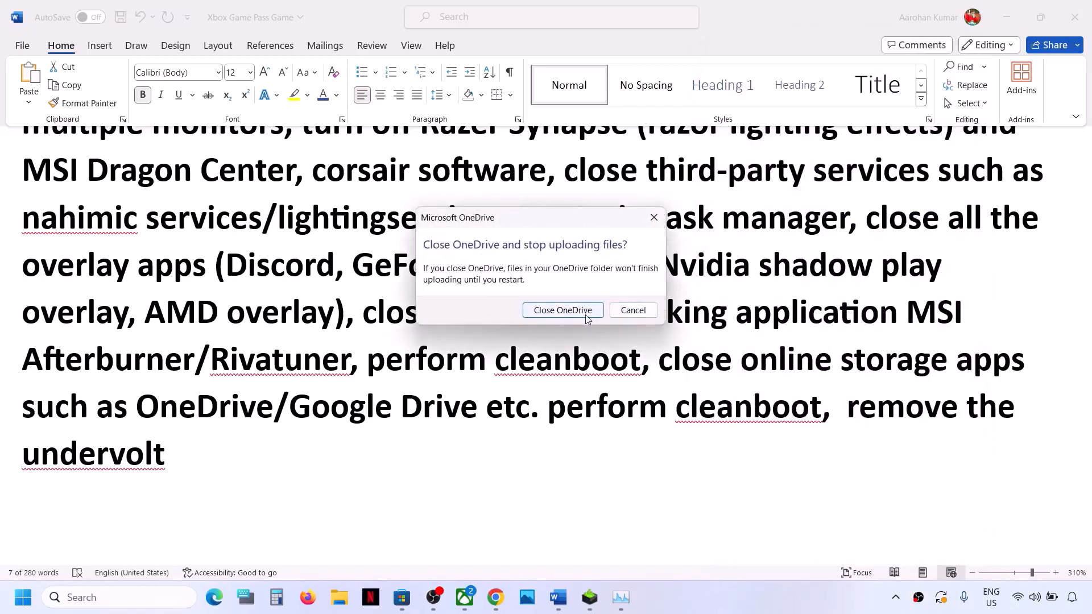
pyautogui.click(587, 318)
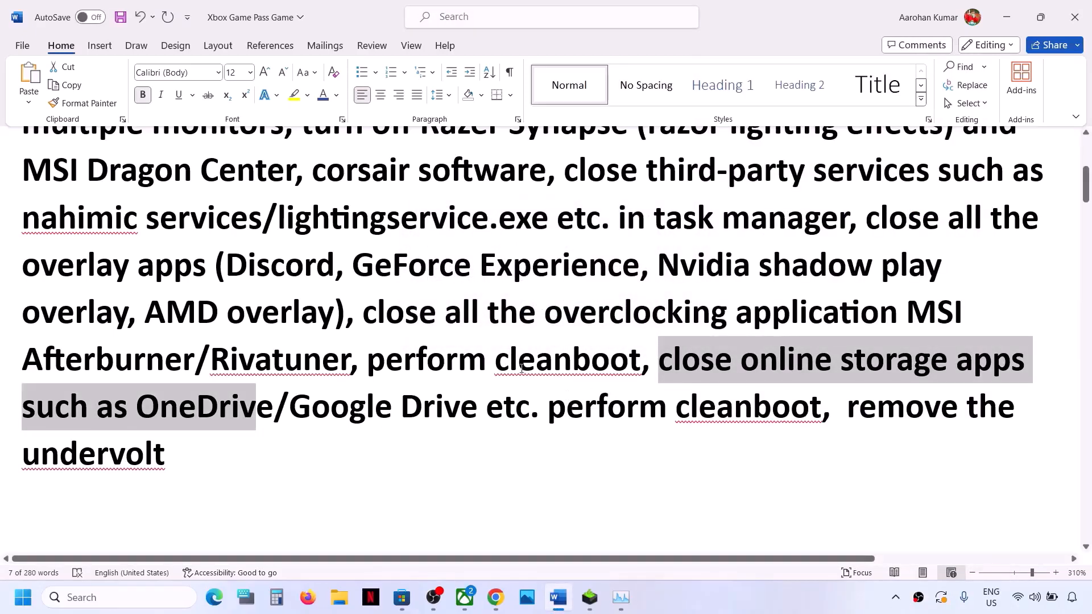
# Step: Read the rest of Step 1 on performing a clean boot and removing the undervolt
pyautogui.moveTo(404, 362); pyautogui.dragTo(637, 361)
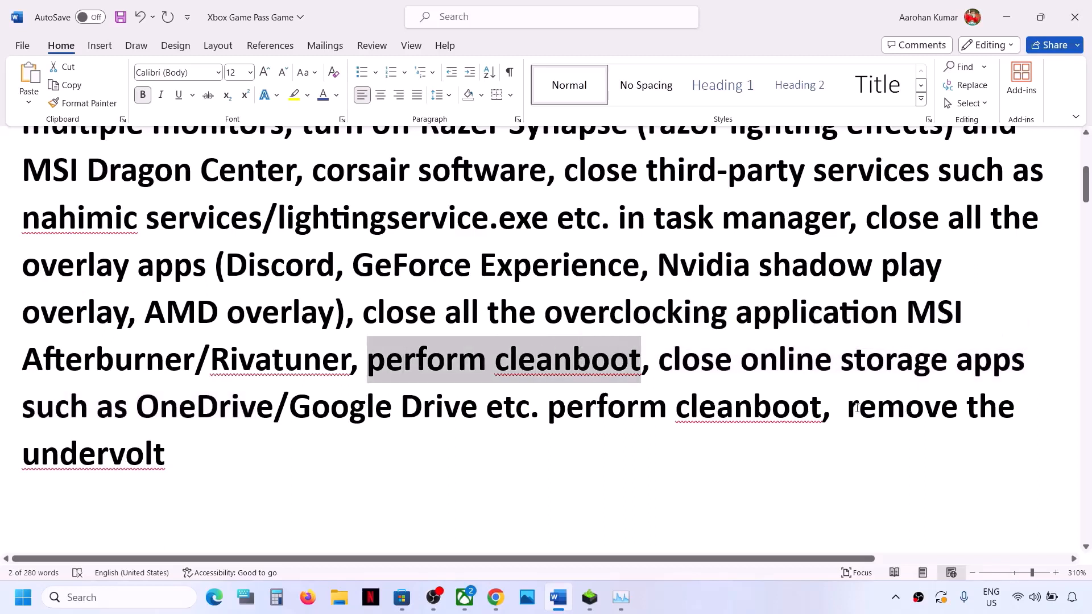
pyautogui.moveTo(853, 408); pyautogui.dragTo(958, 446)
pyautogui.click(533, 407)
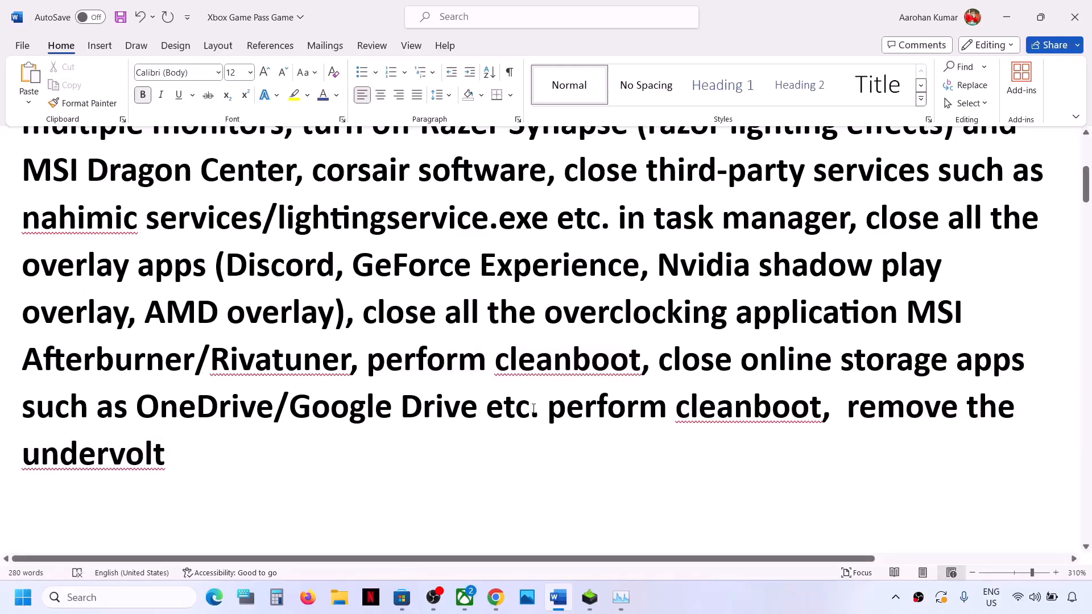
pyautogui.scroll(-5, 532, 407)
pyautogui.scroll(1, 152, 414)
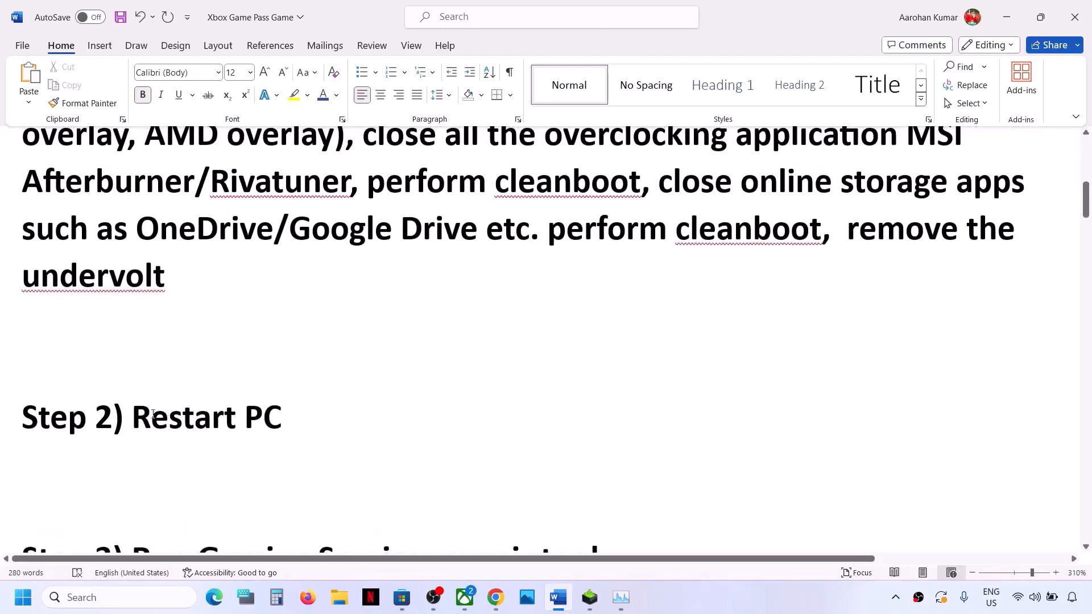
# Step: Read Step 2 on restarting the PC and view the restart option among the Windows power choices without choosing it
pyautogui.moveTo(132, 414); pyautogui.dragTo(378, 424)
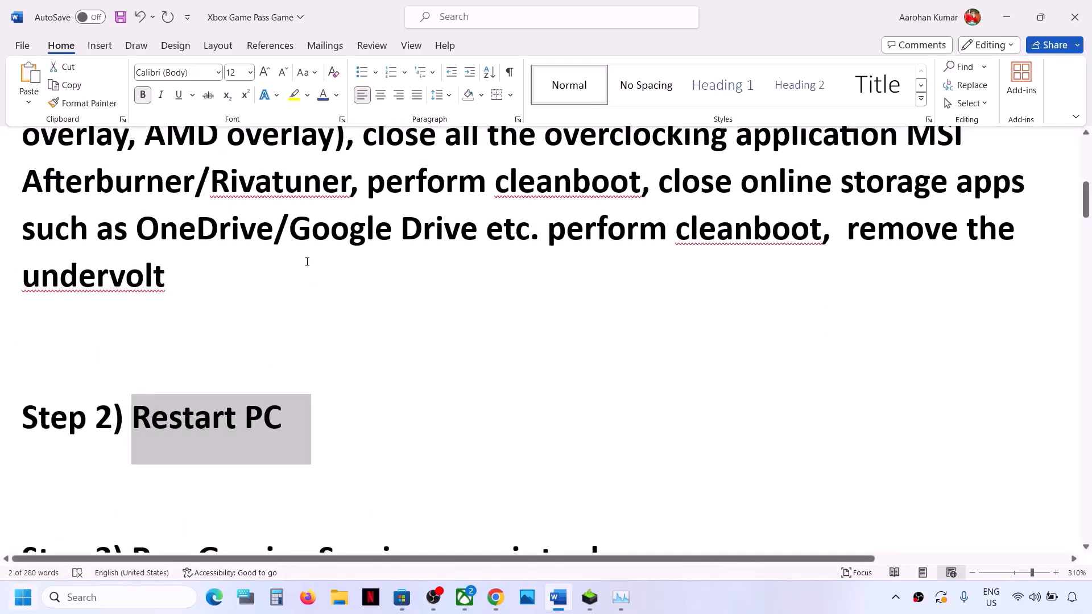
pyautogui.scroll(4, 243, 261)
pyautogui.scroll(2, 243, 261)
pyautogui.scroll(-9, 242, 262)
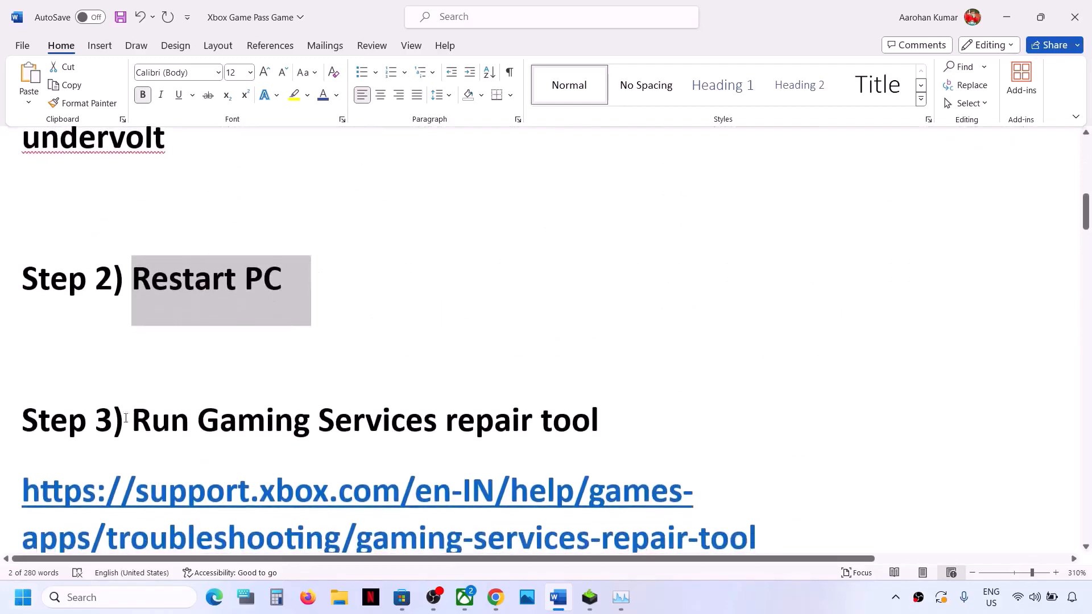
pyautogui.click(23, 598)
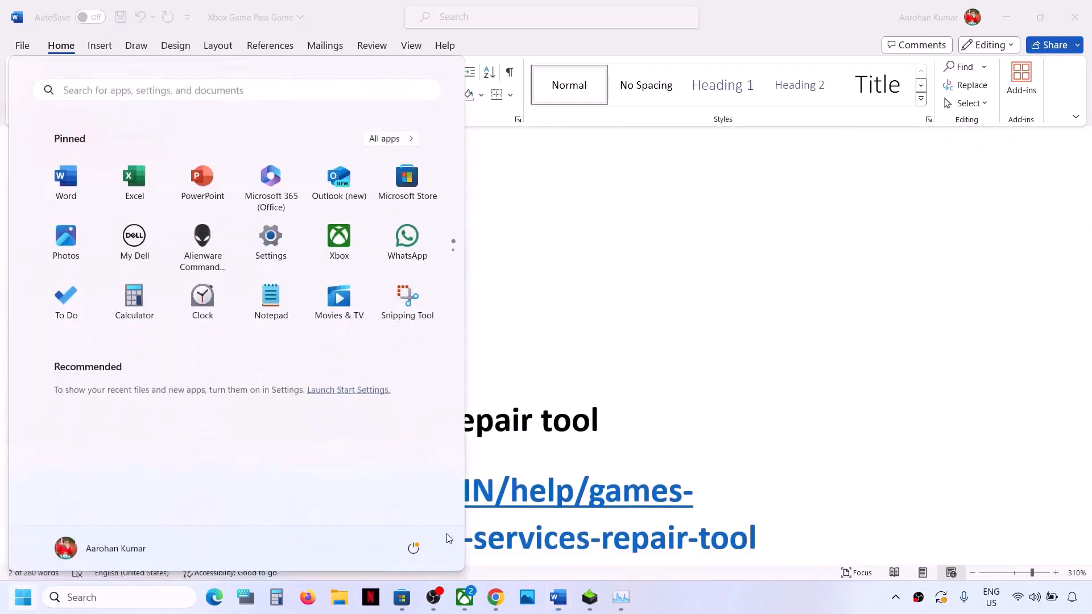
pyautogui.click(414, 548)
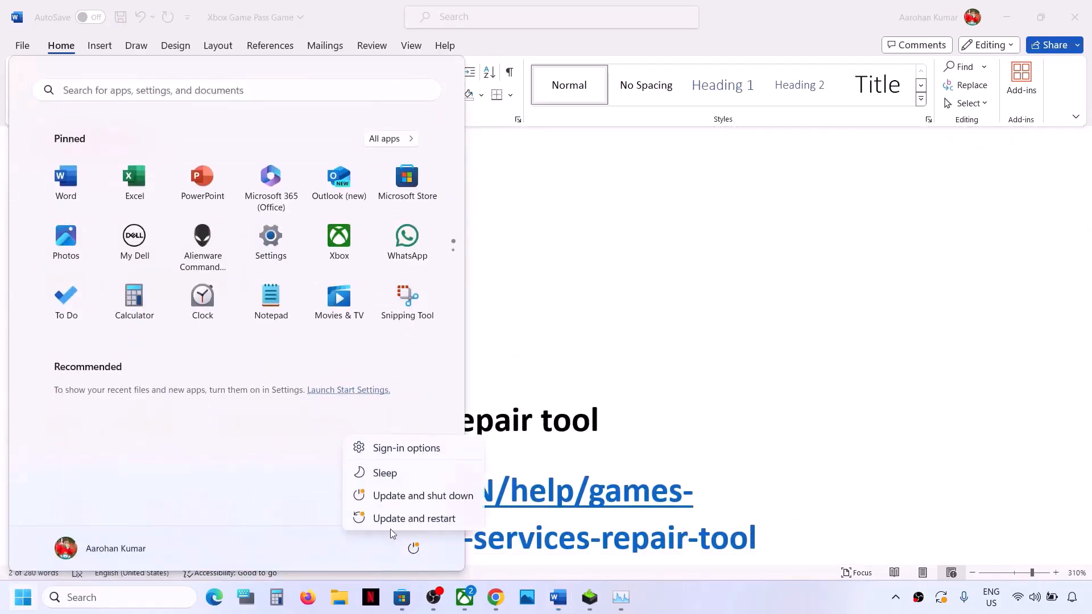
pyautogui.click(711, 394)
pyautogui.click(711, 394)
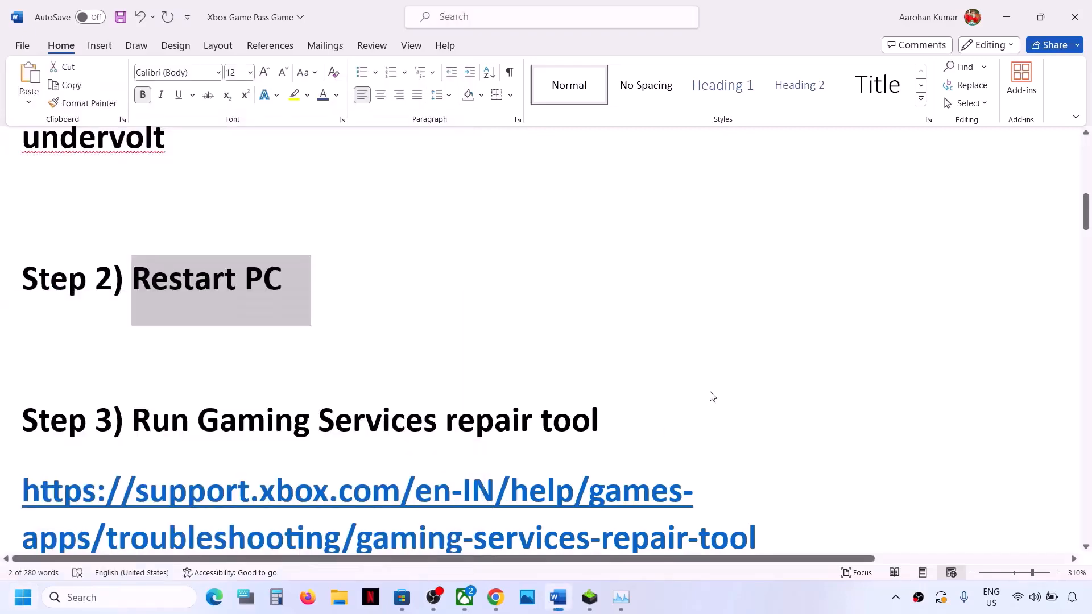
# Step: Read Step 3 on the Gaming Services repair tool and switch to its Xbox support page in Chrome
pyautogui.scroll(-3, 382, 420)
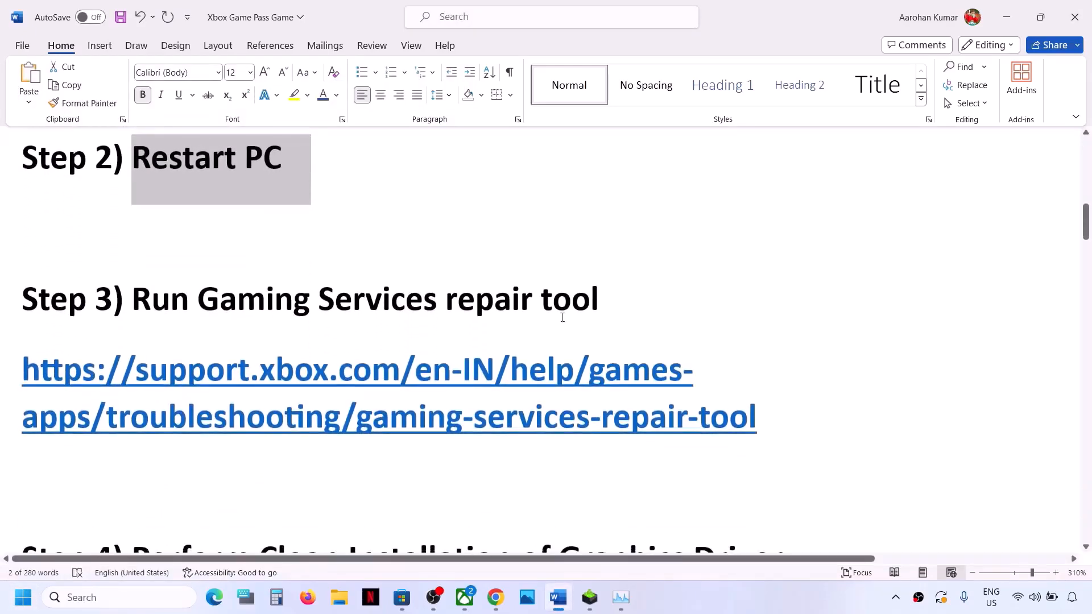
pyautogui.tripleClick(273, 360)
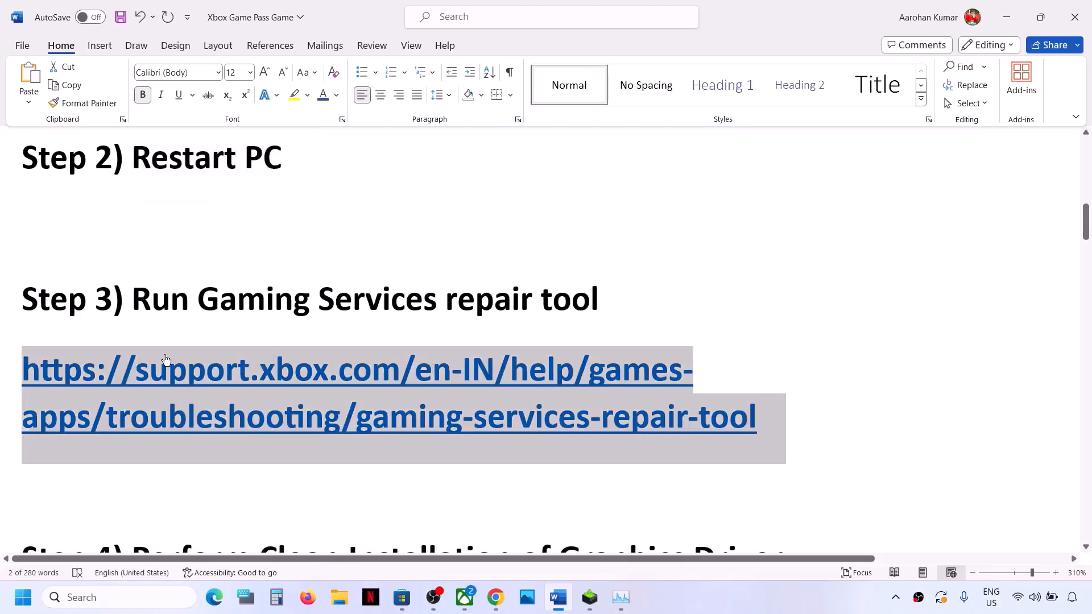
pyautogui.click(495, 597)
pyautogui.click(277, 17)
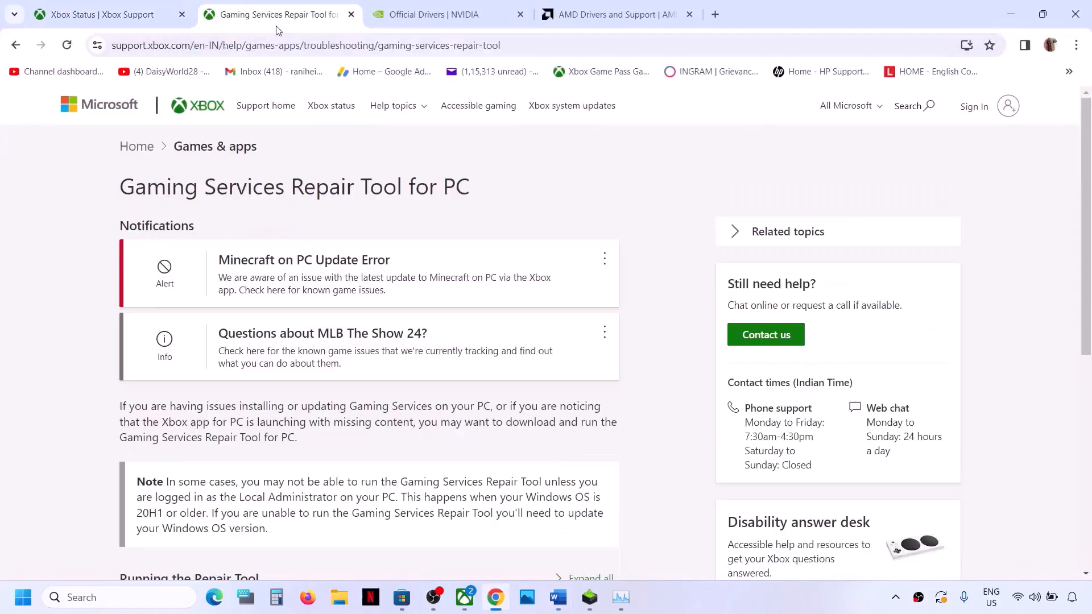
# Step: Expand the downloadable version instructions, download the Gaming Services Repair Tool for PC, and run GamingRepairTool.exe
pyautogui.scroll(-6, 301, 264)
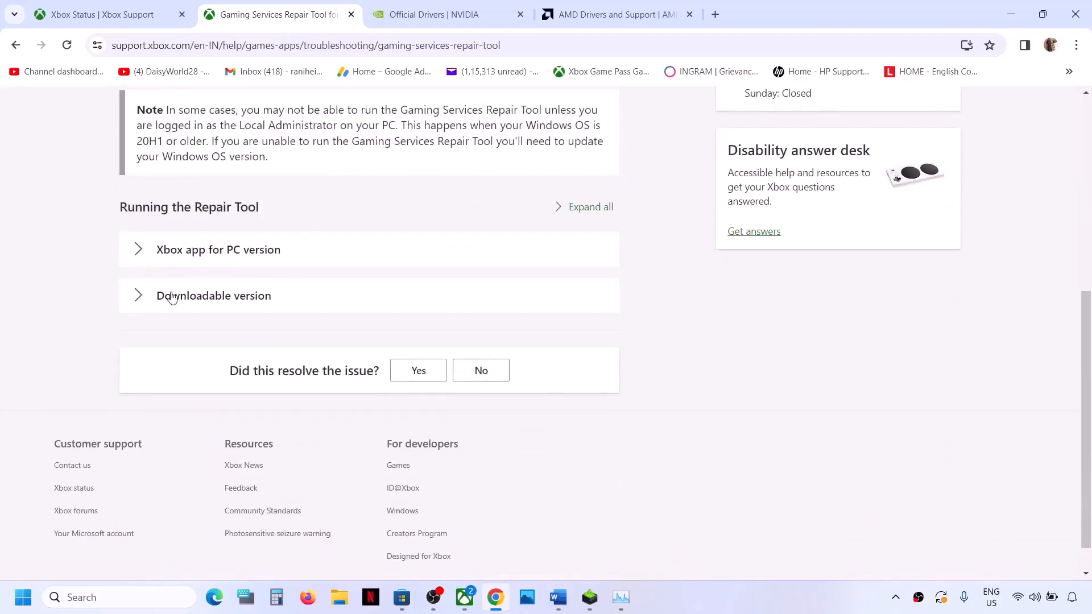
pyautogui.click(137, 295)
pyautogui.scroll(-3, 286, 357)
pyautogui.scroll(-6, 286, 357)
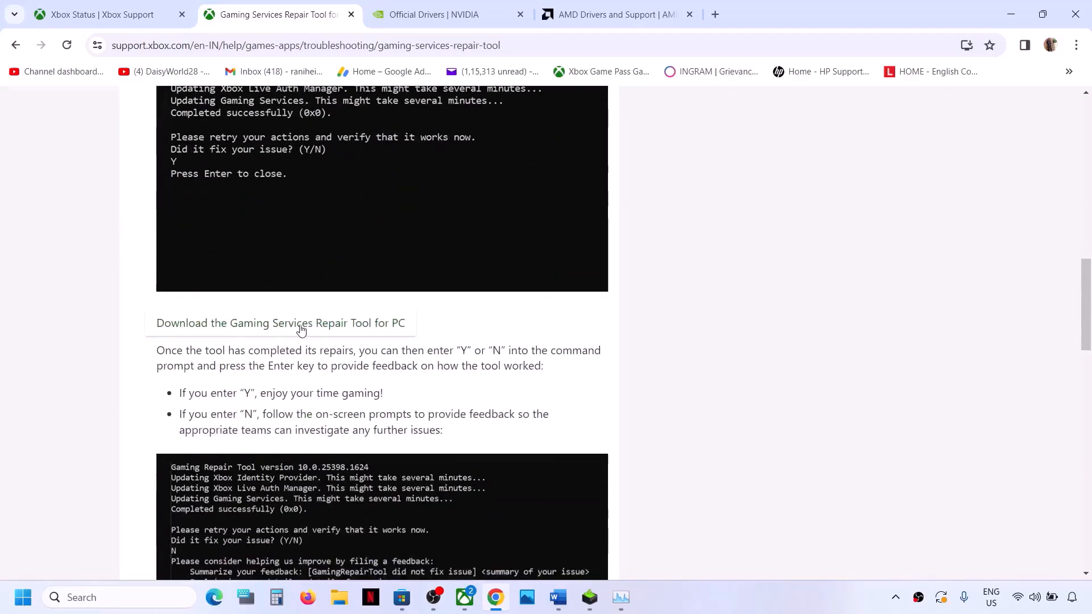
pyautogui.click(358, 327)
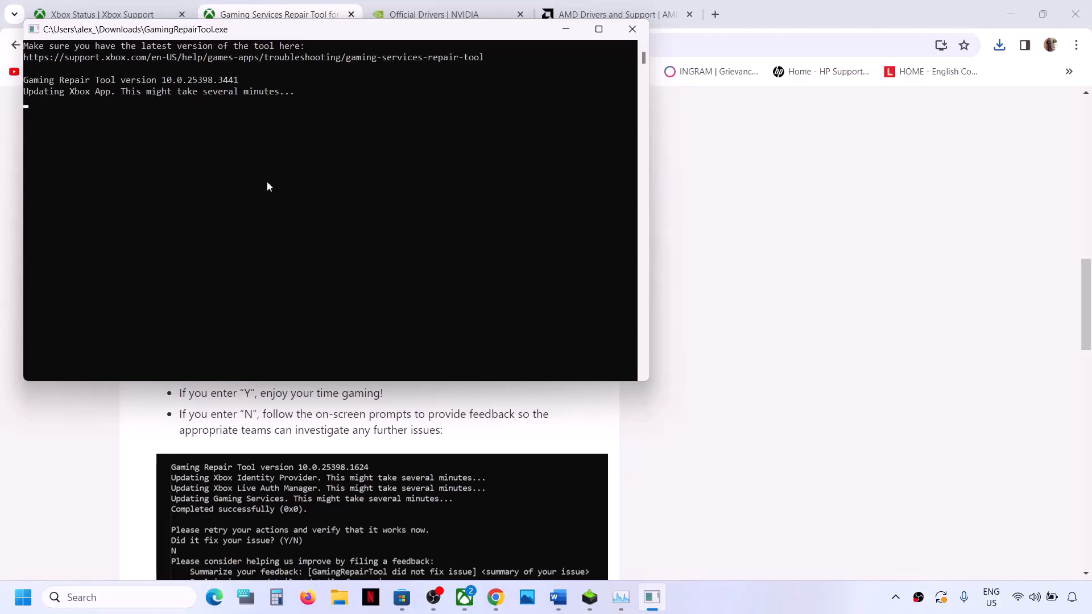
pyautogui.click(714, 483)
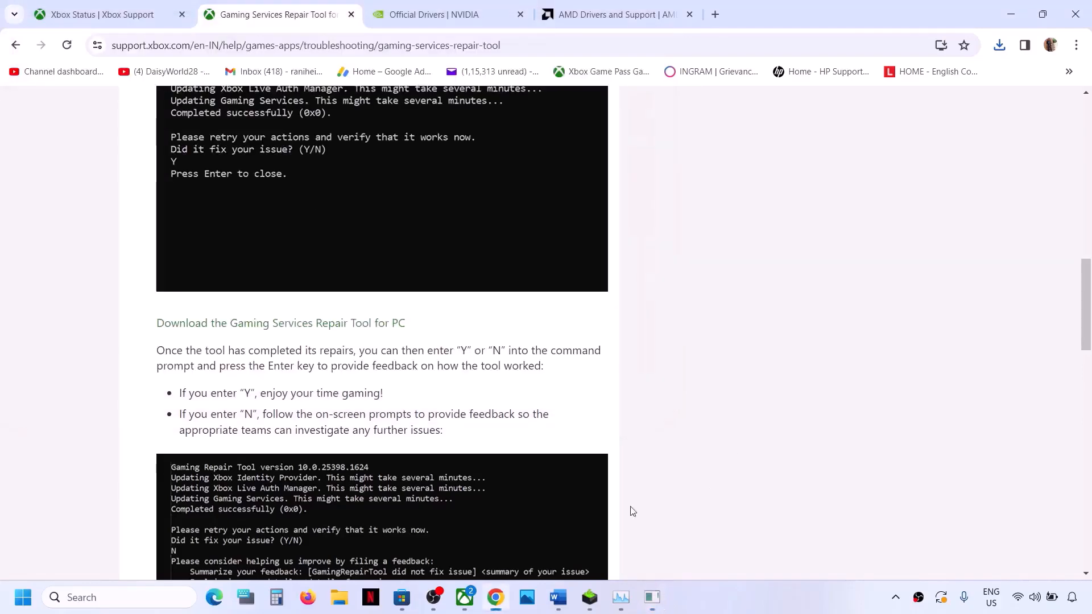
# Step: Switch to the Xbox app and start repairing with the Gaming Services Repair Tool from Xbox Support
pyautogui.click(470, 594)
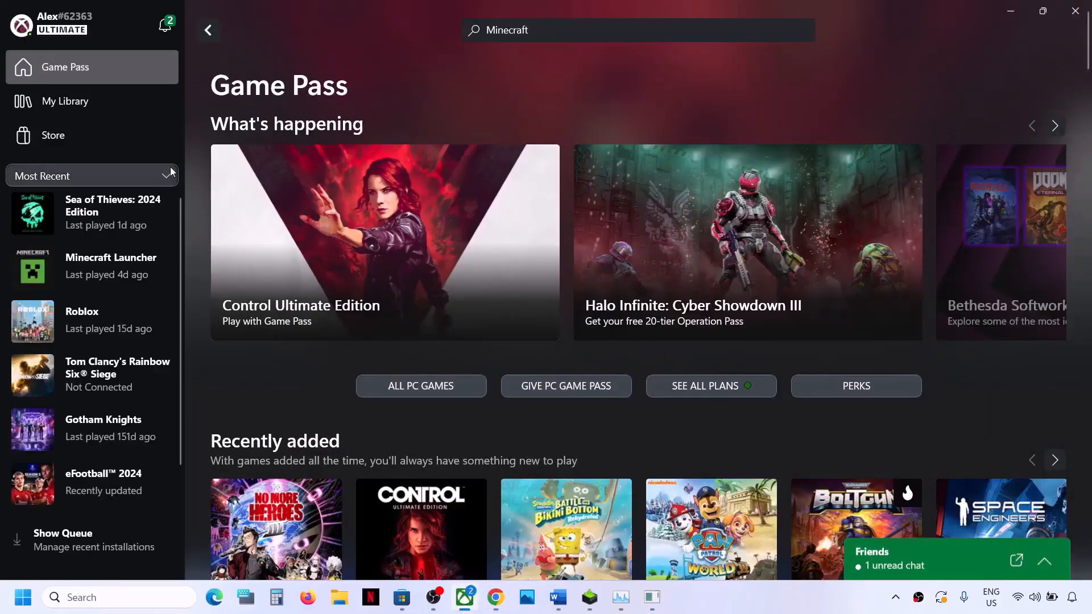
pyautogui.click(52, 27)
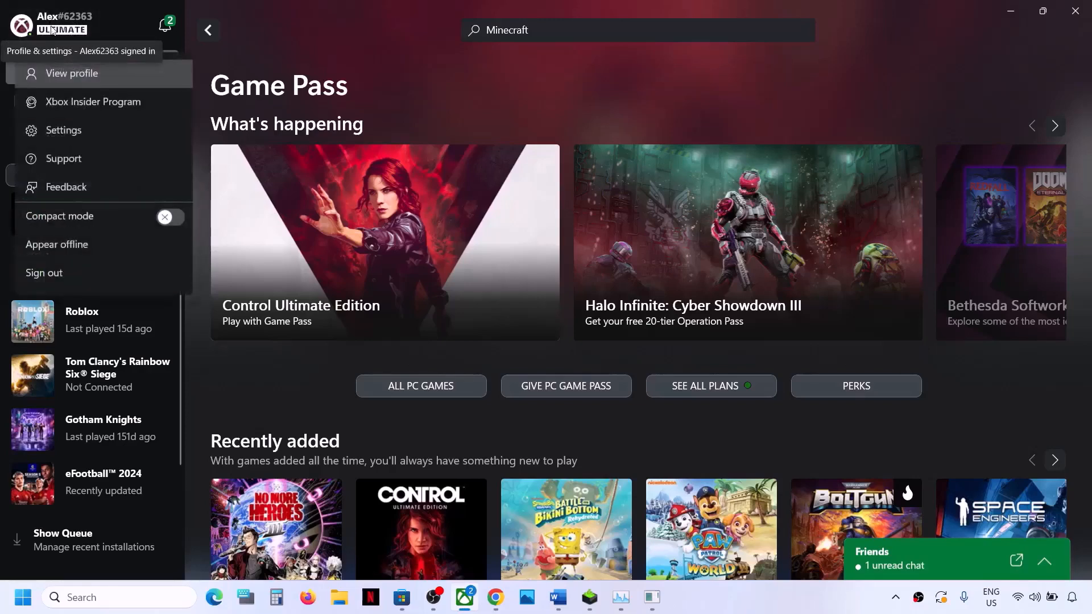
pyautogui.click(64, 159)
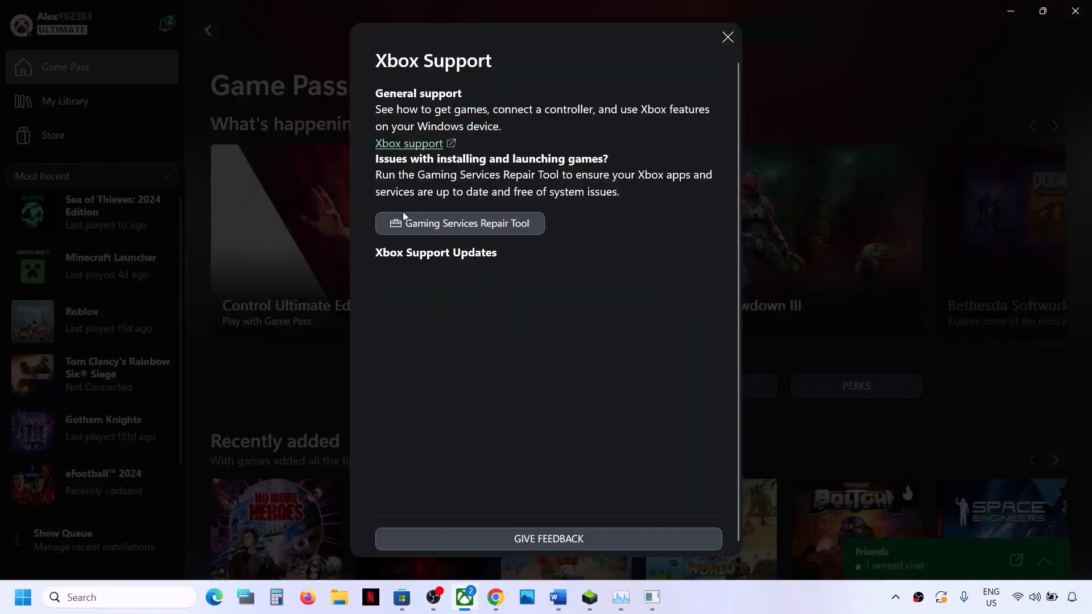
pyautogui.click(500, 228)
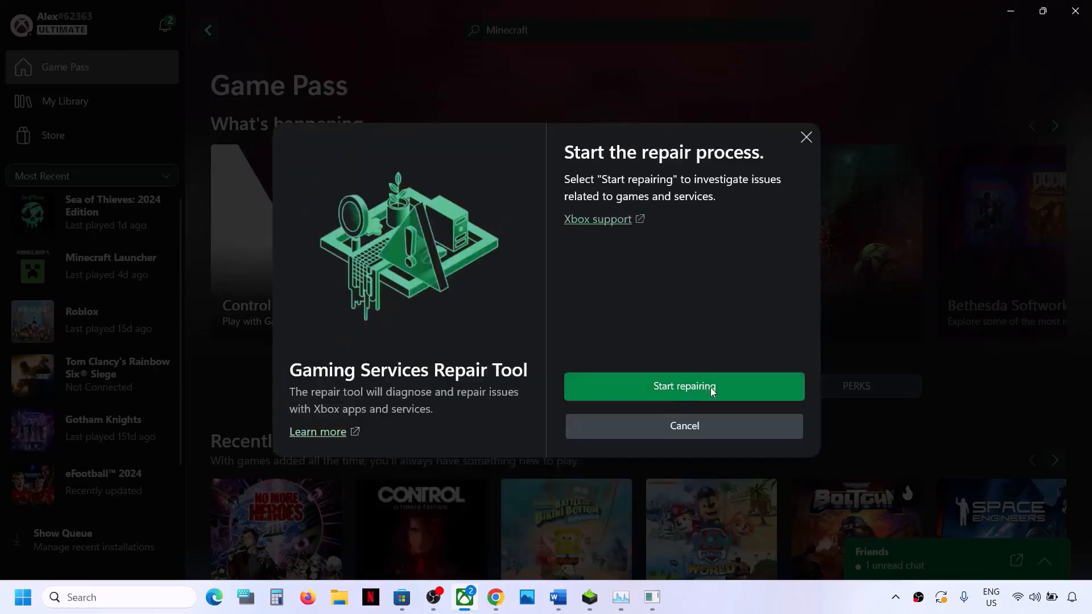
pyautogui.click(690, 388)
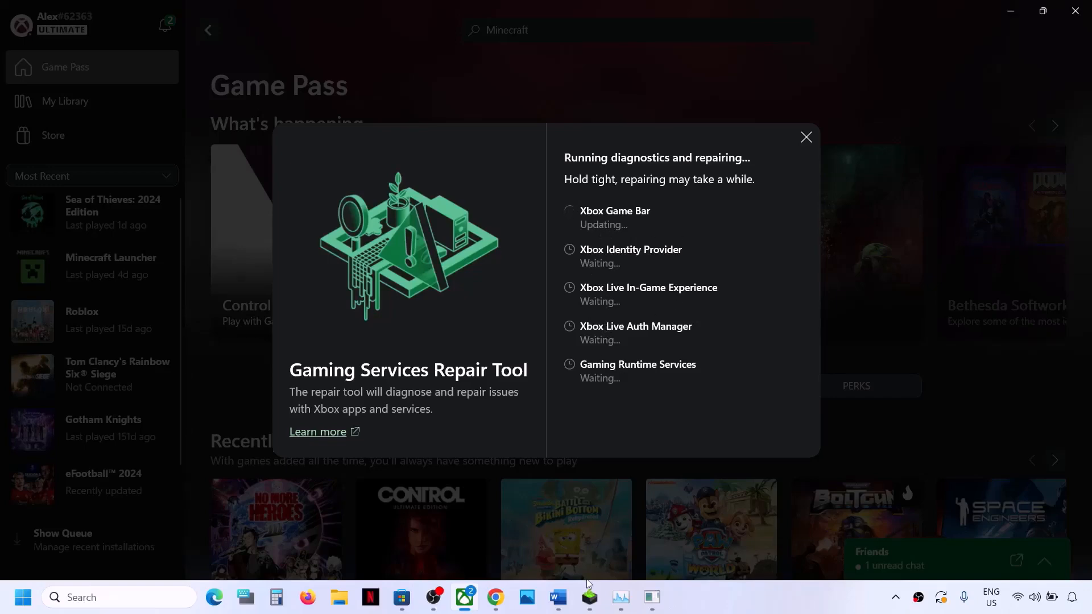
# Step: Return to the Word document and read Step 4 on clean graphics driver installation, including the NVIDIA and AMD download links
pyautogui.click(558, 605)
pyautogui.scroll(-3, 349, 428)
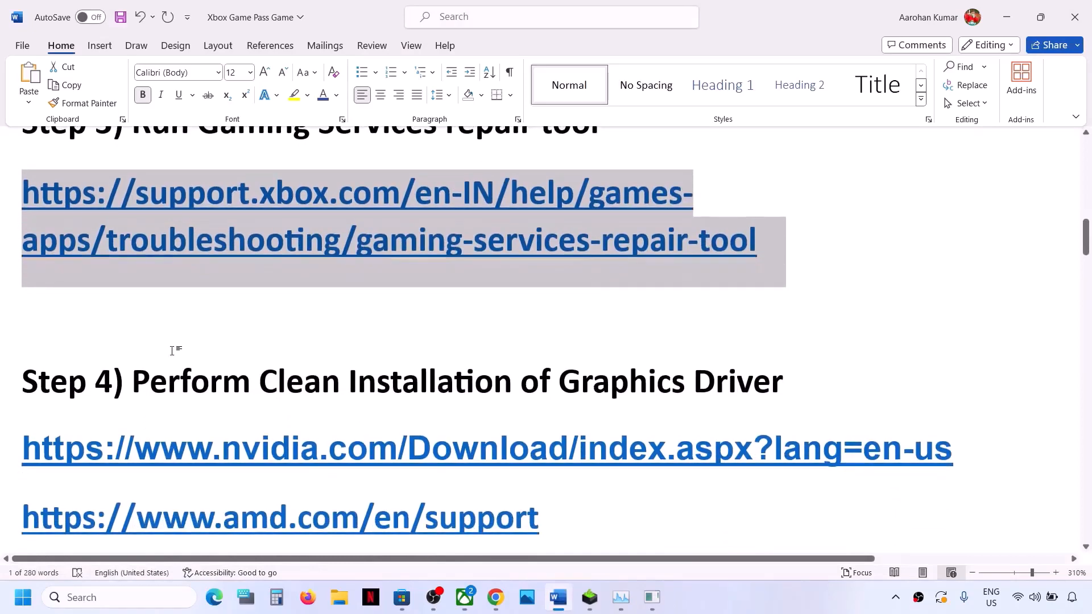
pyautogui.moveTo(136, 384); pyautogui.dragTo(749, 390)
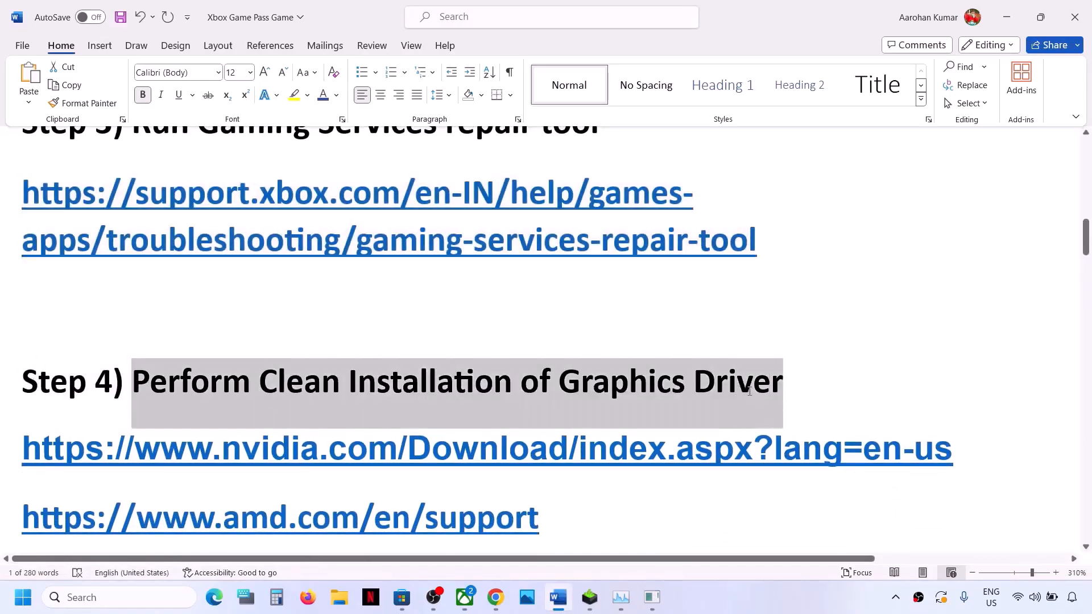
pyautogui.moveTo(213, 450); pyautogui.dragTo(547, 451)
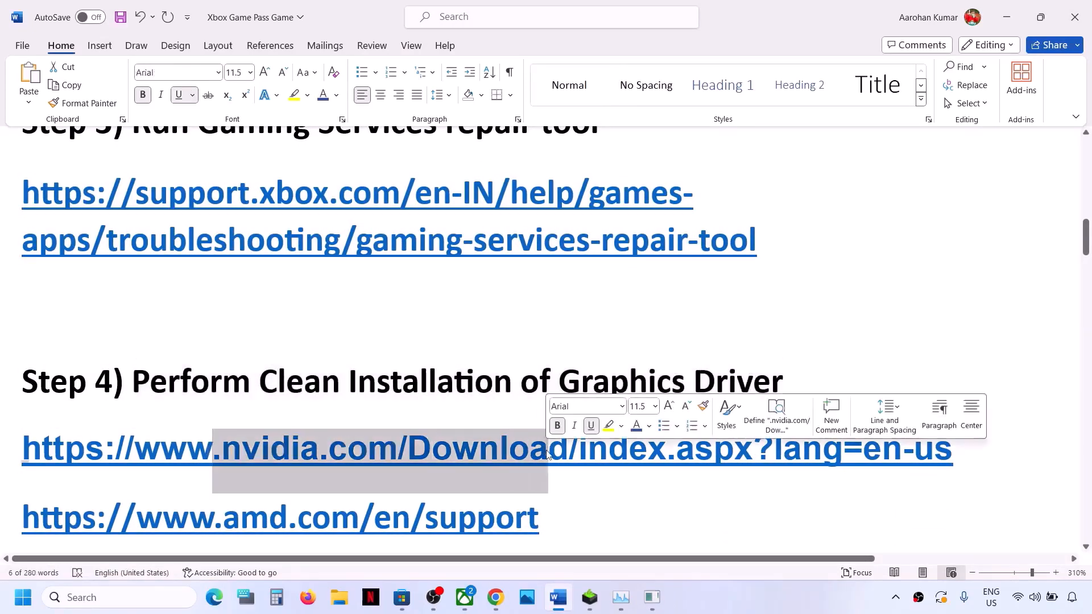
pyautogui.scroll(-2, 546, 449)
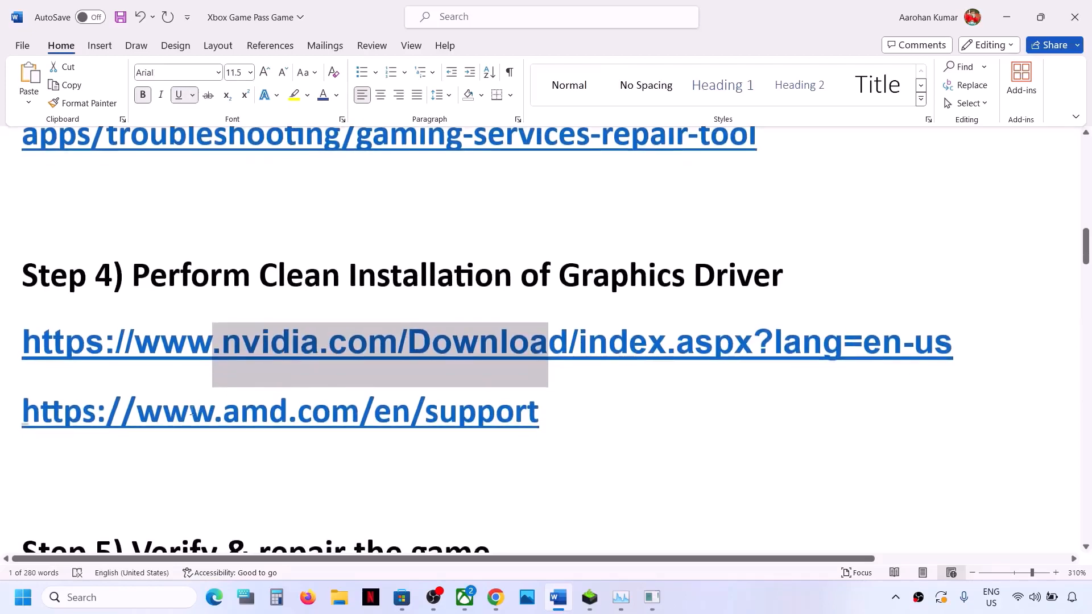
pyautogui.moveTo(192, 415); pyautogui.dragTo(509, 401)
pyautogui.doubleClick(467, 343)
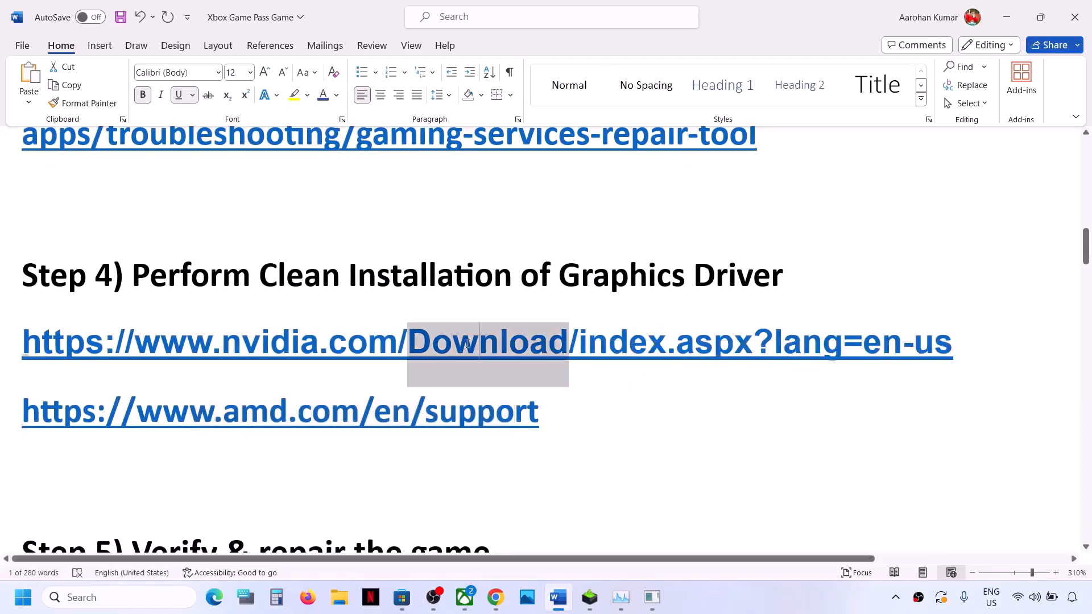
pyautogui.click(468, 343)
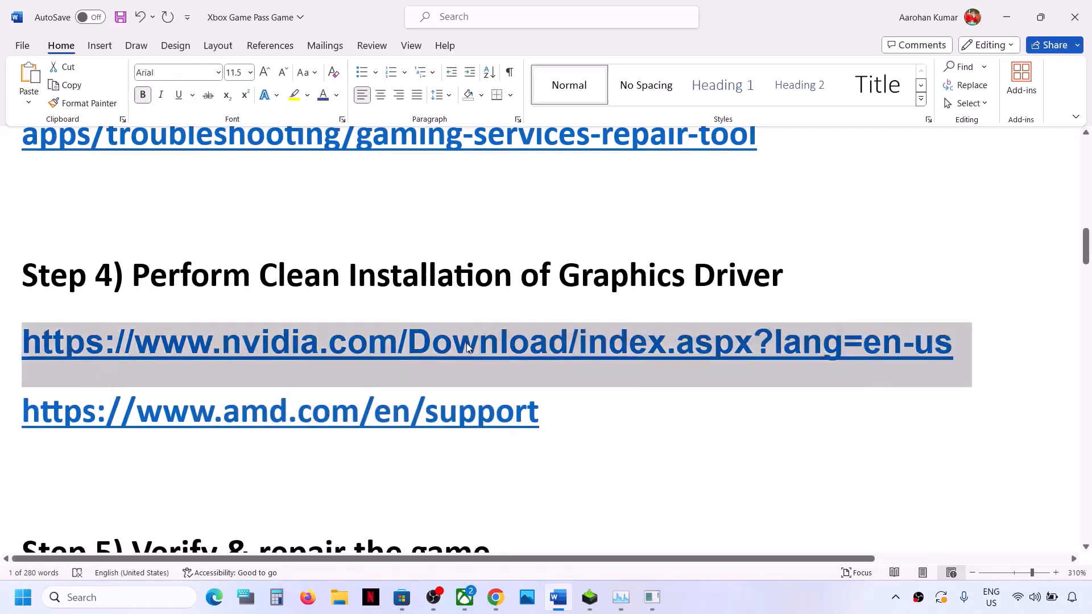
# Step: On the NVIDIA driver page in Chrome, search for the GeForce RTX 30 Series (Notebooks), GeForce RTX 3050 Laptop GPU driver for Windows 11
pyautogui.click(495, 597)
pyautogui.click(449, 17)
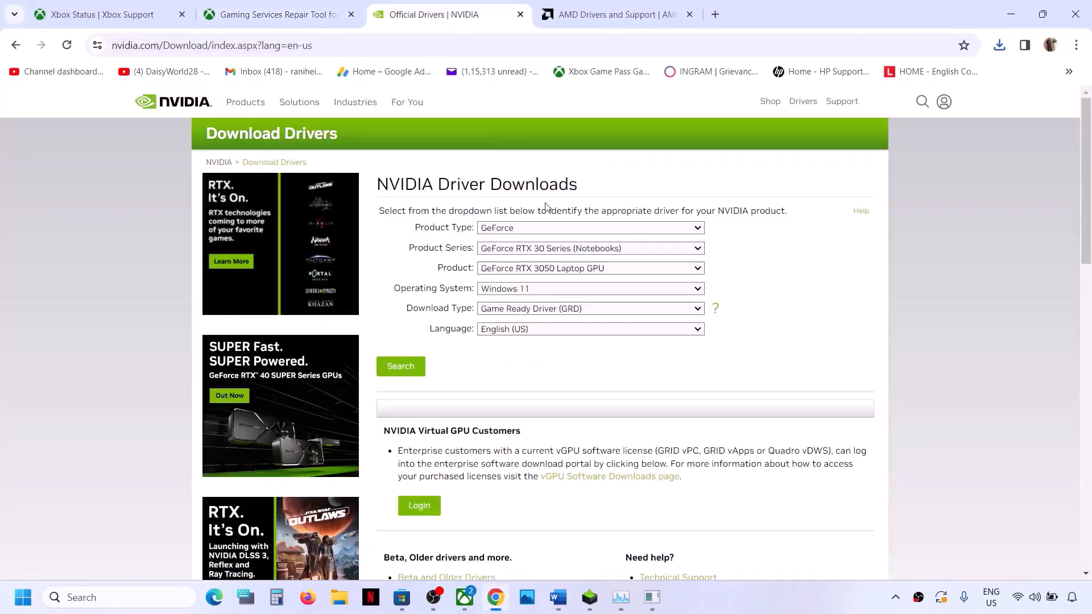
pyautogui.click(544, 228)
pyautogui.click(526, 249)
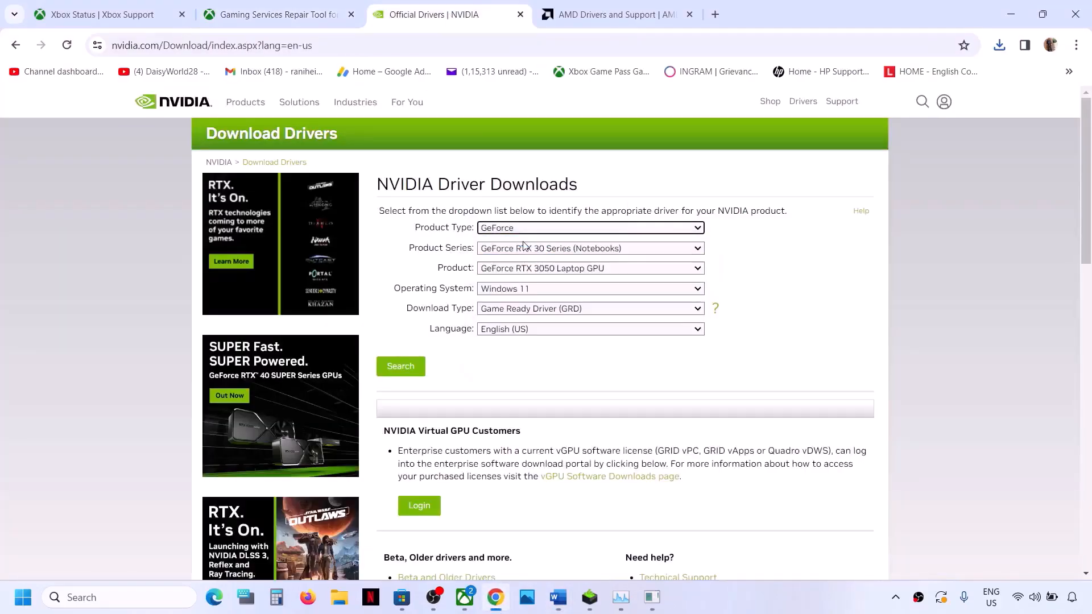
pyautogui.click(531, 252)
pyautogui.click(566, 276)
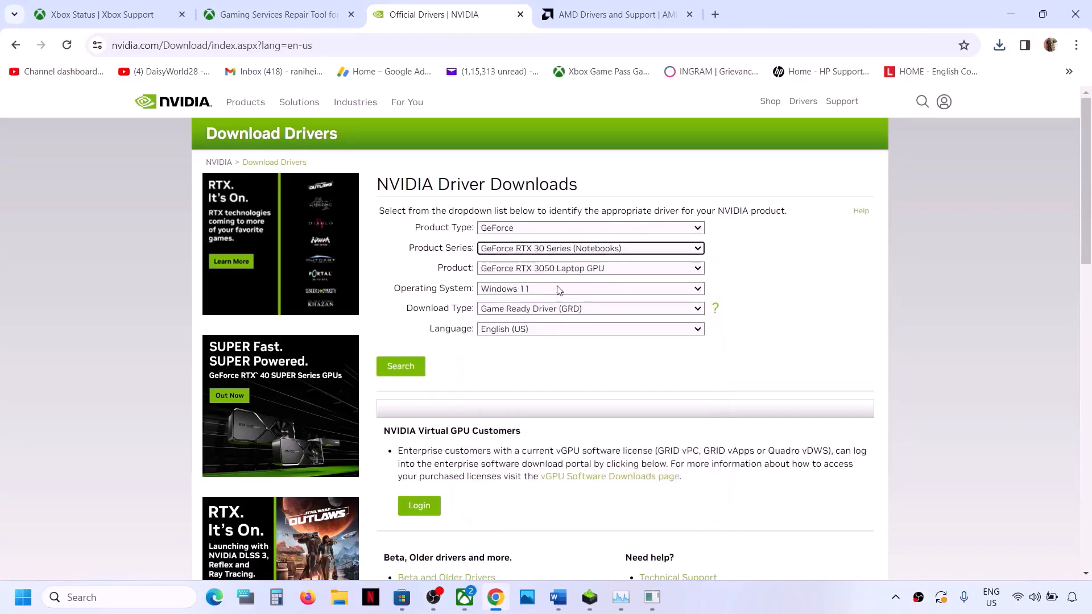
pyautogui.click(573, 274)
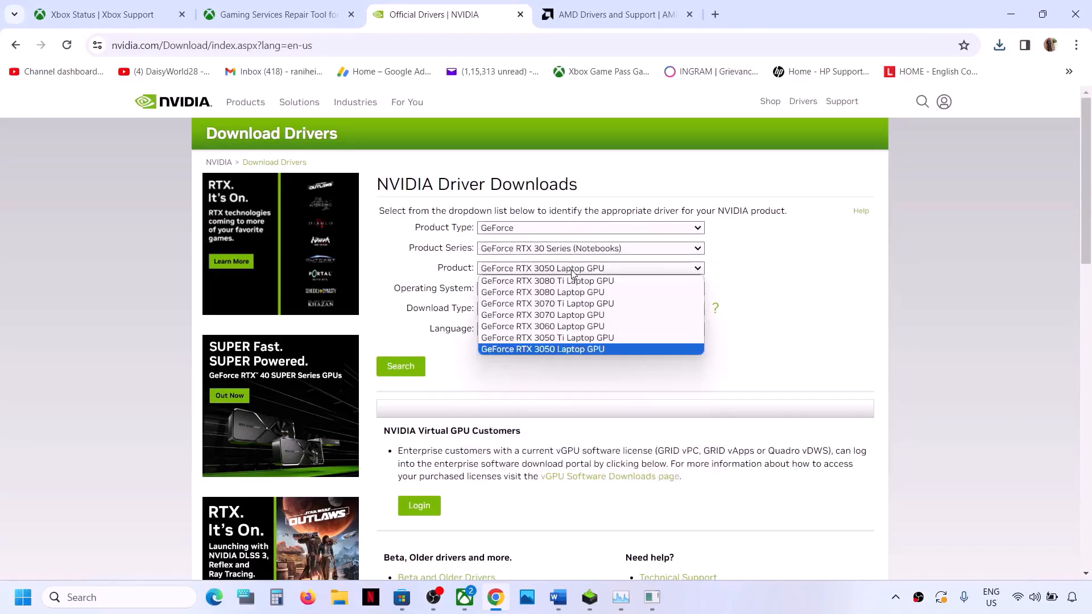
pyautogui.click(571, 349)
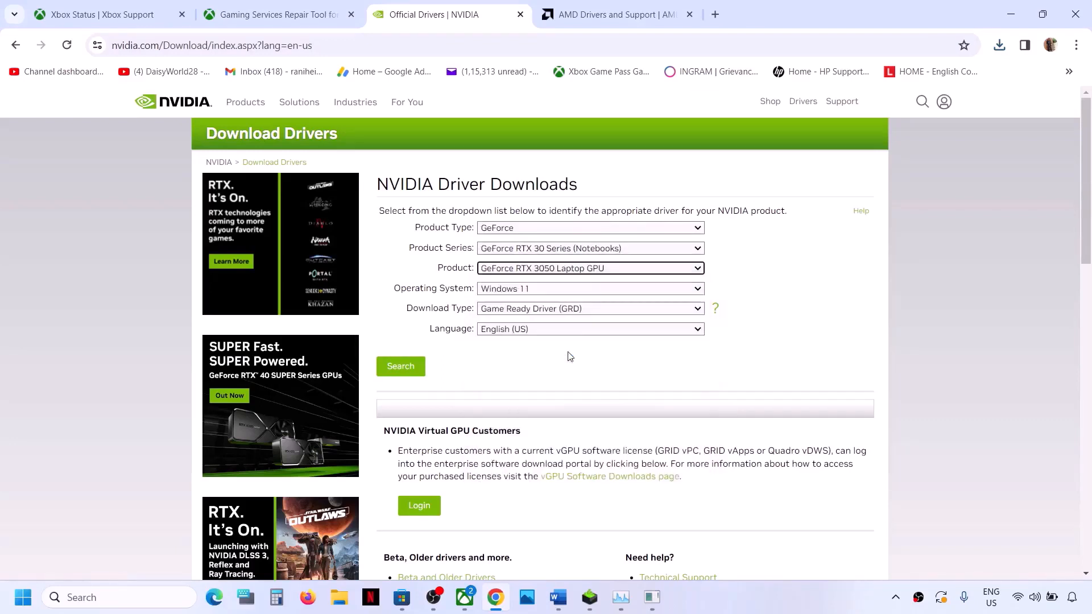
pyautogui.click(548, 290)
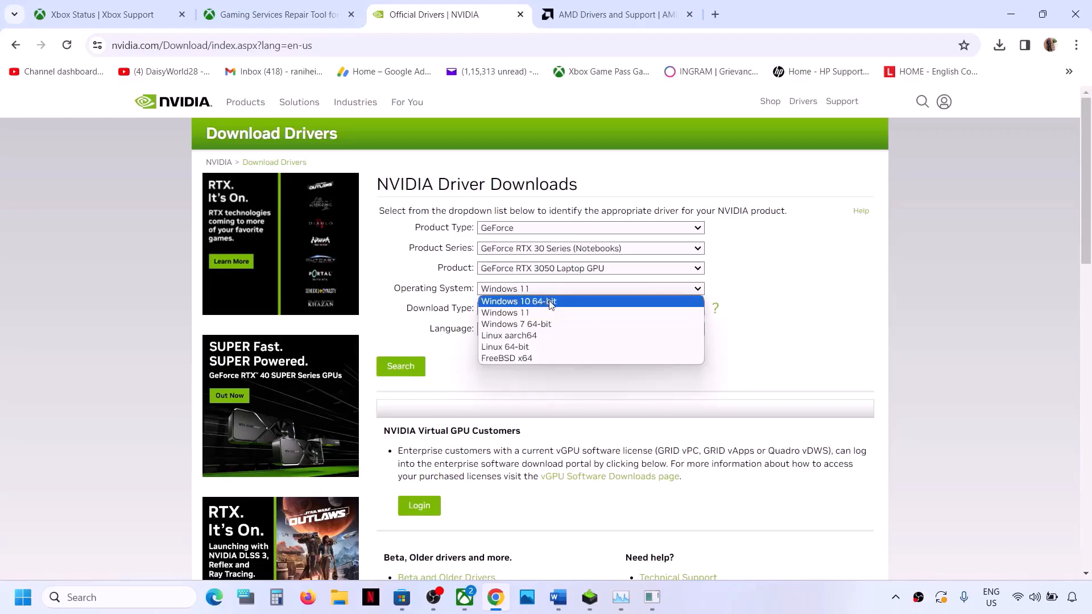
pyautogui.click(535, 314)
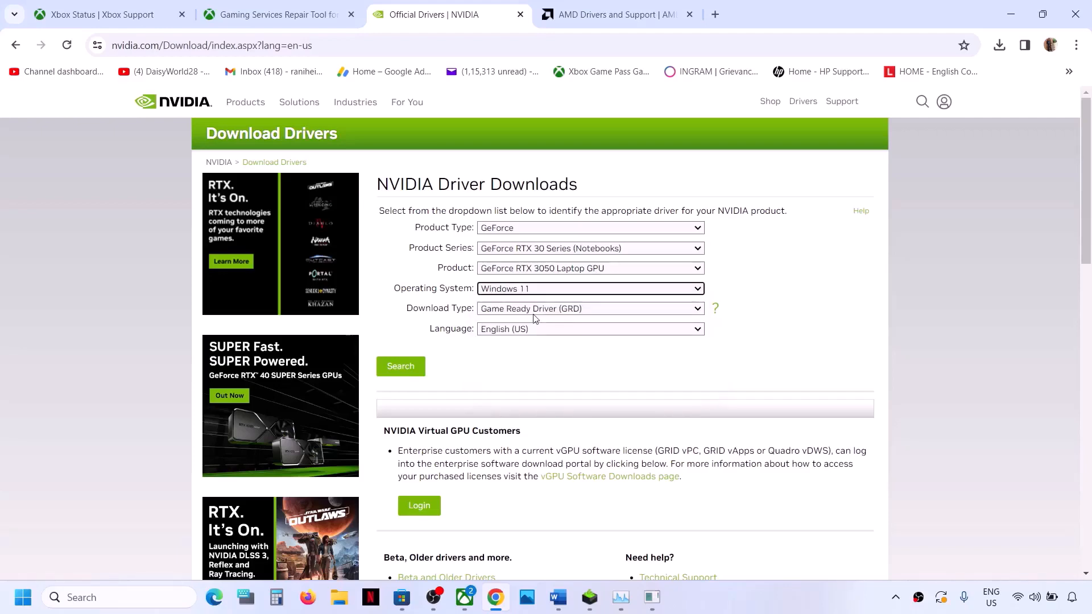
pyautogui.click(407, 368)
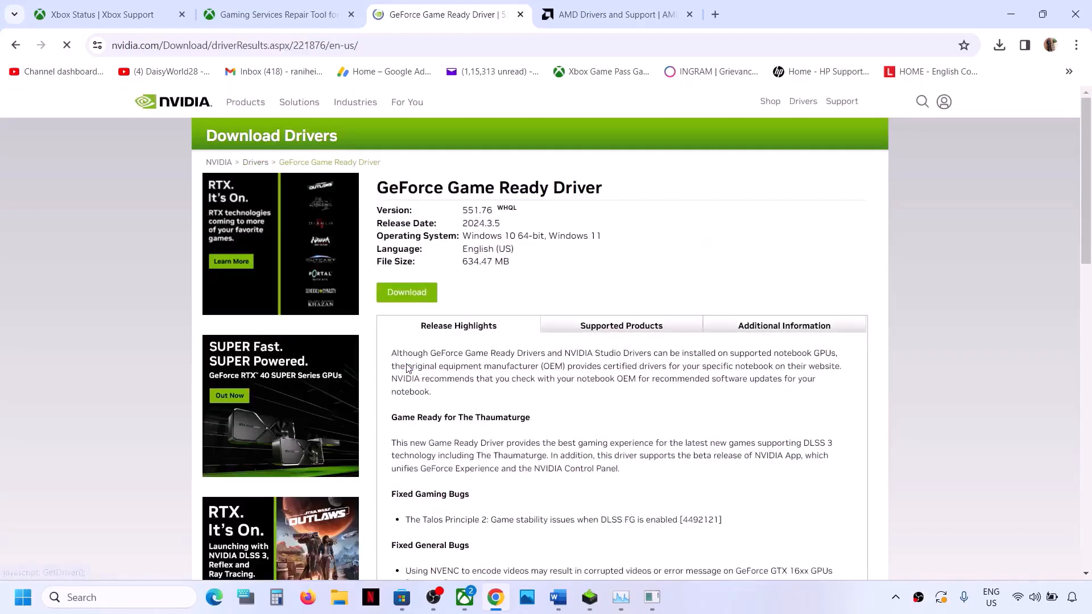
# Step: Download the GeForce Game Ready Driver 551.76, check its download progress, and switch to the NVIDIA Installer
pyautogui.click(409, 293)
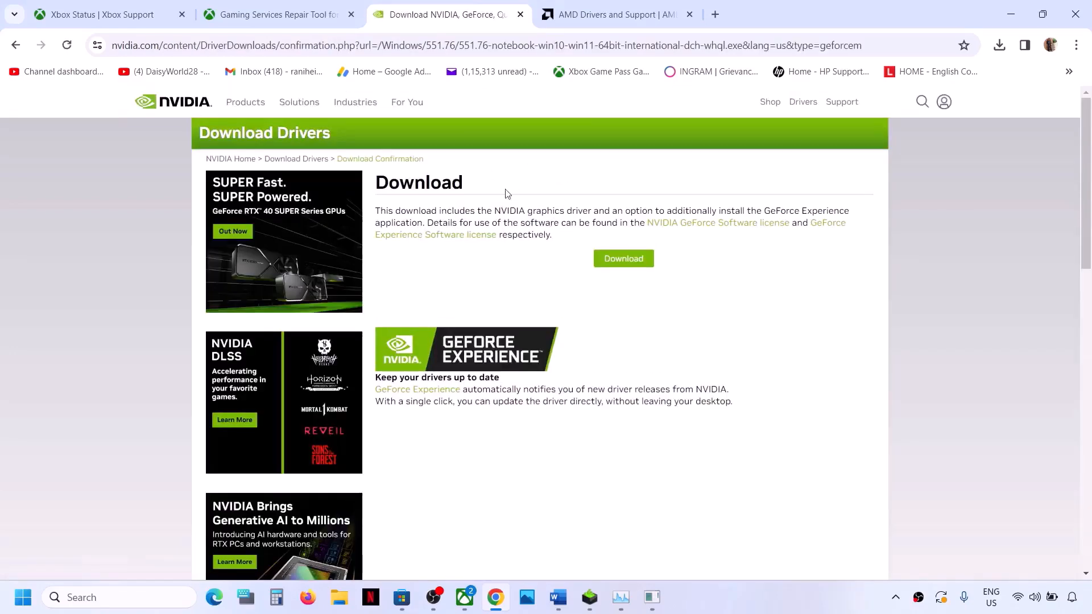
pyautogui.click(626, 263)
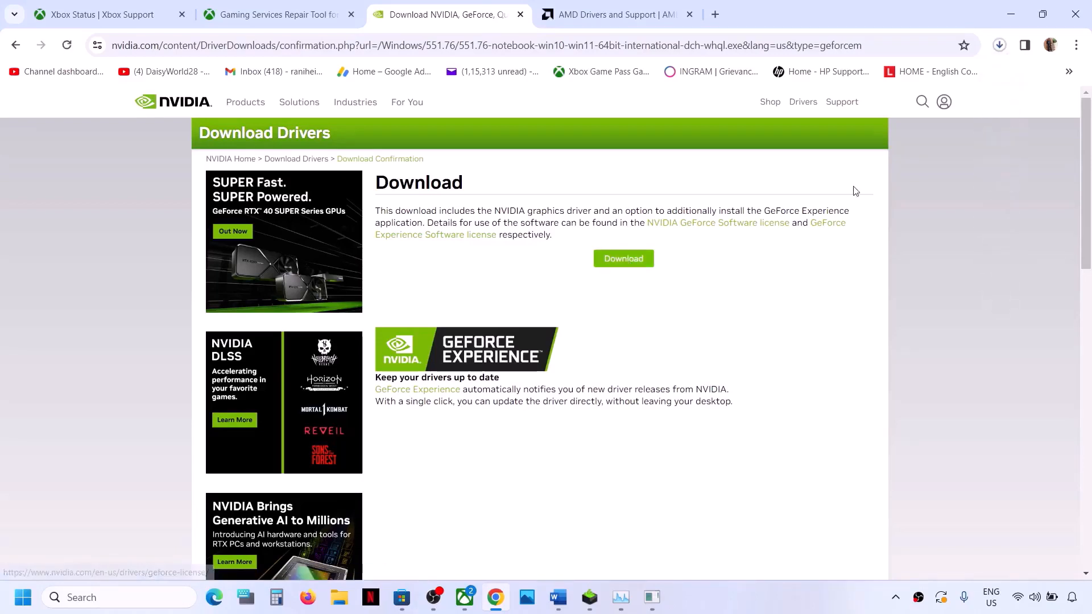
pyautogui.click(1001, 47)
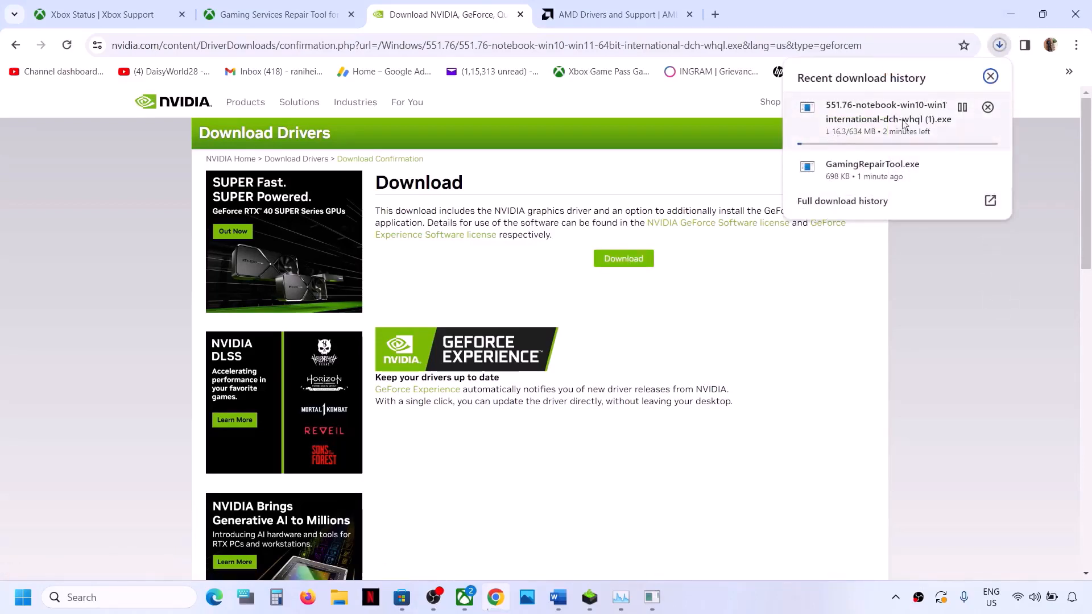
pyautogui.click(589, 597)
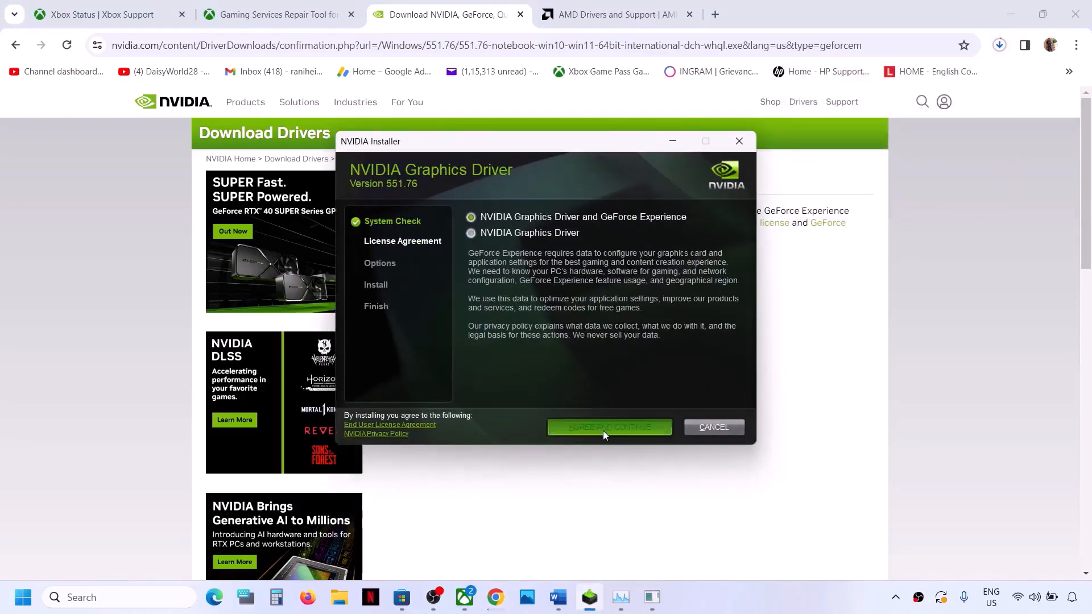
# Step: Accept the NVIDIA driver license and choose a Custom (Advanced) installation with the clean installation option
pyautogui.click(603, 431)
pyautogui.click(472, 300)
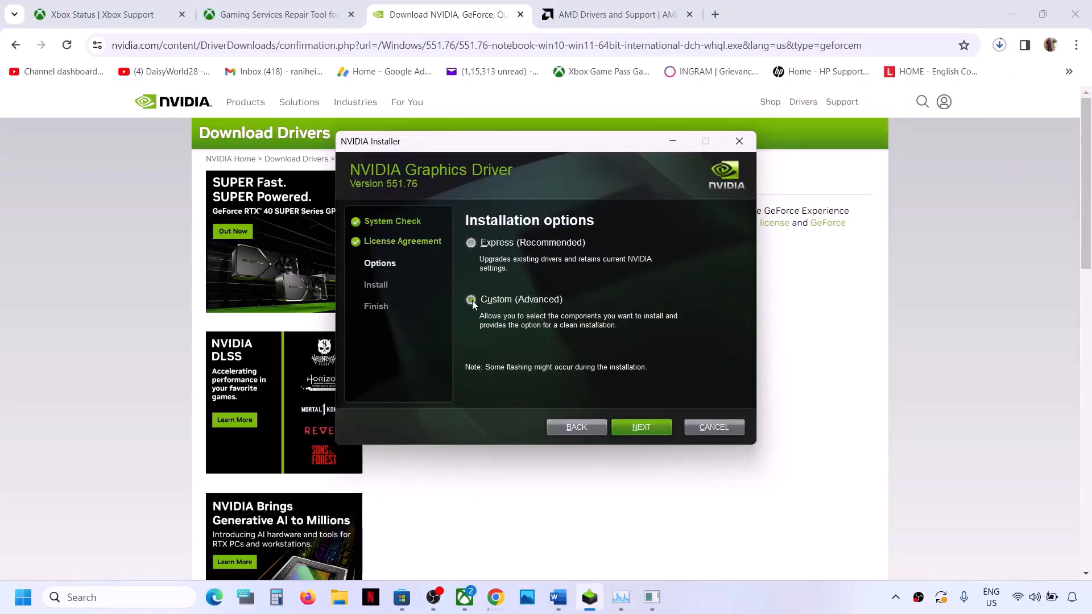
pyautogui.click(634, 427)
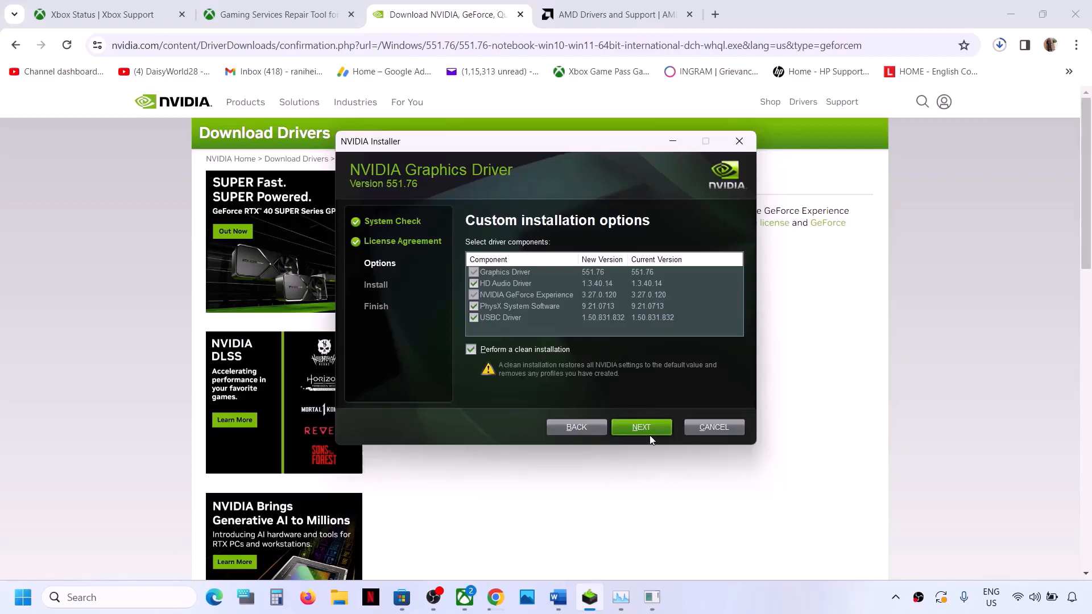
# Step: Leave the Feedback Hub window, check the computer's power options for restarting, and dismiss them without choosing any
pyautogui.press('super+f')
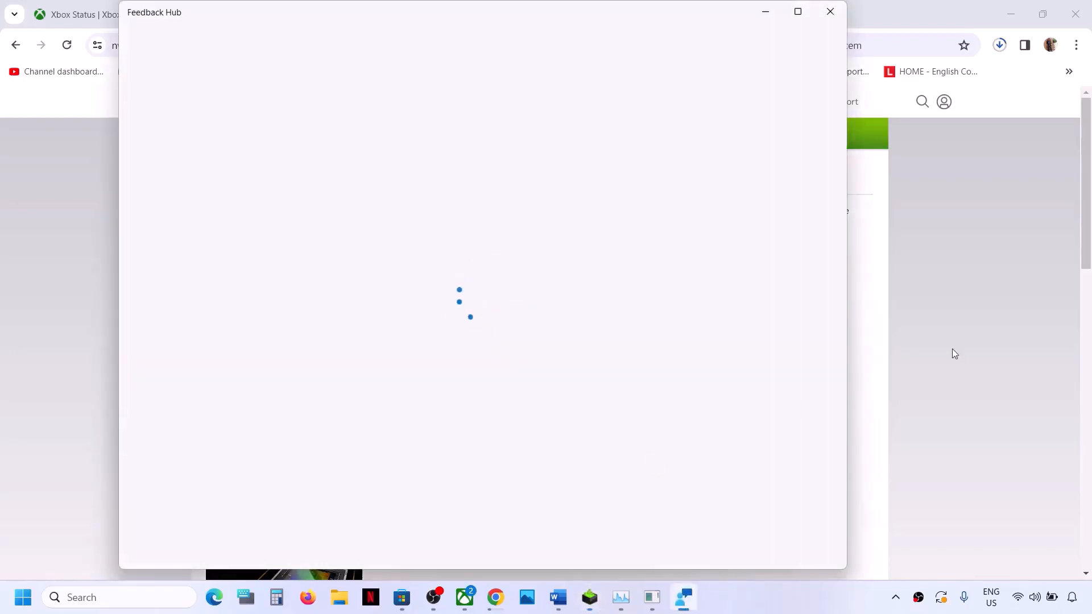
pyautogui.click(952, 349)
pyautogui.click(23, 598)
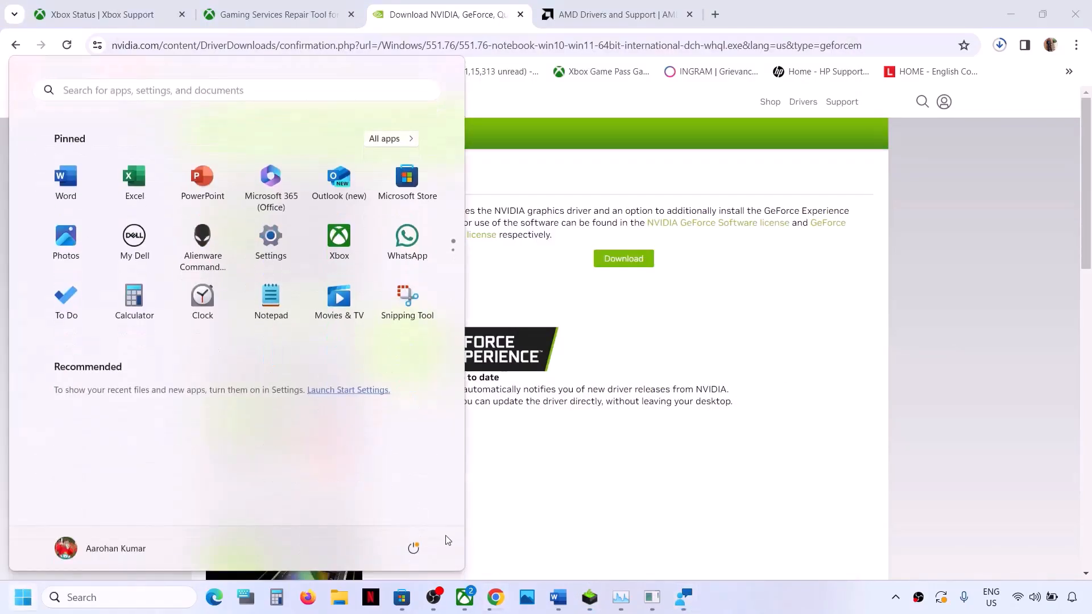
pyautogui.click(411, 548)
pyautogui.click(707, 471)
# Step: Return to the Word document and highlight the Step 5 instruction on verifying and repairing the game
pyautogui.click(558, 598)
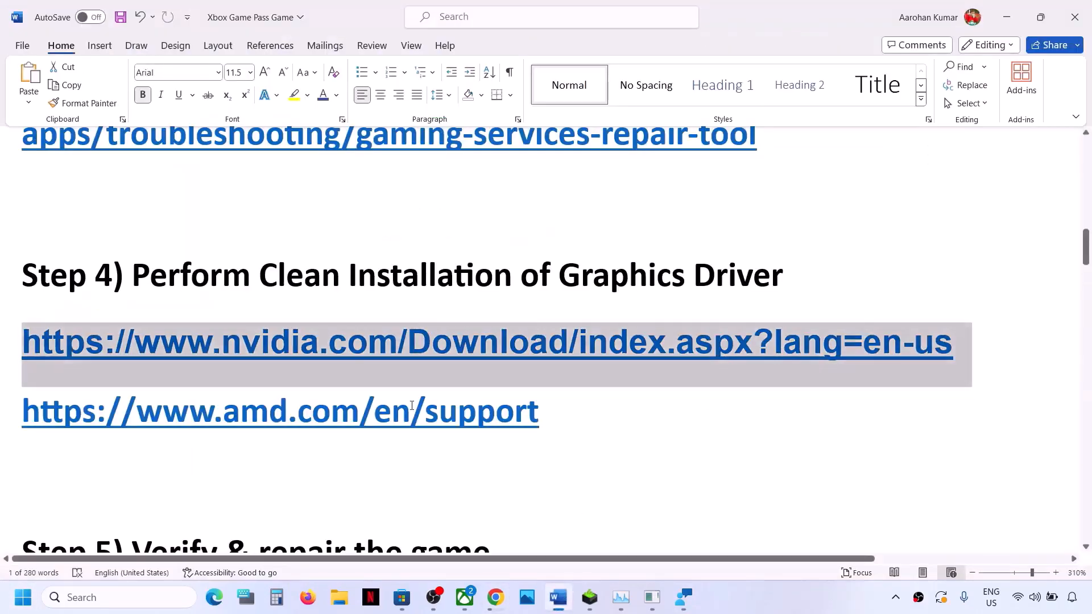
pyautogui.scroll(-3, 412, 406)
pyautogui.scroll(1, 385, 390)
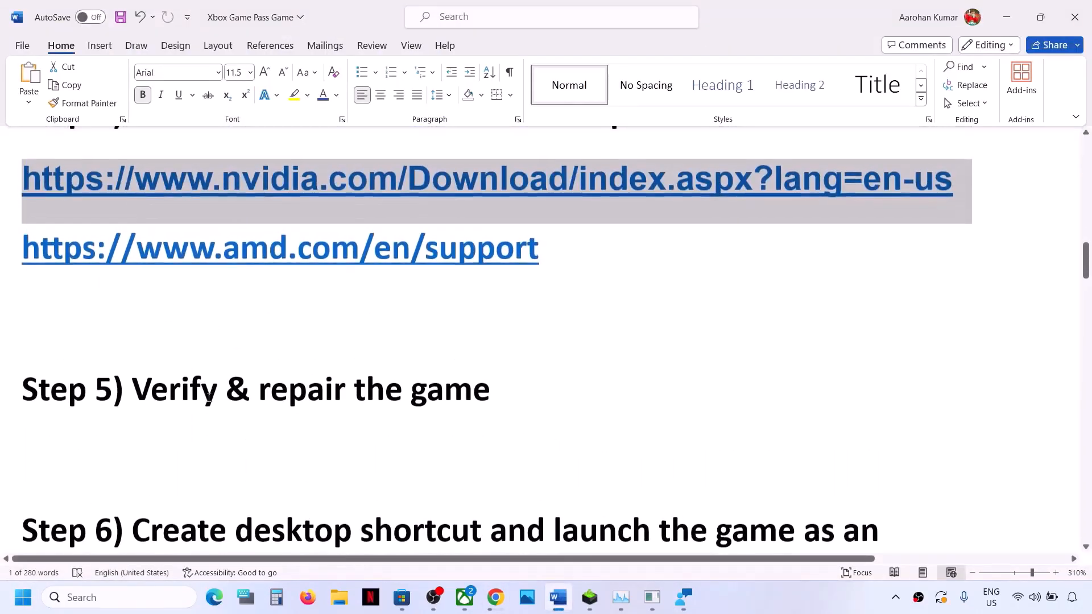
pyautogui.moveTo(184, 395); pyautogui.dragTo(509, 398)
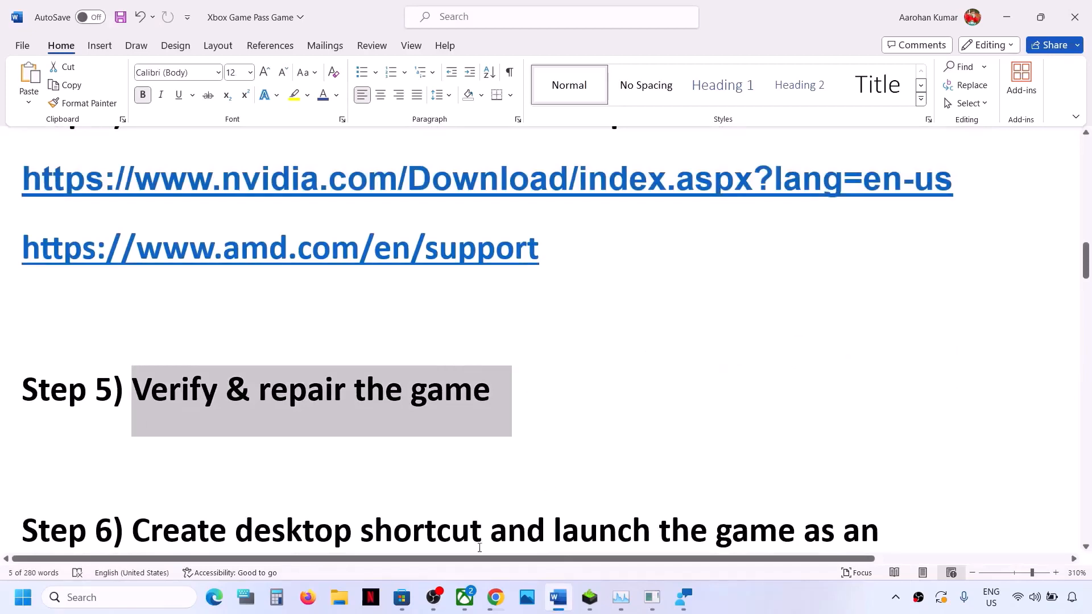
# Step: Switch to the Xbox app, close its required update dialog without updating, and close the Gaming Repair Tool console
pyautogui.click(465, 607)
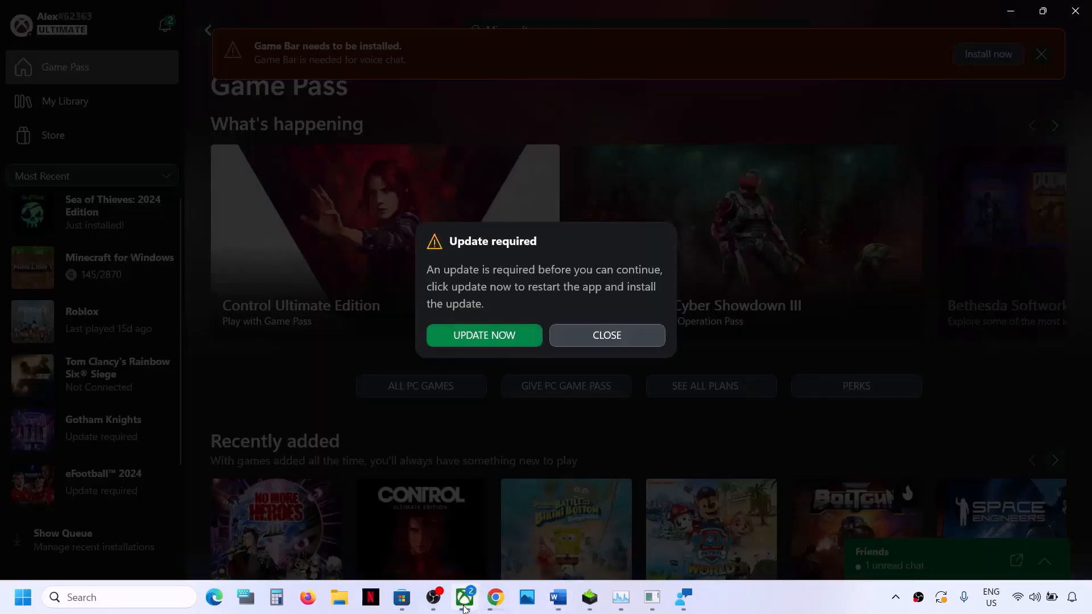
pyautogui.click(609, 335)
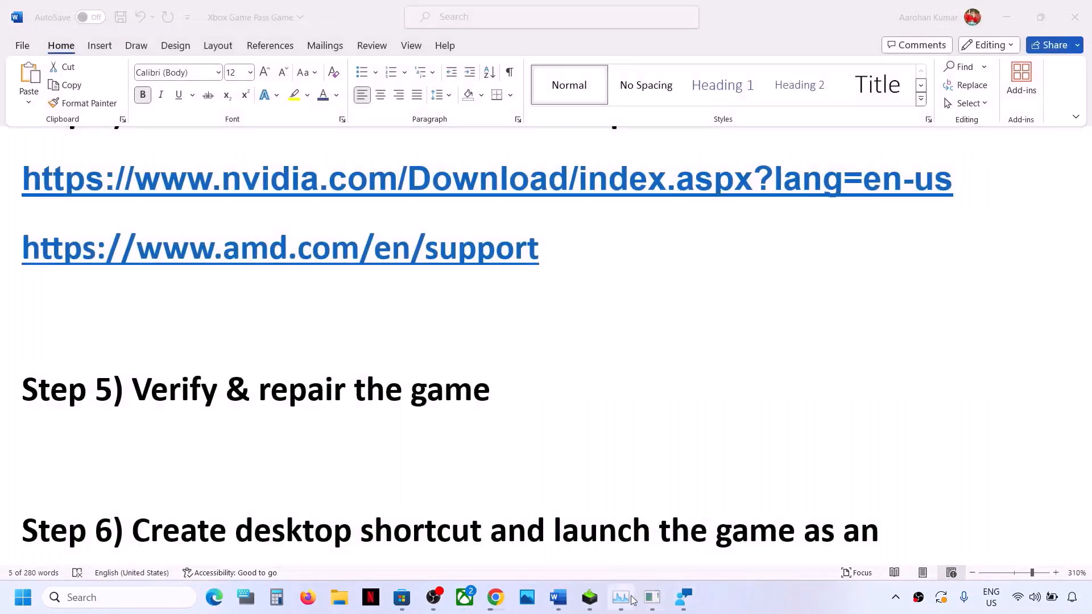
pyautogui.click(653, 604)
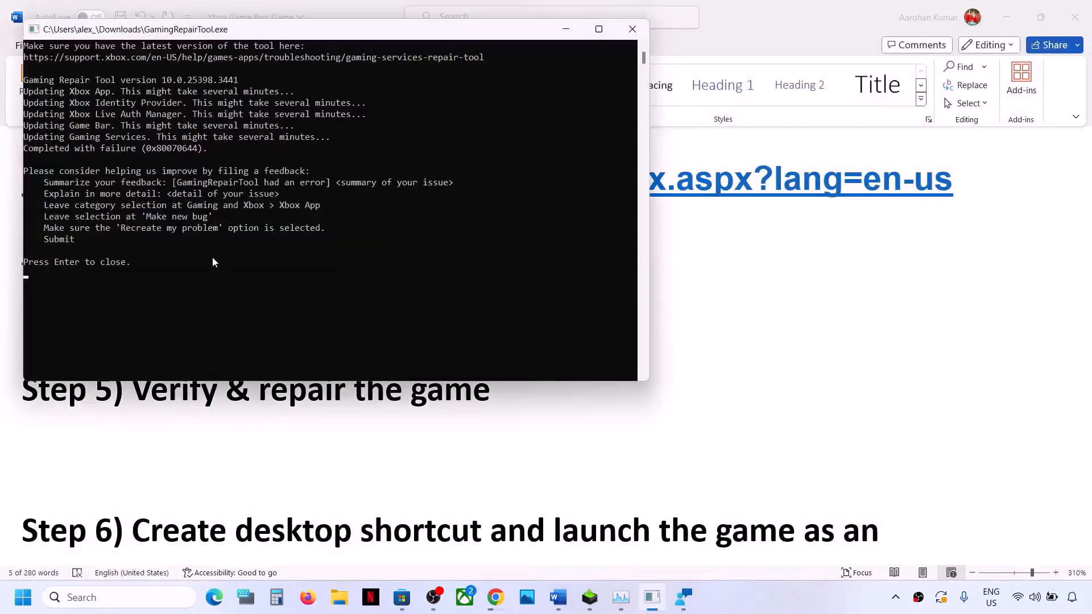
pyautogui.press('Return')
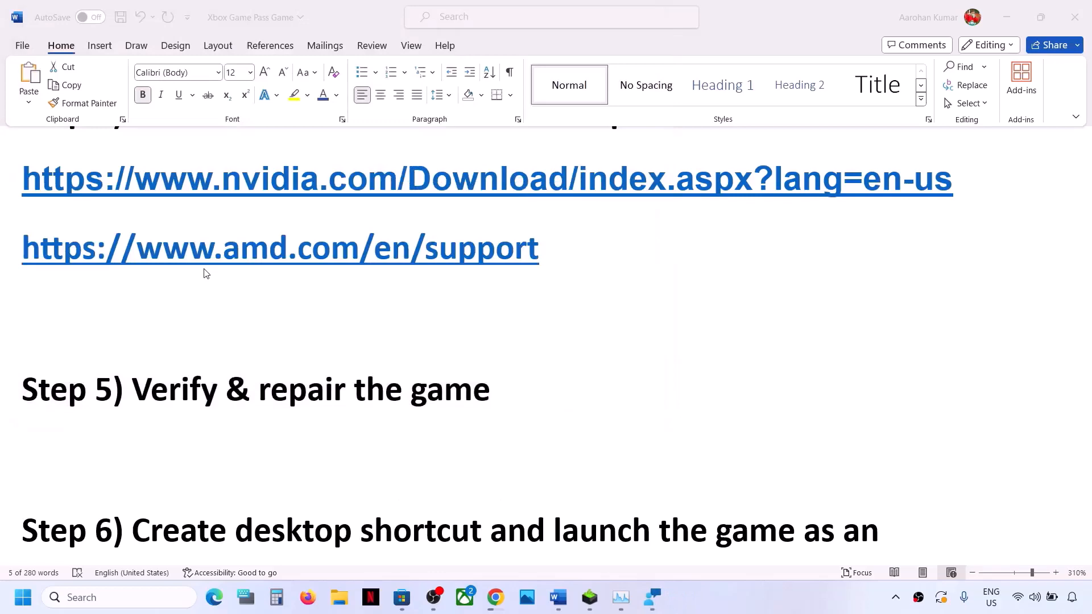
# Step: In the Xbox app, verify and repair the files of Sea of Thieves: 2024 Edition and open its game page
pyautogui.click(465, 597)
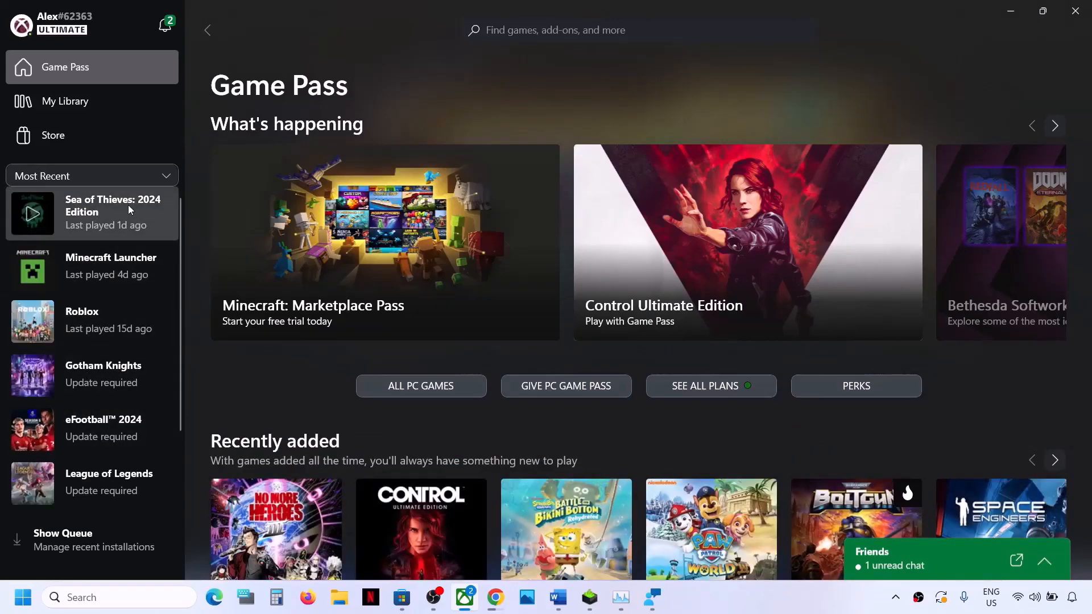
pyautogui.rightClick(94, 214)
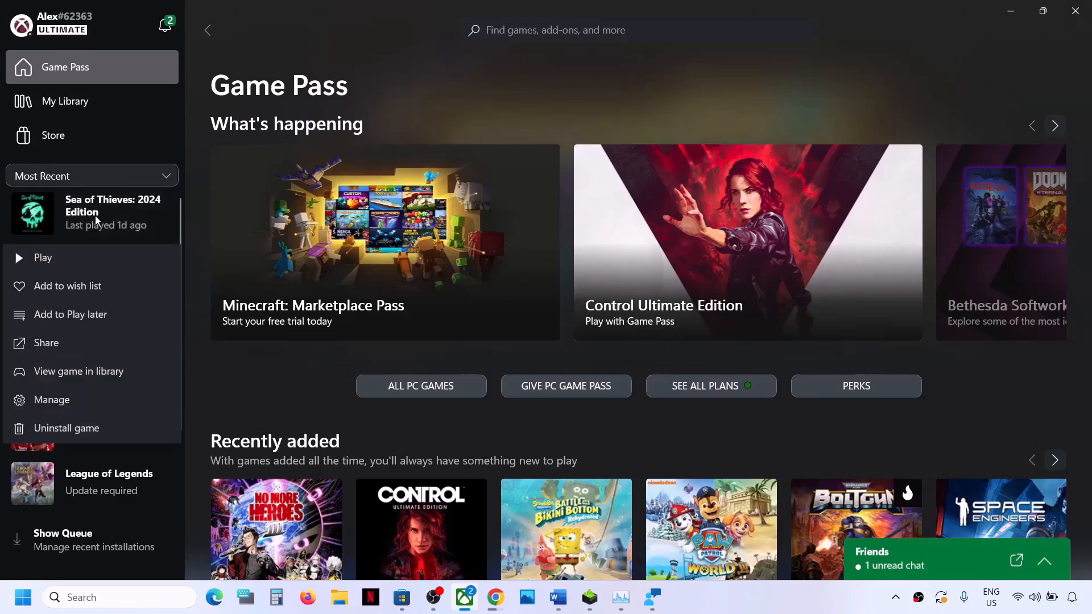
pyautogui.click(67, 401)
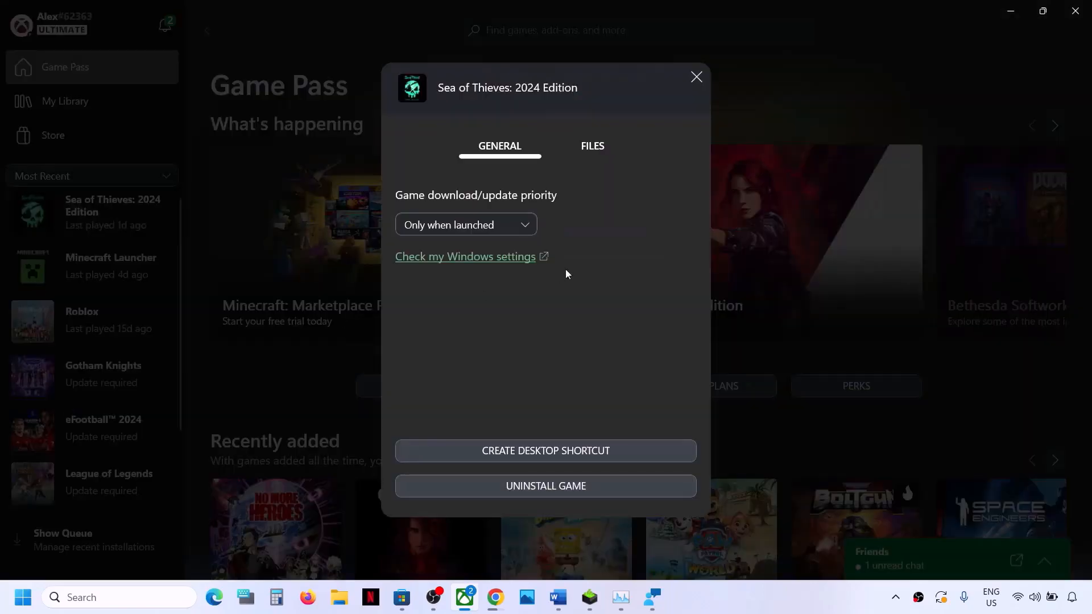
pyautogui.click(590, 148)
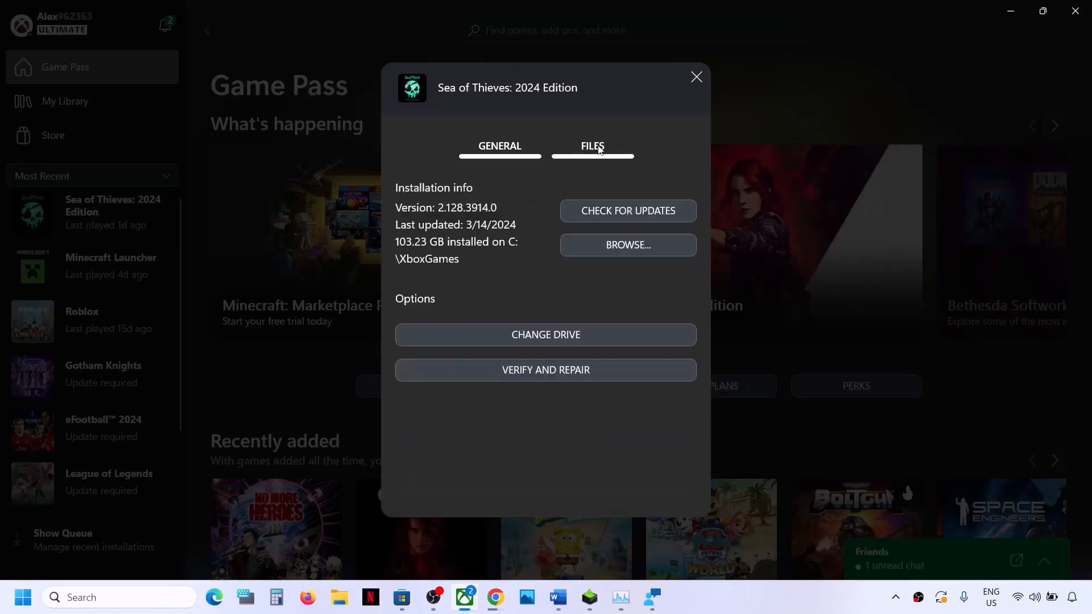
pyautogui.click(552, 373)
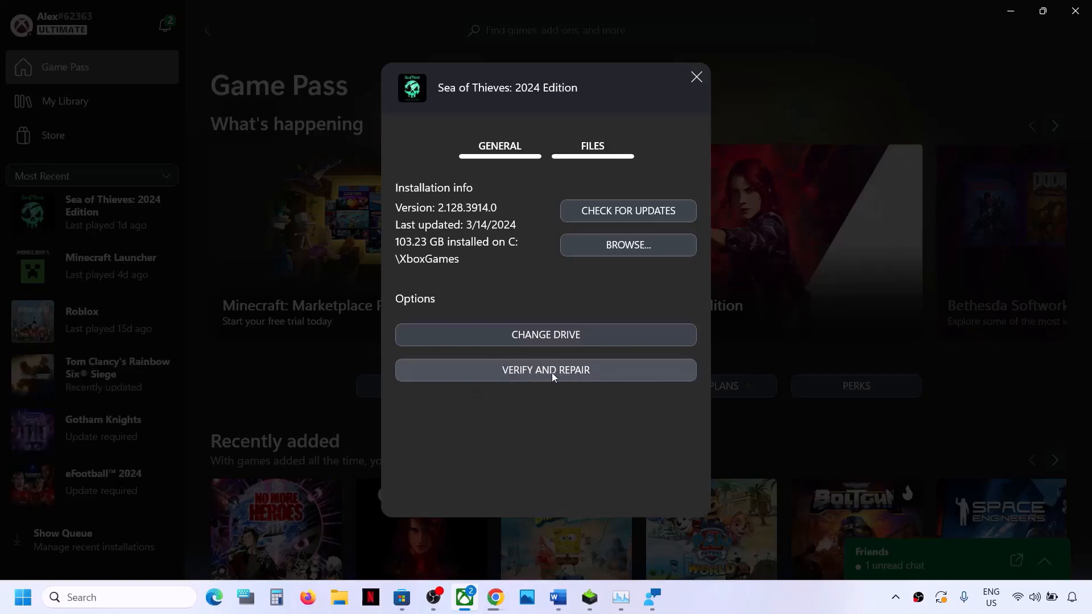
pyautogui.click(552, 373)
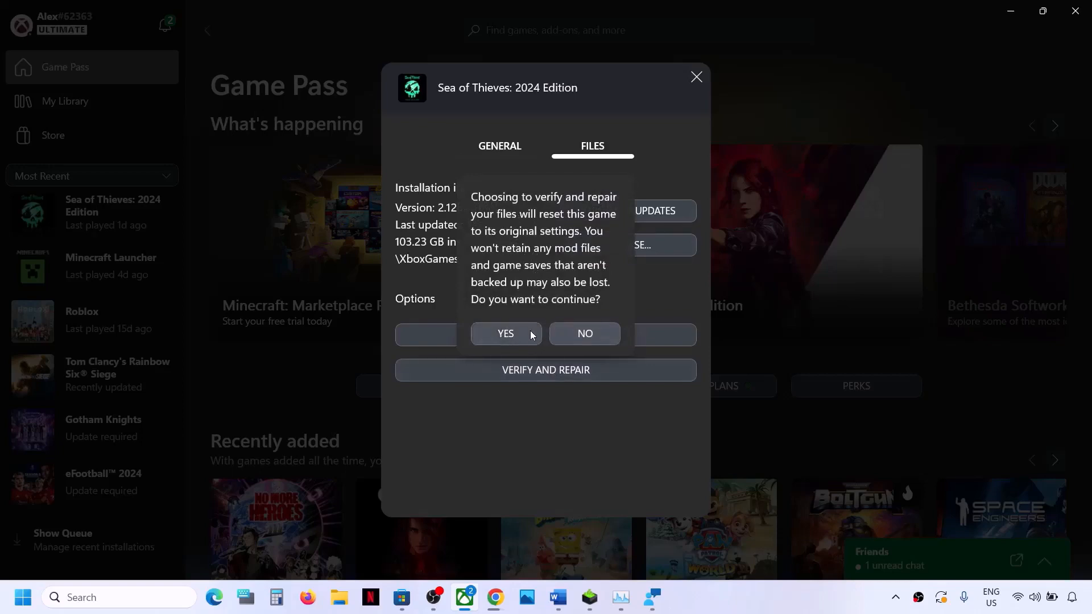
pyautogui.click(514, 332)
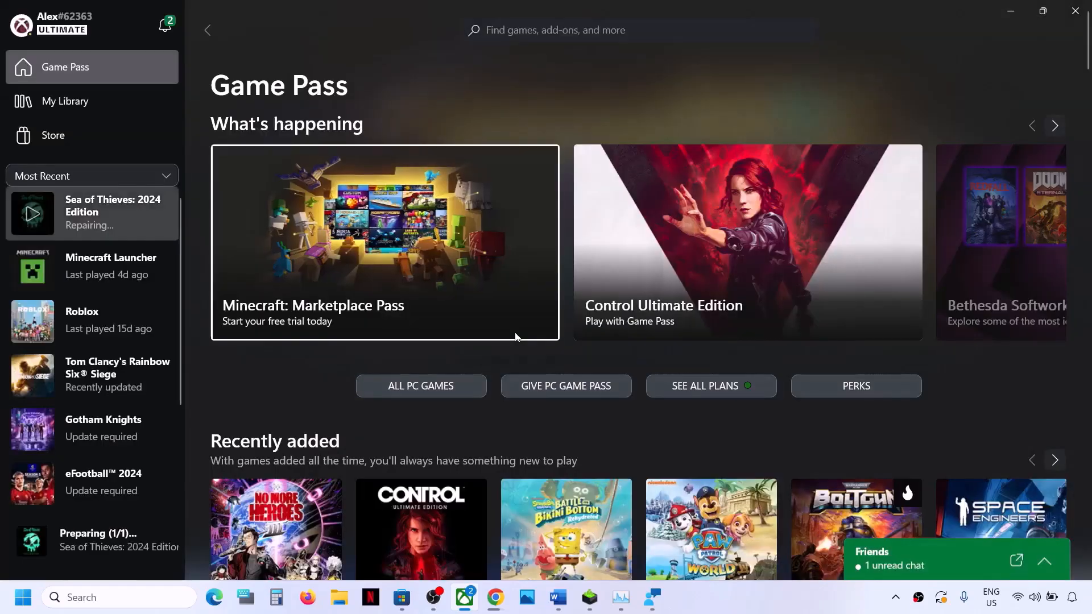
pyautogui.click(116, 210)
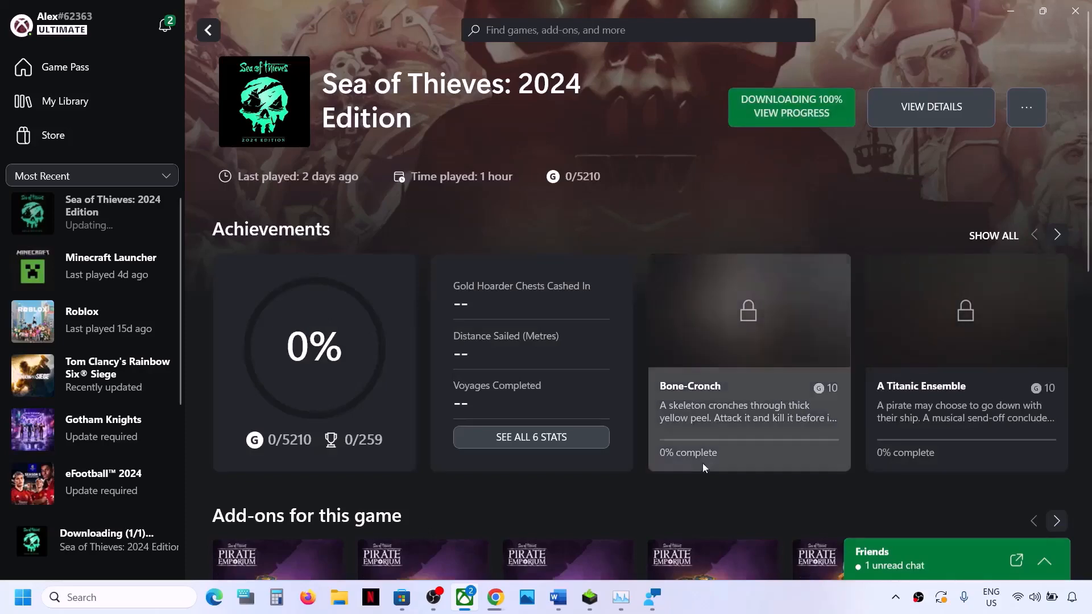
# Step: Return to the Word document and highlight Step 6 on launching the game as administrator from a desktop shortcut
pyautogui.click(555, 608)
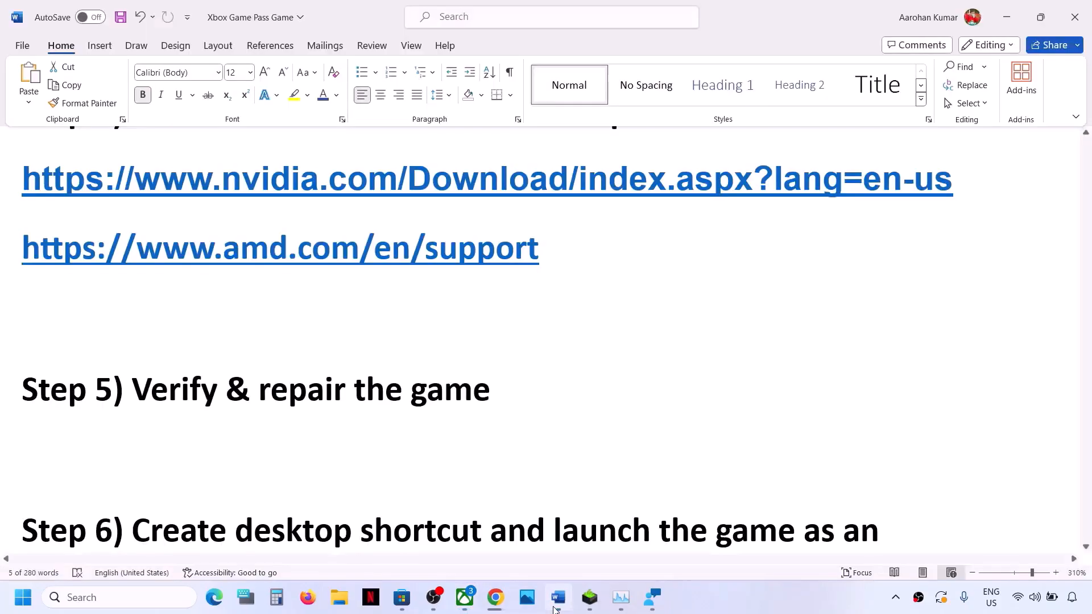
pyautogui.scroll(-2, 405, 406)
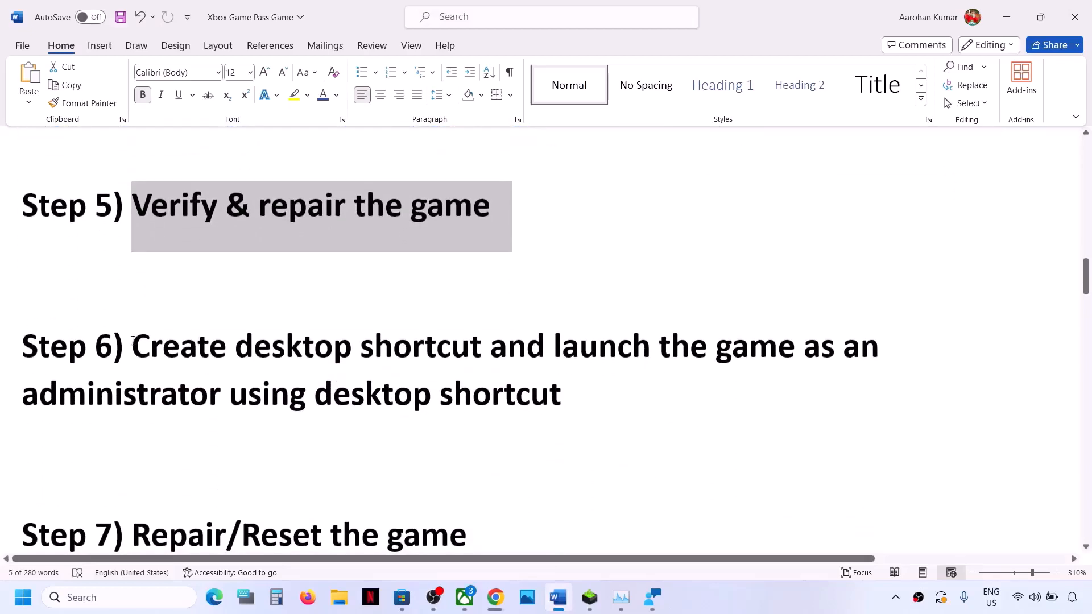
pyautogui.moveTo(139, 347); pyautogui.dragTo(707, 378)
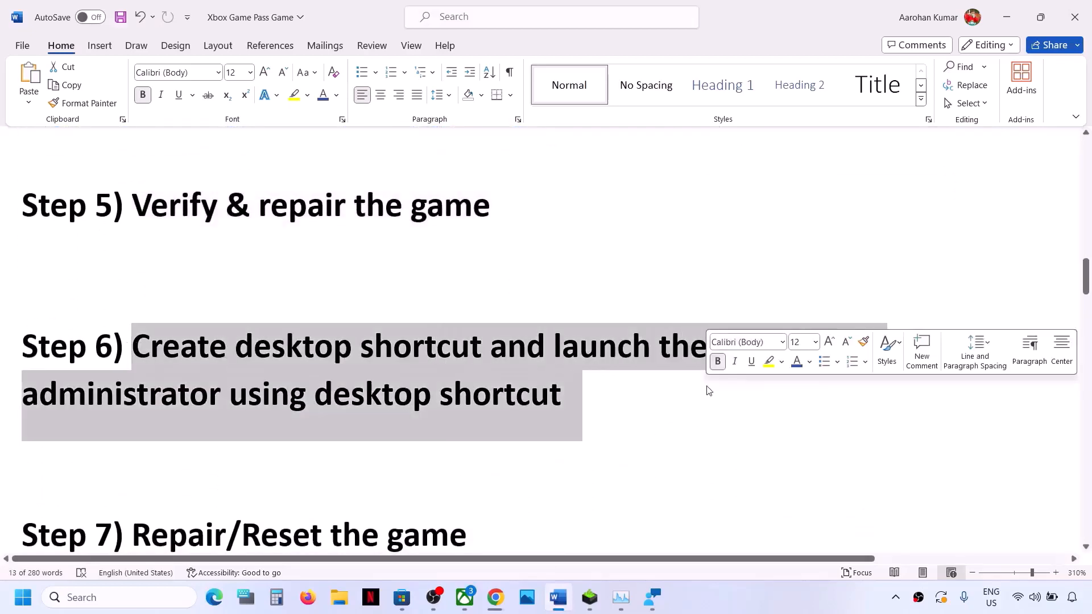
# Step: In the Xbox app, create a desktop shortcut for Sea of Thieves: 2024 Edition and show the shortcut's launch options on the desktop
pyautogui.click(1007, 18)
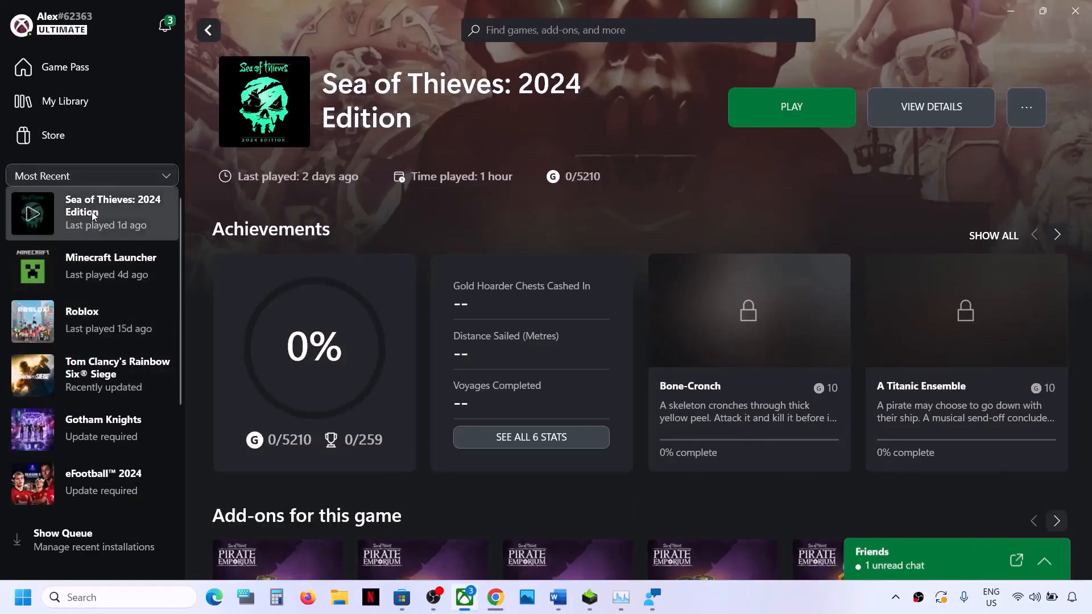
pyautogui.click(89, 73)
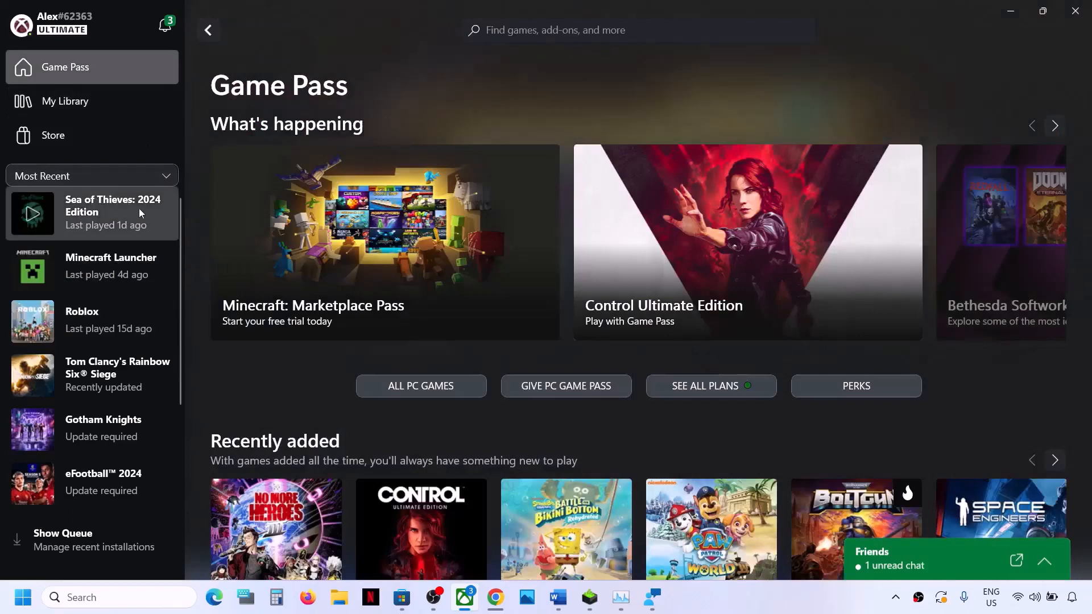
pyautogui.rightClick(99, 214)
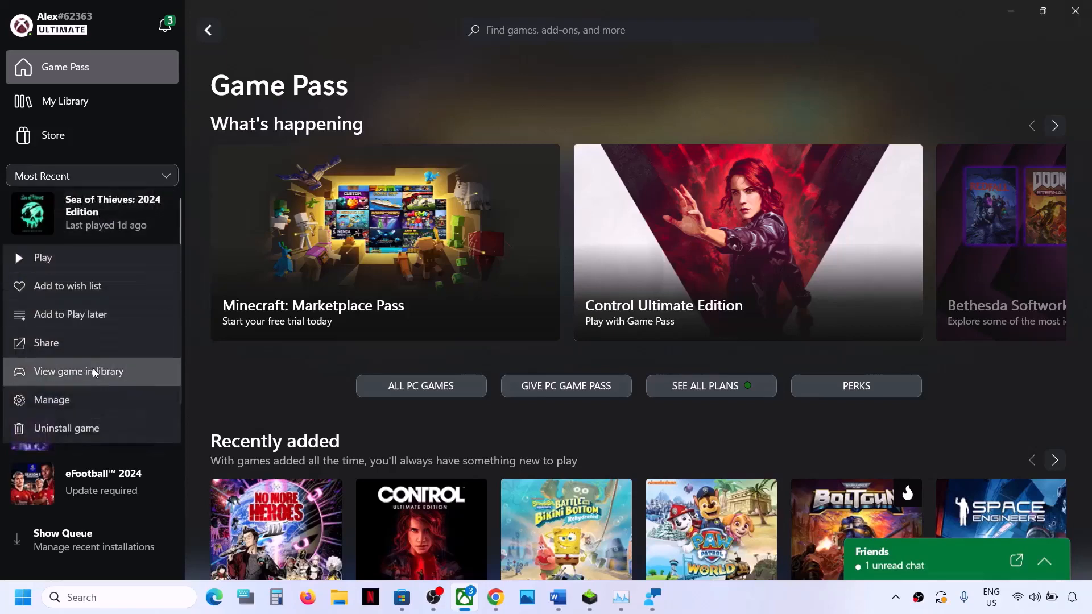
pyautogui.click(69, 398)
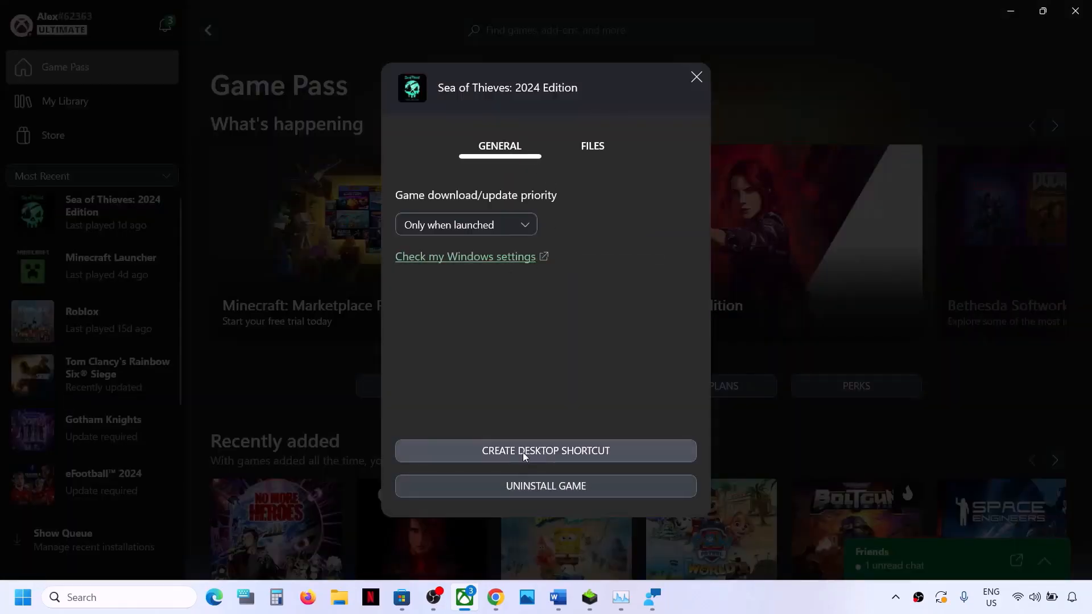
pyautogui.click(568, 452)
pyautogui.press('super+d')
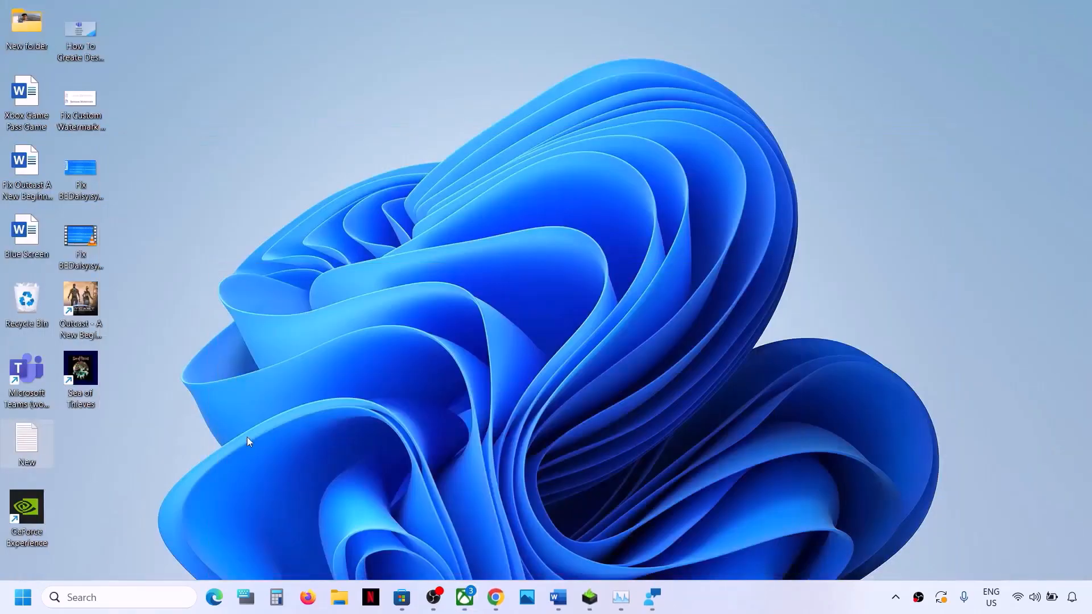
pyautogui.rightClick(84, 368)
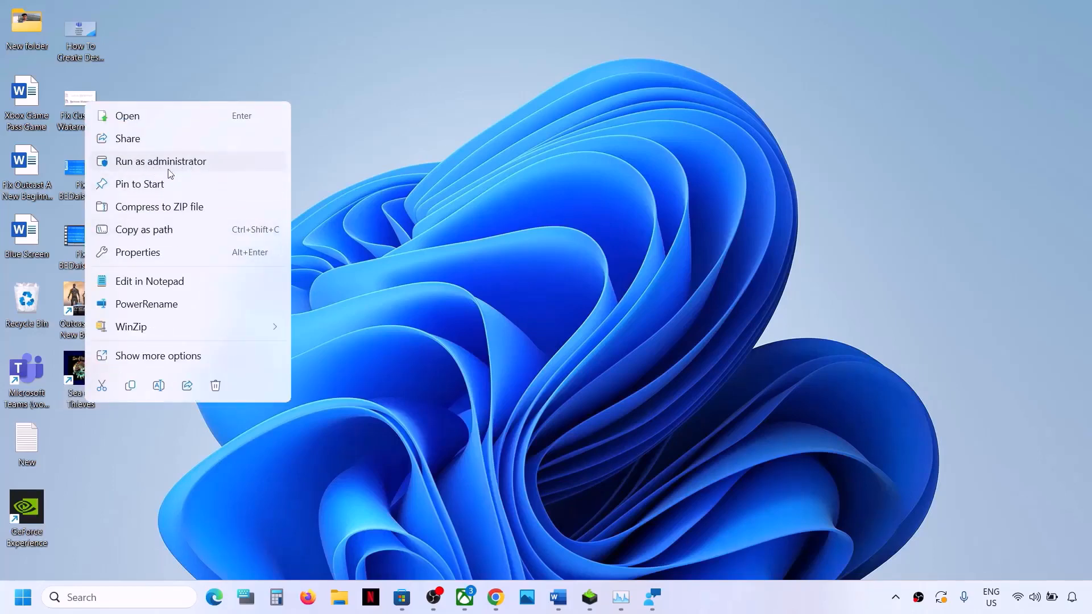
# Step: Return to the Word document and highlight the Step 7 instruction on repairing or resetting the game
pyautogui.click(568, 599)
pyautogui.scroll(-3, 350, 395)
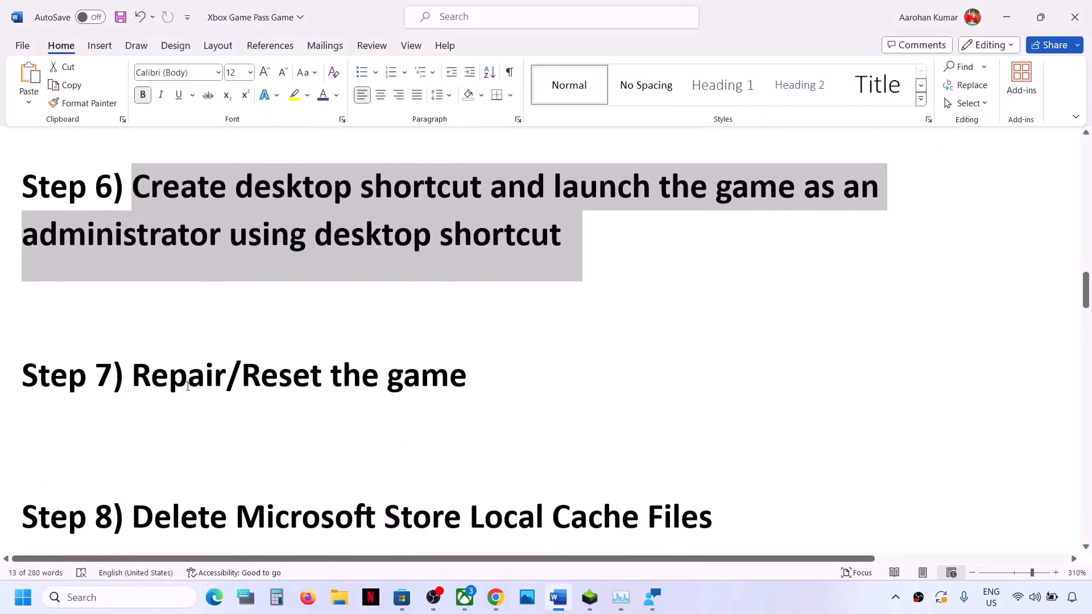
pyautogui.moveTo(170, 384); pyautogui.dragTo(526, 377)
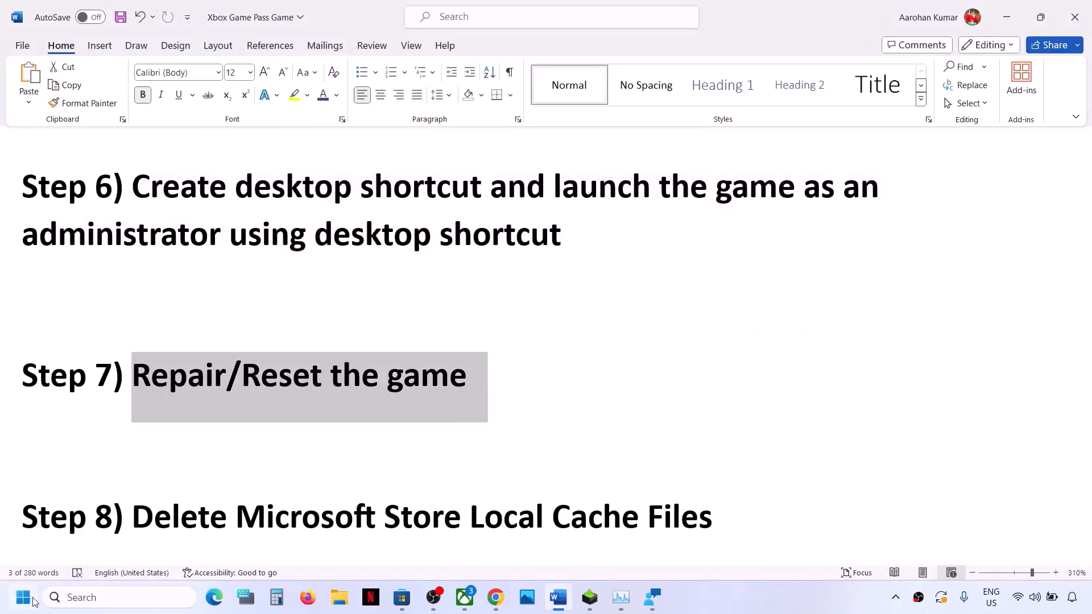
# Step: Open Windows Settings and show the list of installed apps
pyautogui.click(31, 600)
pyautogui.click(285, 253)
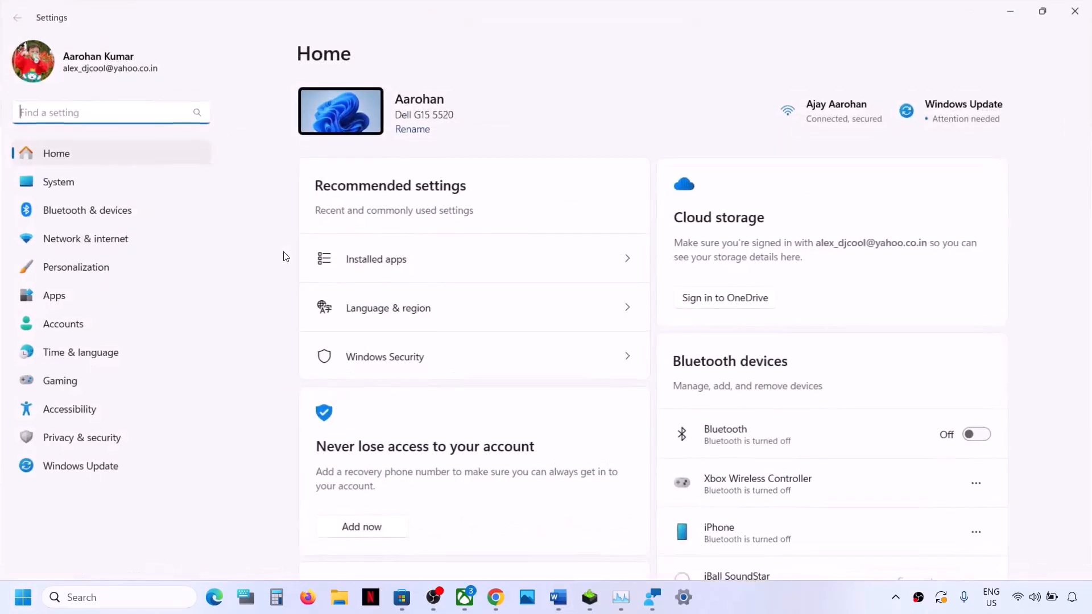
pyautogui.click(87, 296)
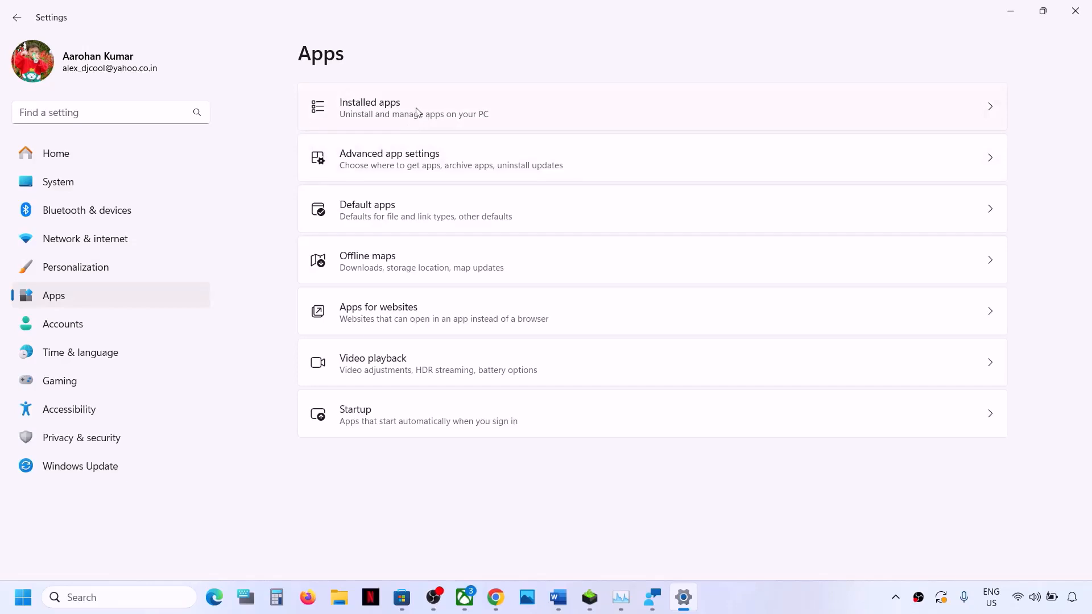
pyautogui.click(397, 113)
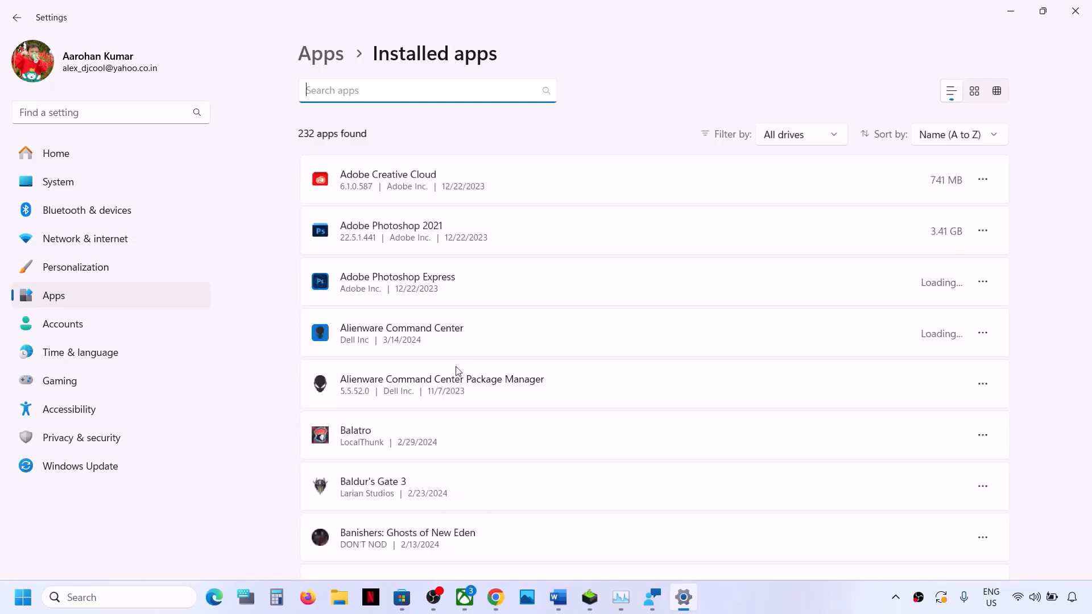
# Step: Look through the installed apps and filter the list with the search text "sea of"
pyautogui.scroll(-20, 457, 371)
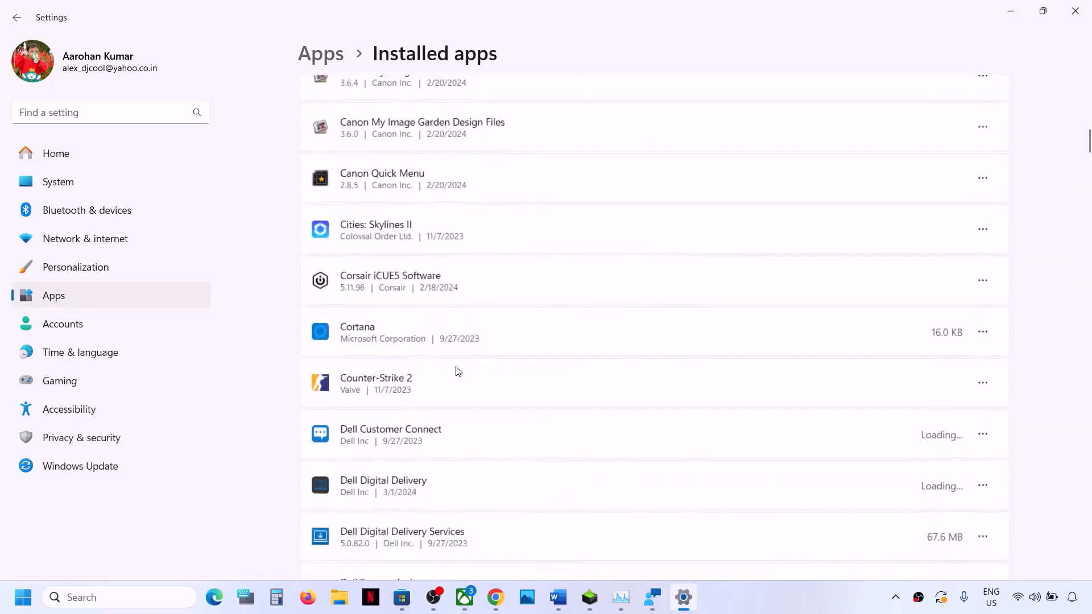
pyautogui.scroll(-20, 458, 371)
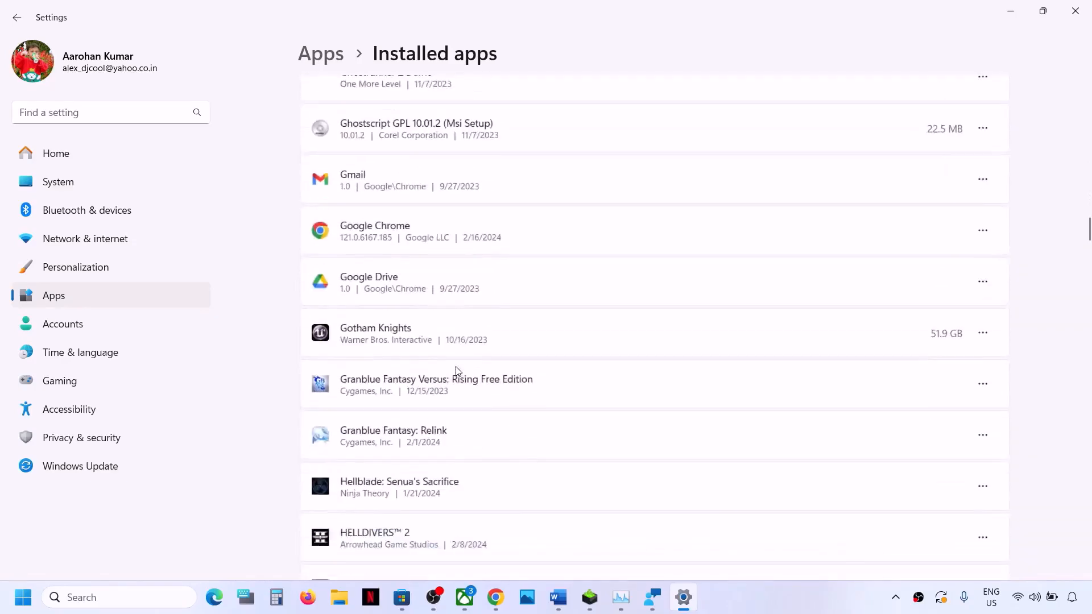
pyautogui.scroll(-20, 458, 371)
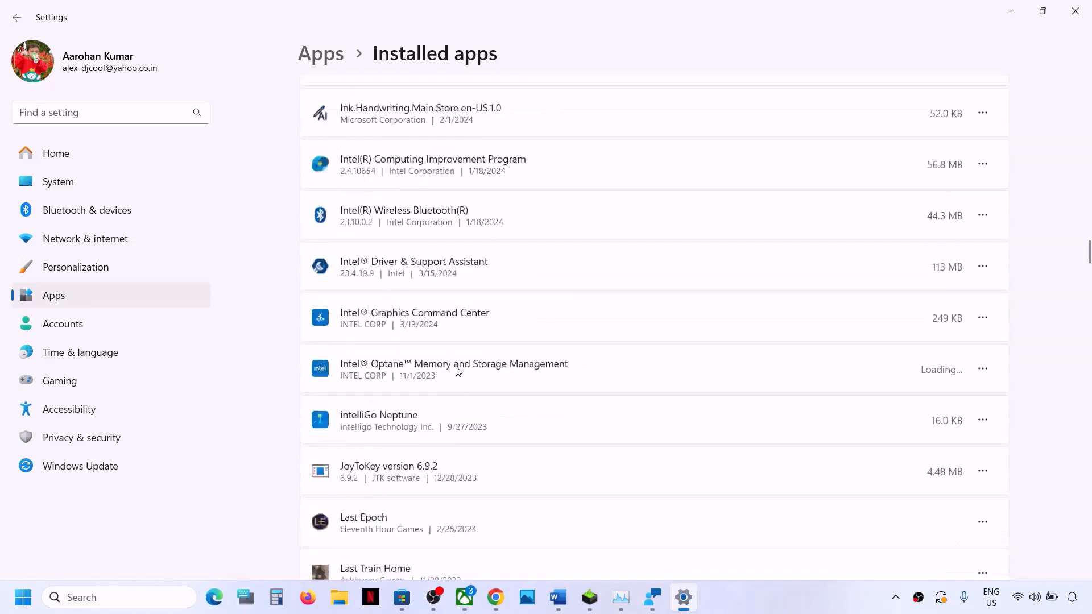
pyautogui.scroll(-20, 458, 370)
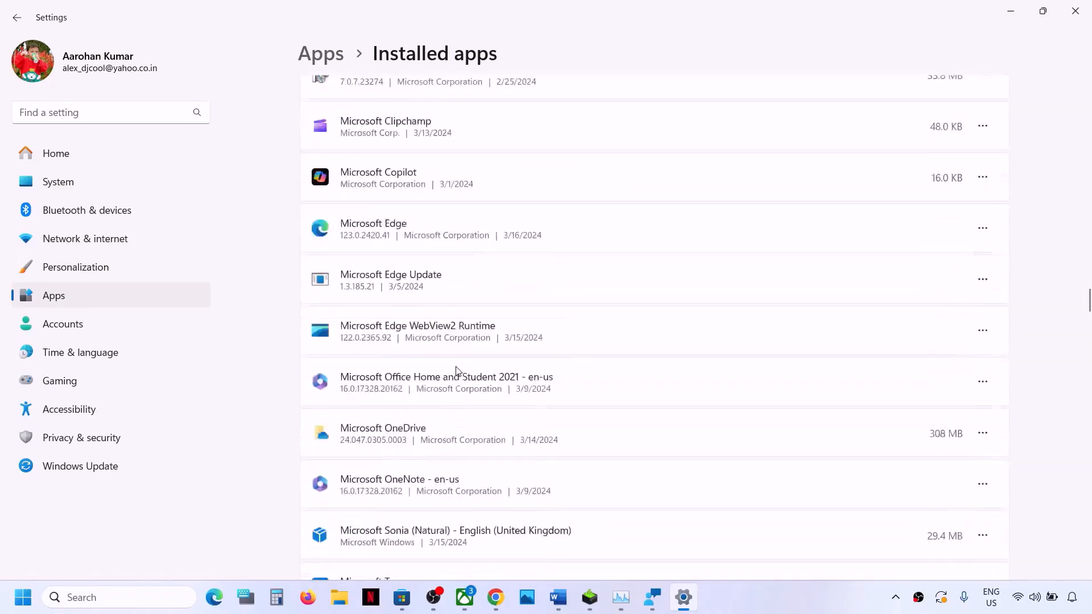
pyautogui.scroll(-10, 459, 371)
pyautogui.scroll(20, 459, 371)
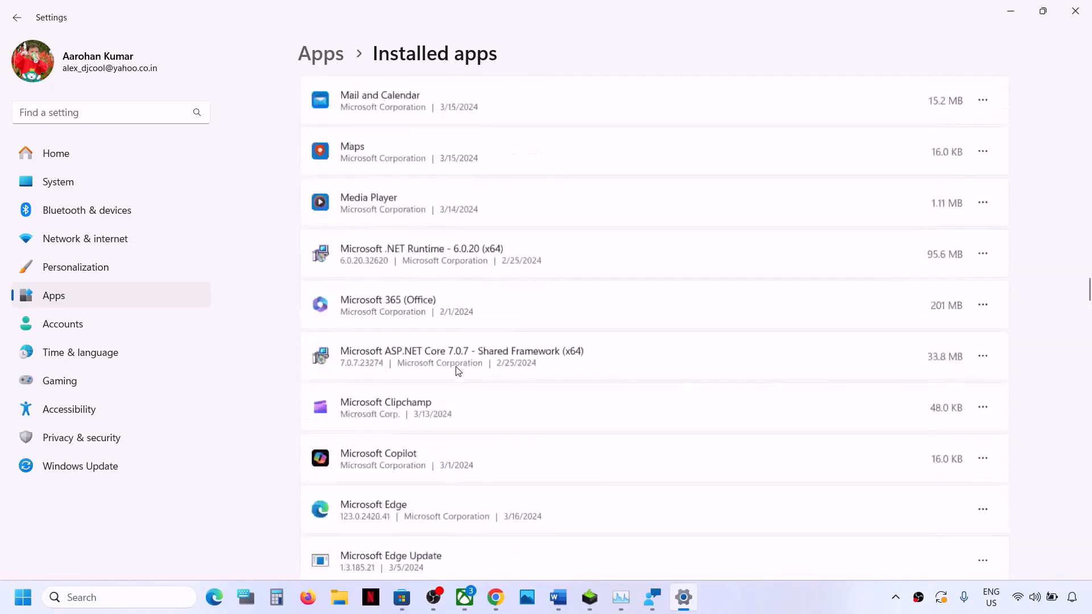
pyautogui.scroll(20, 458, 371)
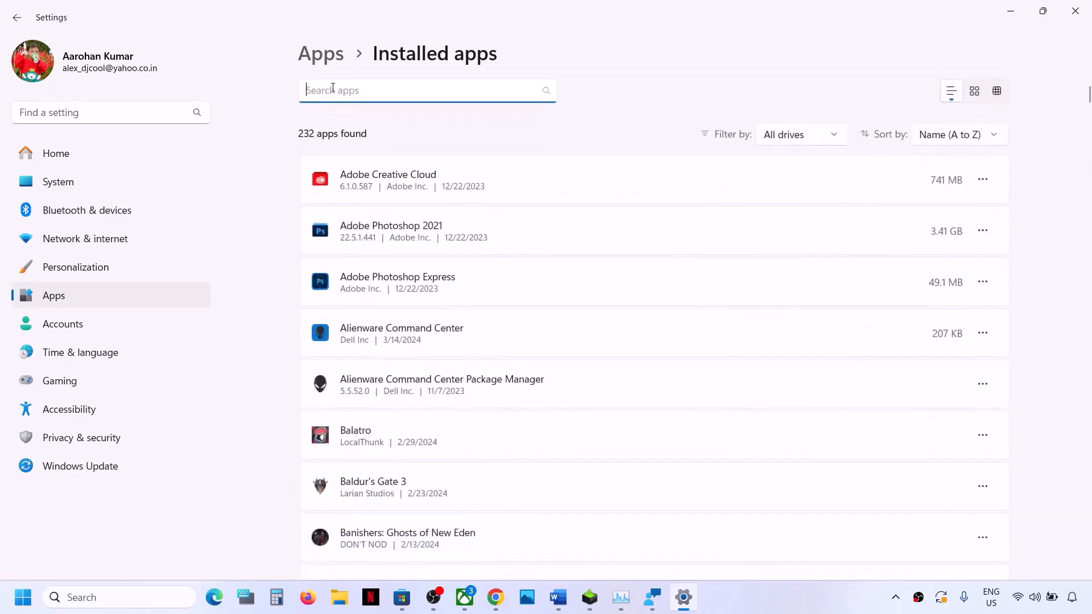
pyautogui.write('sea')
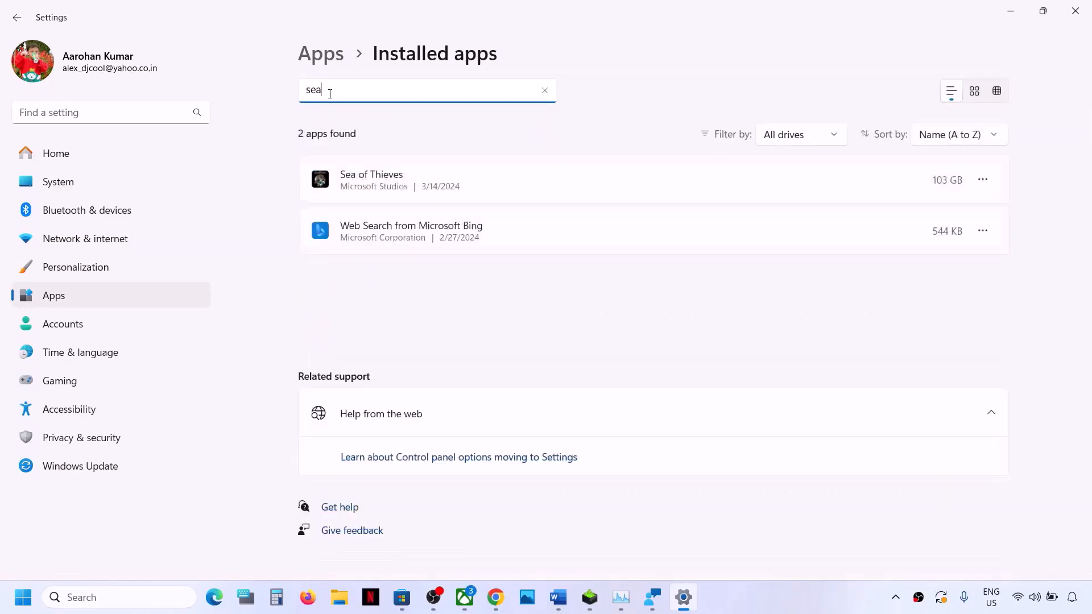
pyautogui.write(' of')
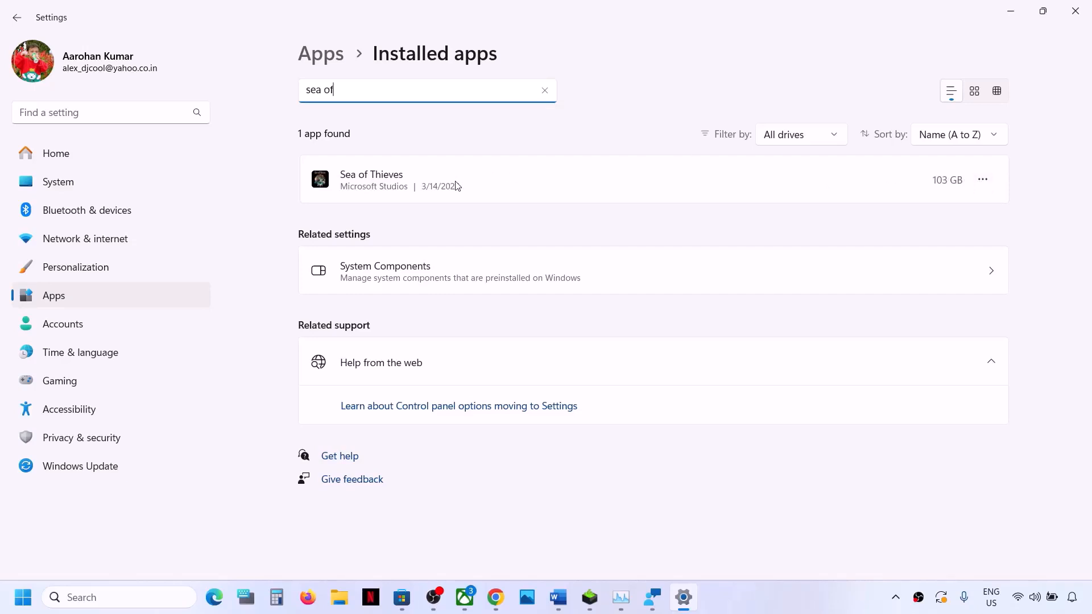
# Step: Open the advanced options of Sea of Thieves, repair the app, and reset its data
pyautogui.click(983, 180)
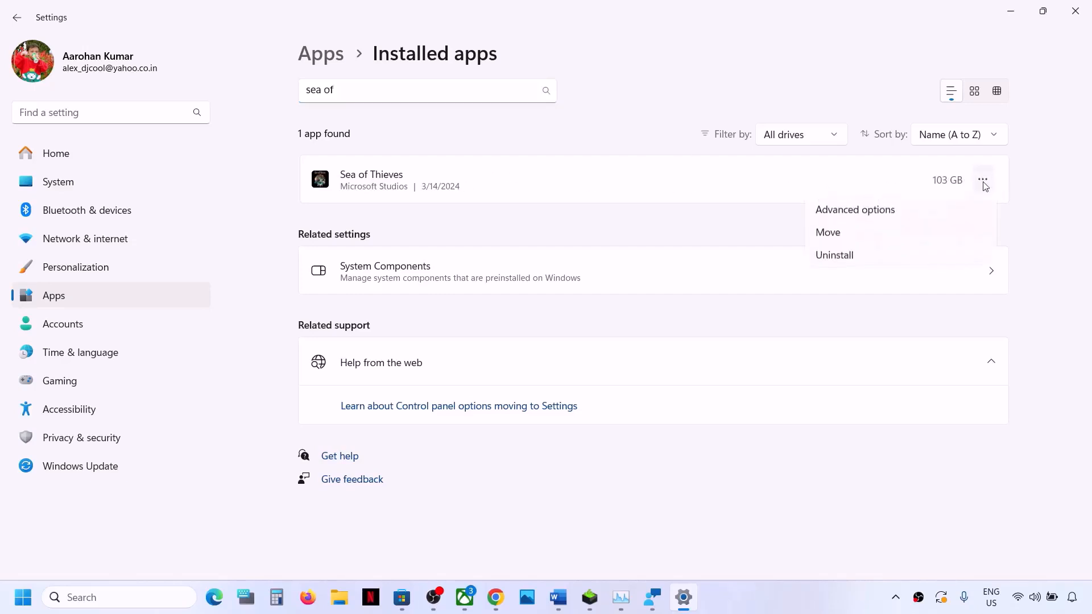
pyautogui.click(883, 221)
pyautogui.scroll(-10, 448, 353)
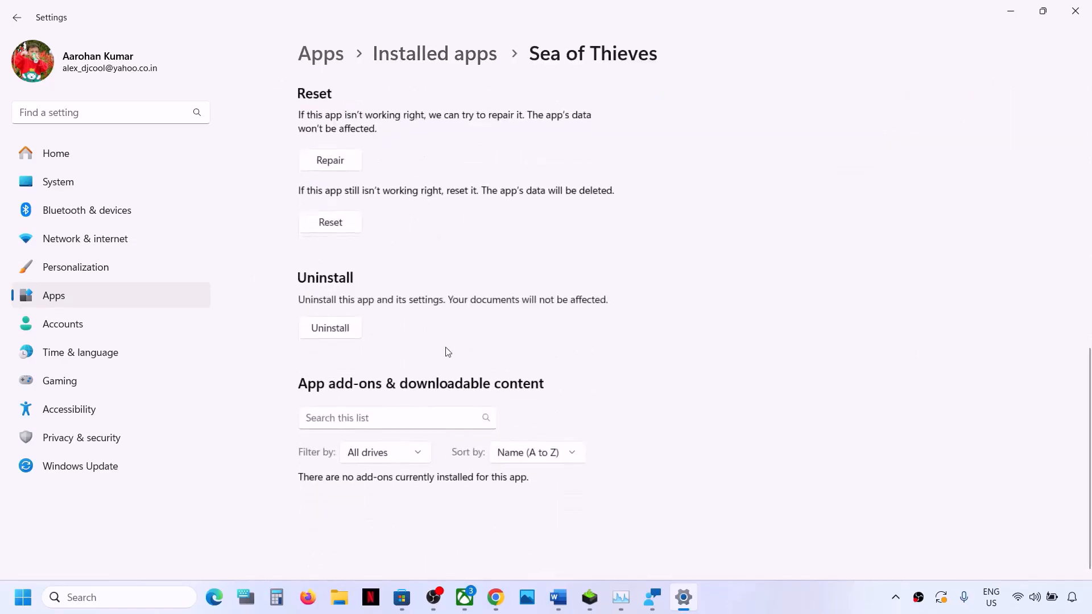
pyautogui.scroll(2, 448, 352)
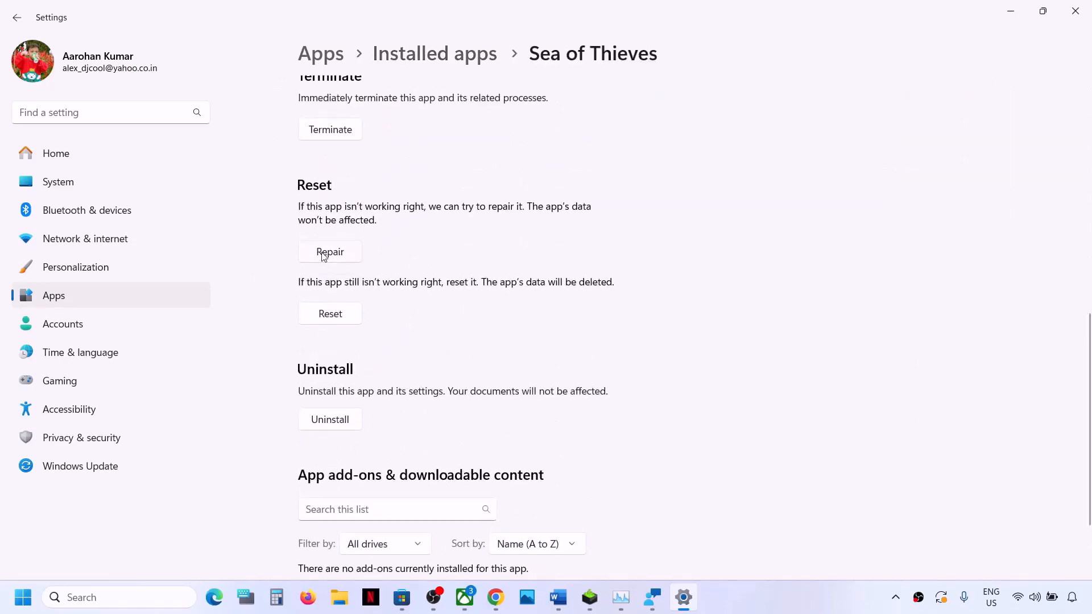
pyautogui.click(323, 256)
pyautogui.click(334, 319)
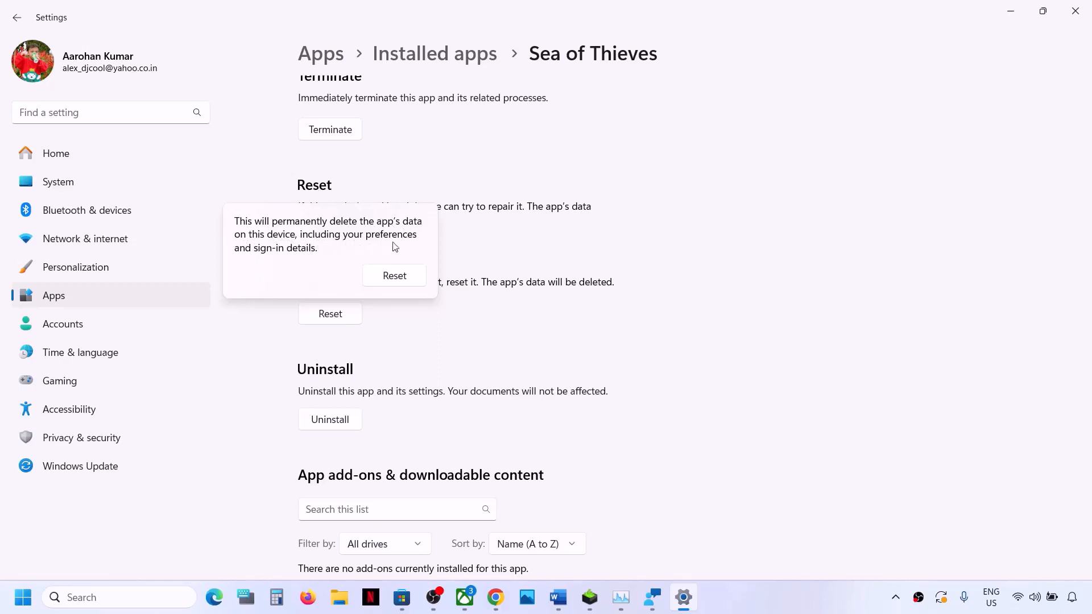
pyautogui.click(390, 275)
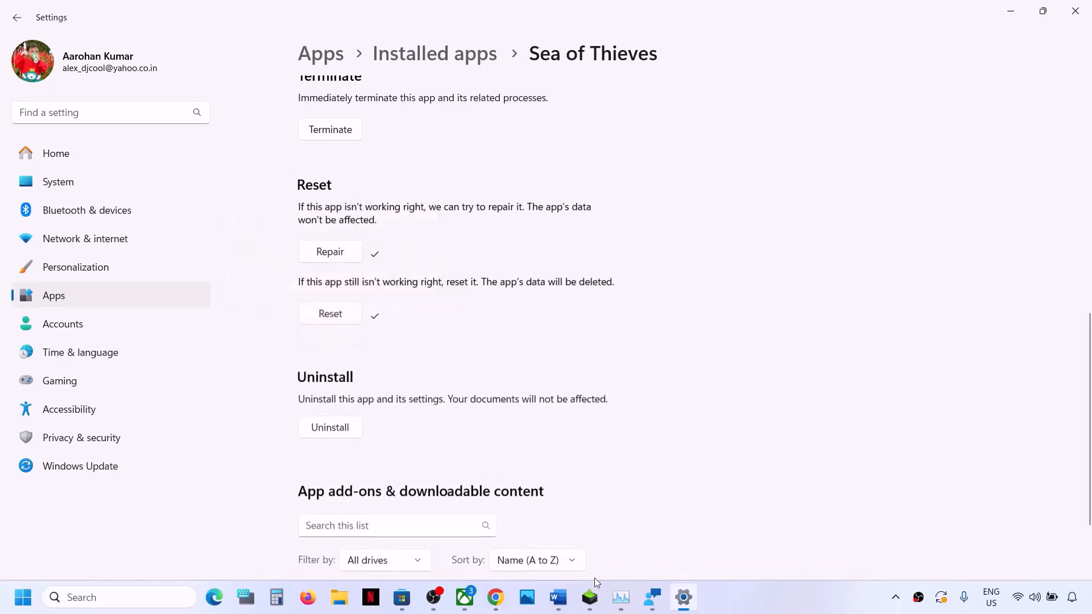
# Step: Switch to the Xbox app, dismiss the game's management dialog, and open the Sea of Thieves: 2024 Edition game page
pyautogui.click(466, 604)
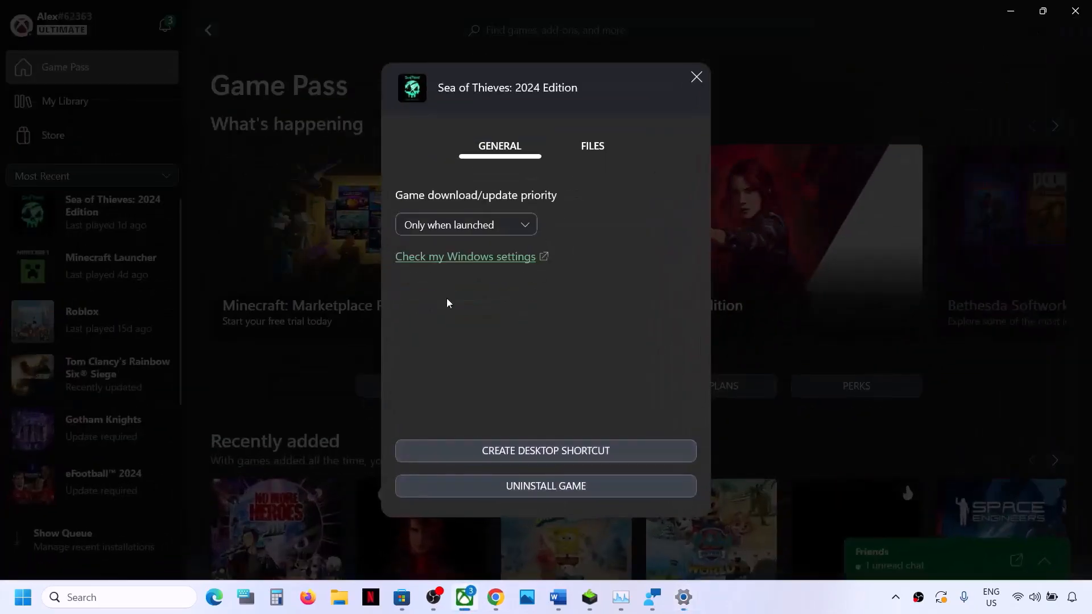
pyautogui.click(696, 78)
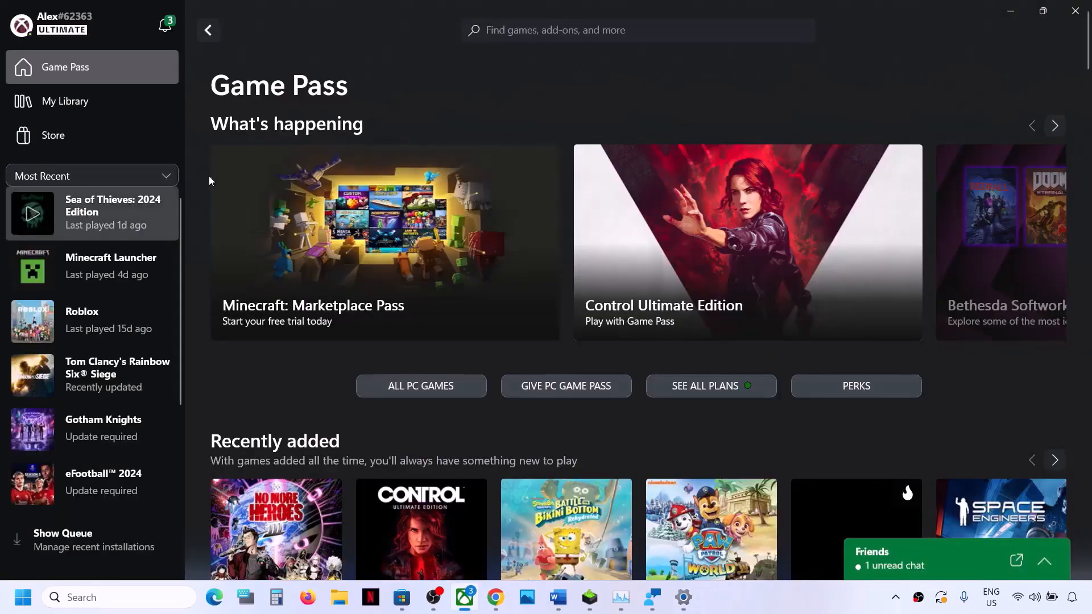
pyautogui.click(120, 209)
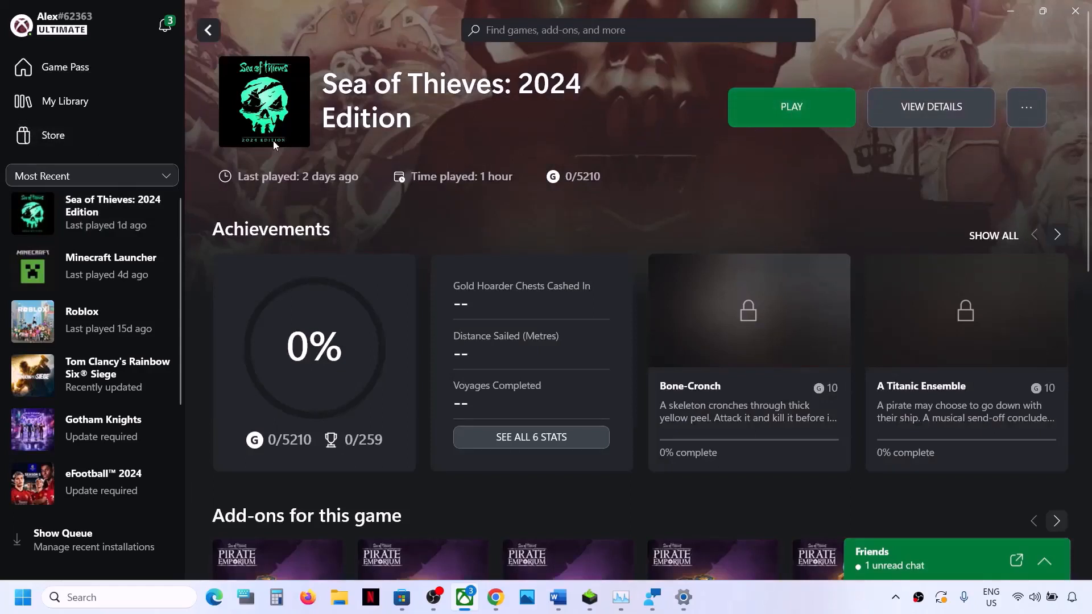
# Step: Search the Xbox app for "sea of th" and open the store page of Sea of Thieves: 2024 Edition
pyautogui.click(505, 28)
pyautogui.write('sea')
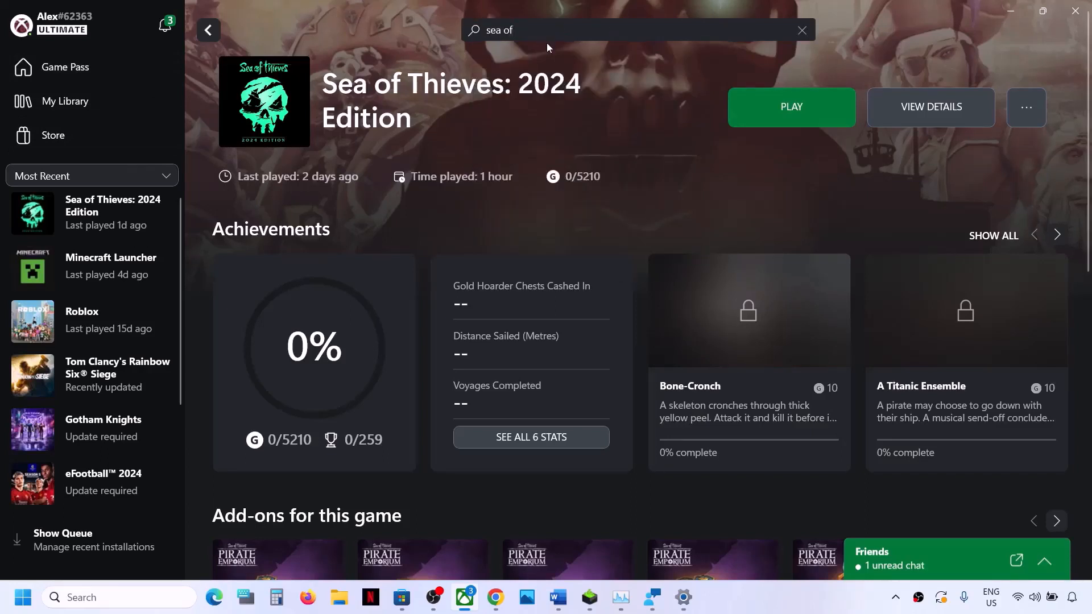
pyautogui.write(' of thoie')
pyautogui.press('BackSpace')
pyautogui.press('BackSpace')
pyautogui.write('i')
pyautogui.press('BackSpace')
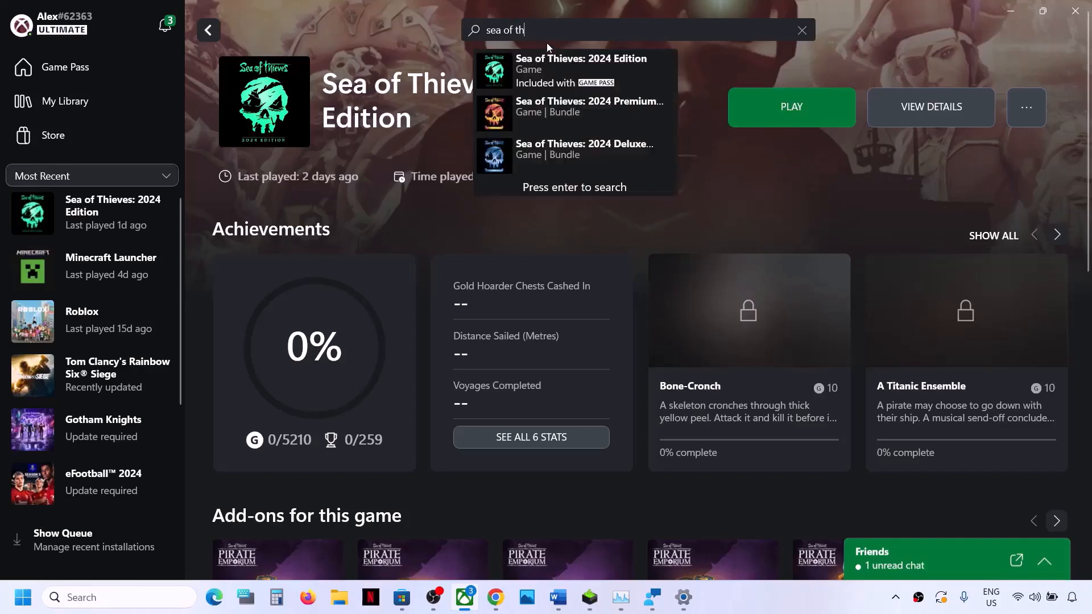
pyautogui.click(576, 77)
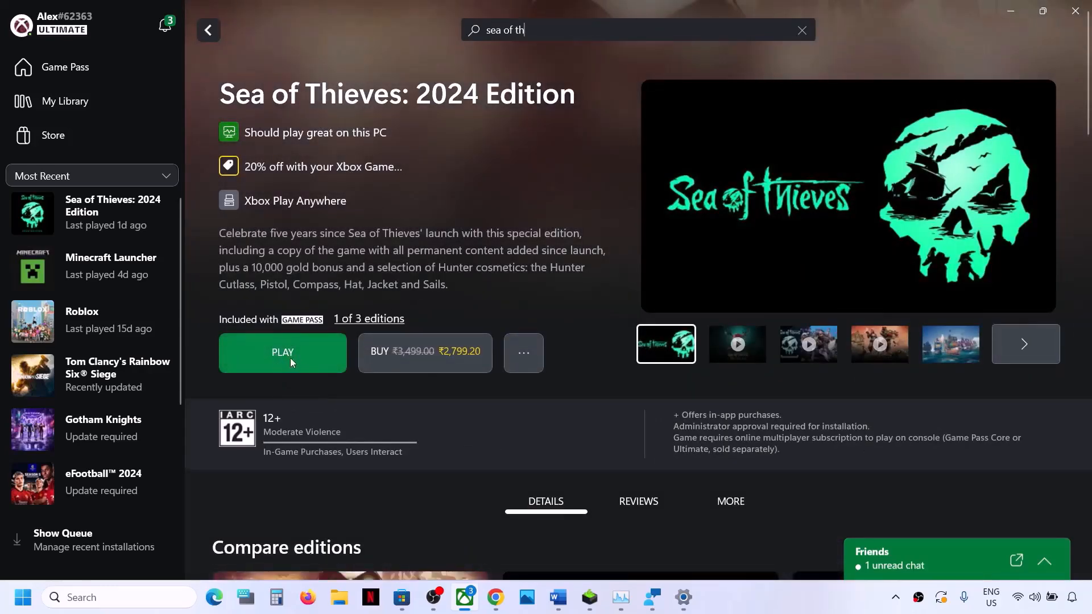
# Step: Close and reopen the Xbox app, and bring up the Sea of Thieves: 2024 Edition game page
pyautogui.click(1074, 13)
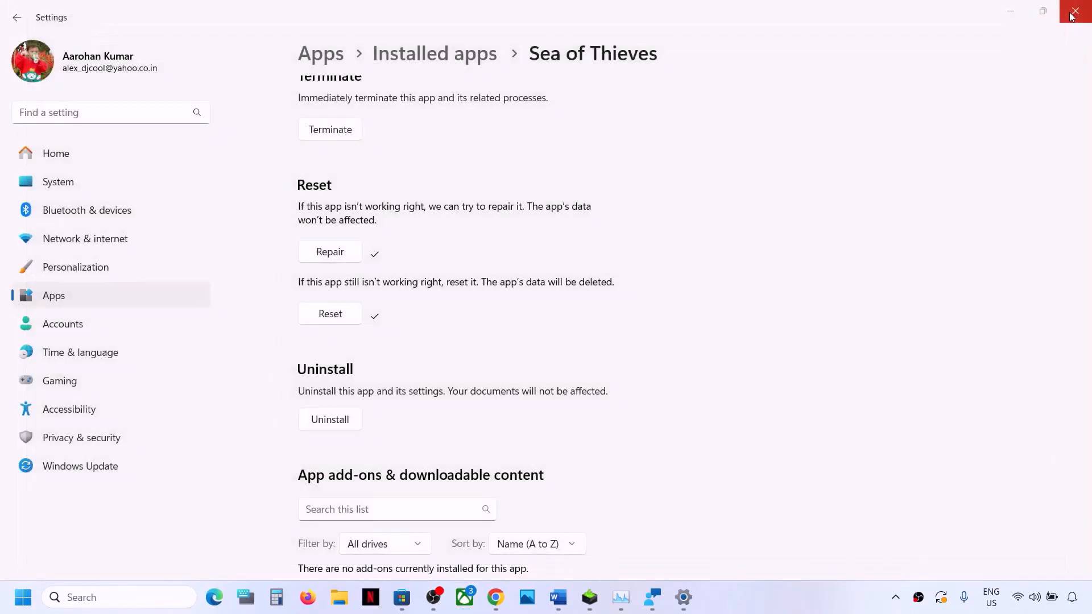
pyautogui.click(896, 597)
pyautogui.click(868, 527)
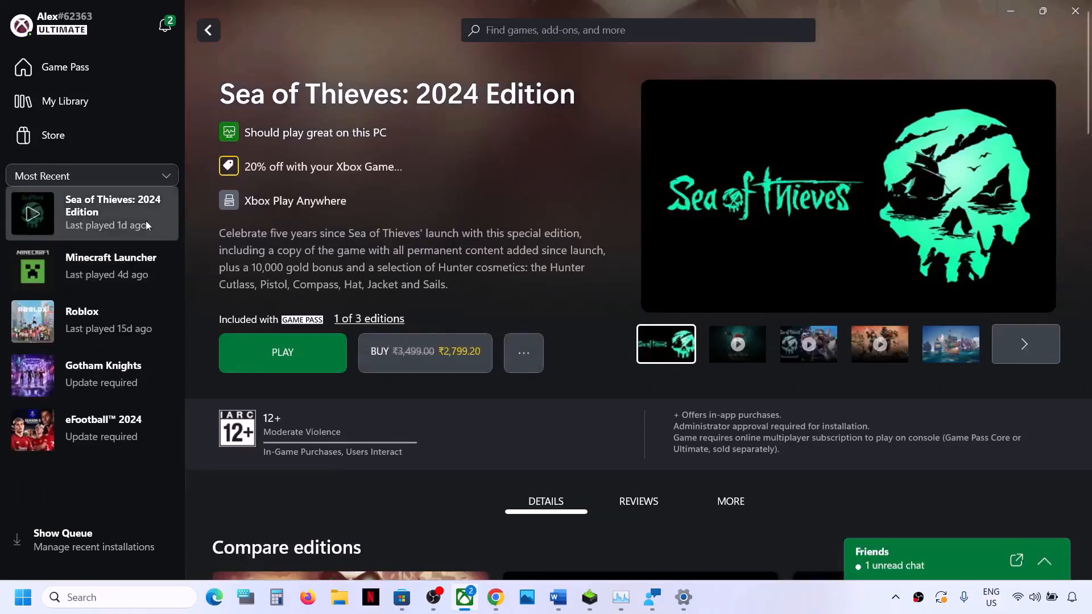
pyautogui.click(129, 223)
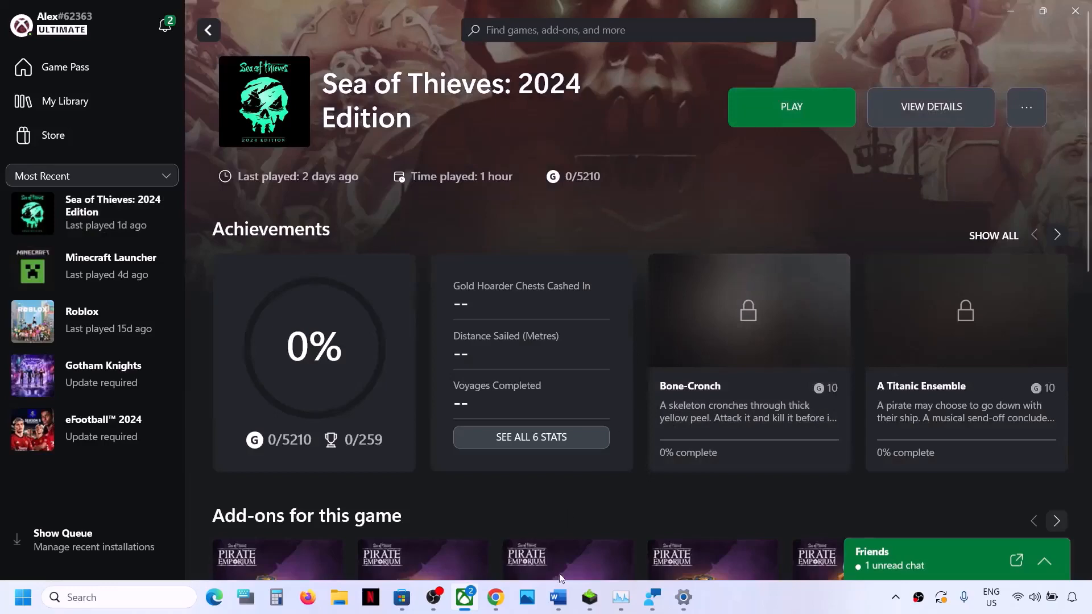
# Step: Return to the Word document and highlight the Step 8 instruction on deleting Microsoft Store local cache files
pyautogui.click(559, 594)
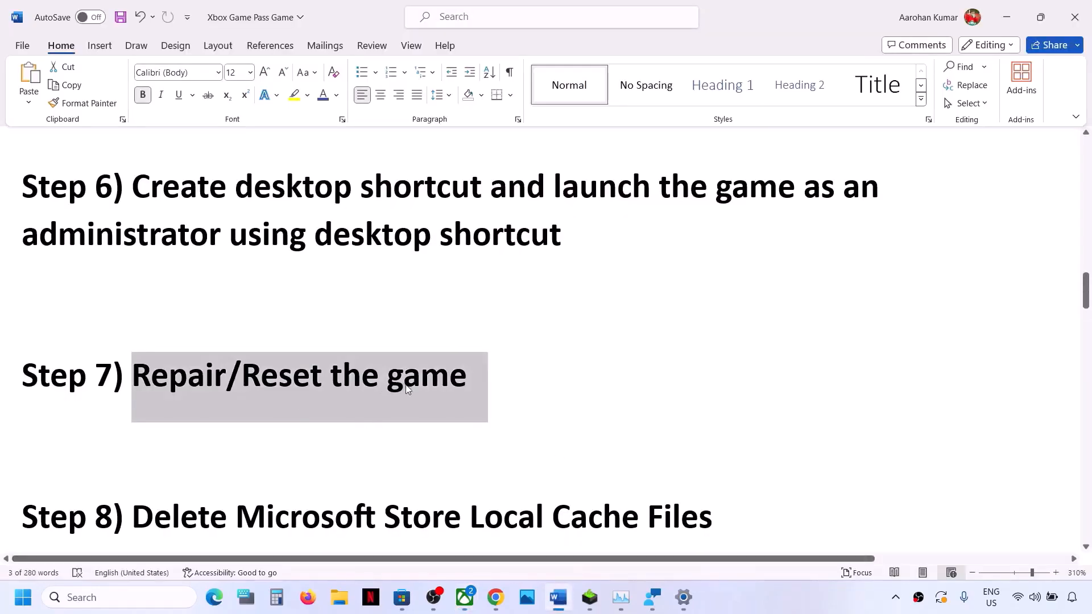
pyautogui.scroll(-2, 279, 430)
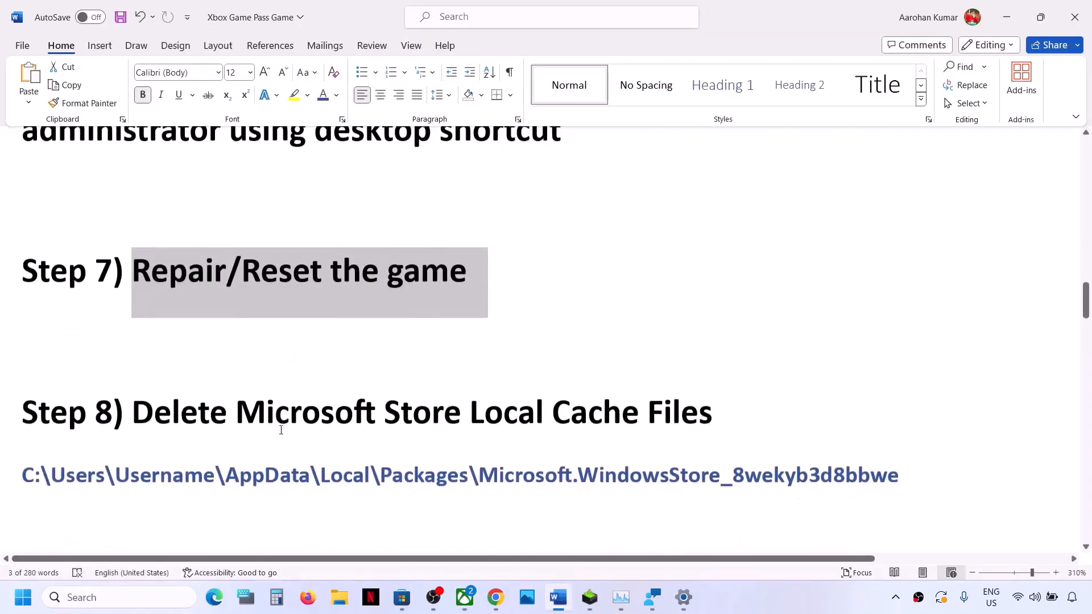
pyautogui.moveTo(132, 392); pyautogui.dragTo(710, 390)
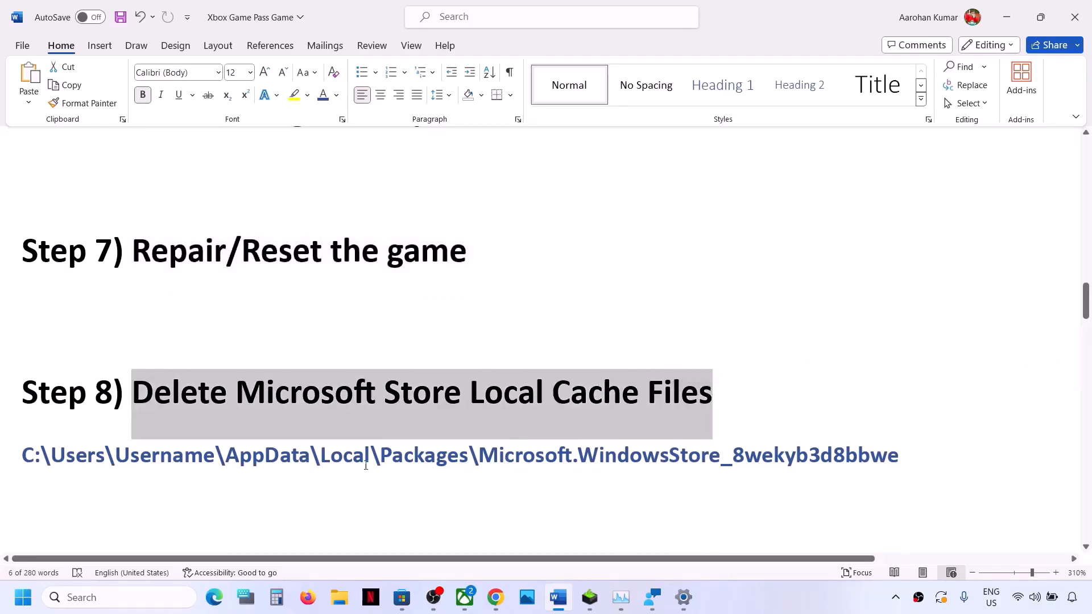
# Step: Open File Explorer and navigate through the C: drive's Users folder into the current user's profile folder
pyautogui.press('super+e')
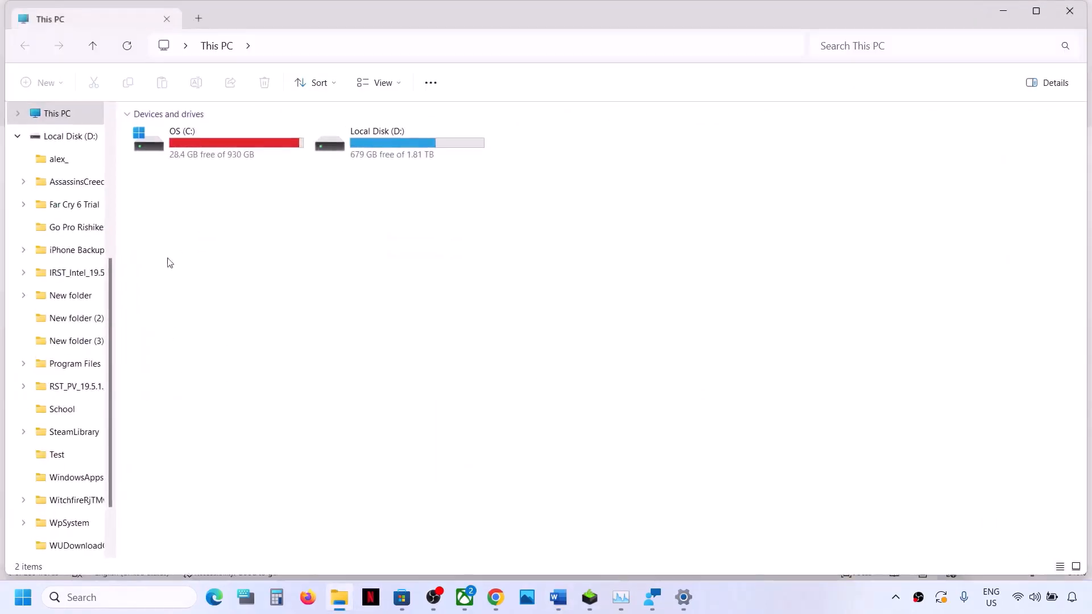
pyautogui.doubleClick(210, 153)
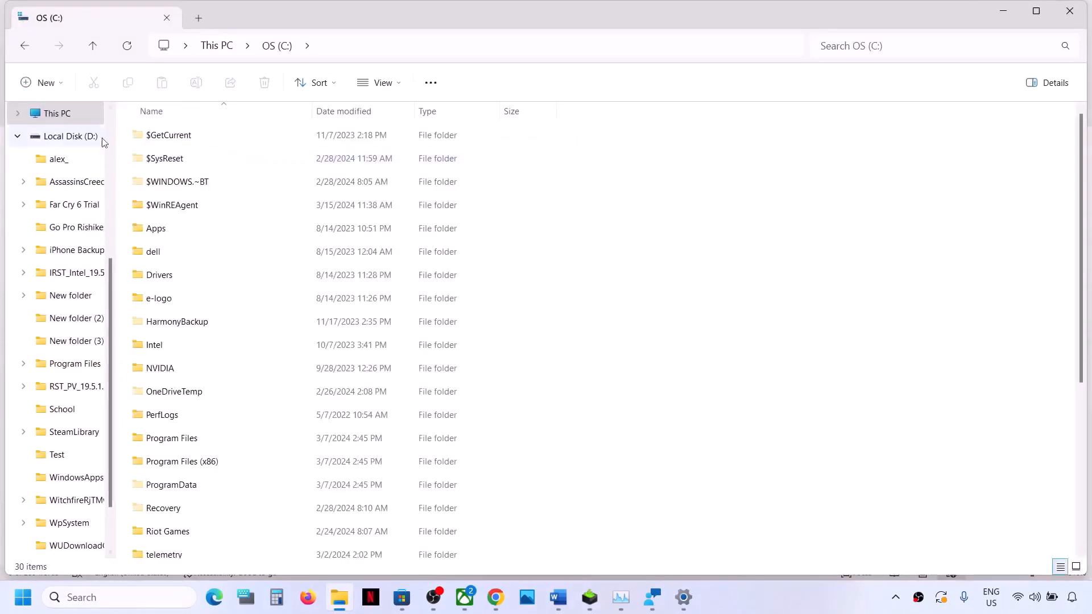
pyautogui.click(59, 115)
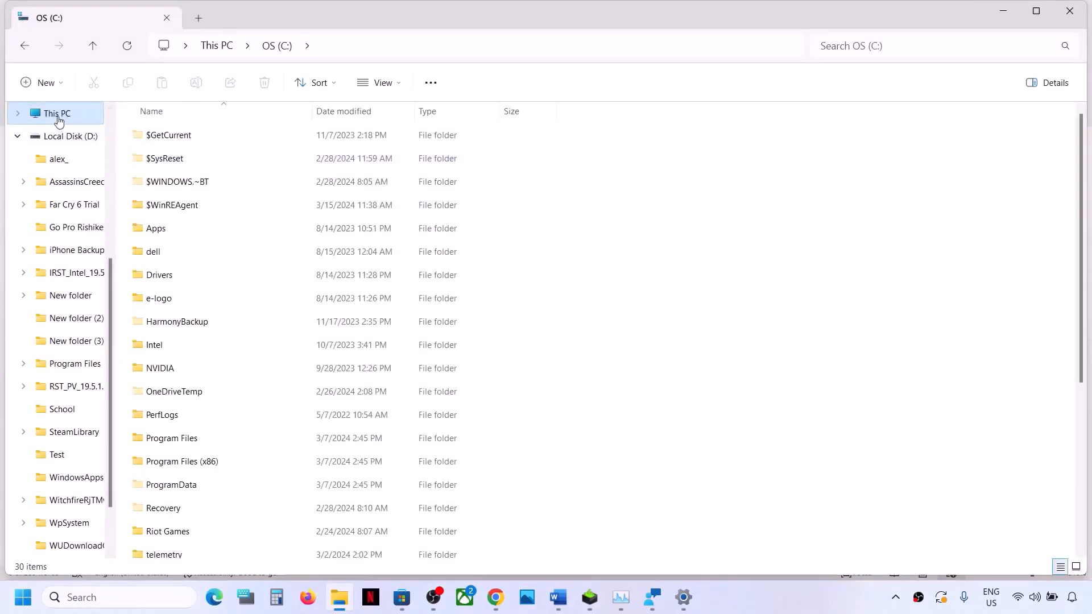
pyautogui.click(25, 139)
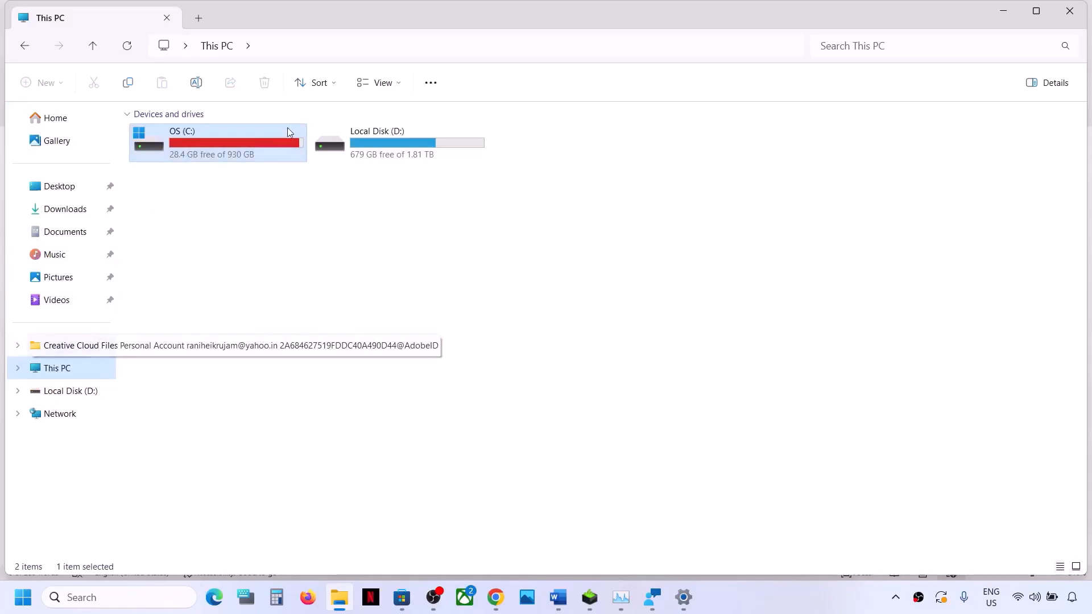
pyautogui.doubleClick(243, 147)
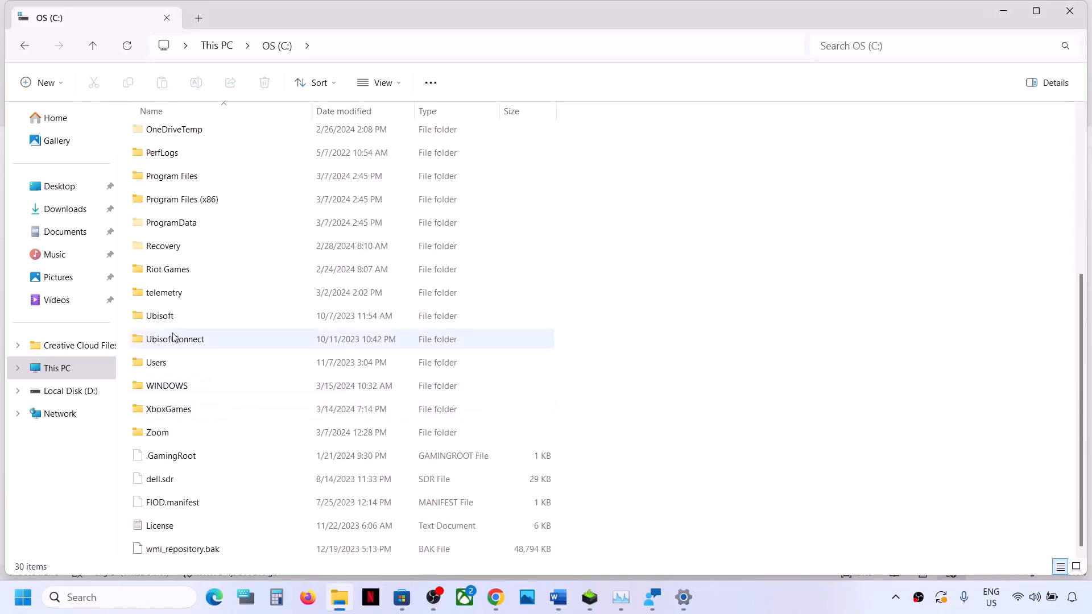
pyautogui.click(152, 360)
pyautogui.doubleClick(153, 362)
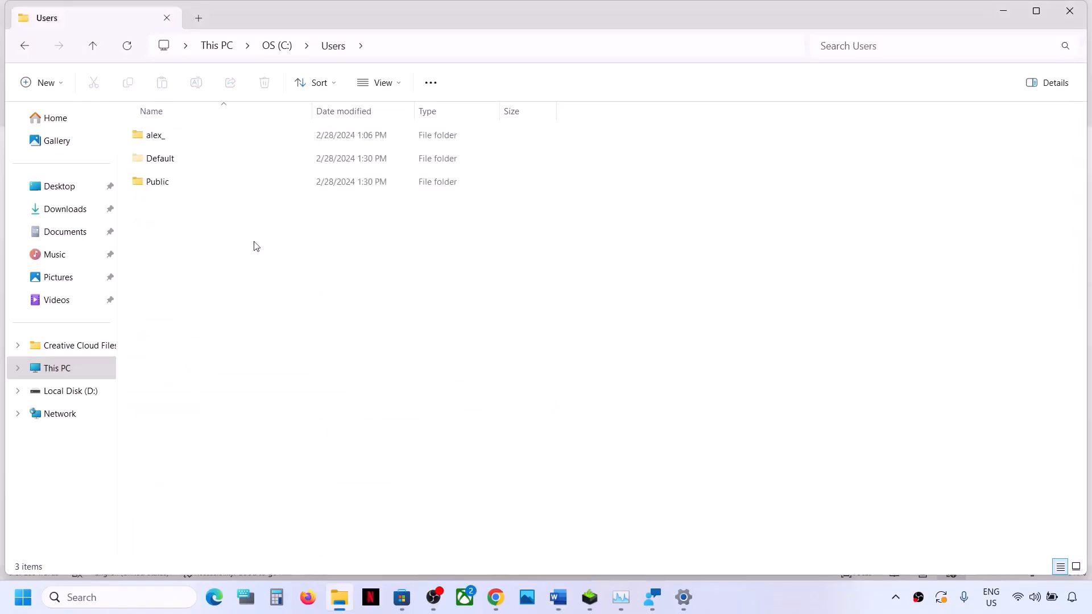
pyautogui.click(164, 134)
pyautogui.doubleClick(214, 134)
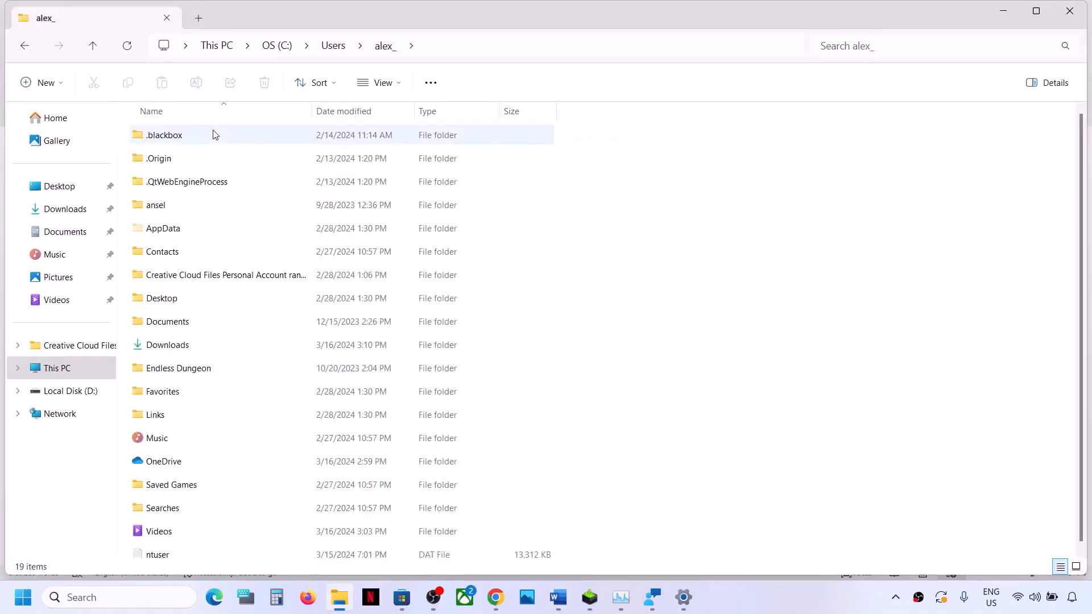
# Step: Open the AppData\Local\Packages folder inside the user's profile folder
pyautogui.click(186, 235)
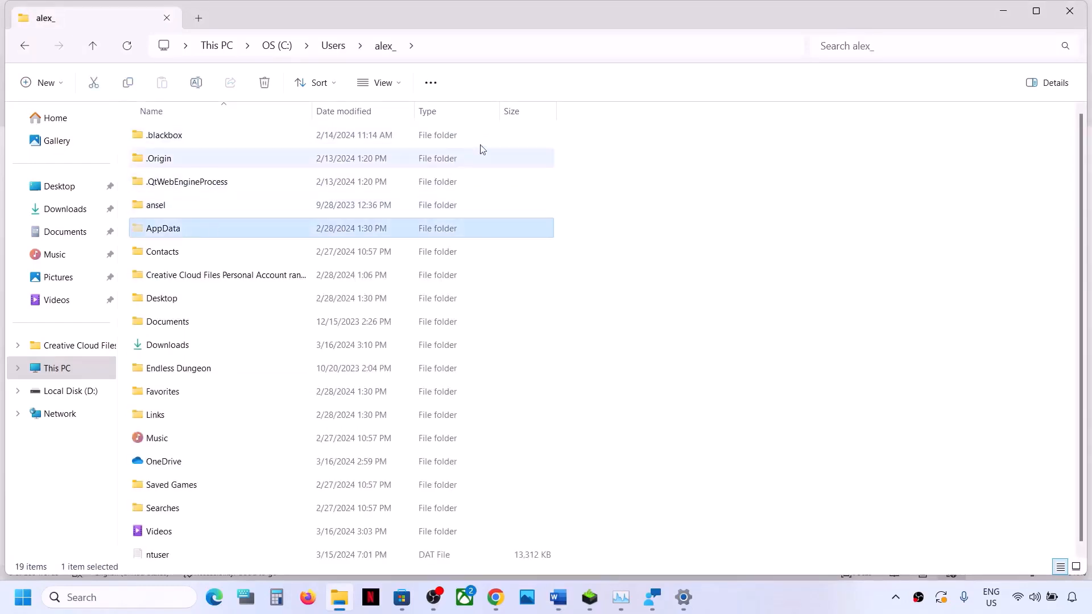
pyautogui.click(400, 85)
pyautogui.moveTo(383, 349)
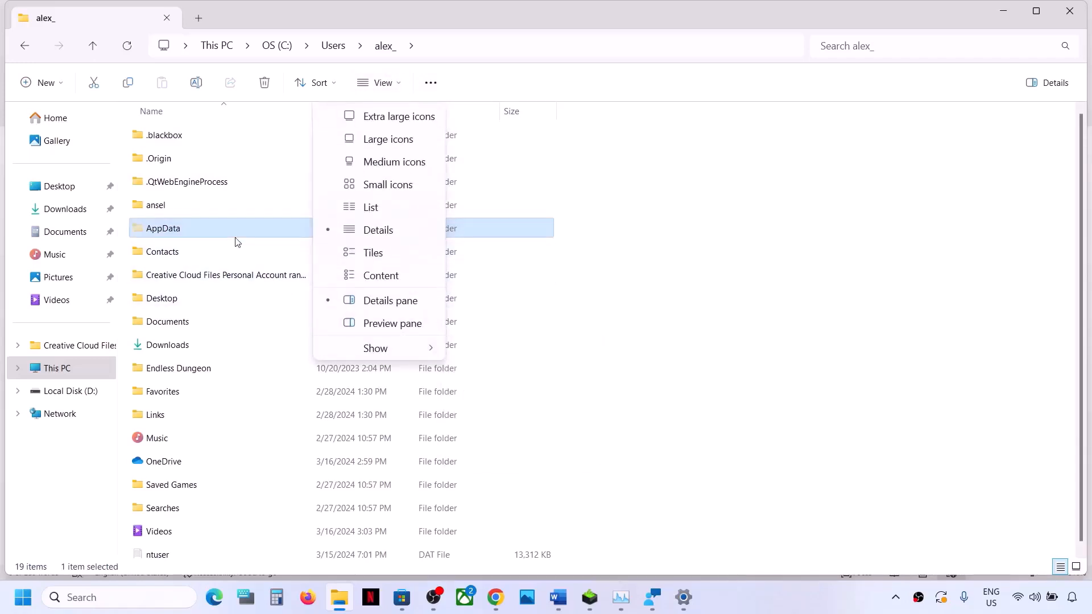
pyautogui.doubleClick(198, 233)
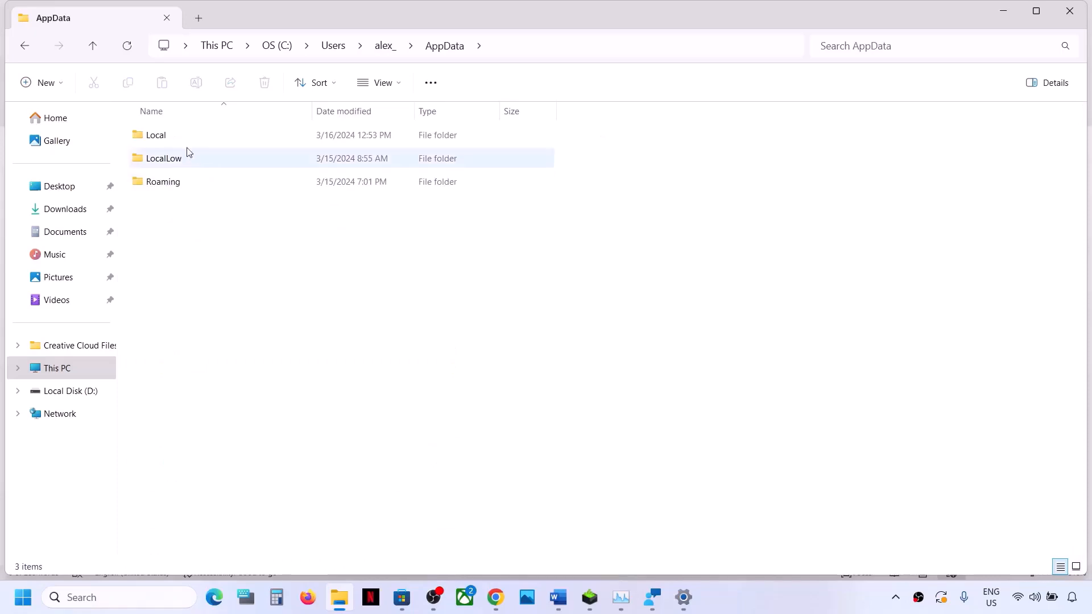
pyautogui.doubleClick(173, 140)
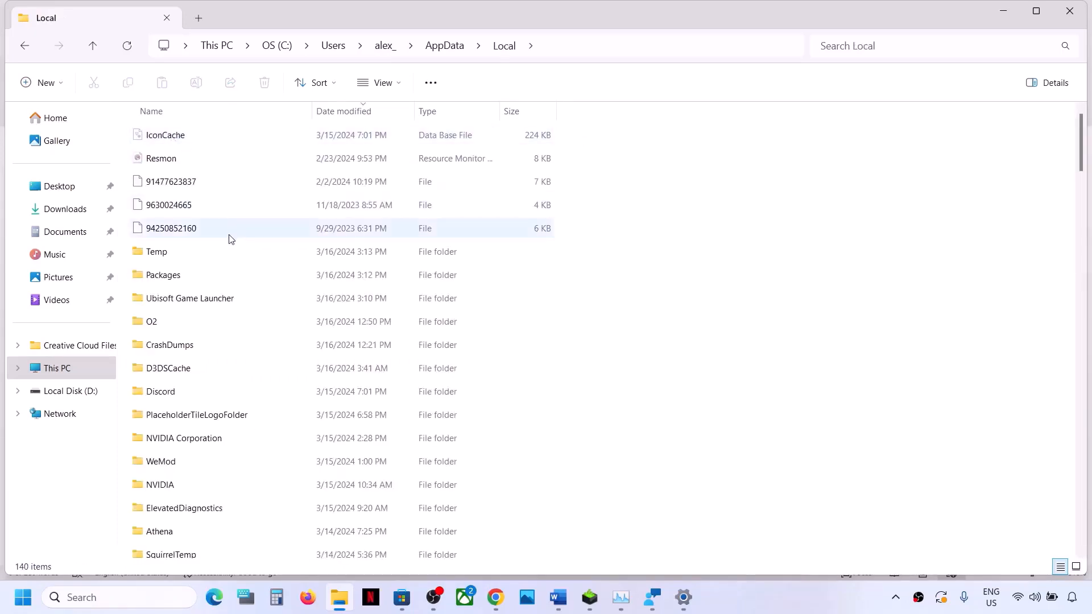
pyautogui.click(186, 277)
pyautogui.doubleClick(200, 282)
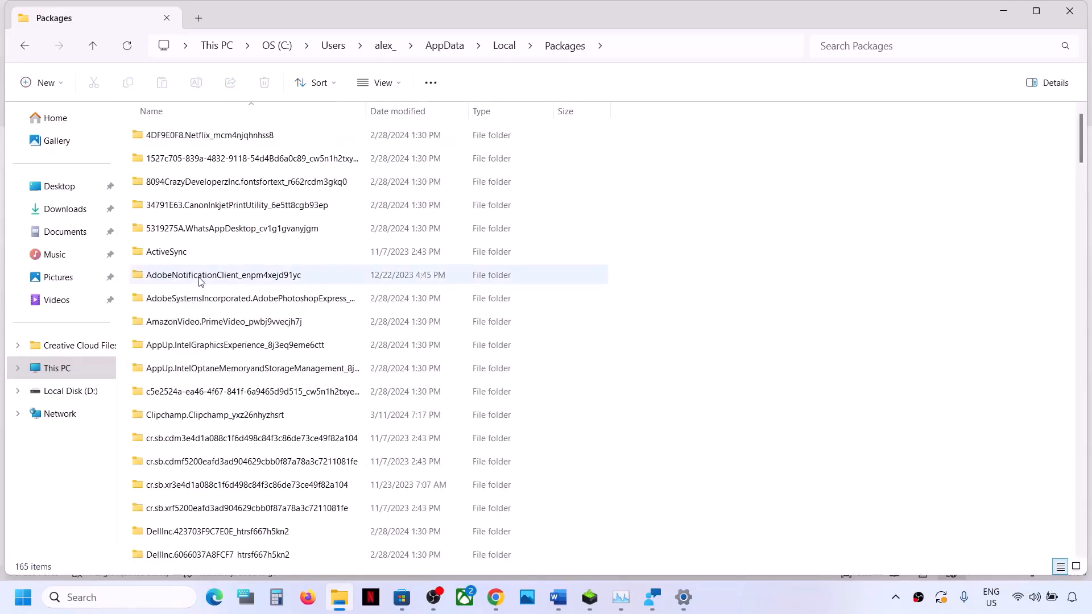
# Step: Highlight the folder name Microsoft.WindowsStore_8wekyb3d8bbwe in the Word document's Step 8 path, and return to the Packages folder
pyautogui.hotkey('alt', 'Tab')
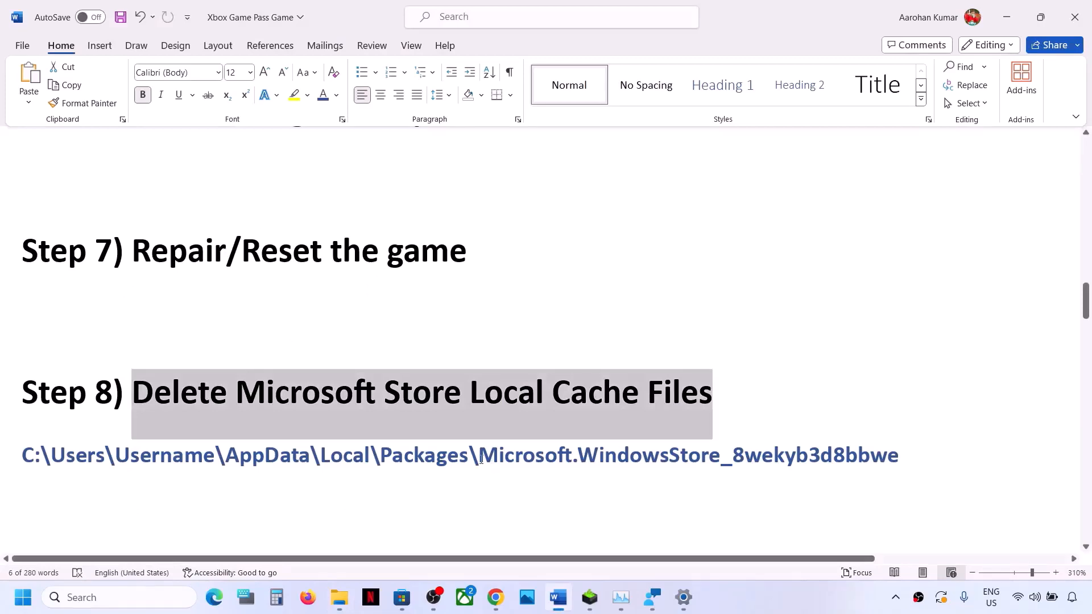
pyautogui.moveTo(481, 460); pyautogui.dragTo(798, 453)
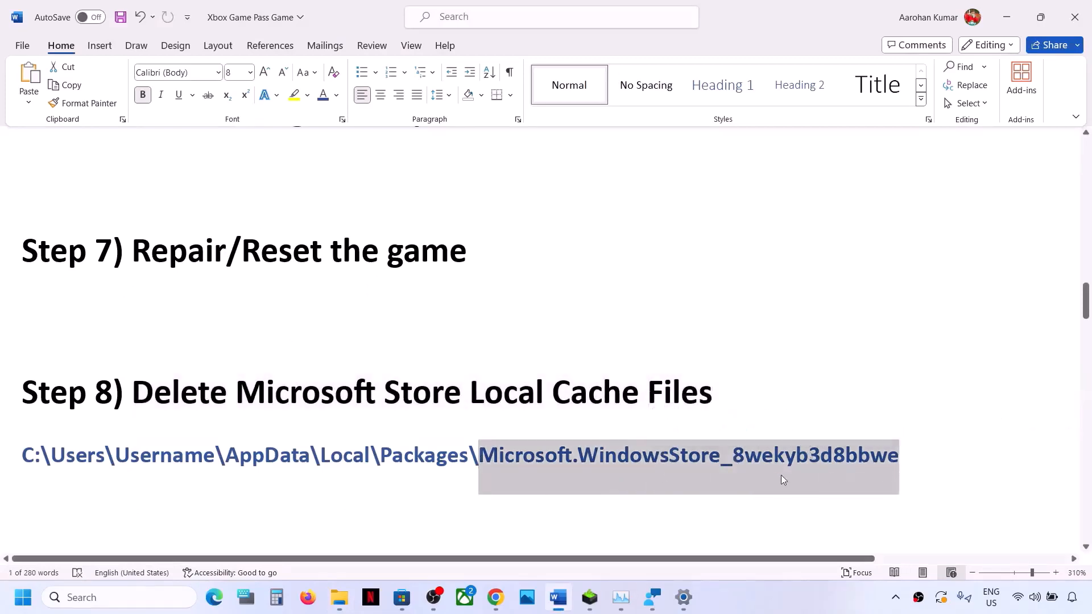
pyautogui.hotkey('alt', 'Tab')
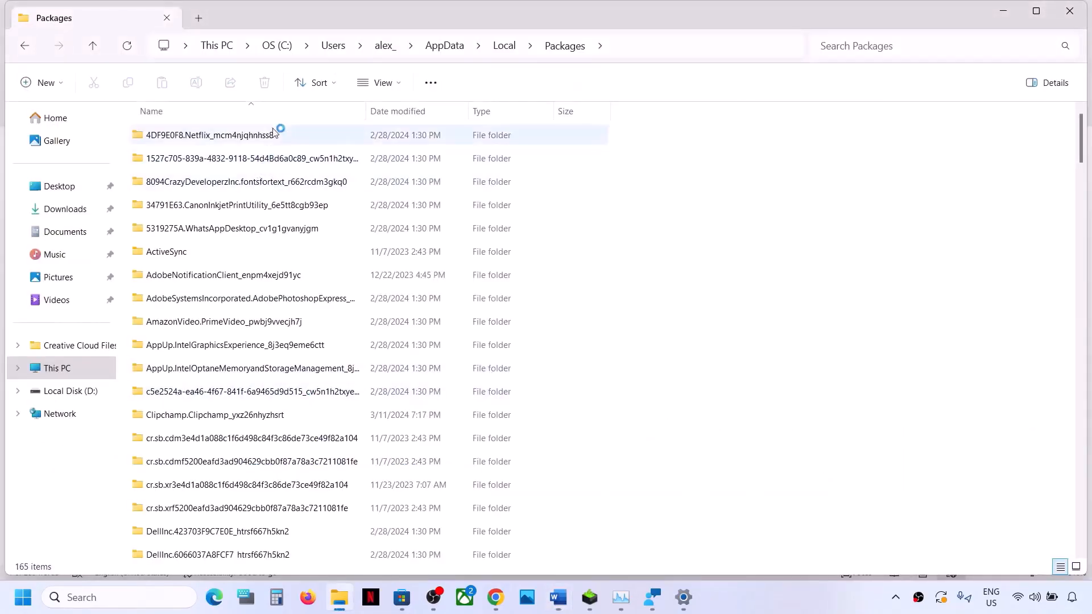
# Step: Sort the Packages folder by name, minimise the Xbox window that pops up, and select the Microsoft.WindowsStore_8wekyb3d8bbwe folder
pyautogui.click(256, 107)
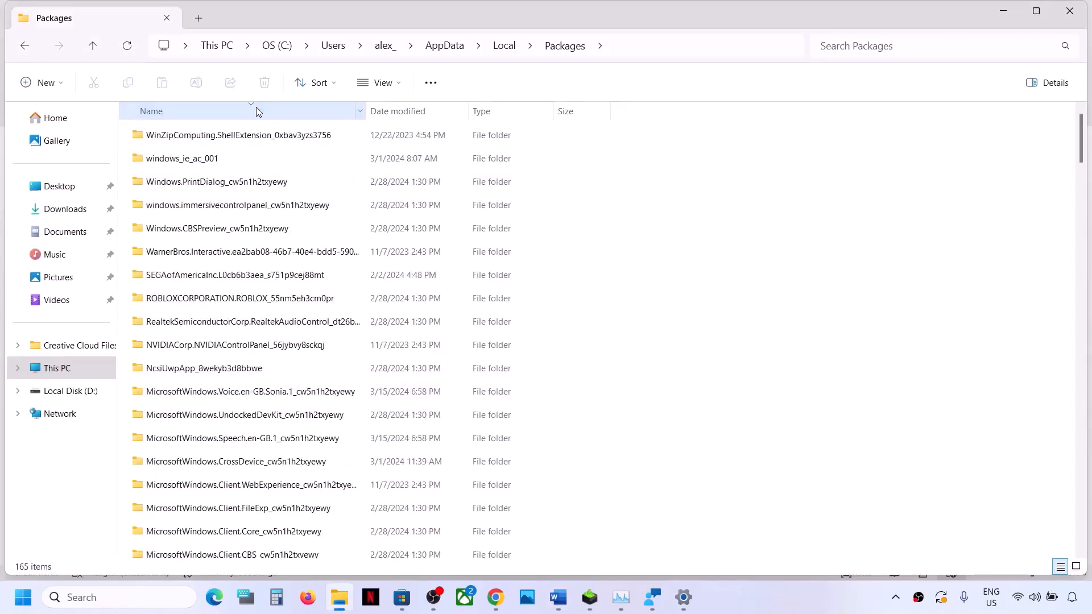
pyautogui.scroll(-4, 237, 438)
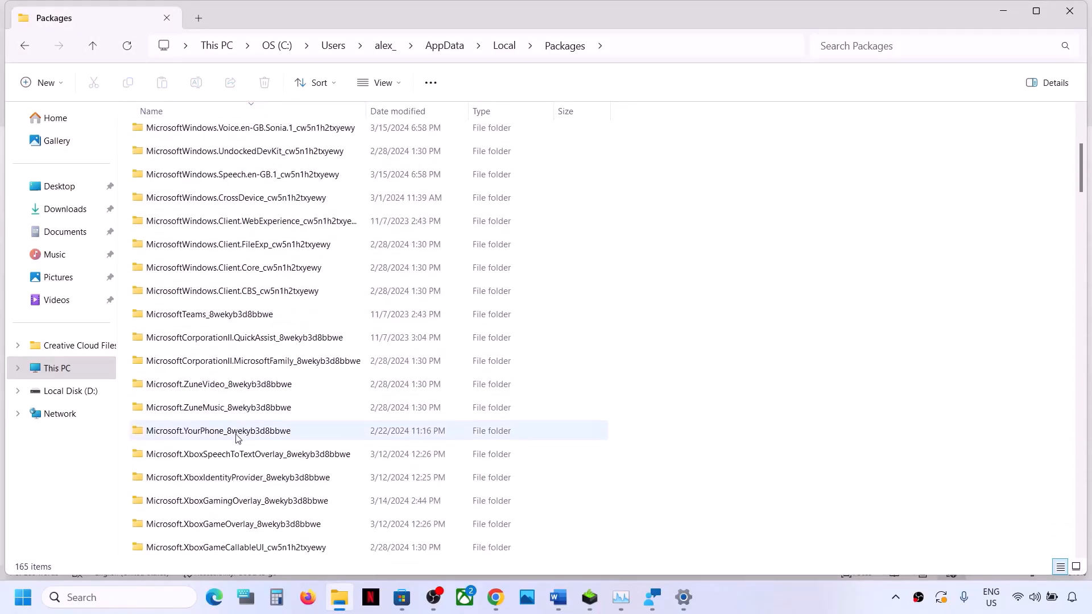
pyautogui.scroll(-3, 238, 438)
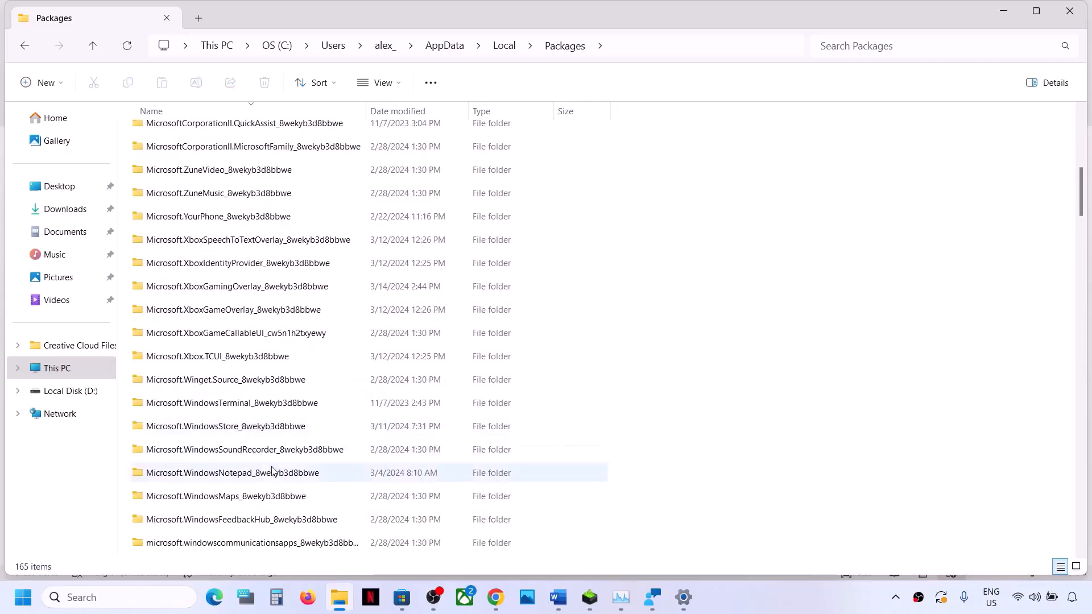
pyautogui.scroll(-2, 259, 486)
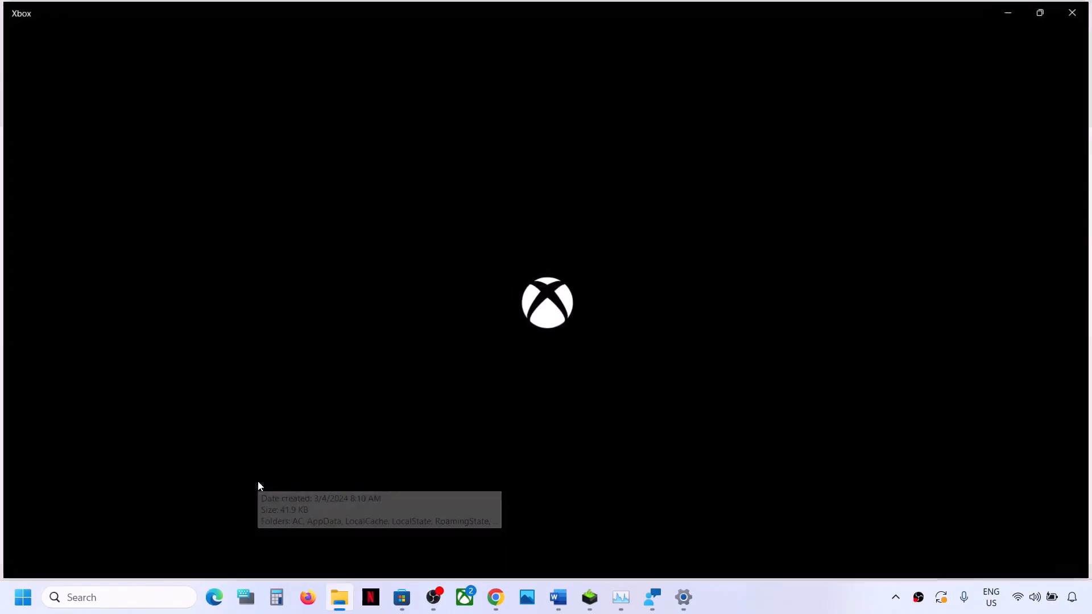
pyautogui.click(1013, 16)
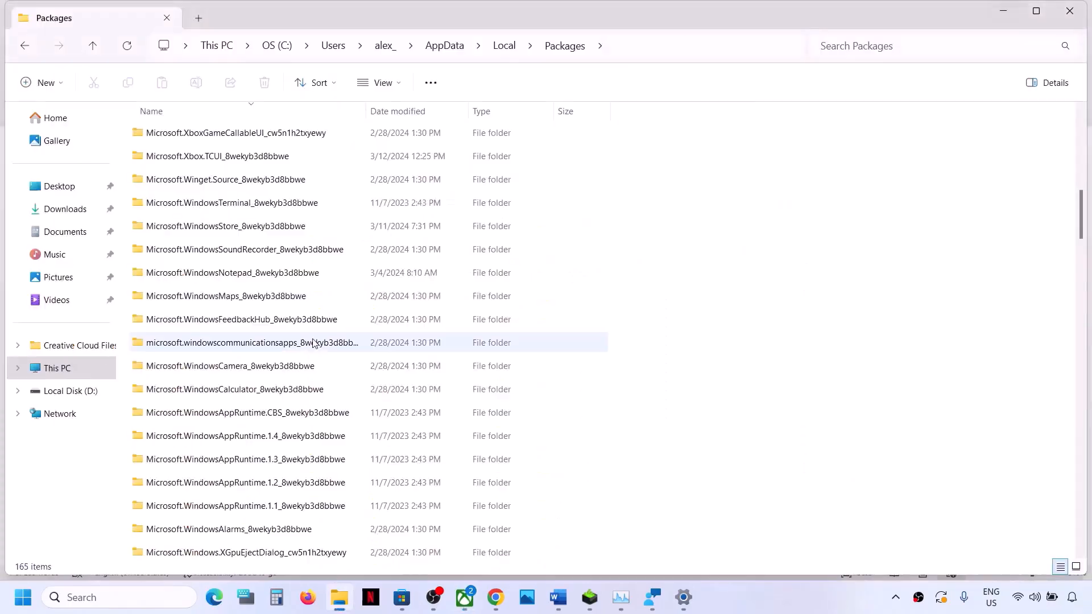
pyautogui.scroll(-4, 195, 449)
pyautogui.scroll(-10, 195, 449)
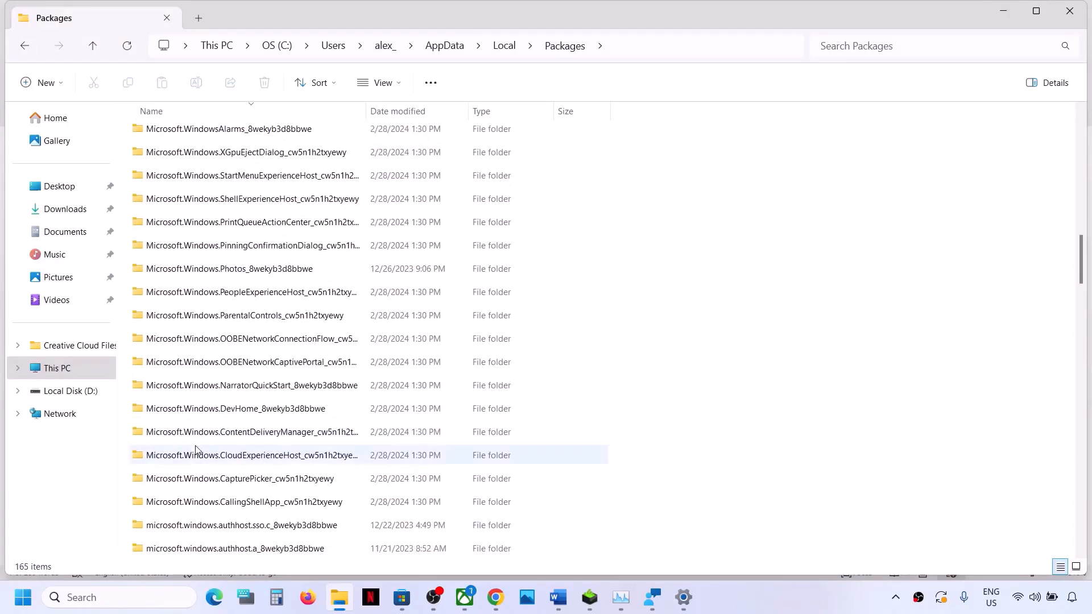
pyautogui.scroll(-1, 196, 450)
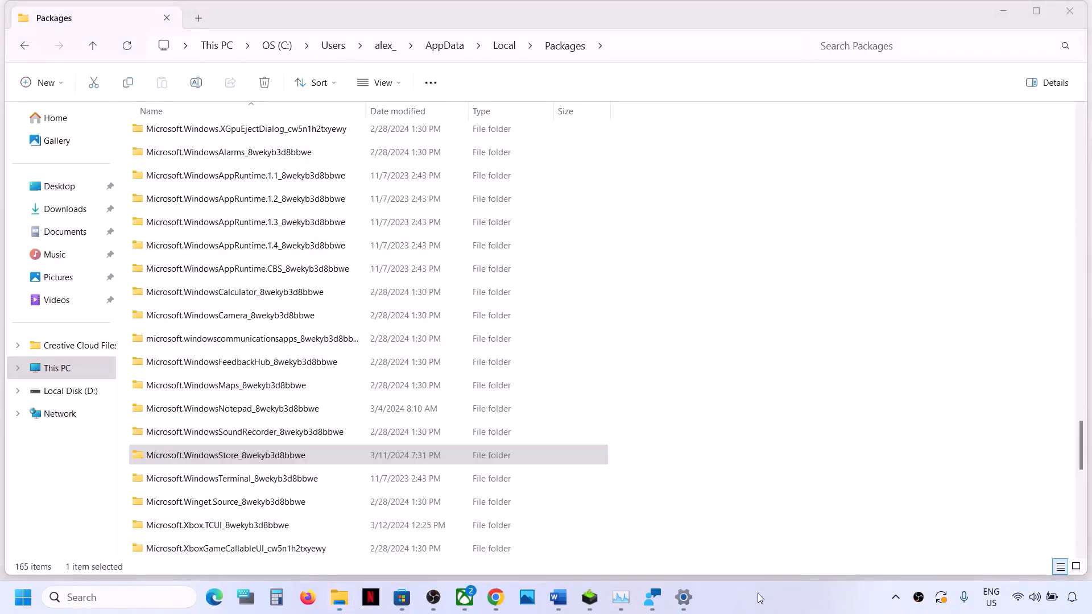
pyautogui.click(347, 459)
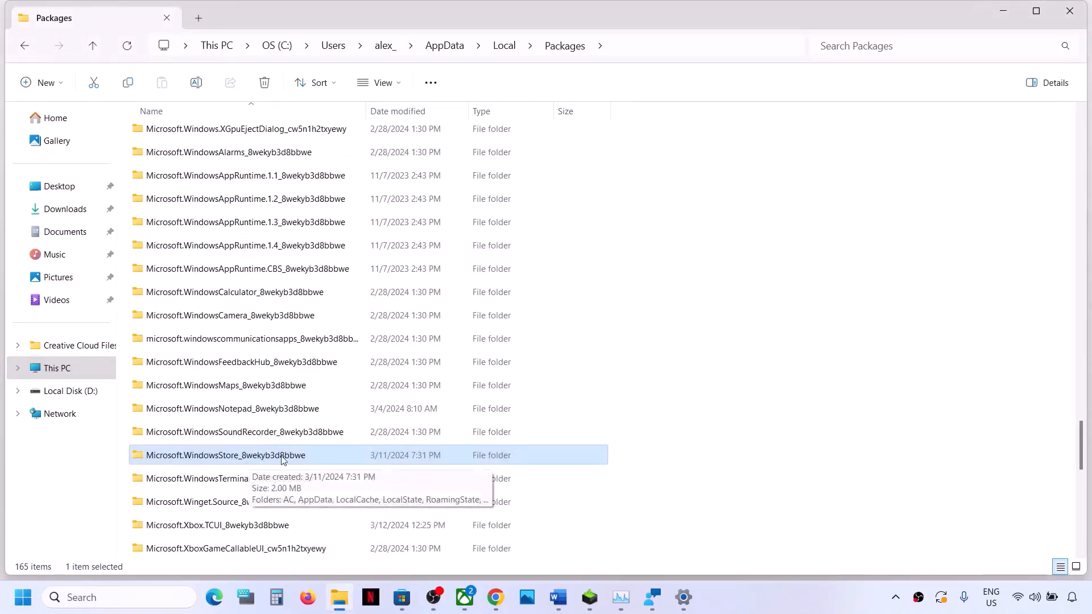
# Step: Check the folder name against the Word document, open Microsoft.WindowsStore_8wekyb3d8bbwe and delete its LocalCache folder
pyautogui.hotkey('alt', 'Tab')
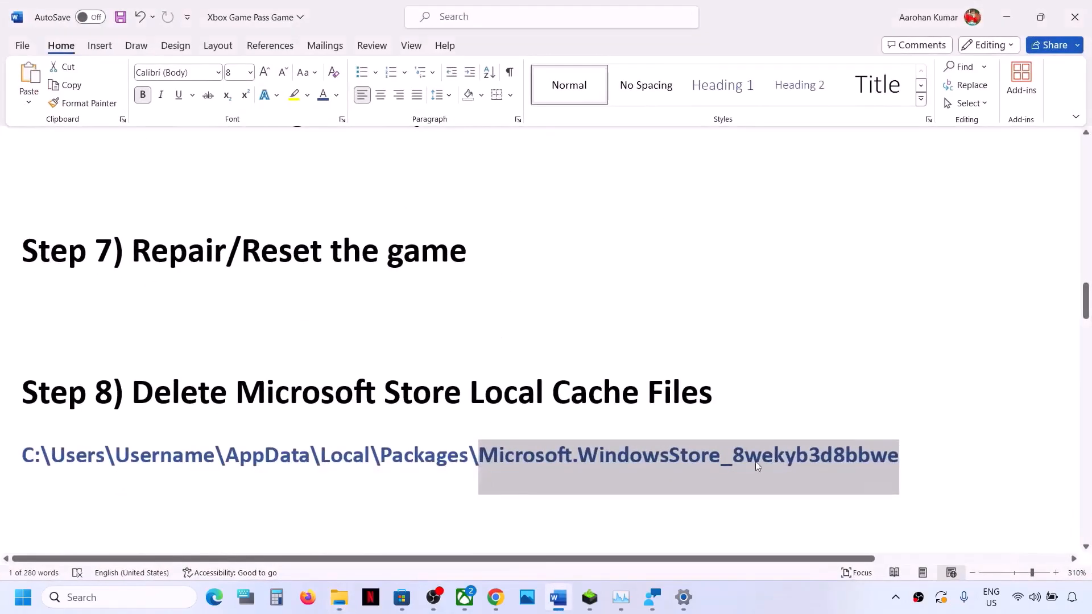
pyautogui.hotkey('alt', 'Tab')
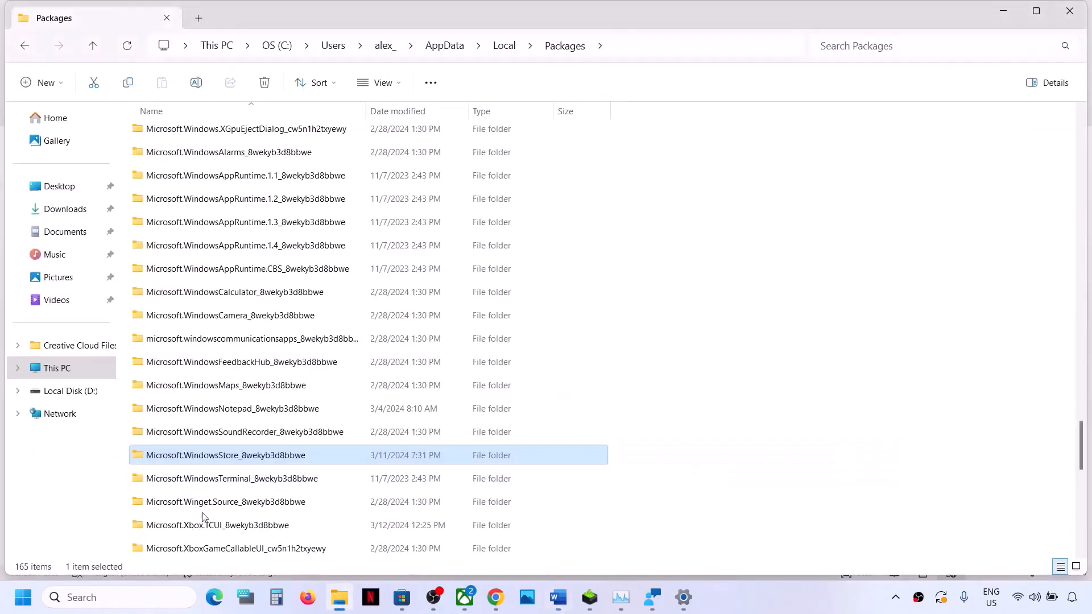
pyautogui.doubleClick(263, 461)
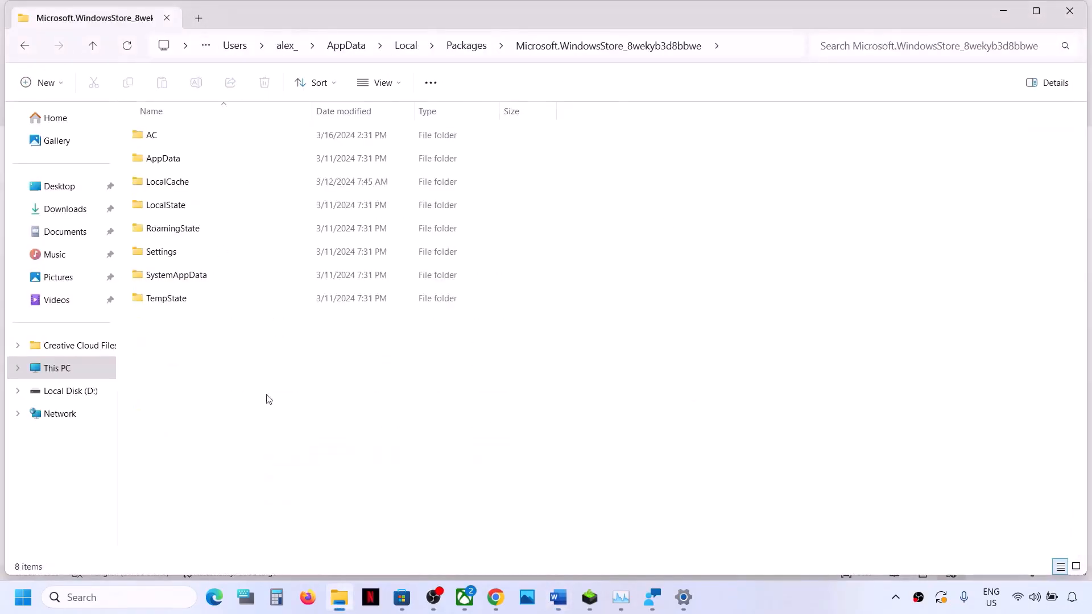
pyautogui.click(171, 188)
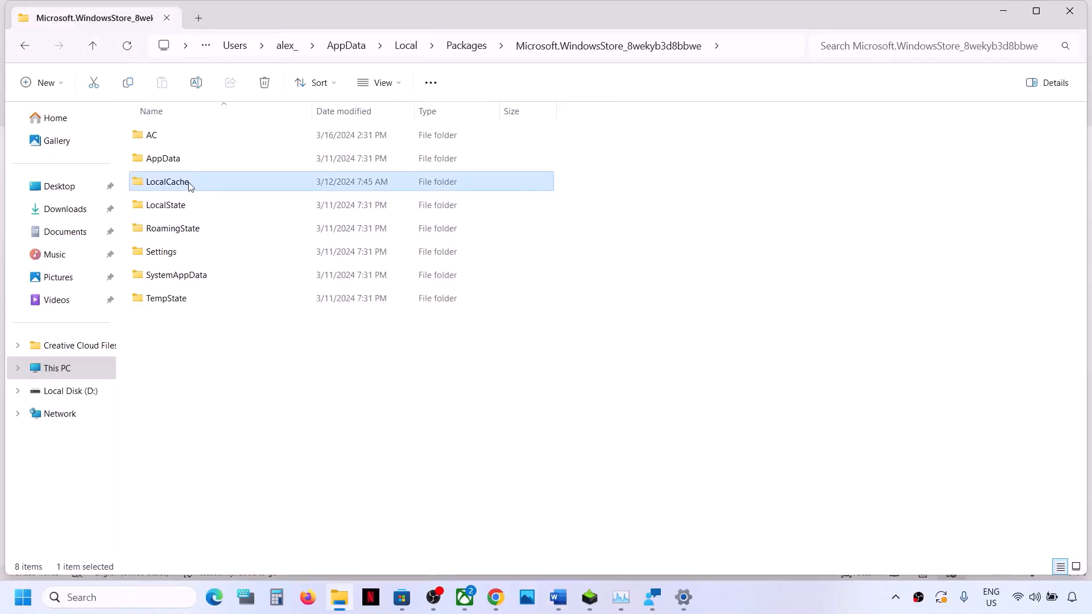
pyautogui.rightClick(189, 186)
pyautogui.click(288, 200)
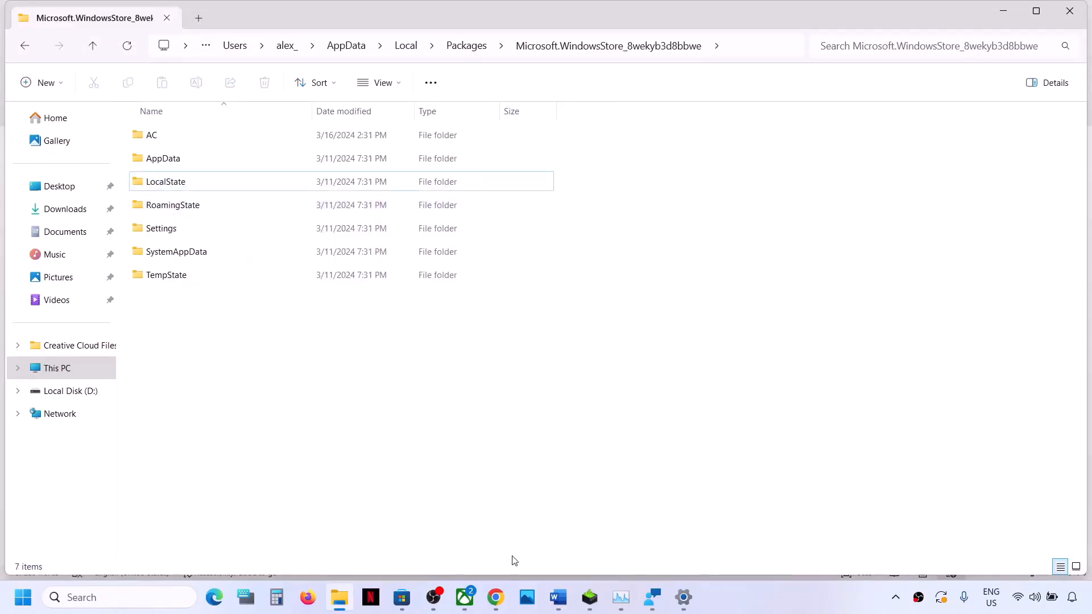
# Step: Return to the Word document and highlight the Step 9 instruction on using the same account in the Xbox and Microsoft Store apps
pyautogui.click(558, 597)
pyautogui.scroll(-3, 362, 464)
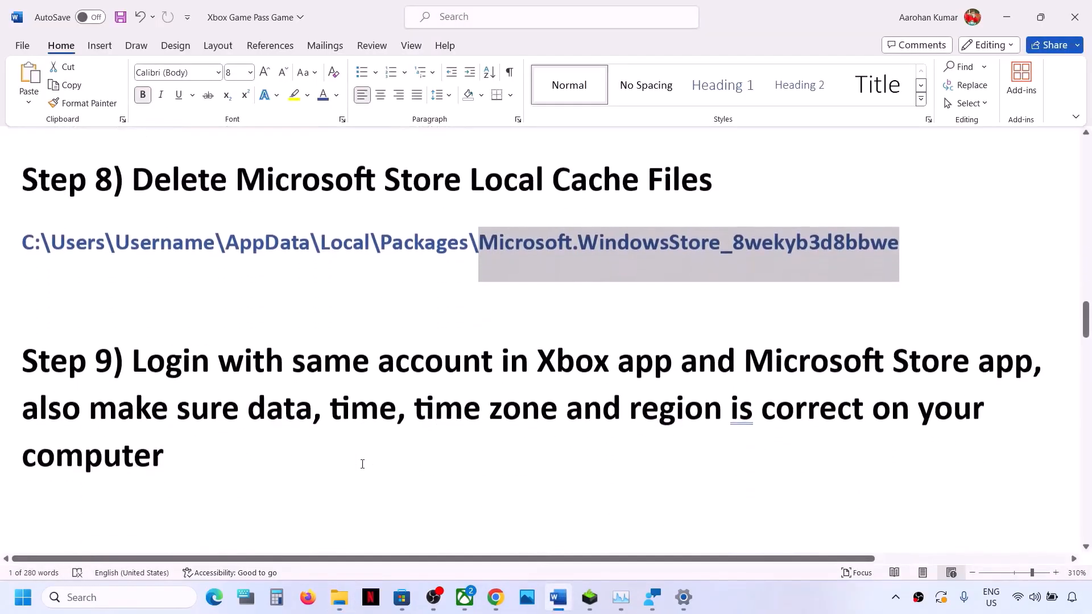
pyautogui.moveTo(139, 364); pyautogui.dragTo(951, 370)
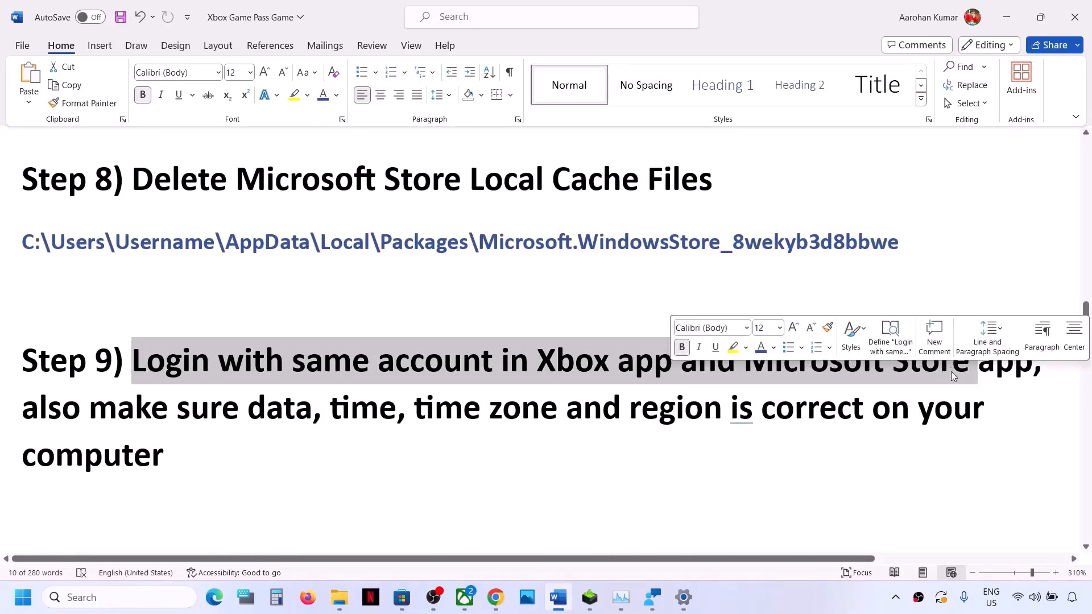
# Step: Switch to the Microsoft Store and sign out of the current account
pyautogui.click(402, 597)
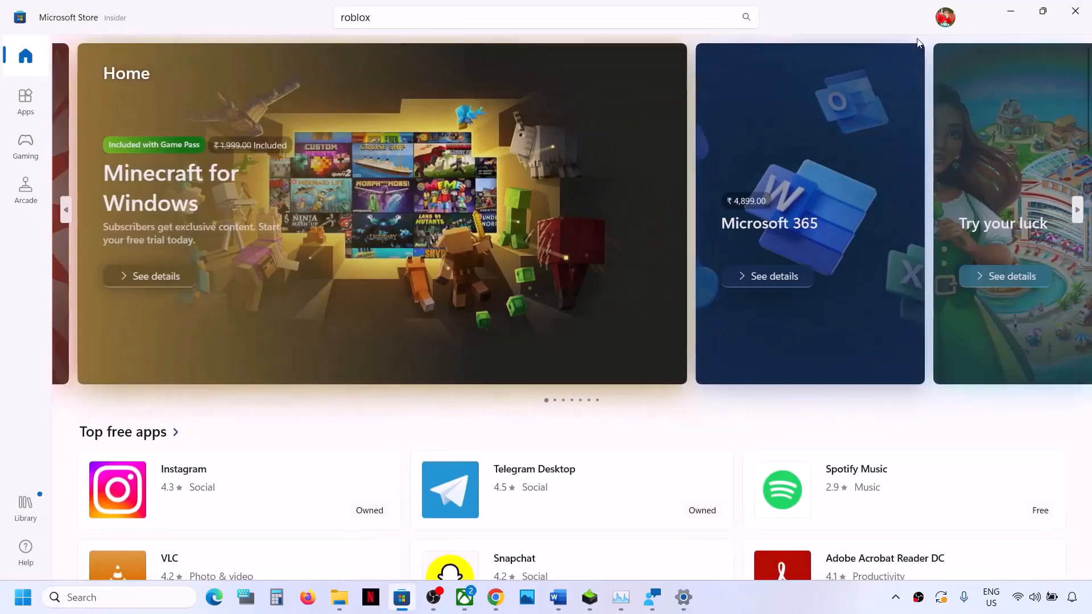
pyautogui.click(946, 18)
pyautogui.click(795, 80)
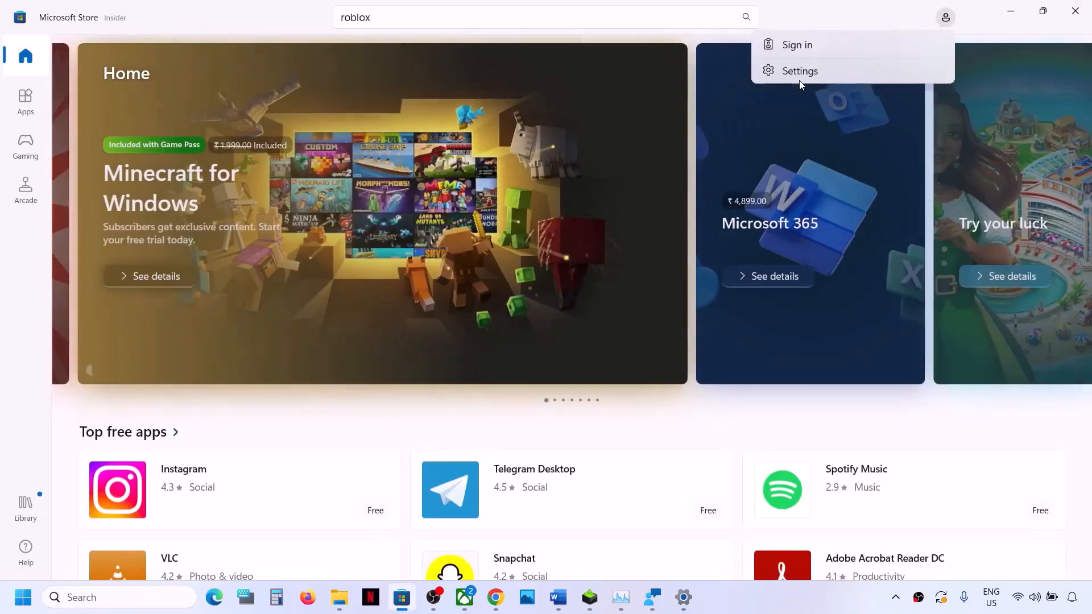
# Step: Sign in to the Microsoft Store with the second listed Microsoft account and enter the account PIN
pyautogui.click(824, 47)
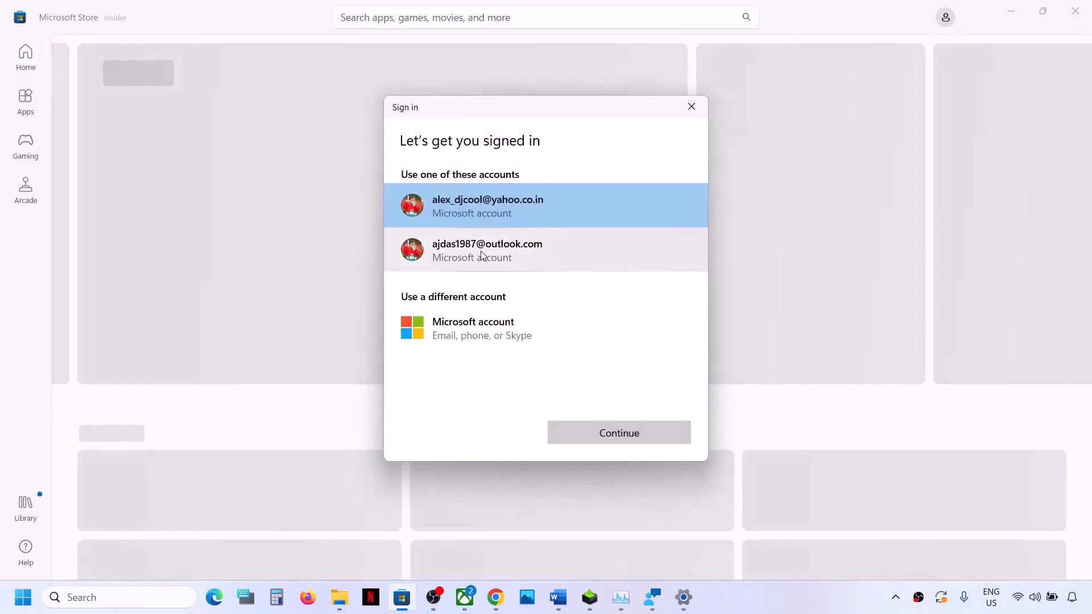
pyautogui.click(480, 251)
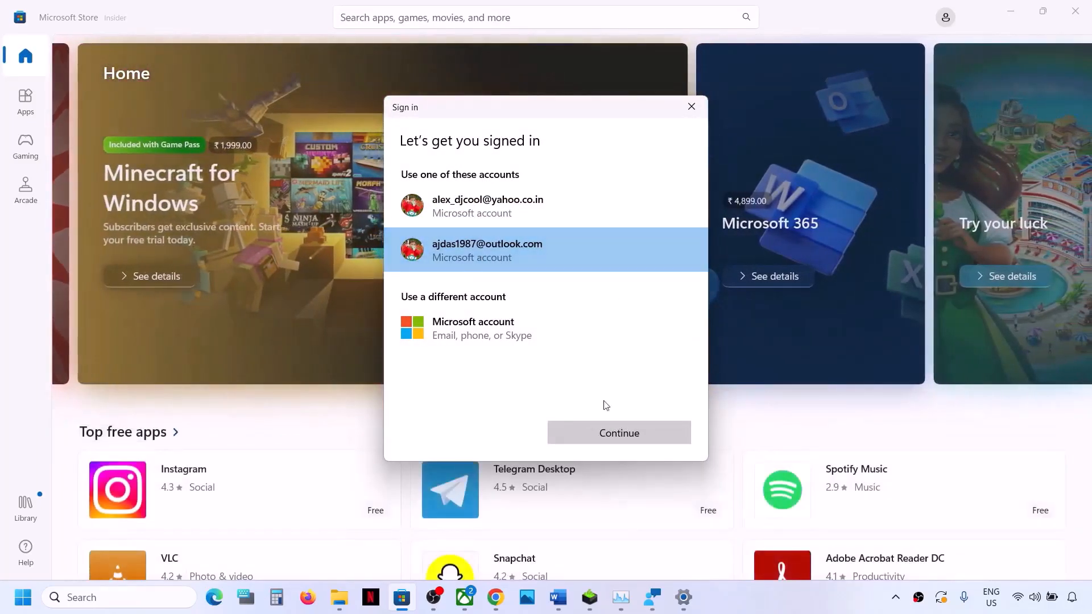
pyautogui.click(593, 435)
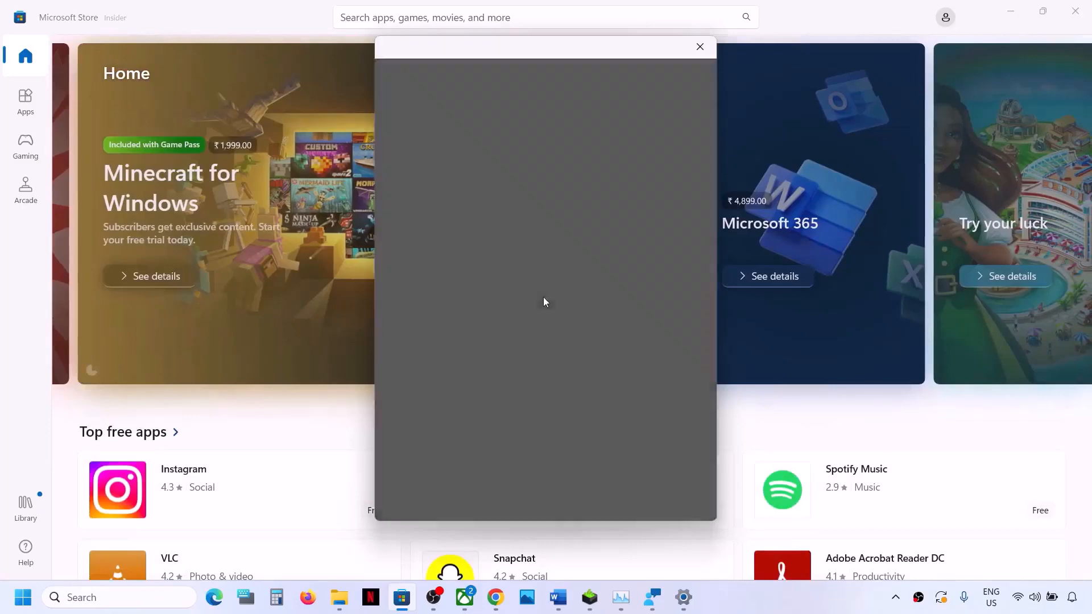
pyautogui.write('••••')
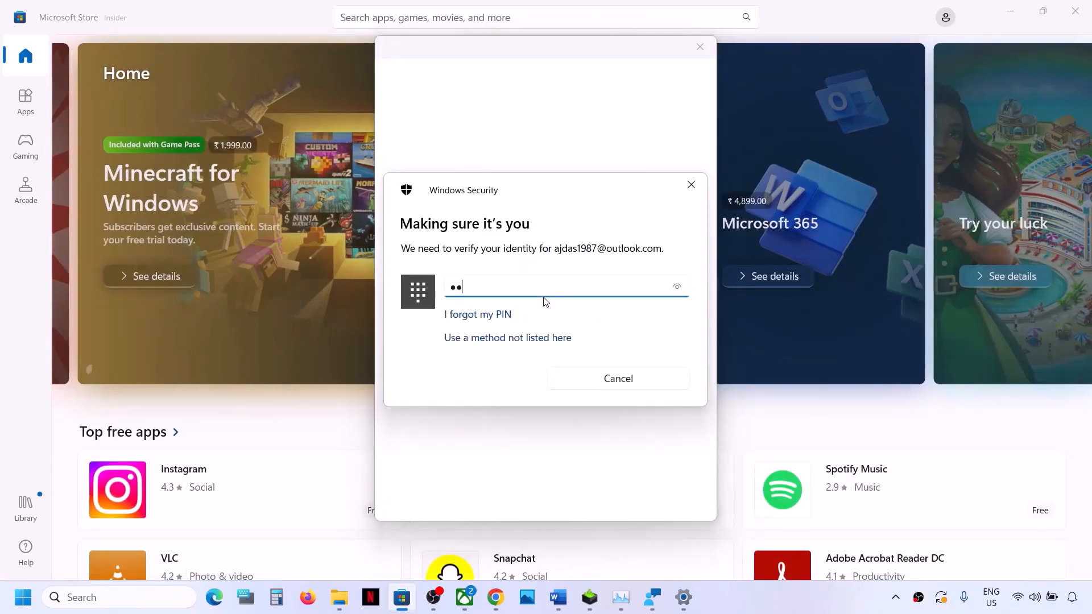
# Step: Switch to the Xbox app and sign out of the current account
pyautogui.click(465, 597)
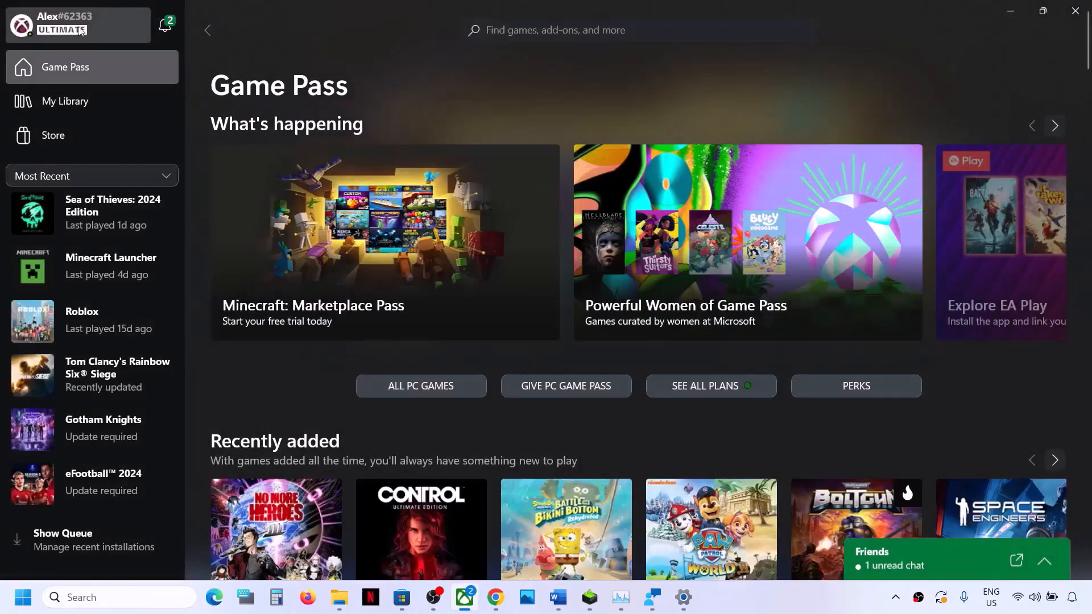
pyautogui.click(79, 31)
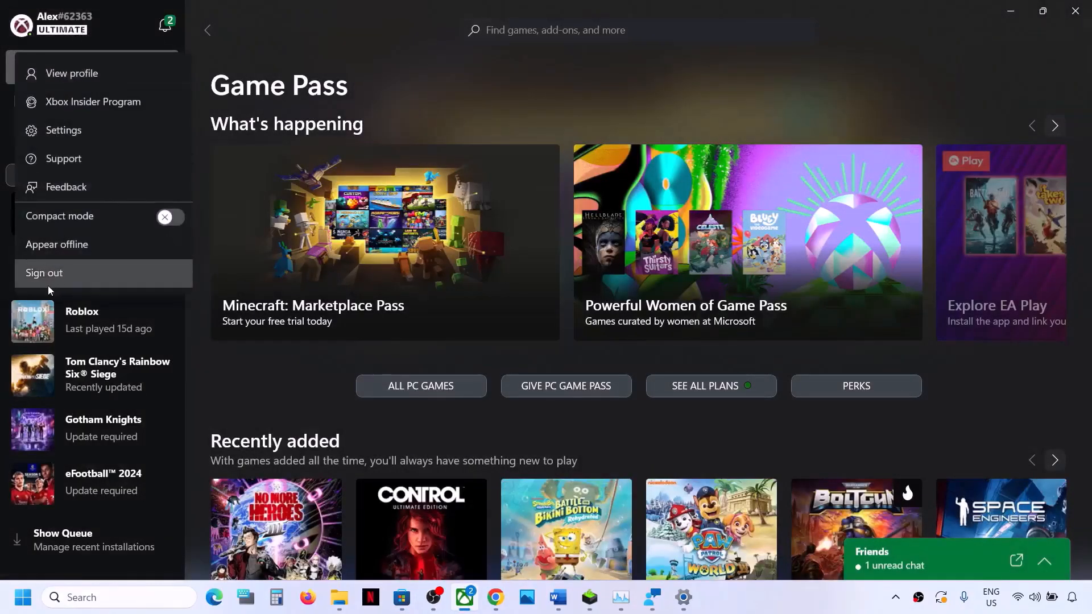
pyautogui.click(48, 286)
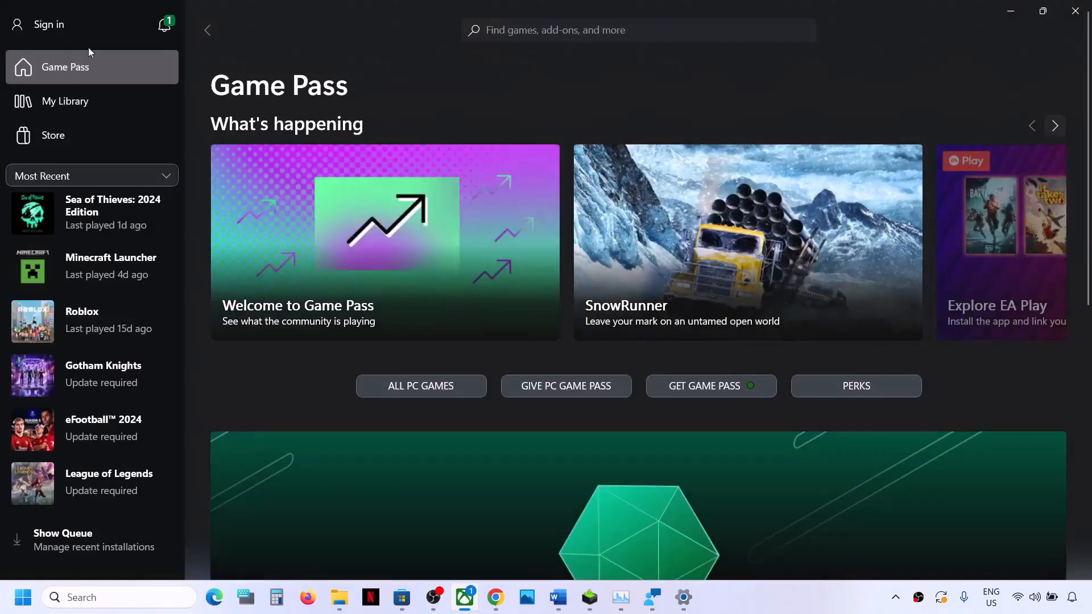
# Step: Sign in to the Xbox app with the same Microsoft account used in the Microsoft Store and continue past the welcome page
pyautogui.click(66, 28)
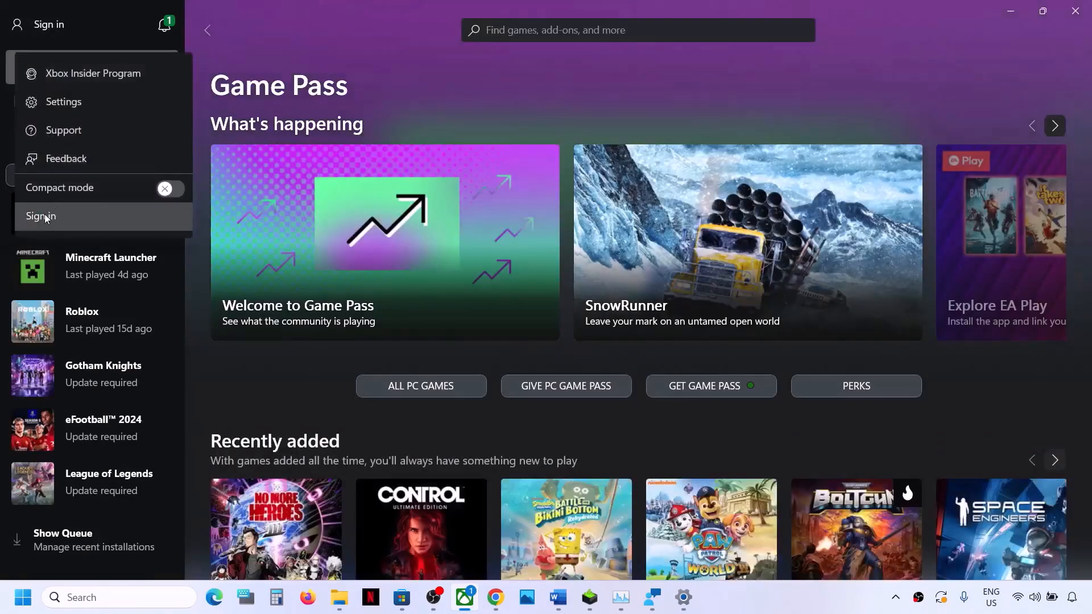
pyautogui.click(46, 217)
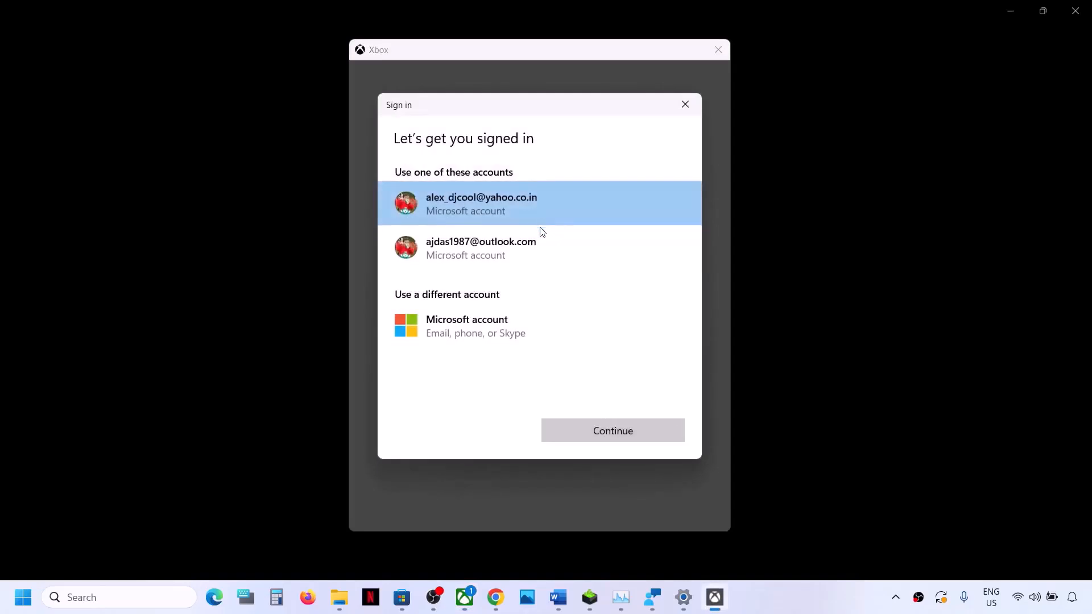
pyautogui.click(498, 263)
pyautogui.click(606, 433)
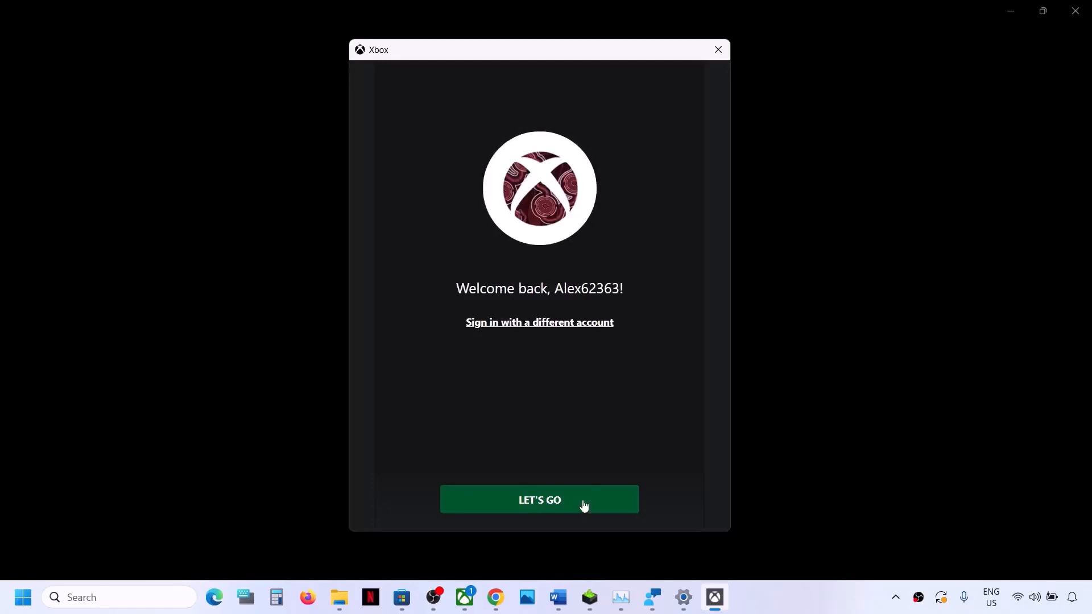
pyautogui.click(563, 509)
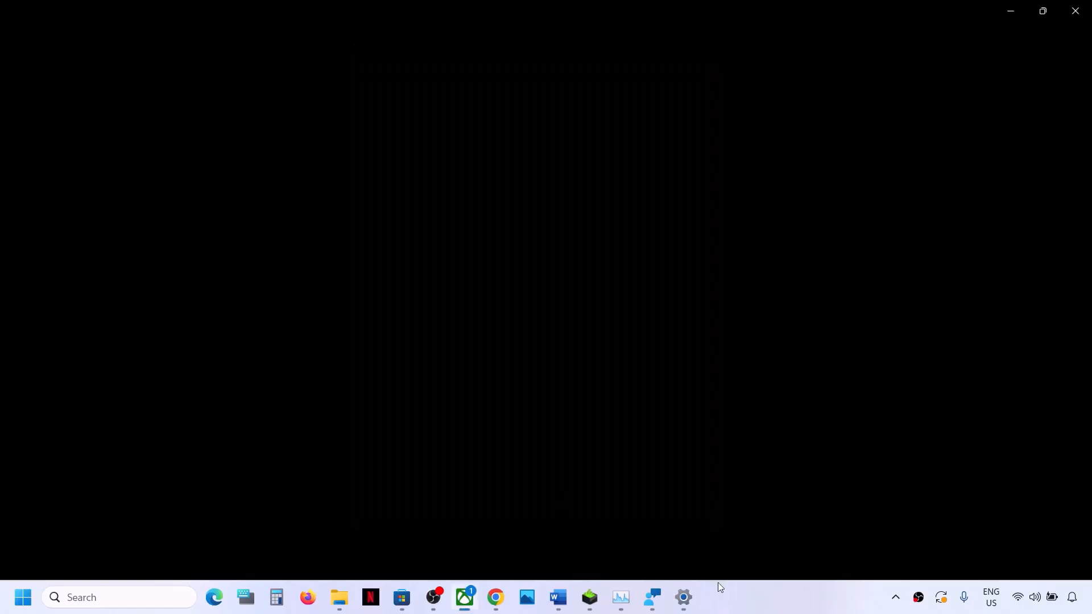
# Step: Close Task Manager, switch to the Word document and correct "data" to "date" in the Step 9 instruction
pyautogui.rightClick(622, 608)
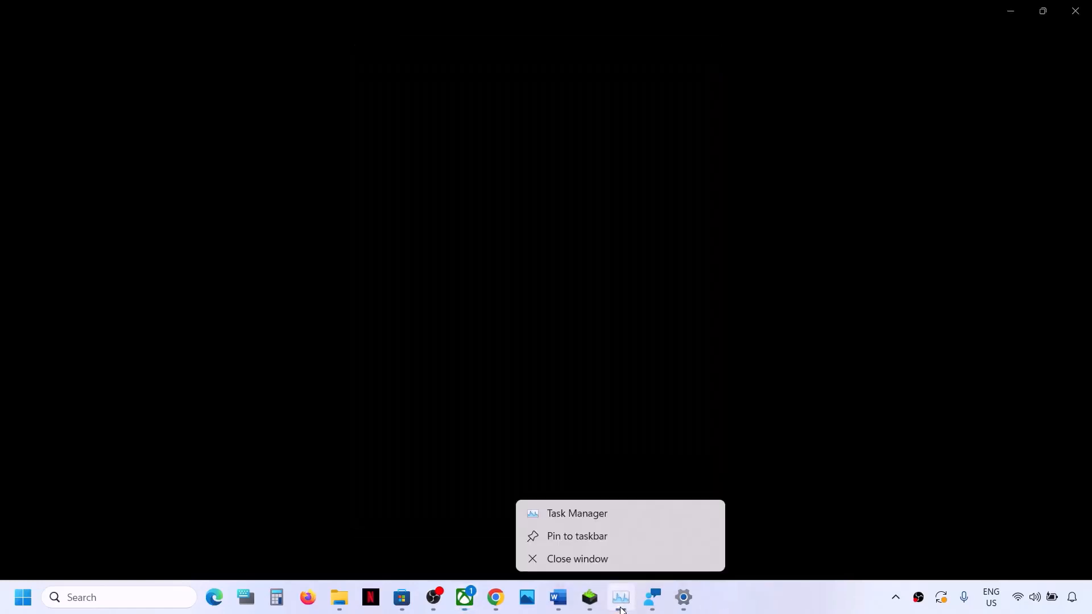
pyautogui.click(594, 560)
pyautogui.click(561, 606)
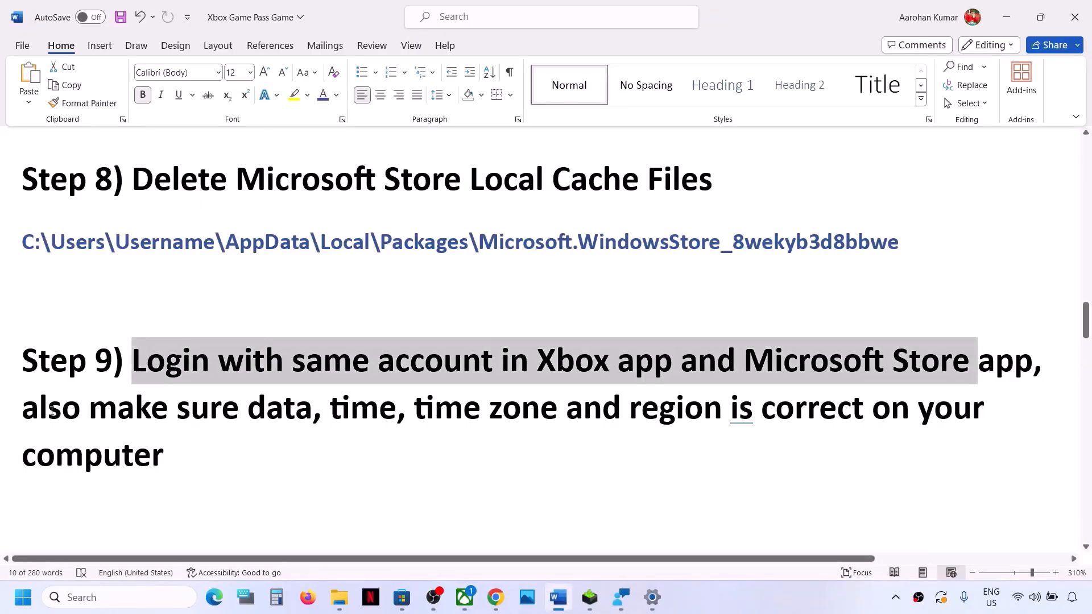
pyautogui.moveTo(41, 411); pyautogui.dragTo(691, 421)
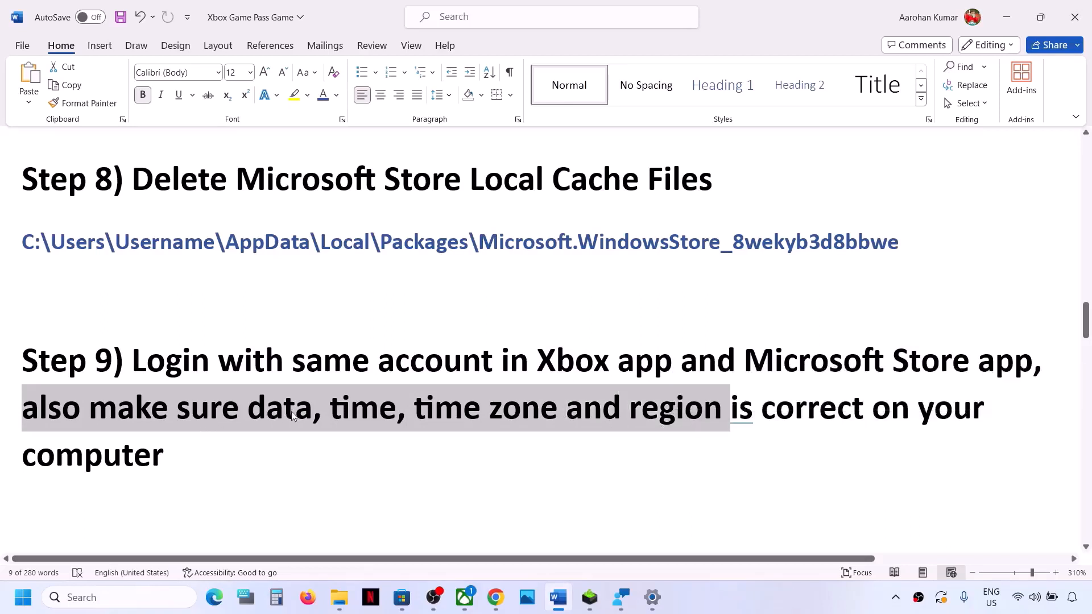
pyautogui.click(317, 413)
pyautogui.press('BackSpace')
pyautogui.write('e')
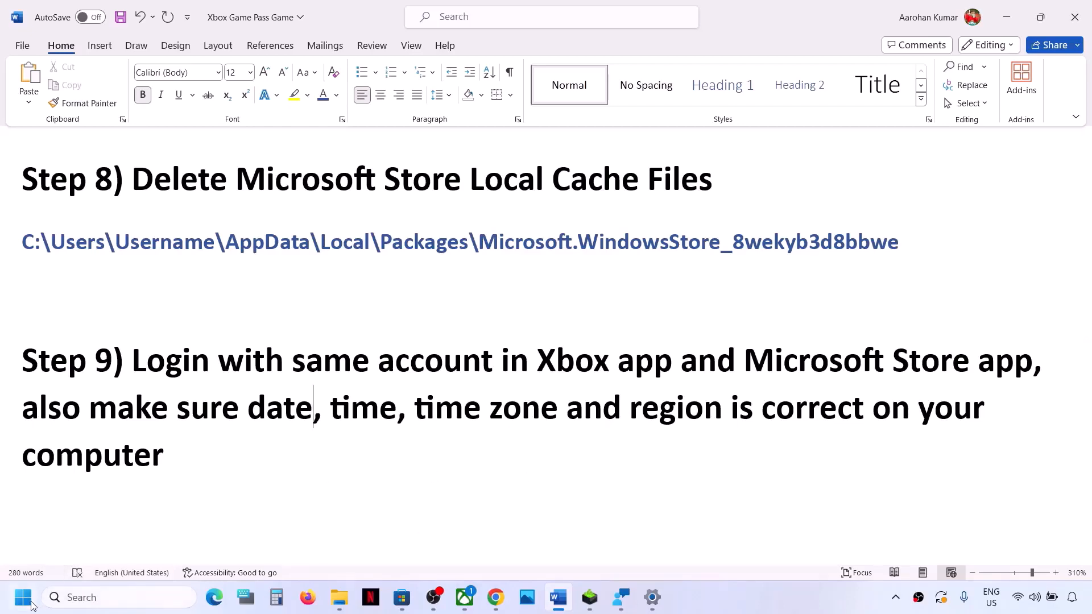
# Step: Open the Date & time page of the Windows Settings and synchronise the clock with the time server
pyautogui.click(31, 605)
pyautogui.click(270, 239)
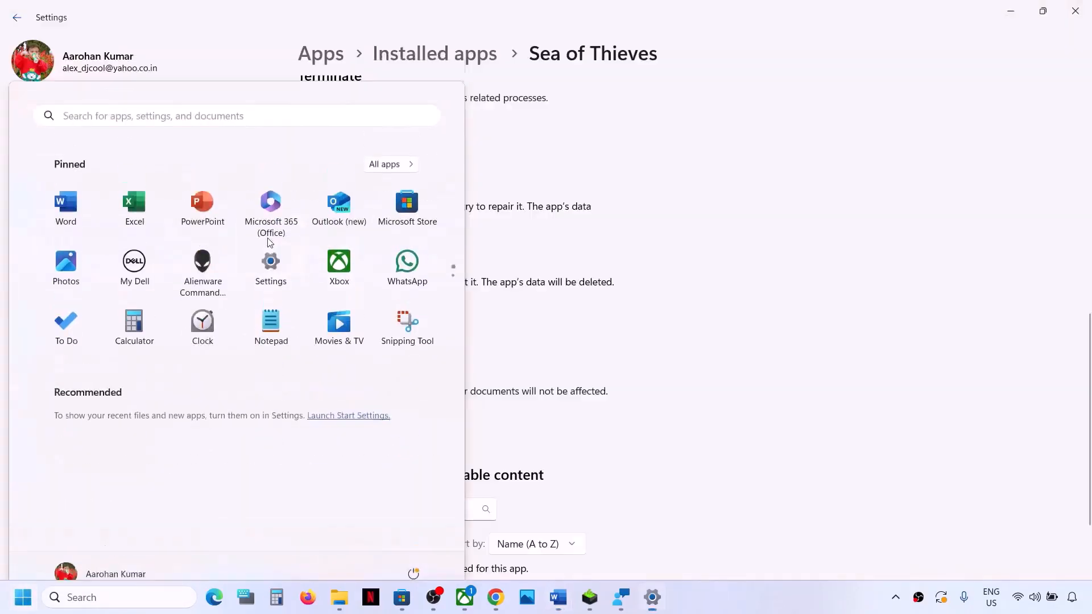
pyautogui.click(66, 354)
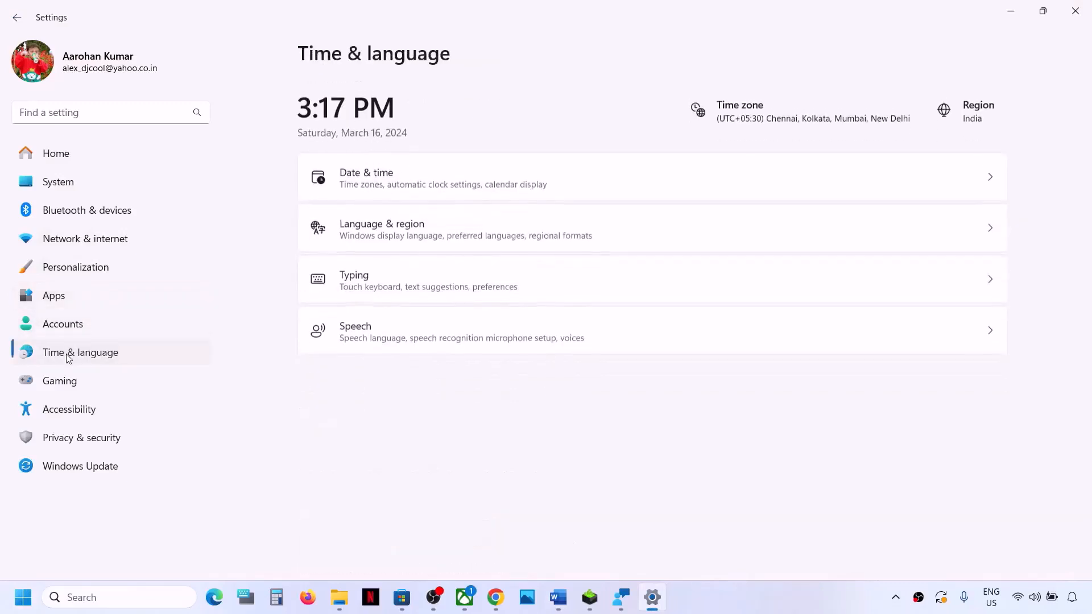
pyautogui.click(393, 182)
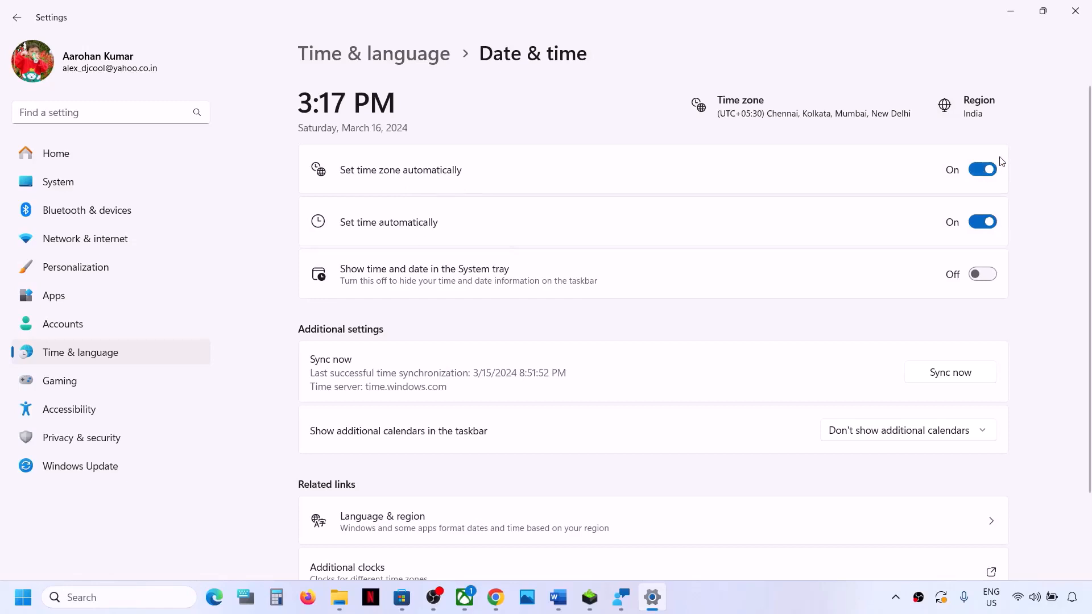
pyautogui.click(961, 379)
# Step: Open the Language & region settings, choose India as the country or region and close Settings
pyautogui.click(154, 355)
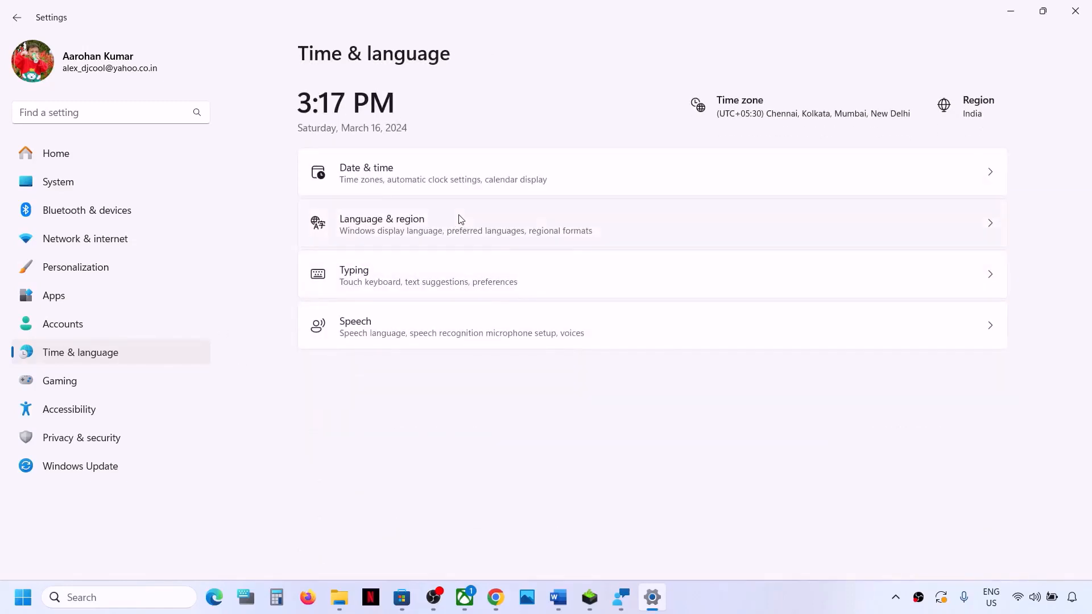
pyautogui.click(461, 219)
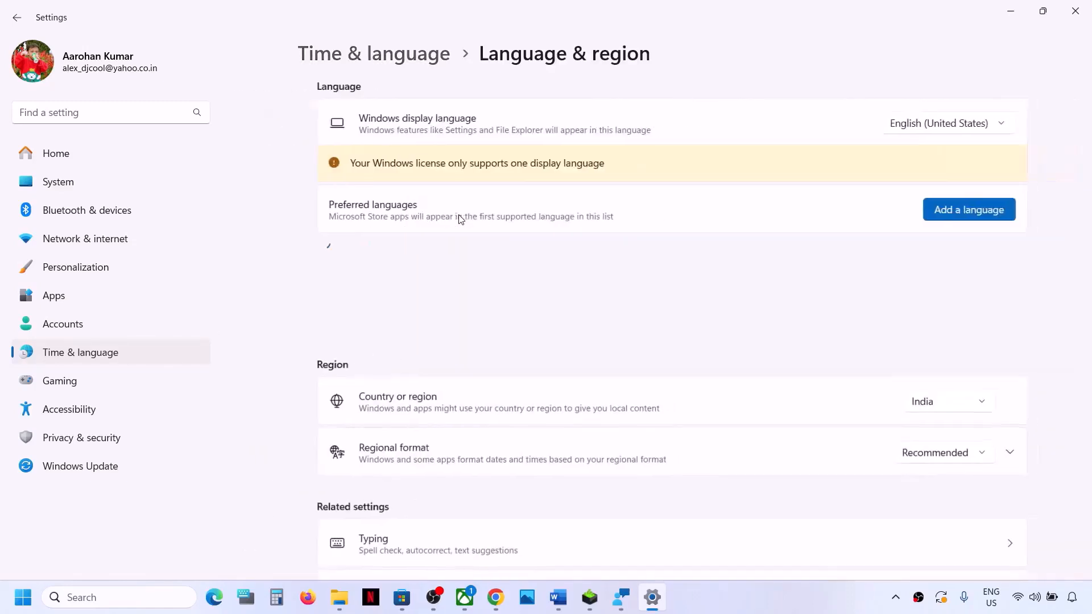
pyautogui.click(947, 408)
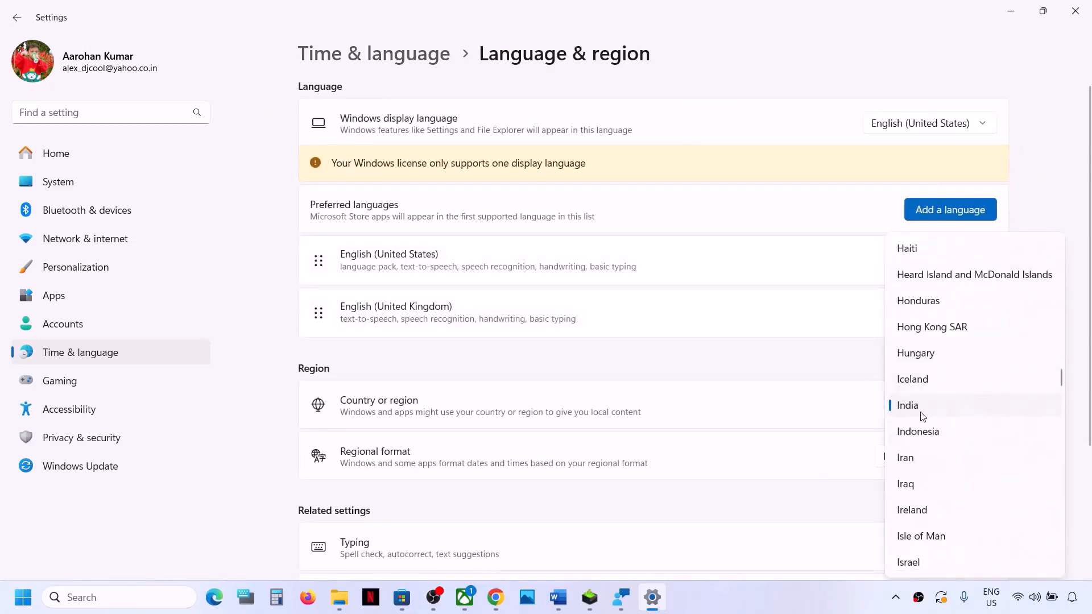
pyautogui.click(921, 412)
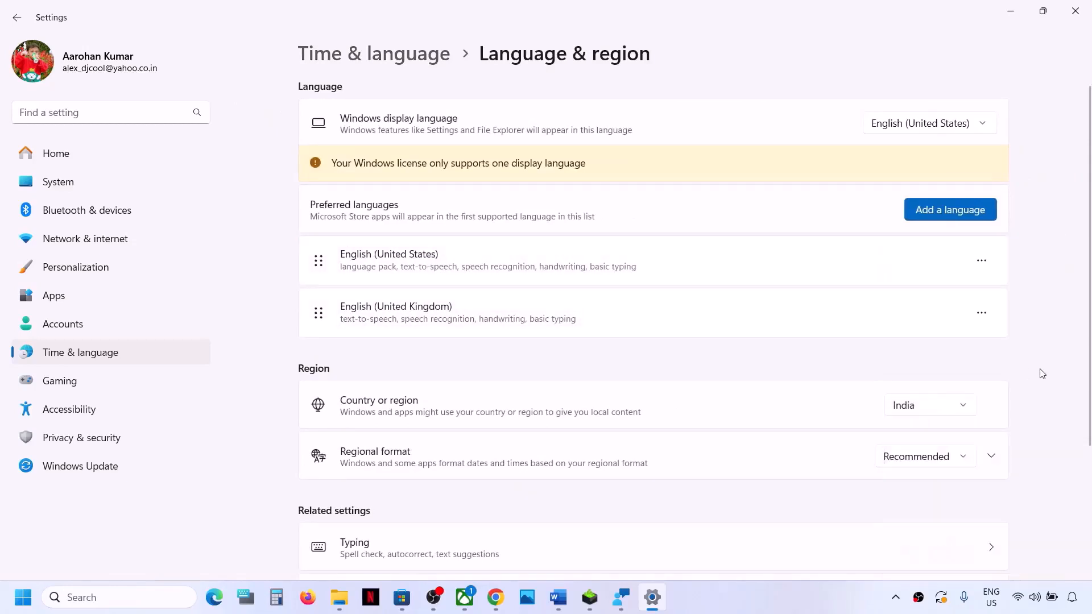
pyautogui.click(1075, 11)
# Step: Highlight the Step 10 instruction on installing updates in the Word document and switch to the Microsoft Store
pyautogui.scroll(-4, 673, 383)
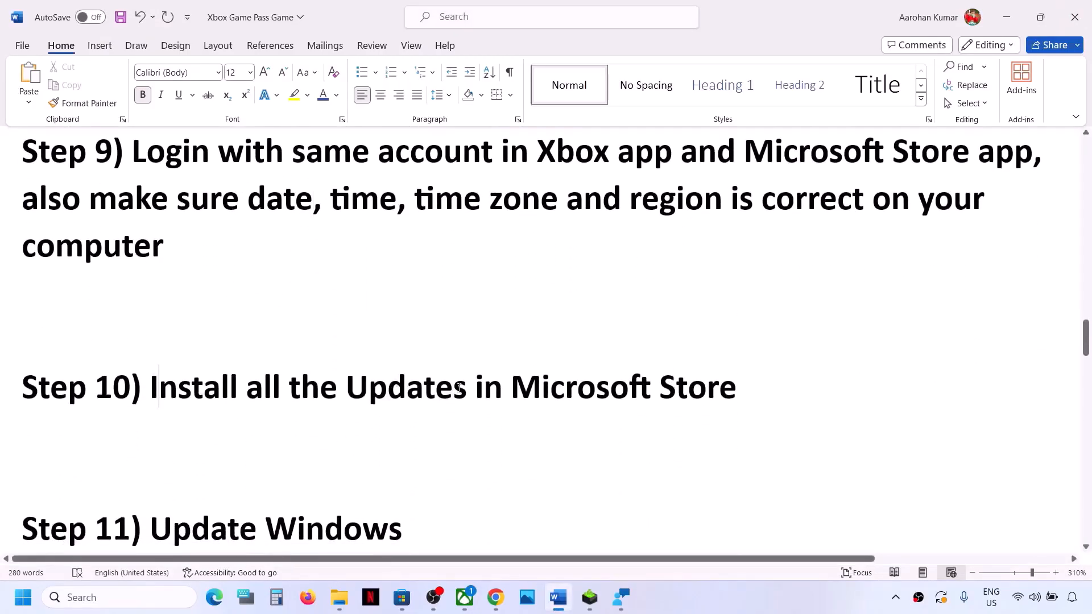
pyautogui.moveTo(162, 388); pyautogui.dragTo(759, 371)
pyautogui.click(413, 602)
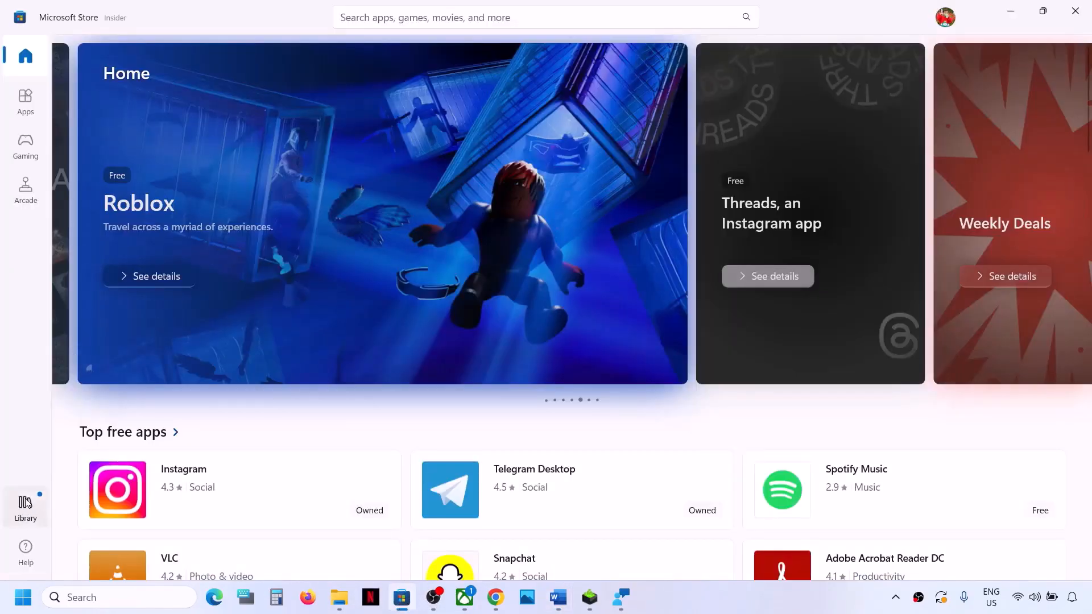
# Step: Check for app updates in the Store library and resume the paused Microsoft Photos Legacy download
pyautogui.click(25, 503)
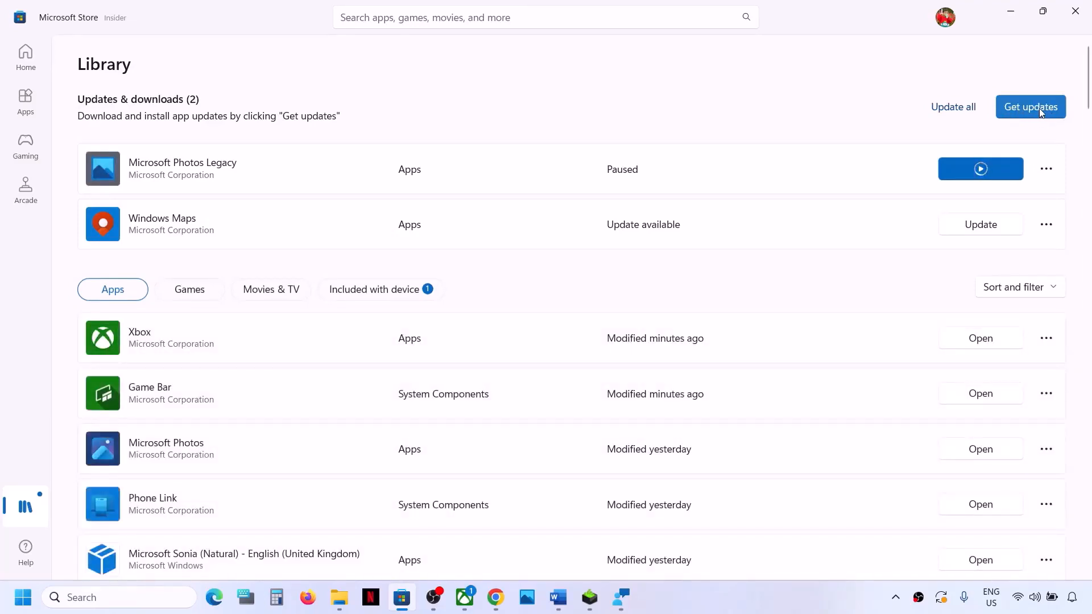
pyautogui.click(1030, 111)
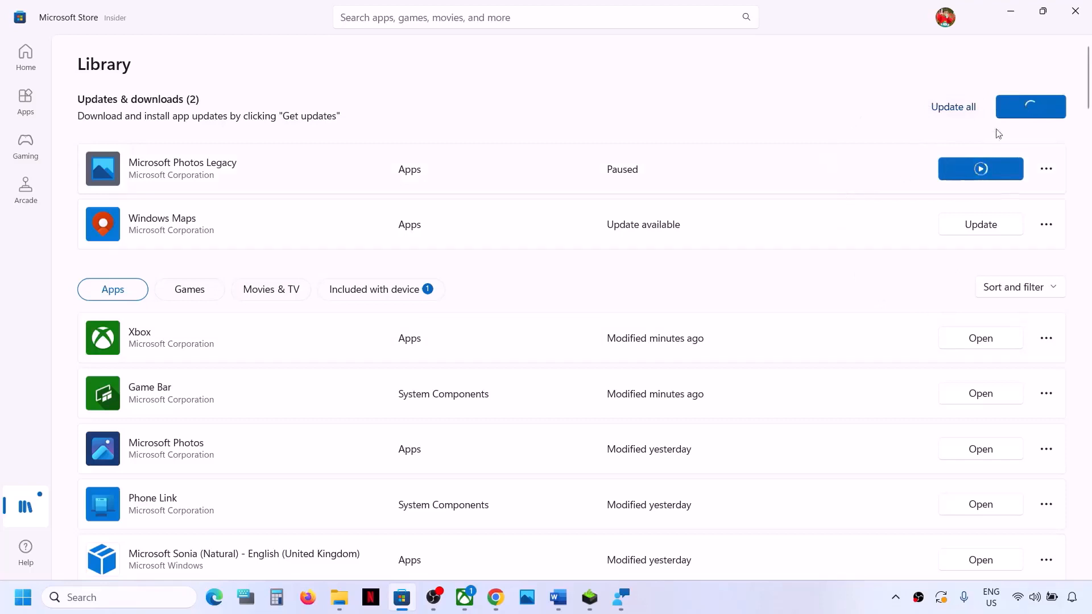
pyautogui.click(987, 158)
# Step: Highlight the Step 11 text "Update Windows" in the Word document and open the Windows Update page in Settings
pyautogui.click(570, 595)
pyautogui.scroll(-1, 364, 451)
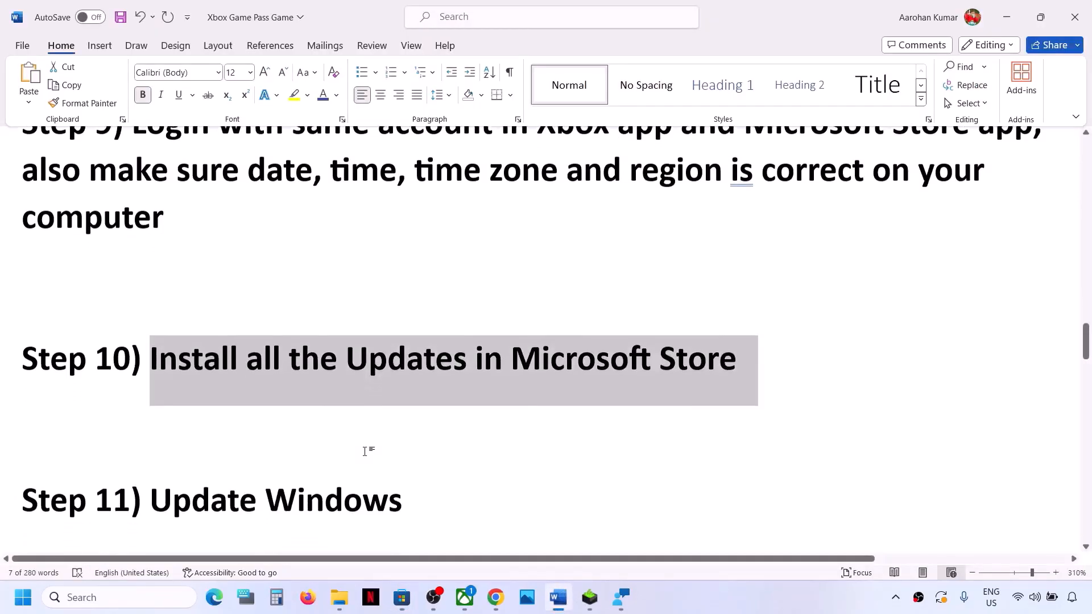
pyautogui.scroll(-1, 365, 451)
pyautogui.moveTo(151, 431); pyautogui.dragTo(475, 434)
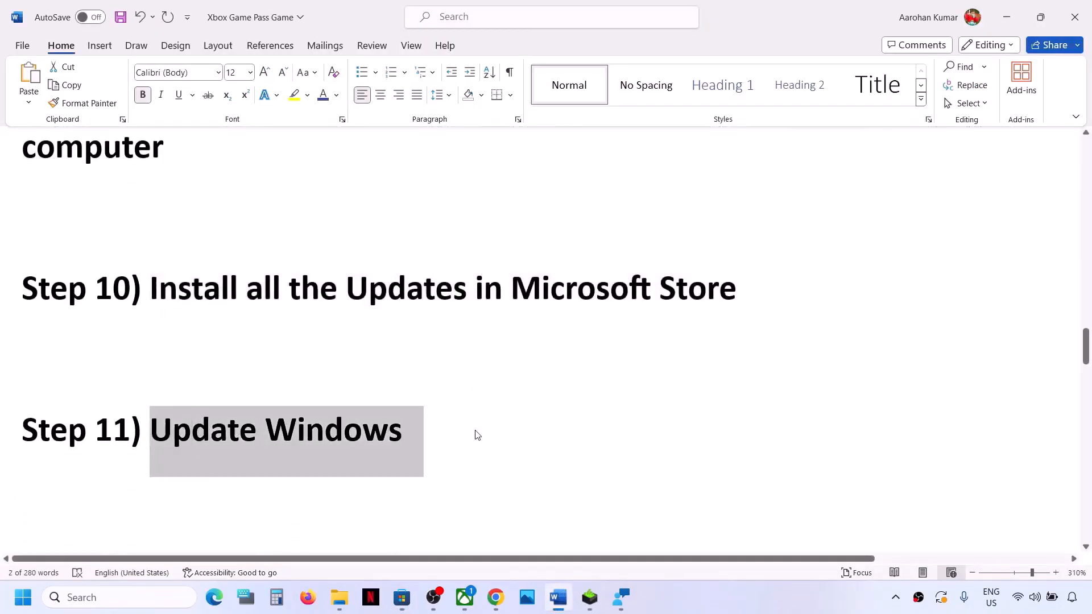
pyautogui.press('super+i')
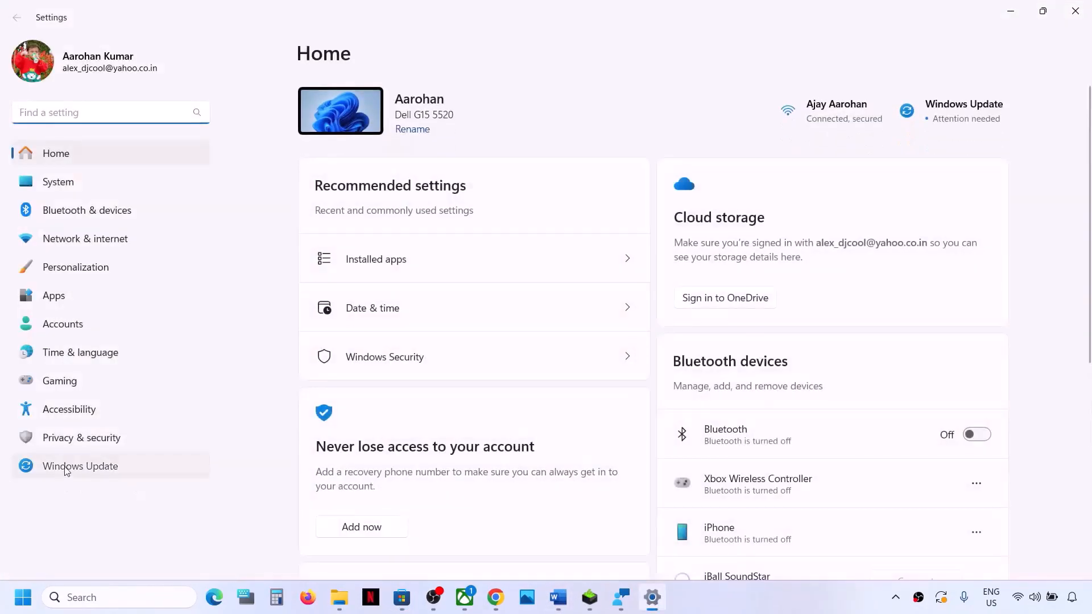
pyautogui.click(67, 470)
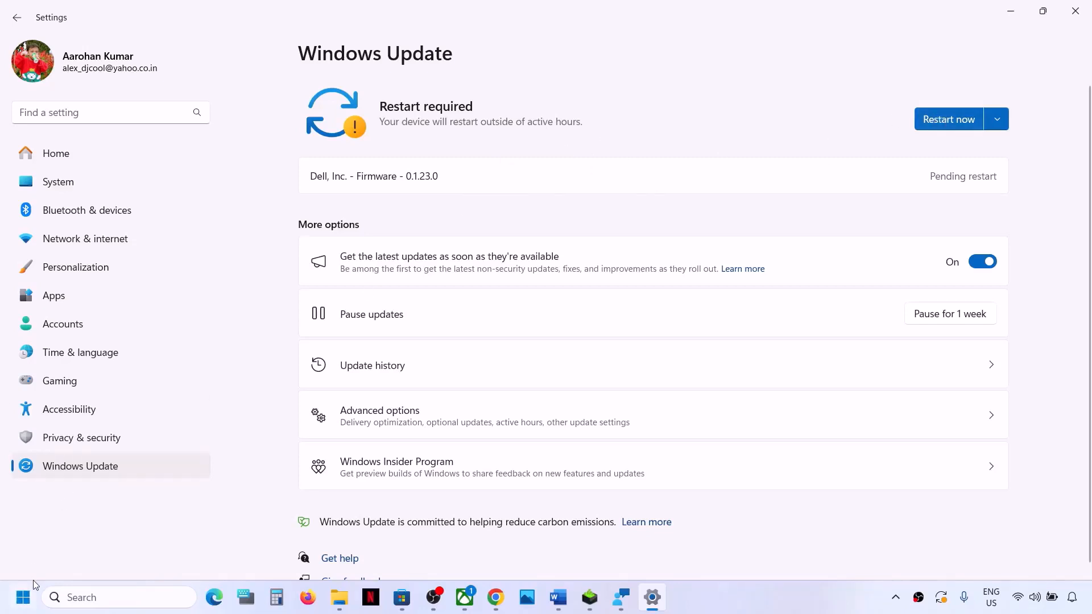
# Step: Display the Start power options that include Update and restart, and dismiss them without restarting
pyautogui.click(23, 597)
pyautogui.click(413, 548)
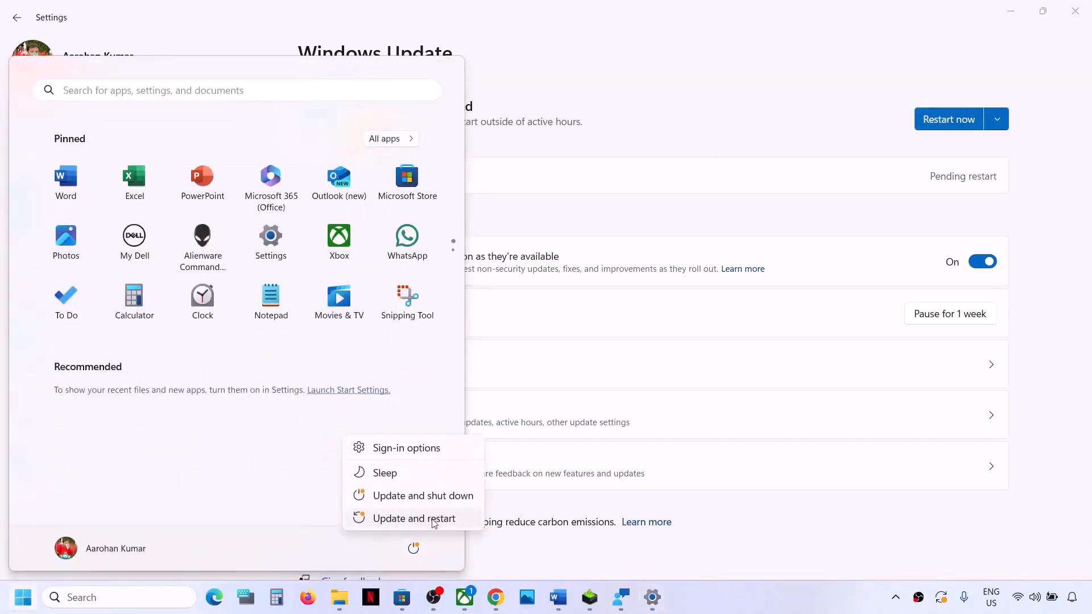
pyautogui.click(1073, 381)
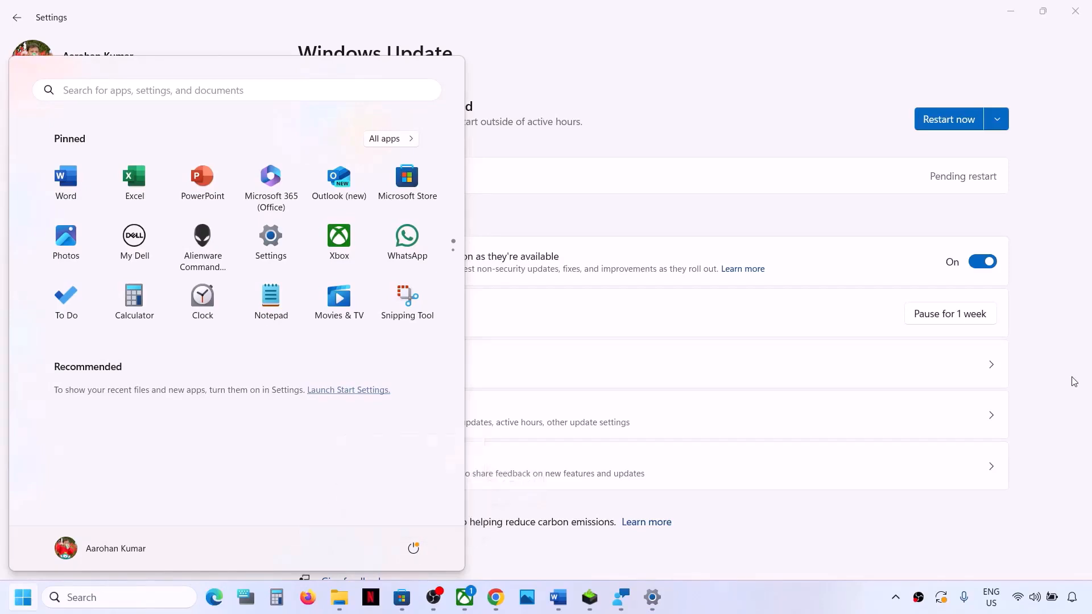
pyautogui.click(1080, 21)
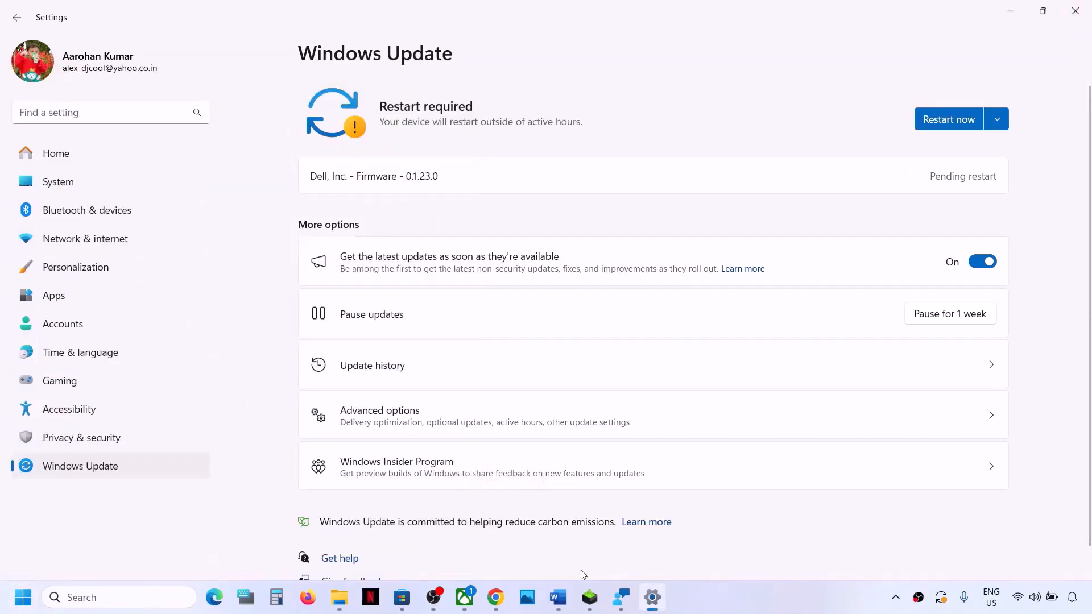
# Step: Switch to the Word document, highlight "wsreset" in Step 12 and run the wsreset command from Windows search
pyautogui.click(558, 597)
pyautogui.scroll(-2, 367, 455)
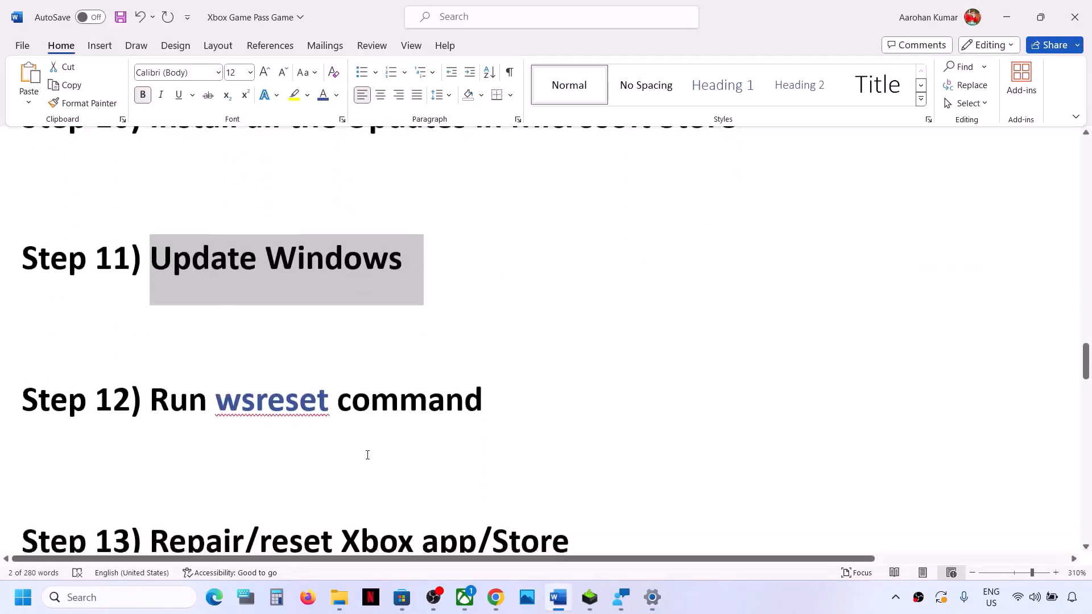
pyautogui.doubleClick(288, 392)
pyautogui.hotkey('ctrl', 'c')
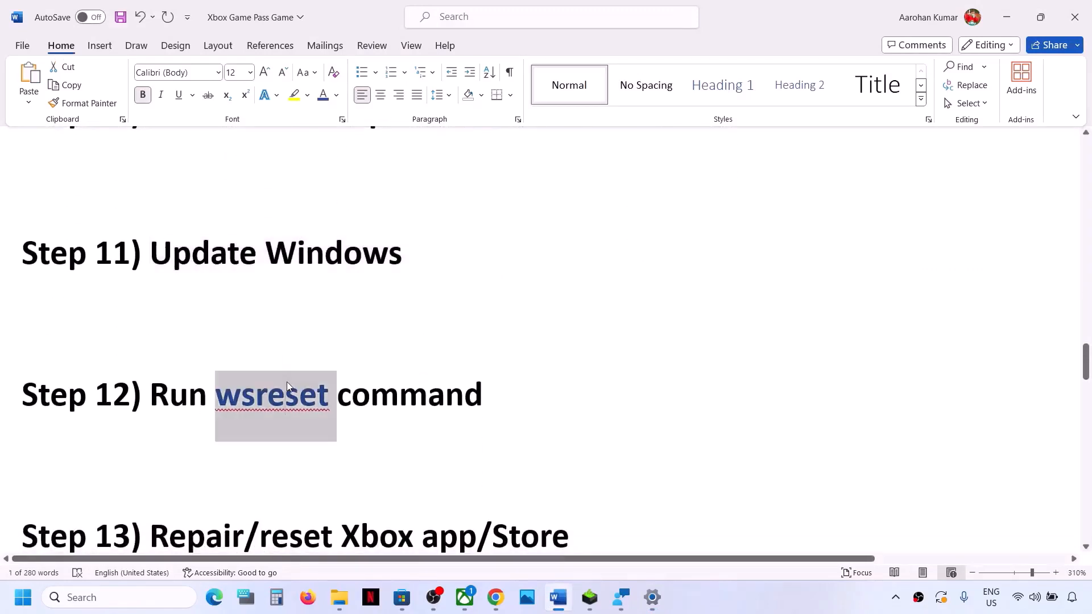
pyautogui.click(94, 597)
pyautogui.hotkey('ctrl', 'v')
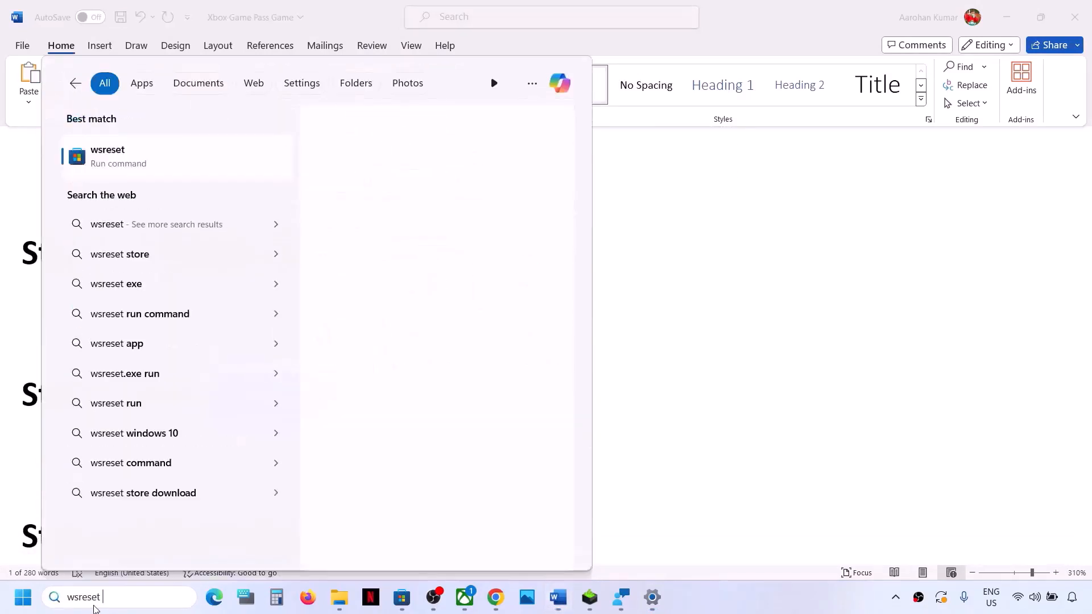
pyautogui.click(133, 167)
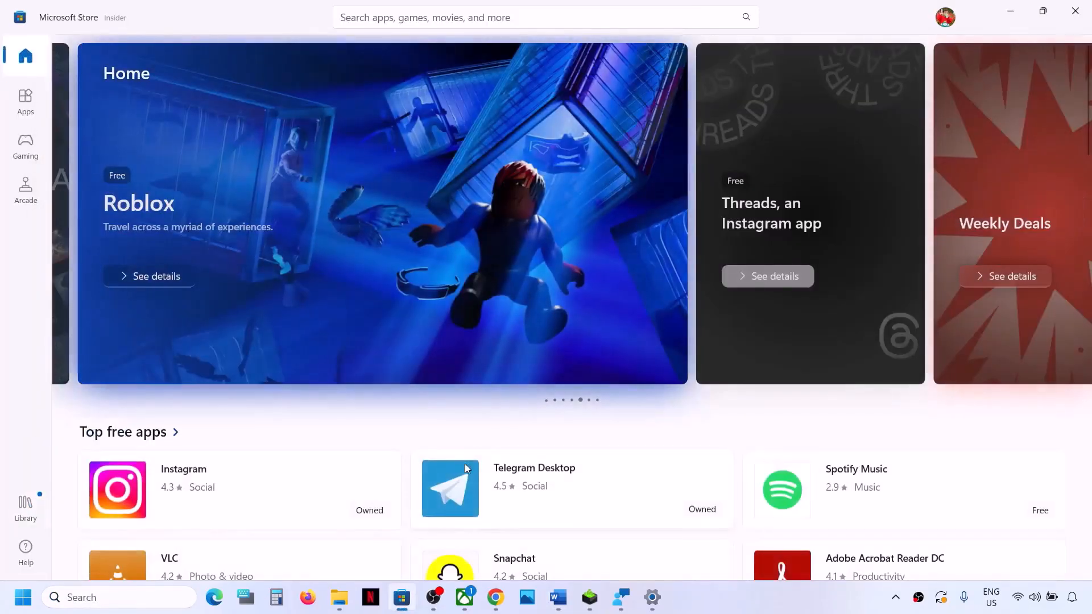
# Step: Return to the Word document and highlight the Step 13 text "Repair/reset Xbox app/Store"
pyautogui.click(558, 597)
pyautogui.scroll(-2, 291, 397)
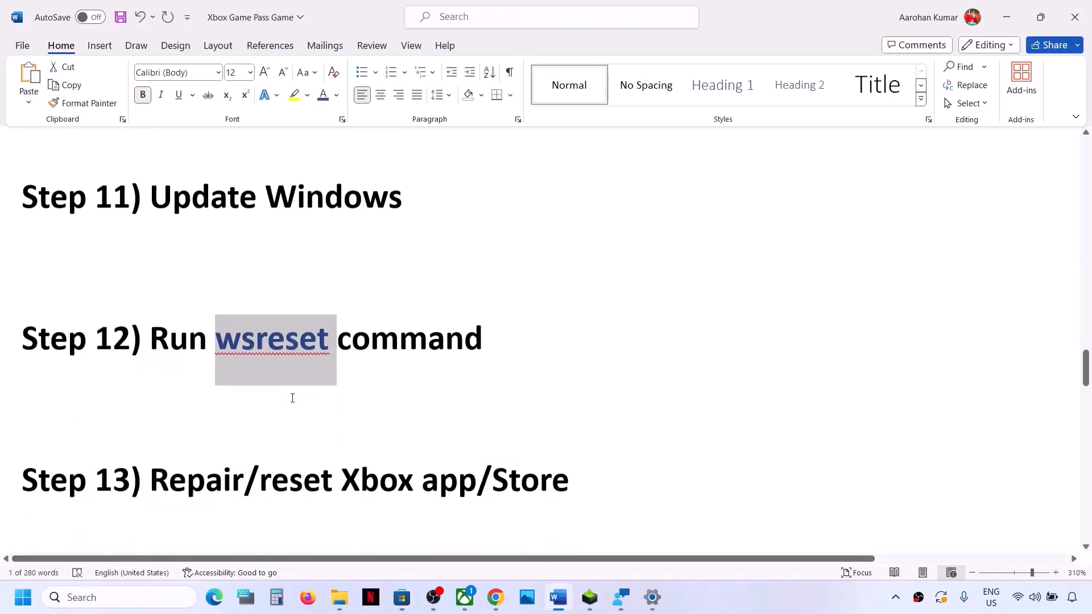
pyautogui.moveTo(187, 414); pyautogui.dragTo(545, 398)
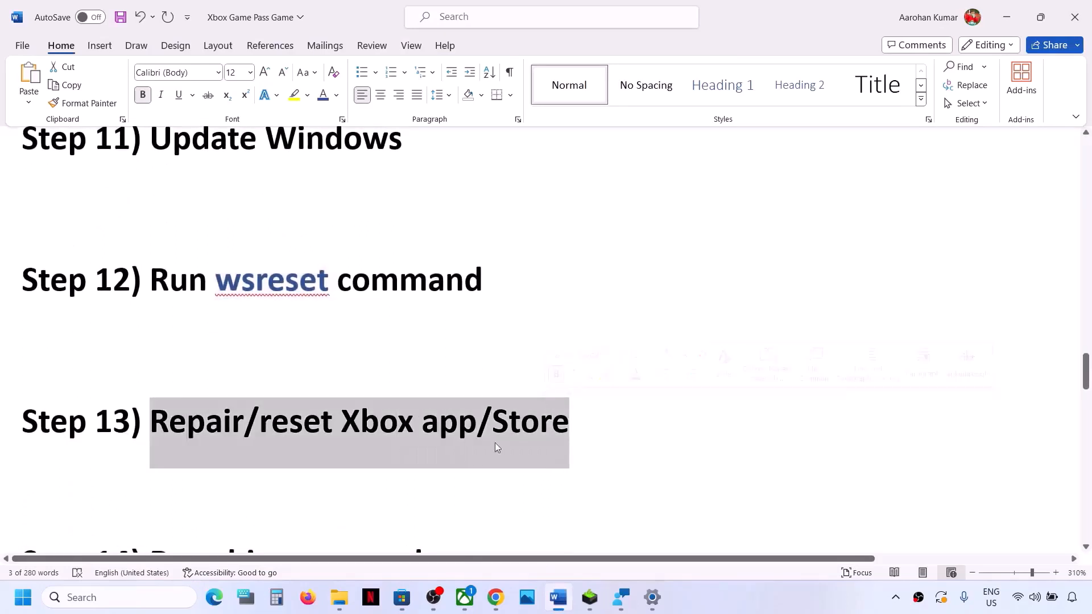
# Step: Find the Xbox app through Windows search, open its app settings, and repair and reset the app
pyautogui.click(152, 597)
pyautogui.write('xbox')
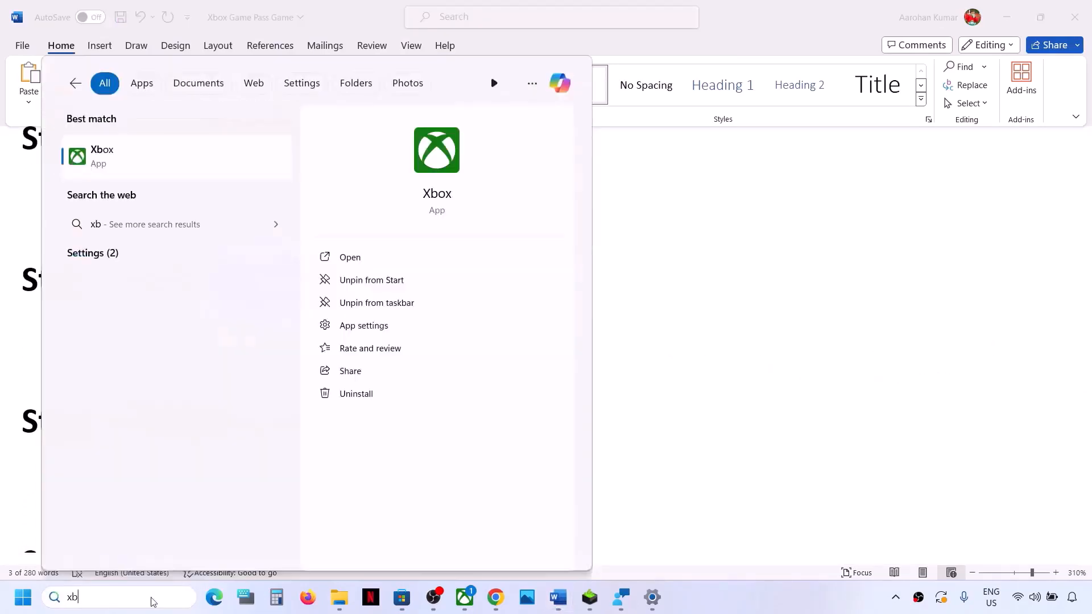
pyautogui.rightClick(112, 159)
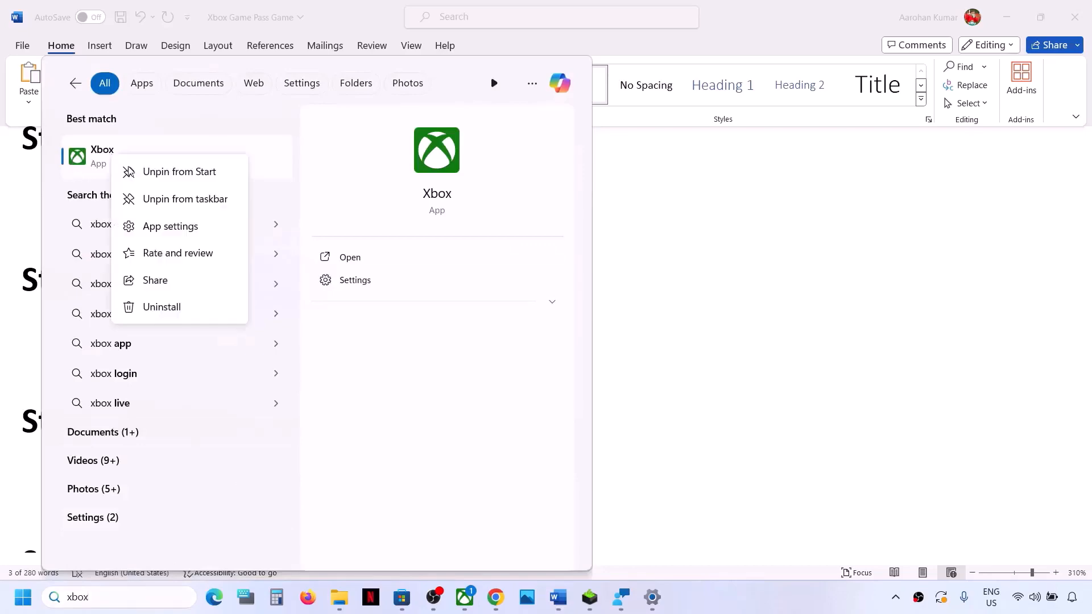
pyautogui.click(174, 224)
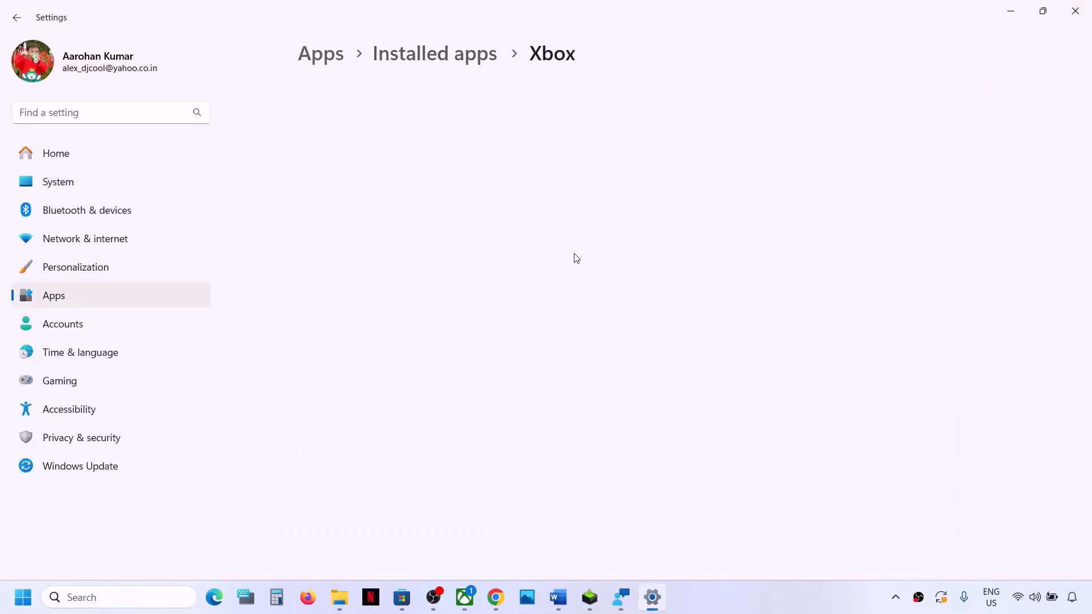
pyautogui.scroll(-8, 576, 258)
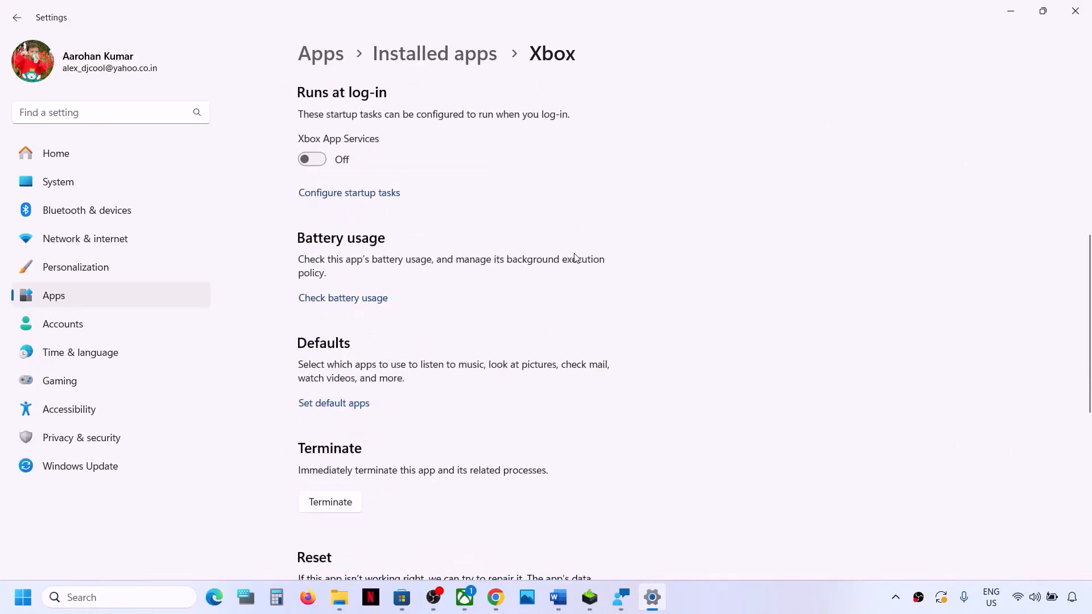
pyautogui.scroll(-4, 575, 257)
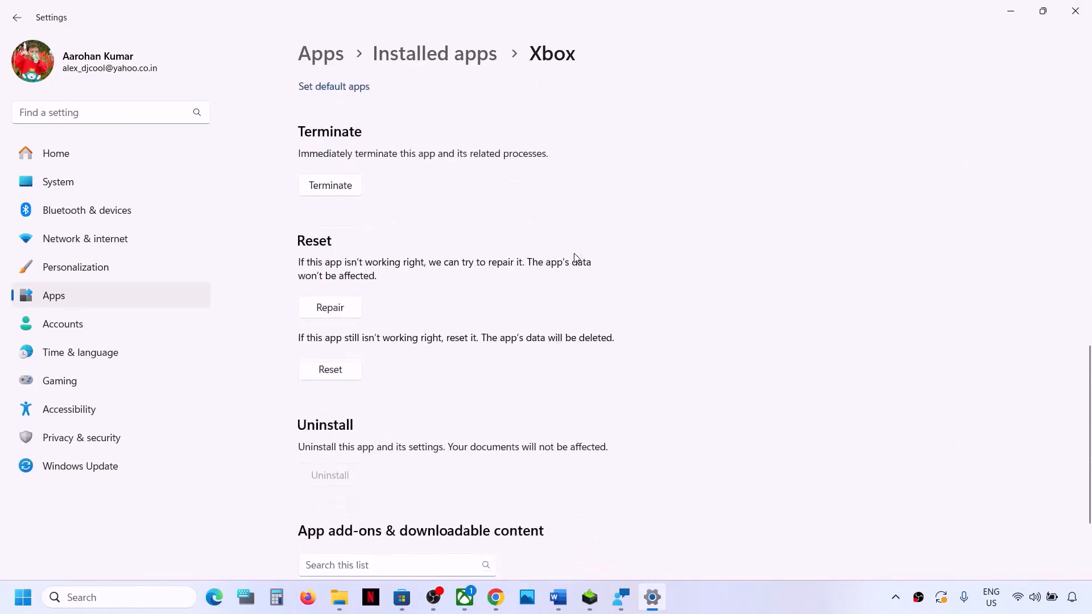
pyautogui.click(338, 300)
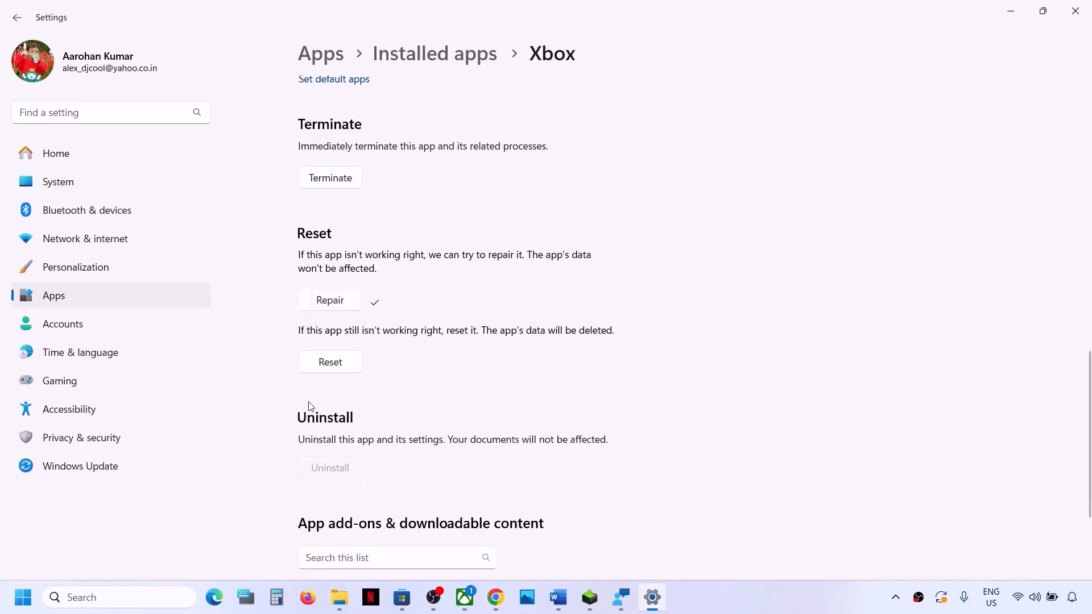
pyautogui.click(322, 369)
pyautogui.click(414, 330)
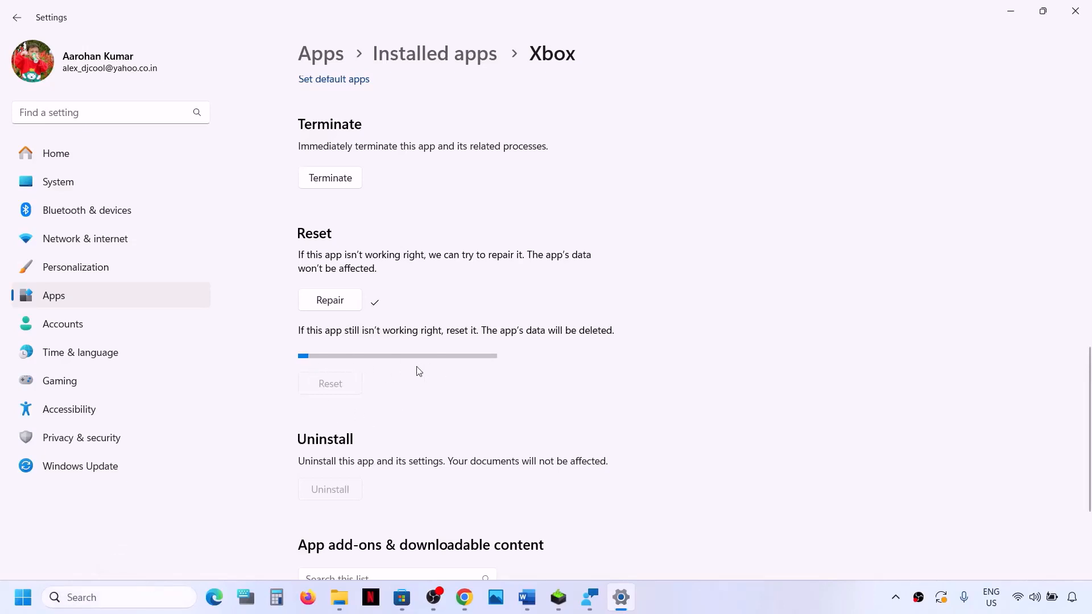
# Step: Find Microsoft Store through Windows search, open its app settings, and repair and reset it
pyautogui.click(83, 598)
pyautogui.write('store')
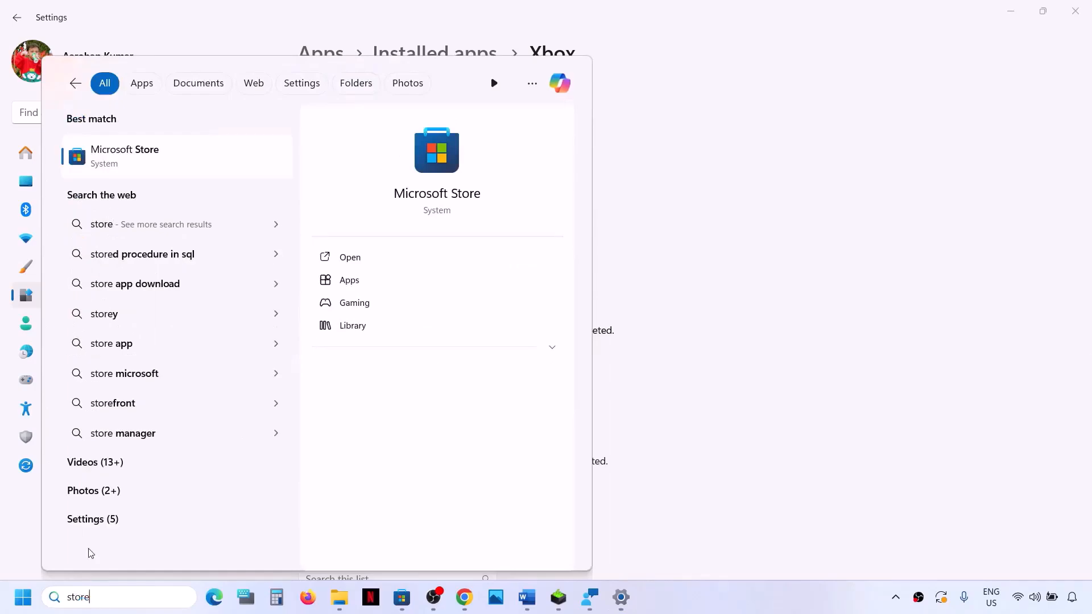
pyautogui.rightClick(149, 161)
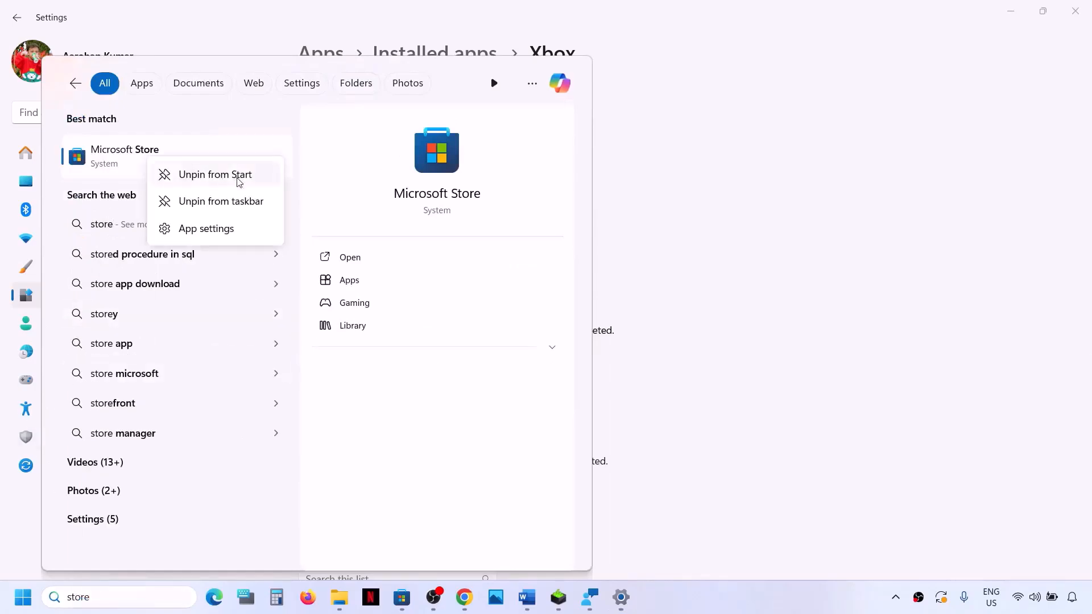
pyautogui.click(213, 229)
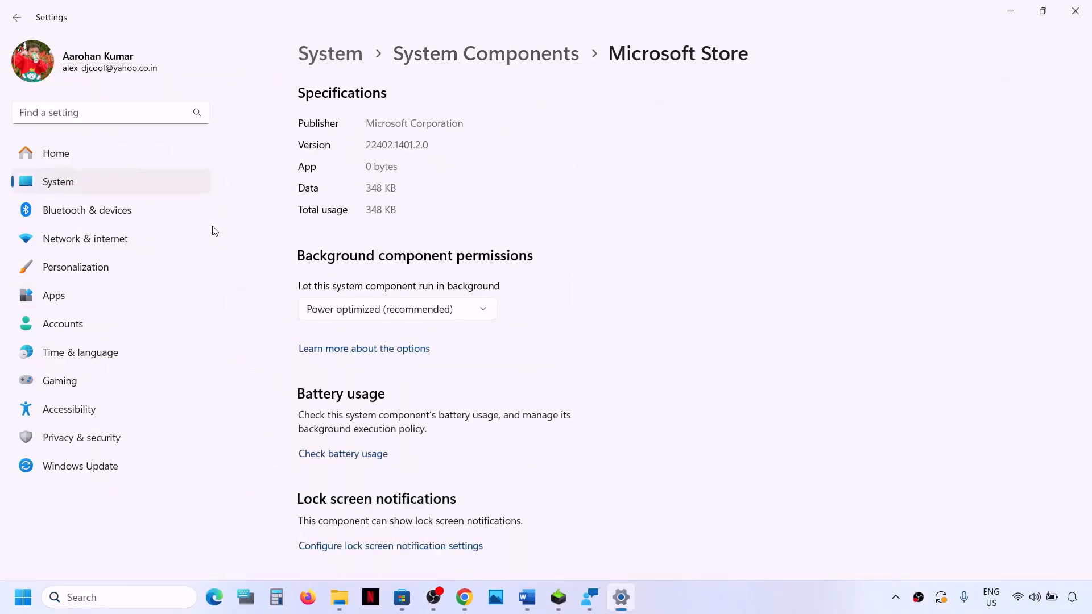
pyautogui.scroll(-8, 422, 308)
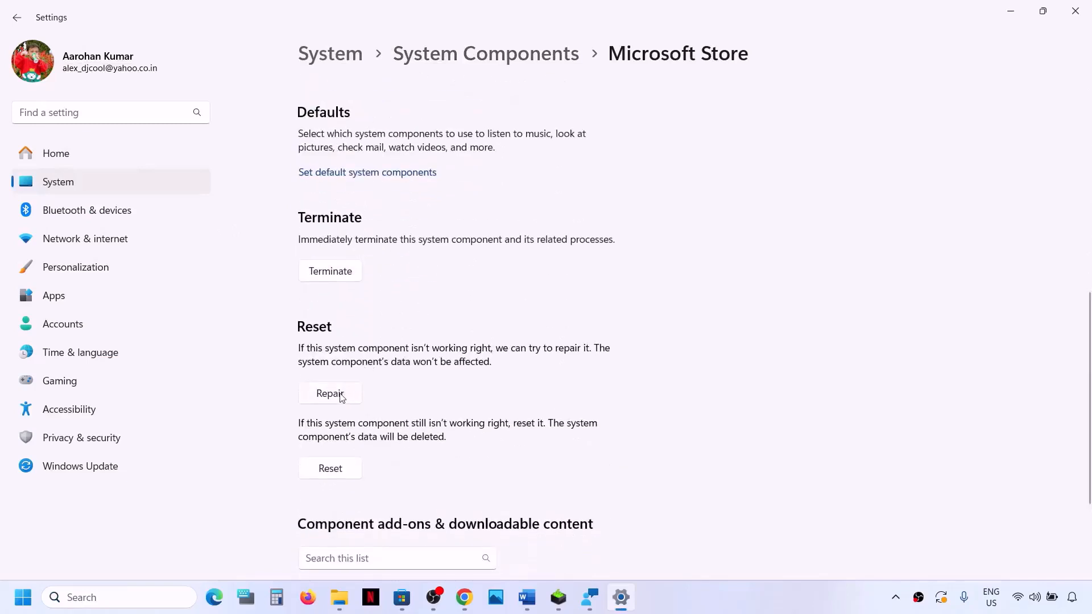
pyautogui.click(339, 397)
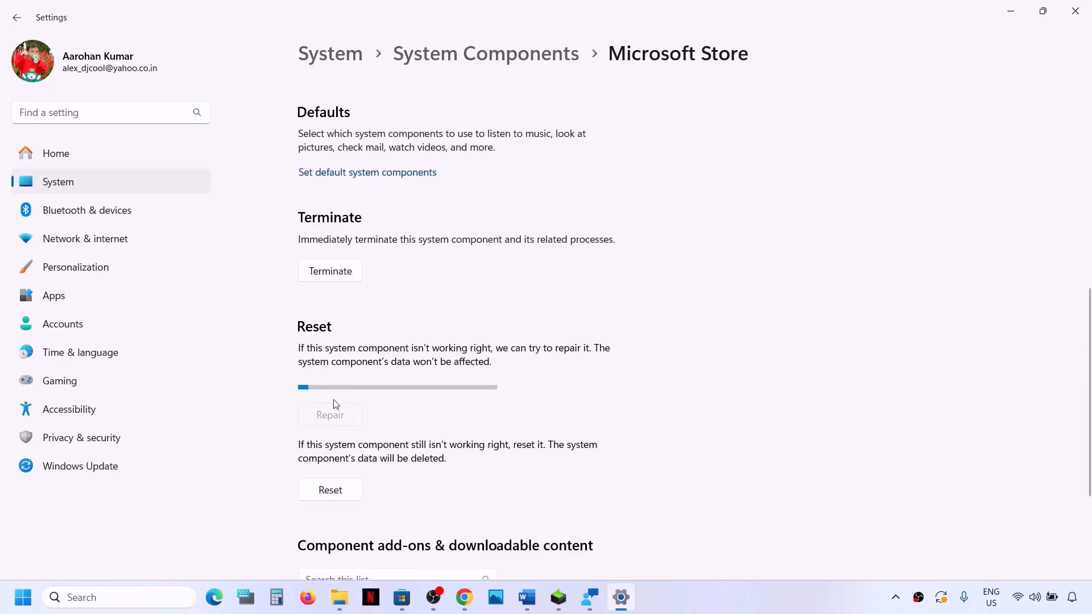
pyautogui.click(331, 491)
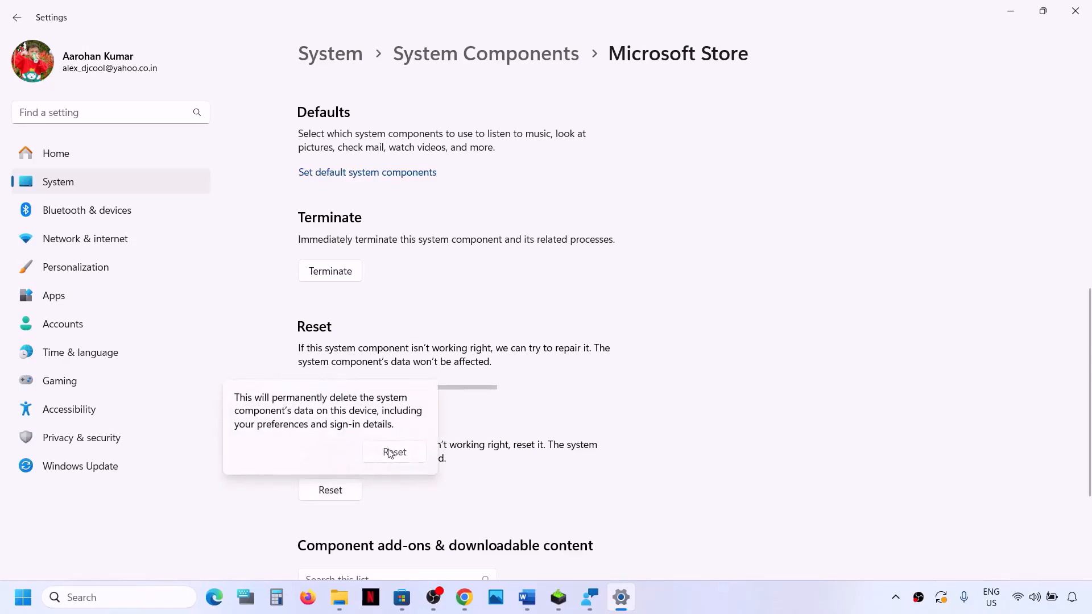
pyautogui.click(395, 452)
# Step: Switch to the Word document and copy the whole Get-AppxPackage command under Step 14
pyautogui.click(527, 597)
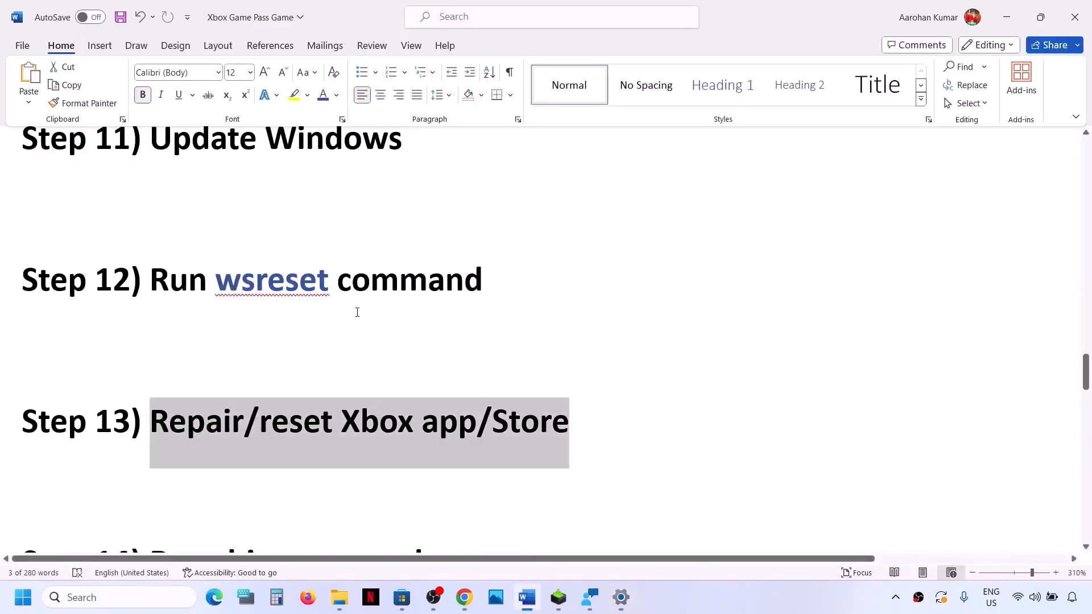
pyautogui.scroll(-3, 357, 311)
pyautogui.scroll(-3, 188, 358)
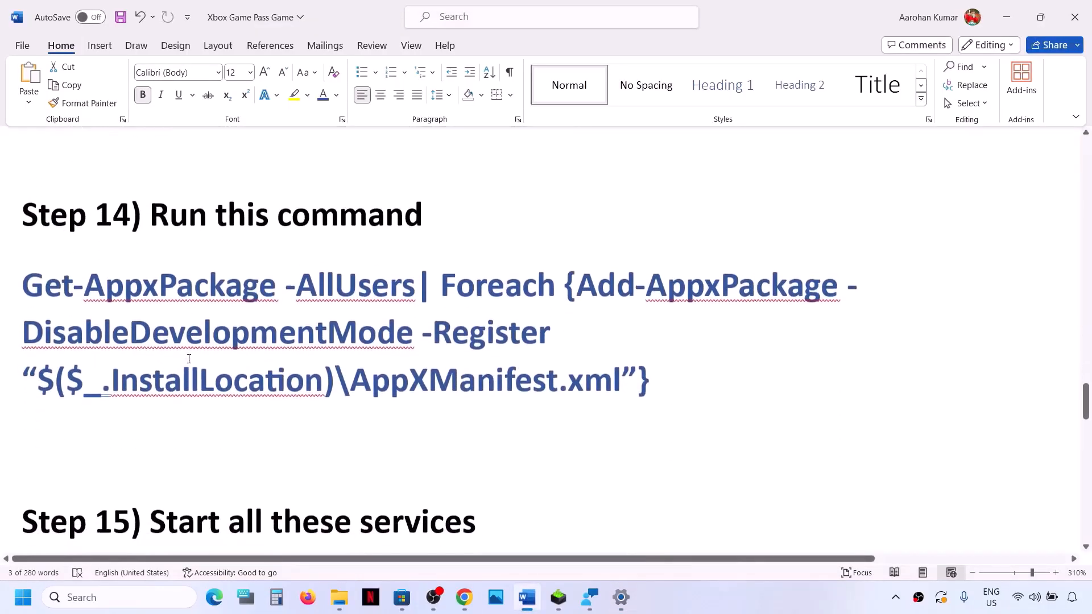
pyautogui.moveTo(677, 368); pyautogui.dragTo(23, 282)
pyautogui.rightClick(124, 297)
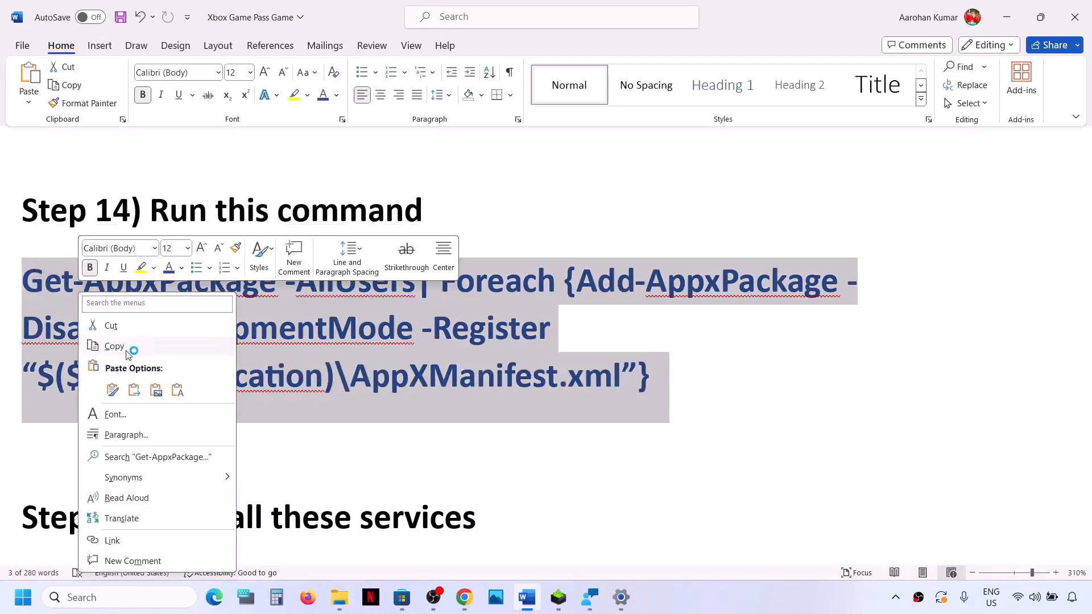
pyautogui.click(132, 347)
# Step: Open Windows PowerShell as administrator and run the copied Get-AppxPackage command to re-register the apps for all users
pyautogui.click(137, 599)
pyautogui.write('po')
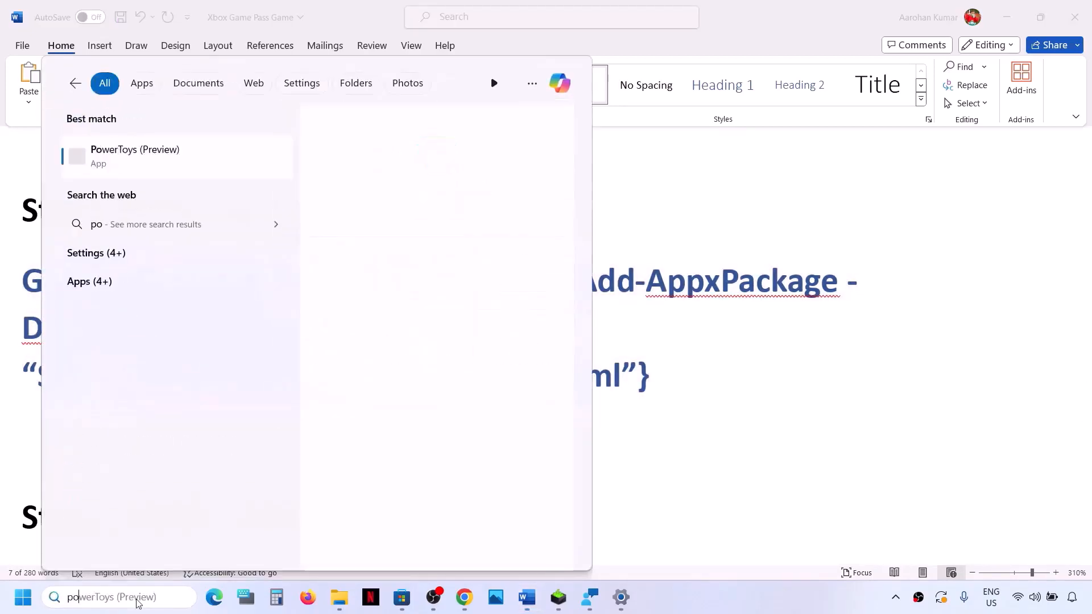
pyautogui.write('wershell')
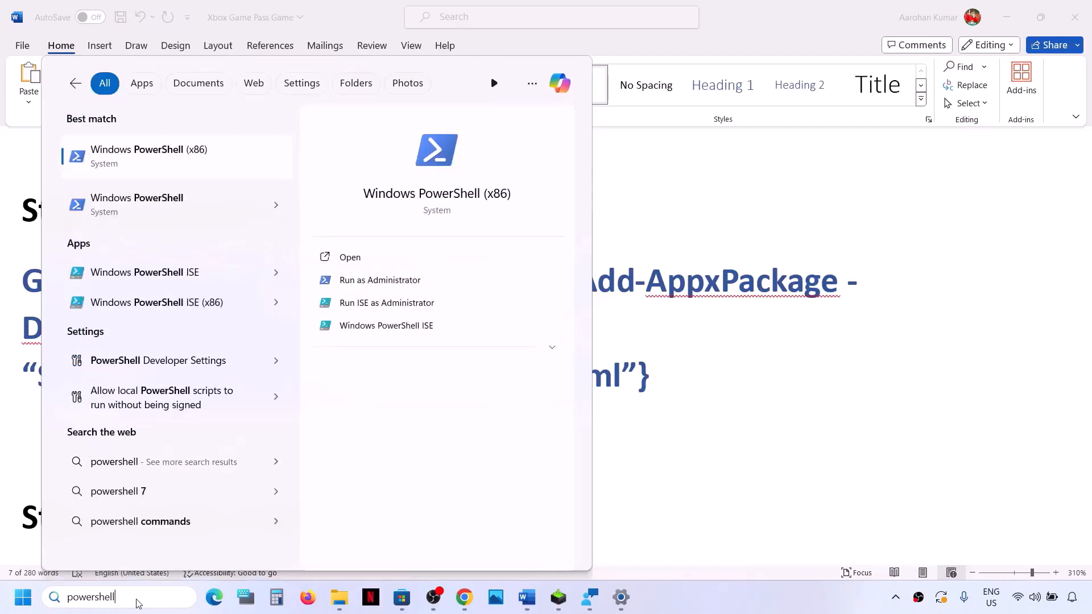
pyautogui.rightClick(170, 211)
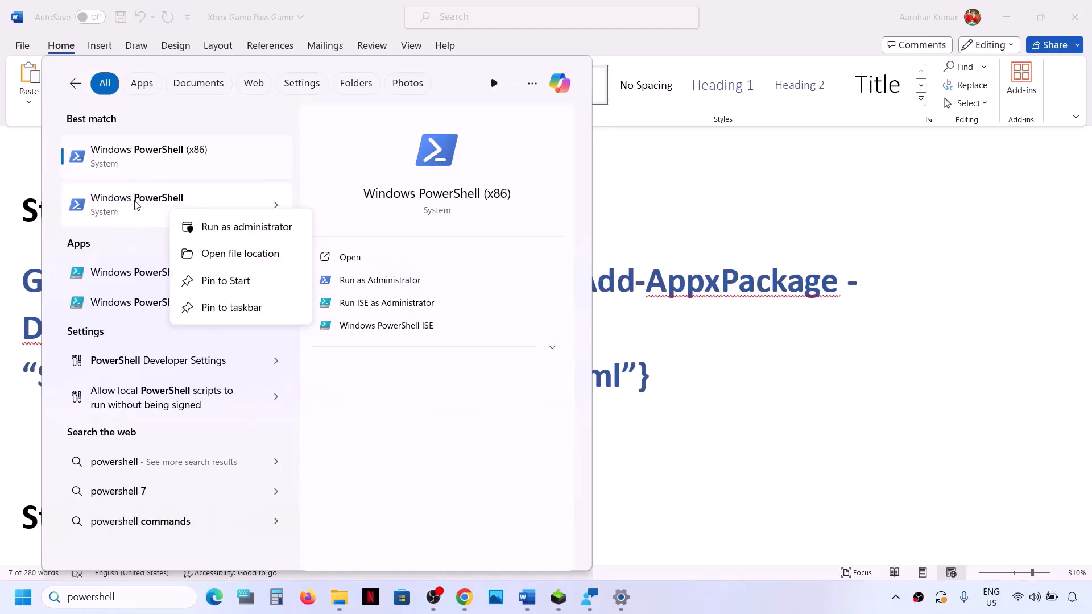
pyautogui.click(240, 227)
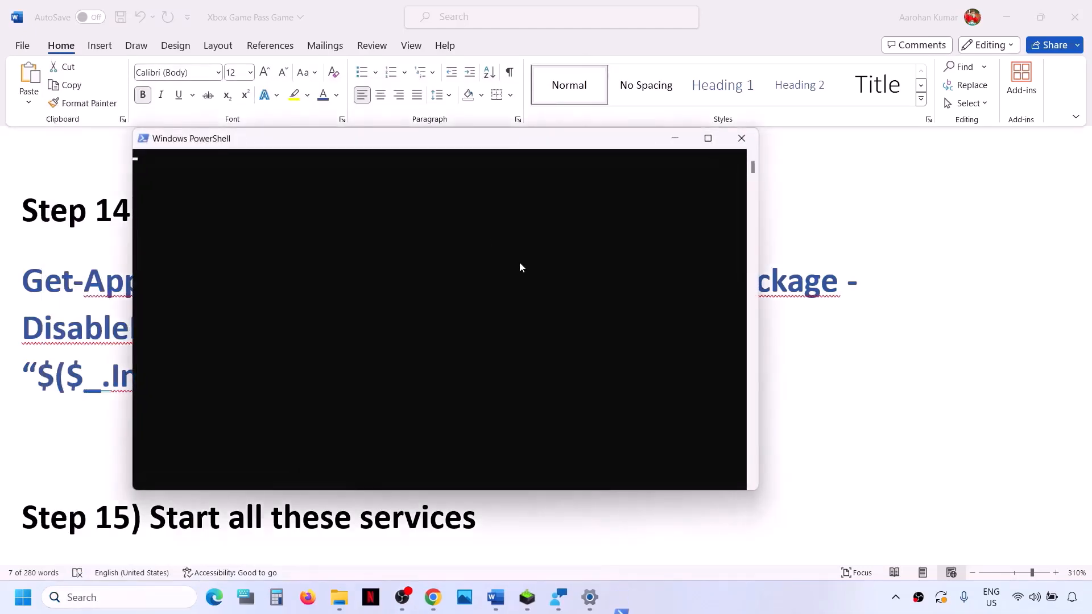
pyautogui.rightClick(517, 262)
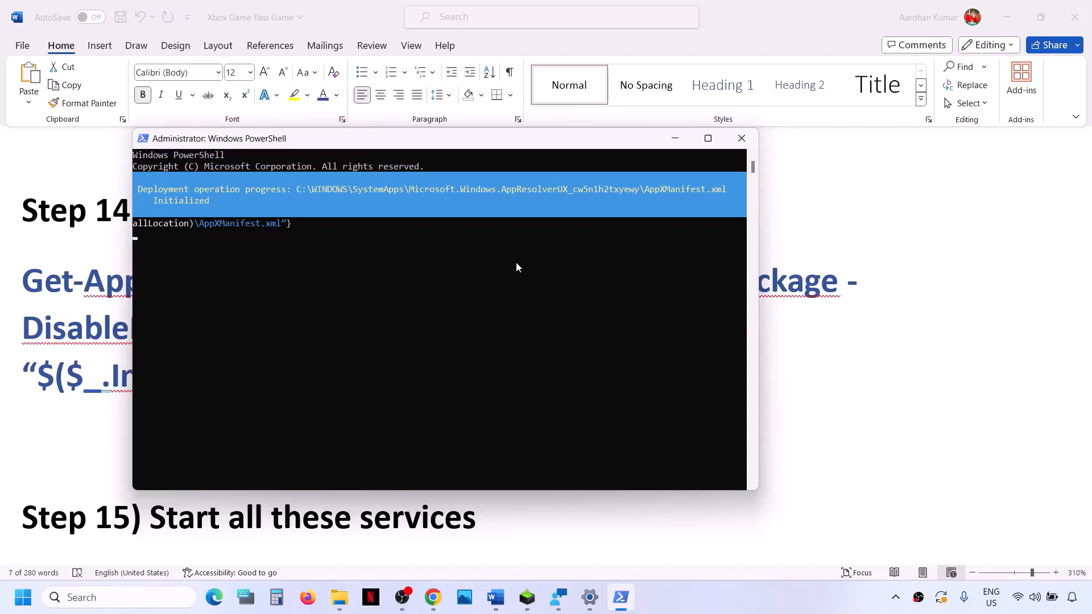
pyautogui.click(769, 604)
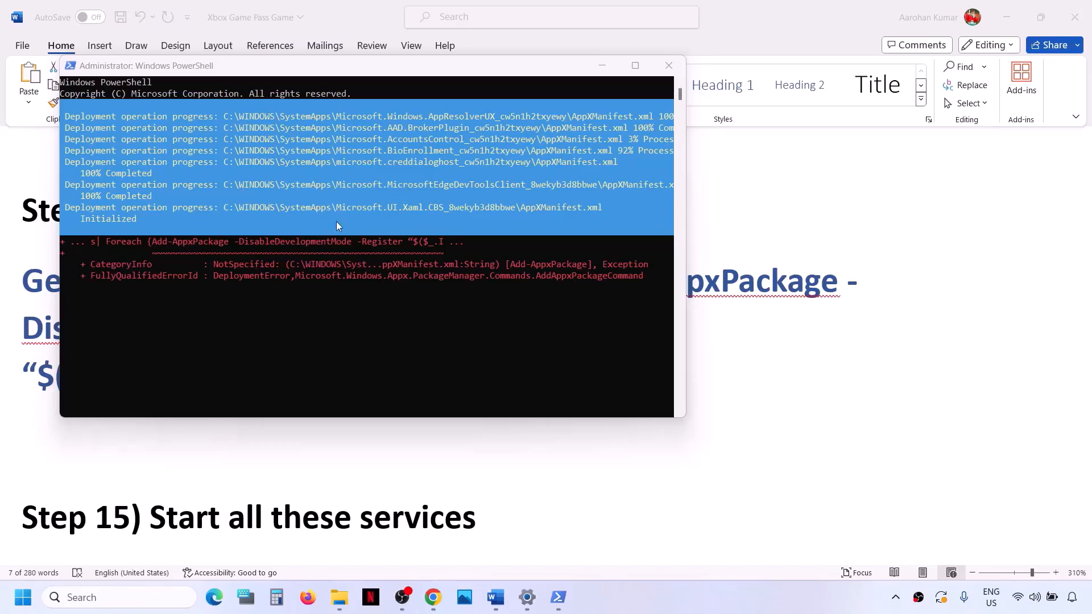
# Step: Leave PowerShell running, show the Start power options over the Word document and close them again
pyautogui.hotkey('alt', 'Tab')
pyautogui.press('super')
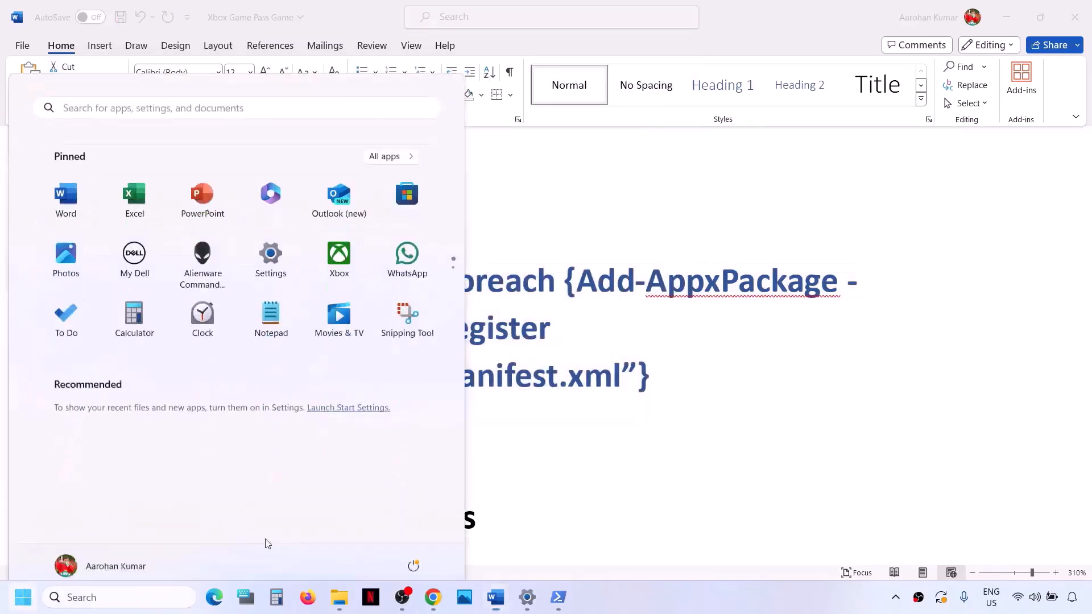
pyautogui.click(413, 549)
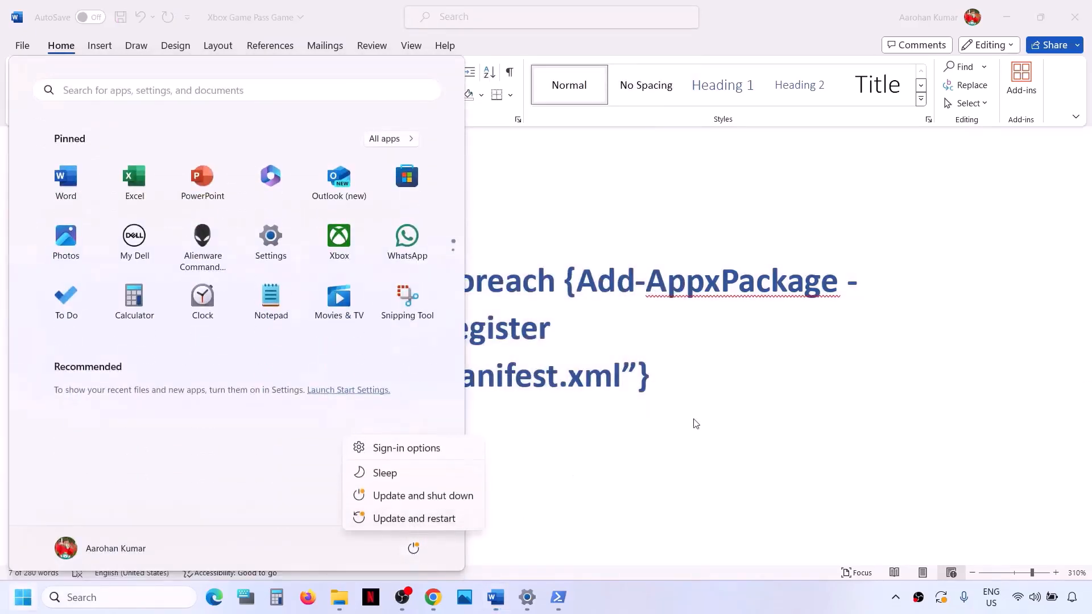
pyautogui.press('Escape')
pyautogui.press('Escape')
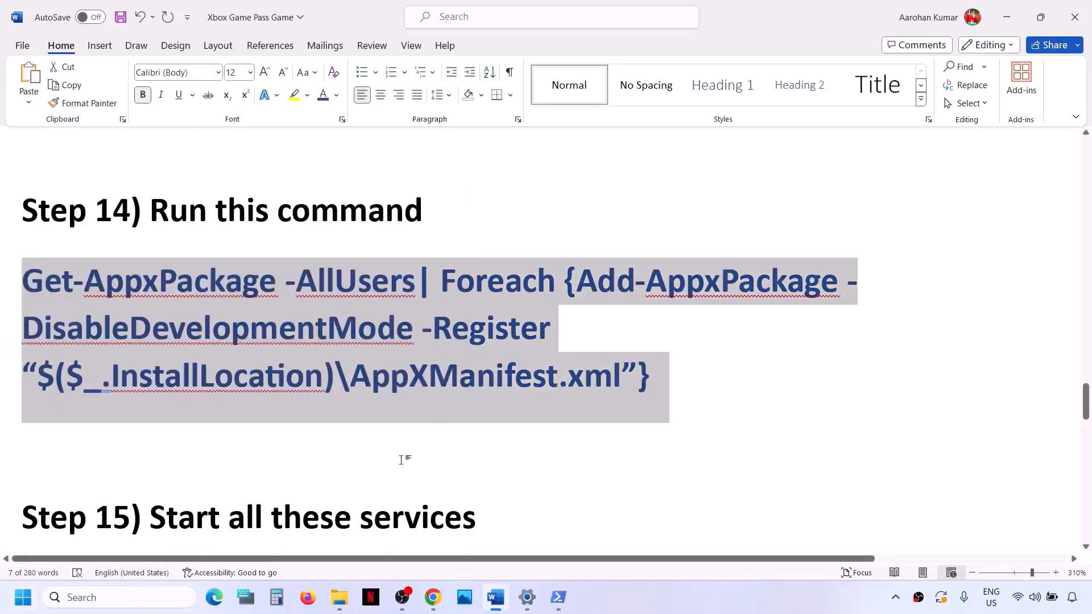
# Step: Review the Step 15 service list in the Word document, find Services through Windows search and open it in a maximized window
pyautogui.scroll(-3, 402, 458)
pyautogui.scroll(-3, 402, 460)
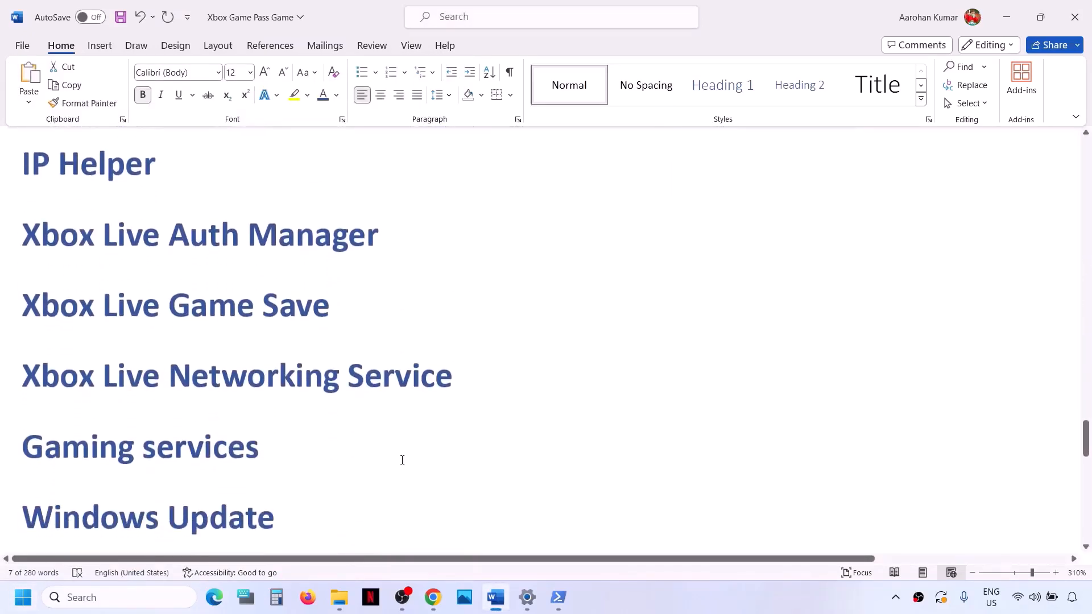
pyautogui.scroll(1, 402, 459)
pyautogui.click(111, 604)
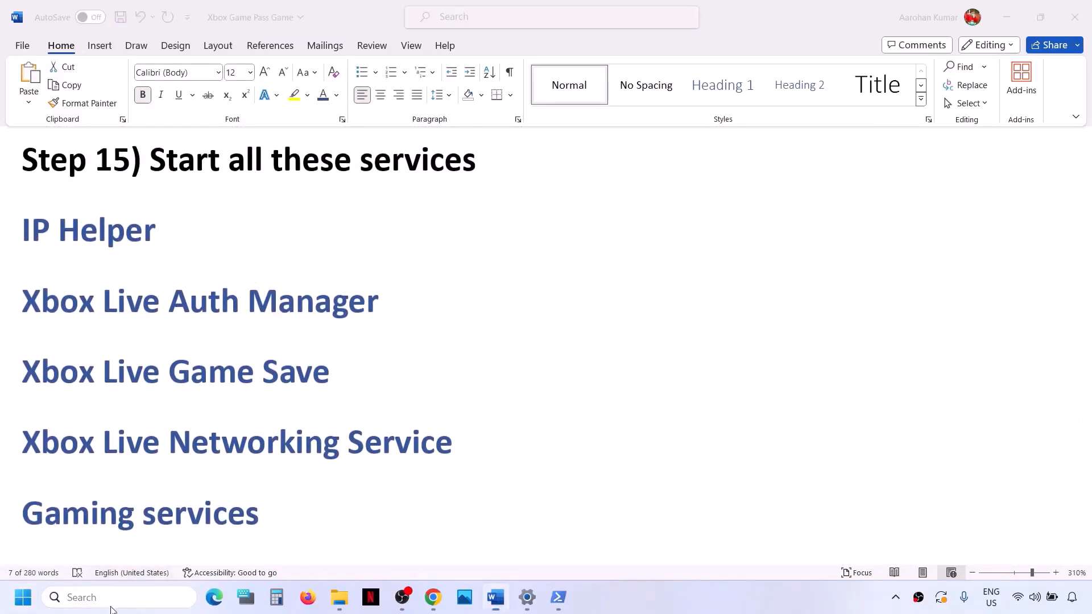
pyautogui.write('services')
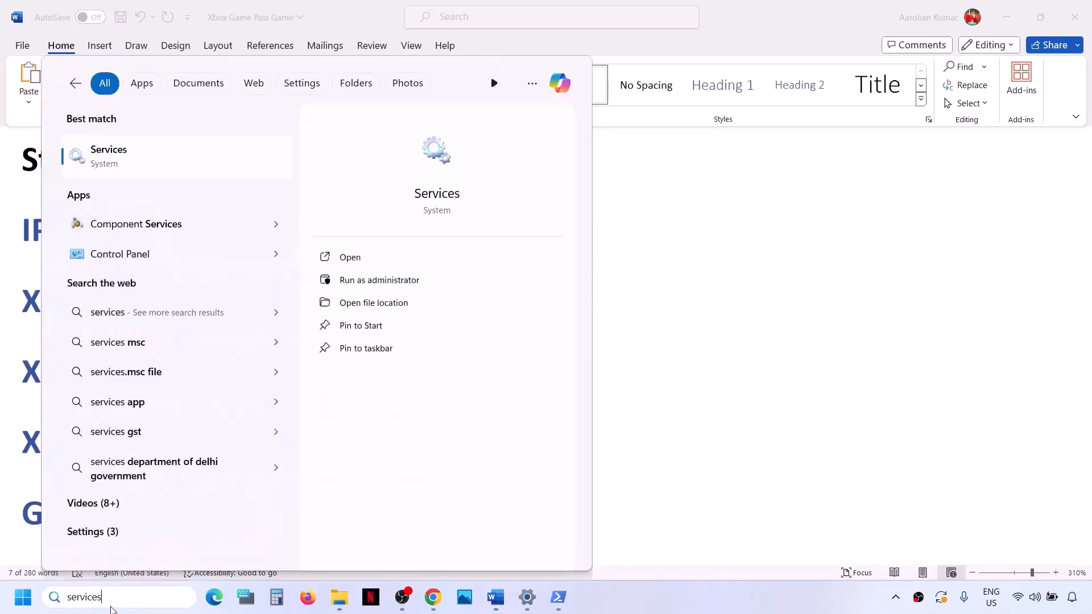
pyautogui.press('Return')
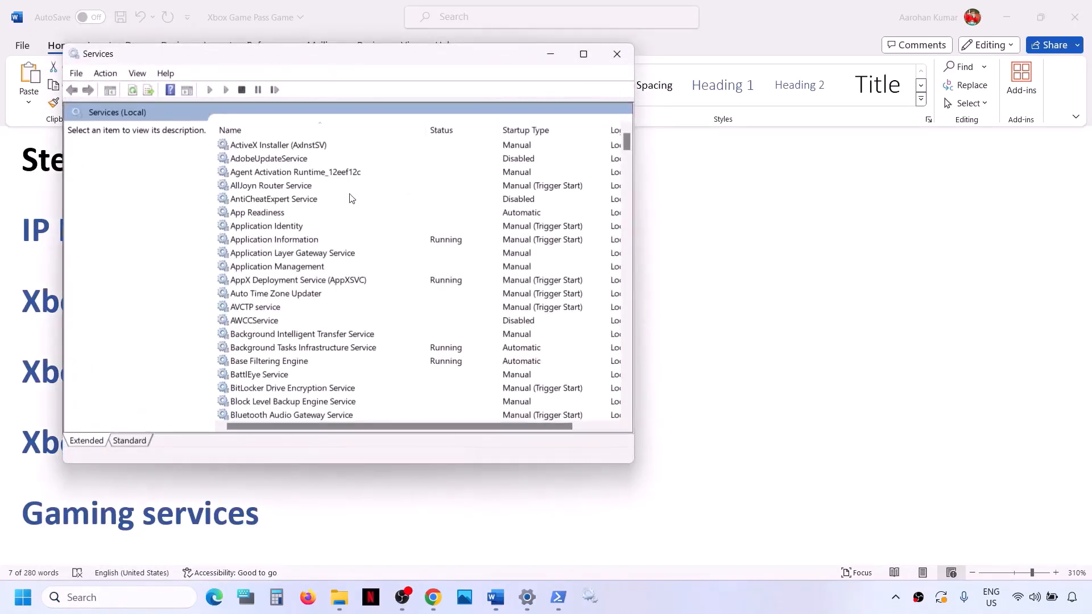
pyautogui.click(584, 55)
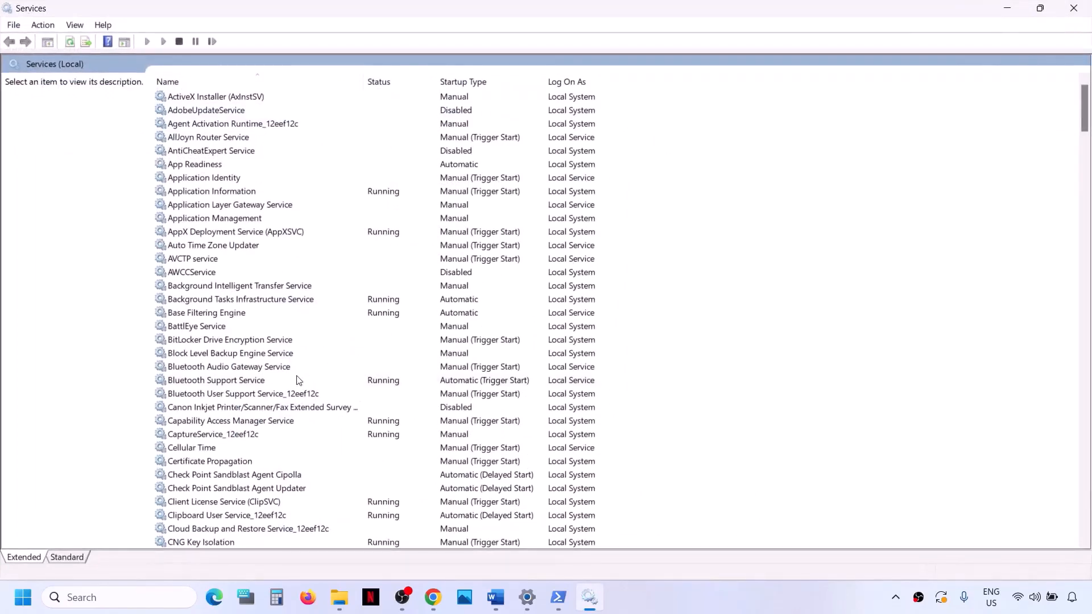
# Step: Set the IP Helper service's startup type to Automatic, apply it and close its properties
pyautogui.press('i')
pyautogui.click(176, 327)
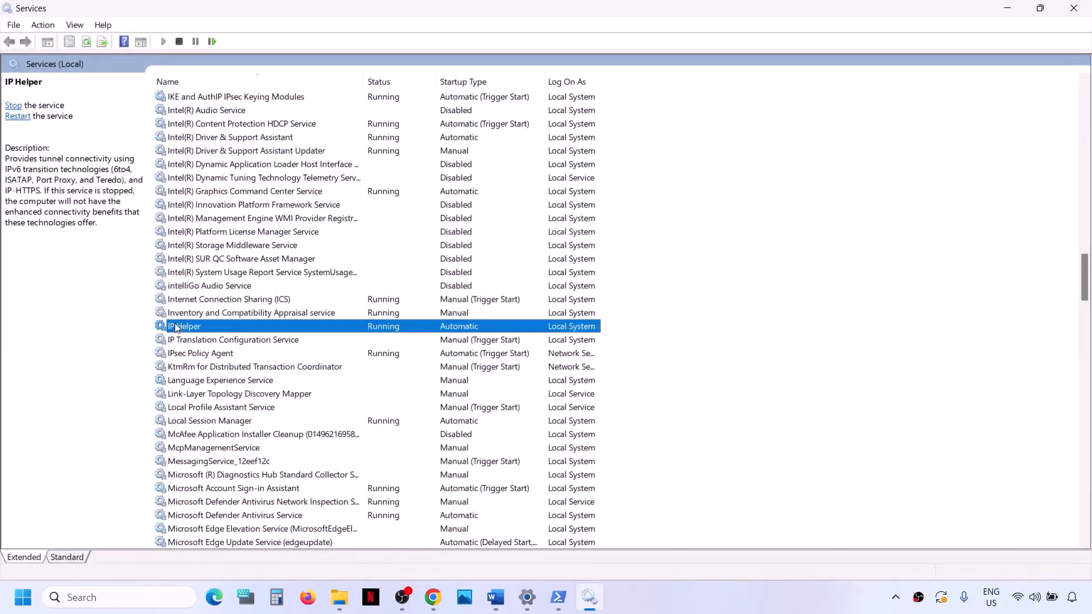
pyautogui.doubleClick(189, 329)
pyautogui.click(510, 281)
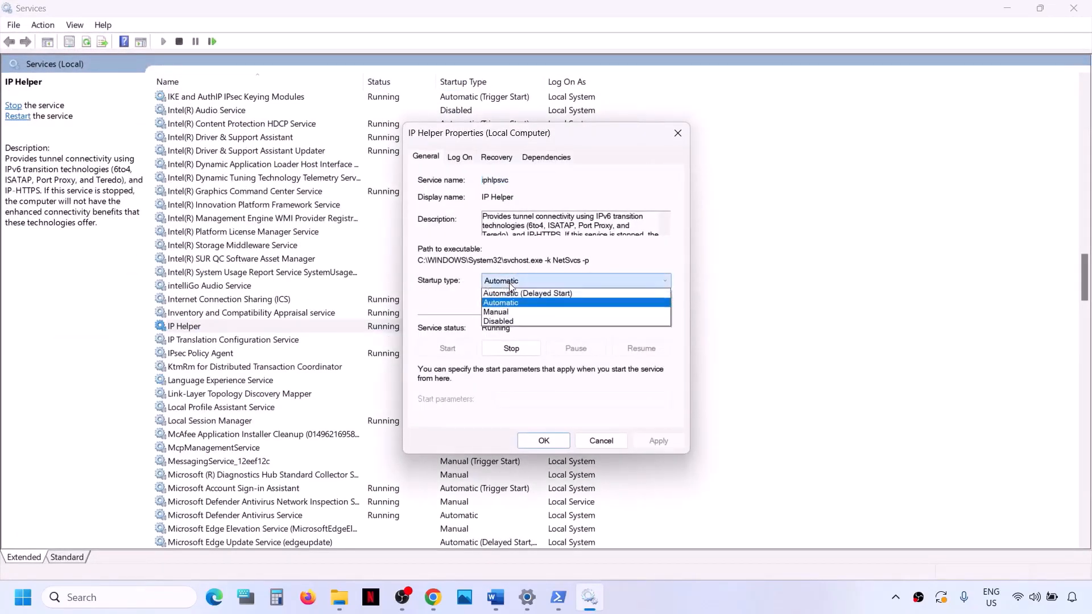
pyautogui.click(523, 304)
pyautogui.click(655, 443)
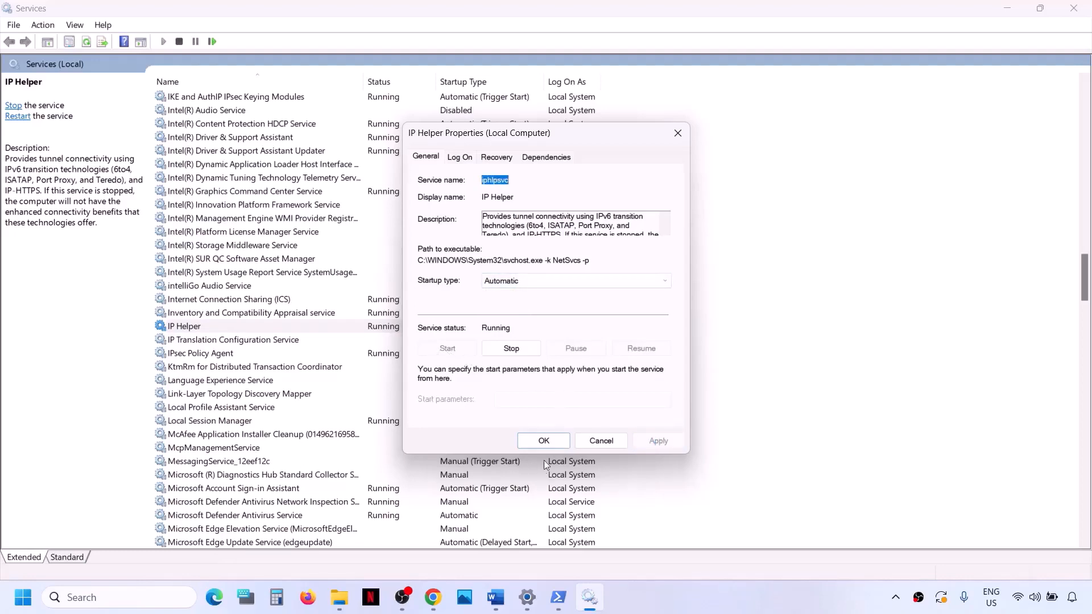
pyautogui.click(545, 442)
# Step: Jump to the Xbox services and set Xbox Accessory Management Service's startup type to Automatic, applying and closing its properties
pyautogui.click(258, 409)
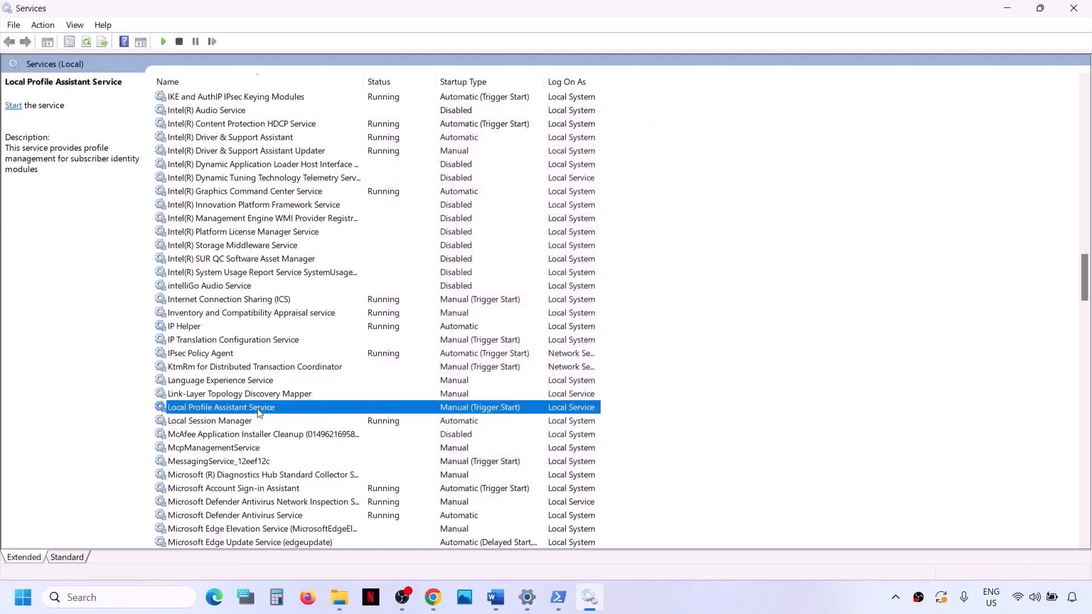
pyautogui.press('x')
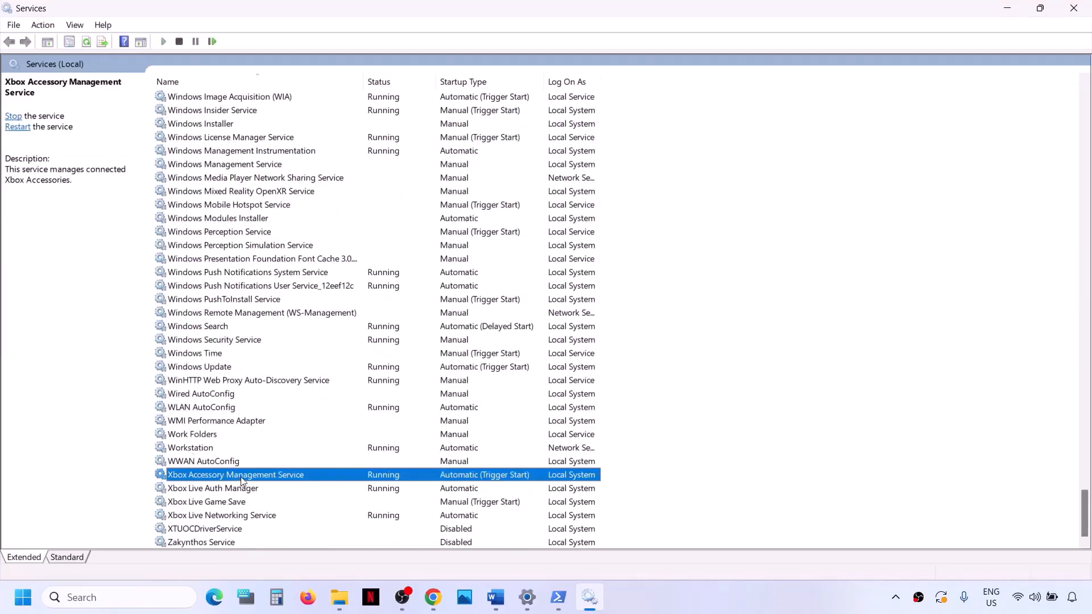
pyautogui.doubleClick(257, 476)
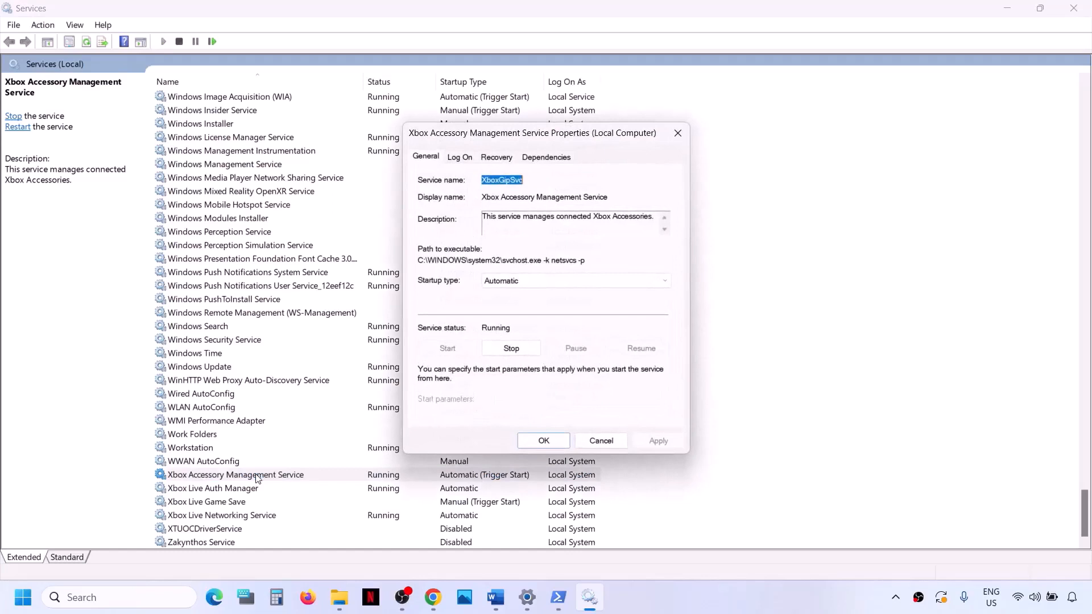
pyautogui.click(546, 285)
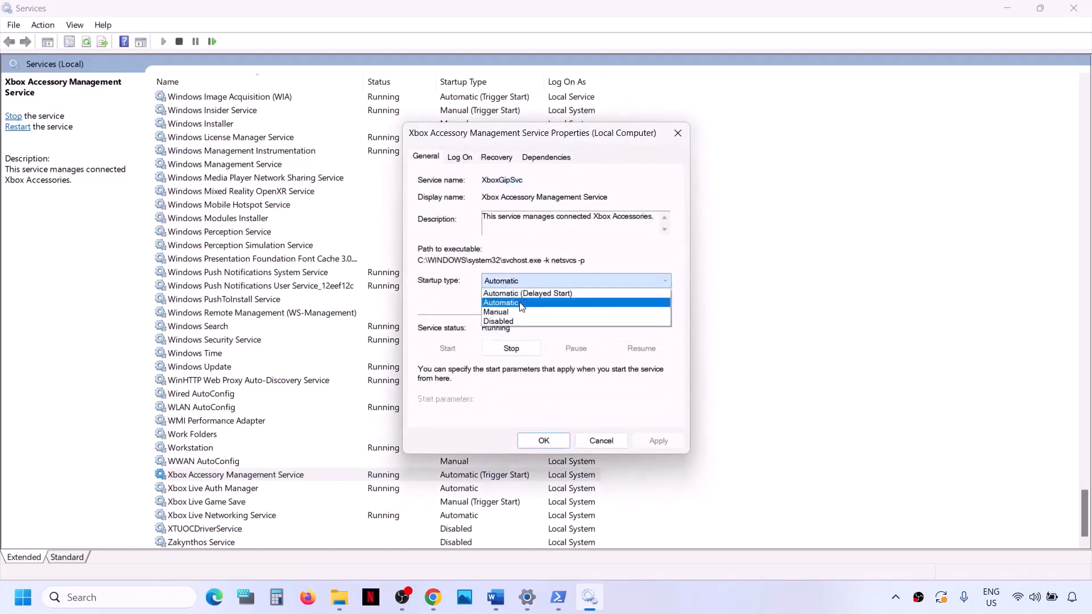
pyautogui.click(522, 307)
pyautogui.click(658, 441)
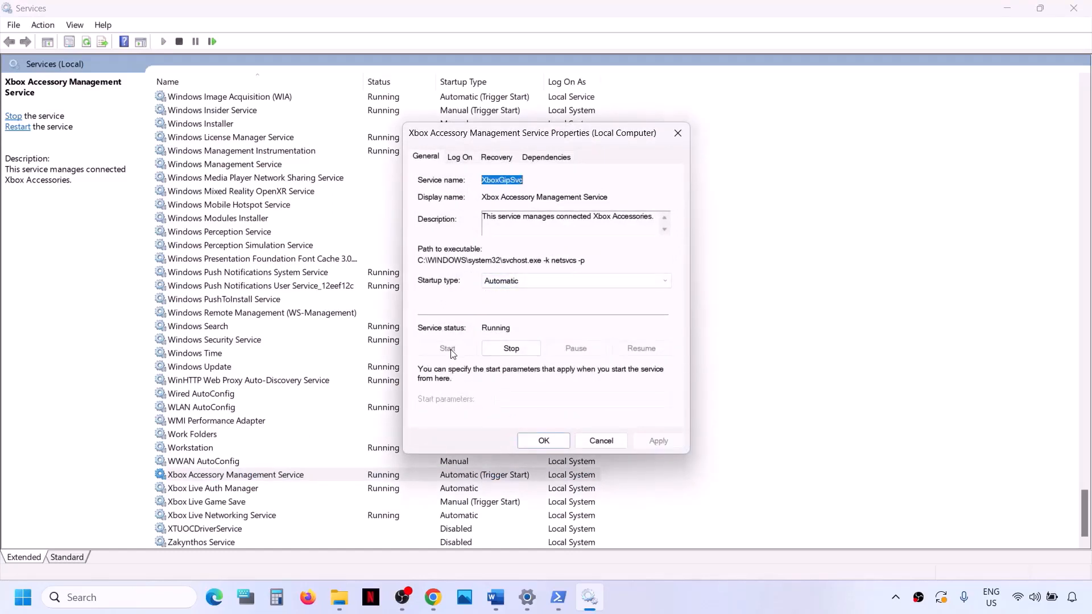
pyautogui.click(543, 441)
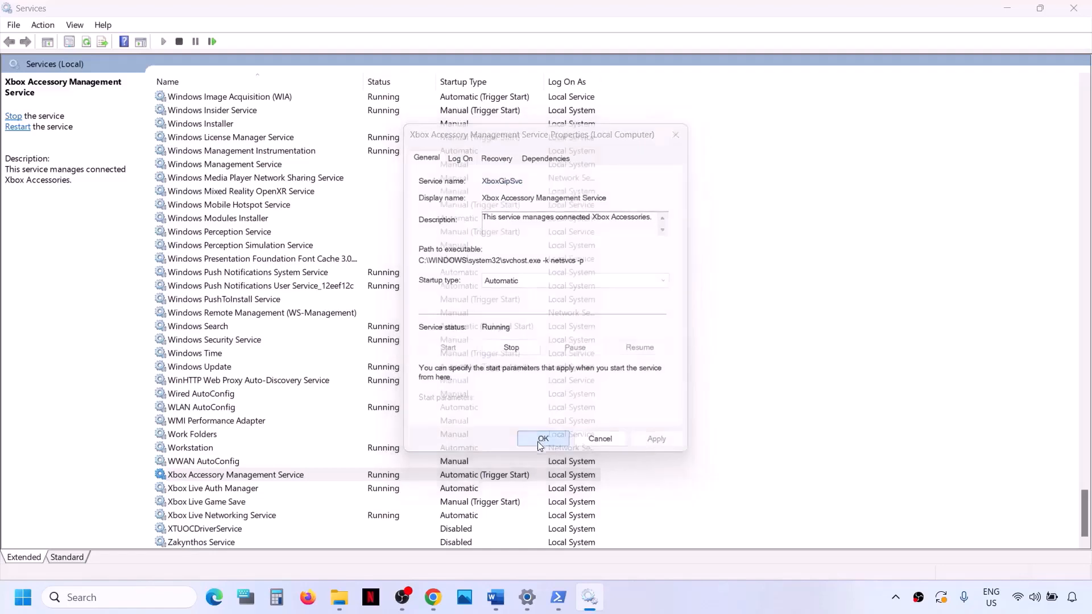
# Step: Set the startup type of Xbox Live Auth Manager to Automatic, apply it and close its properties
pyautogui.doubleClick(204, 490)
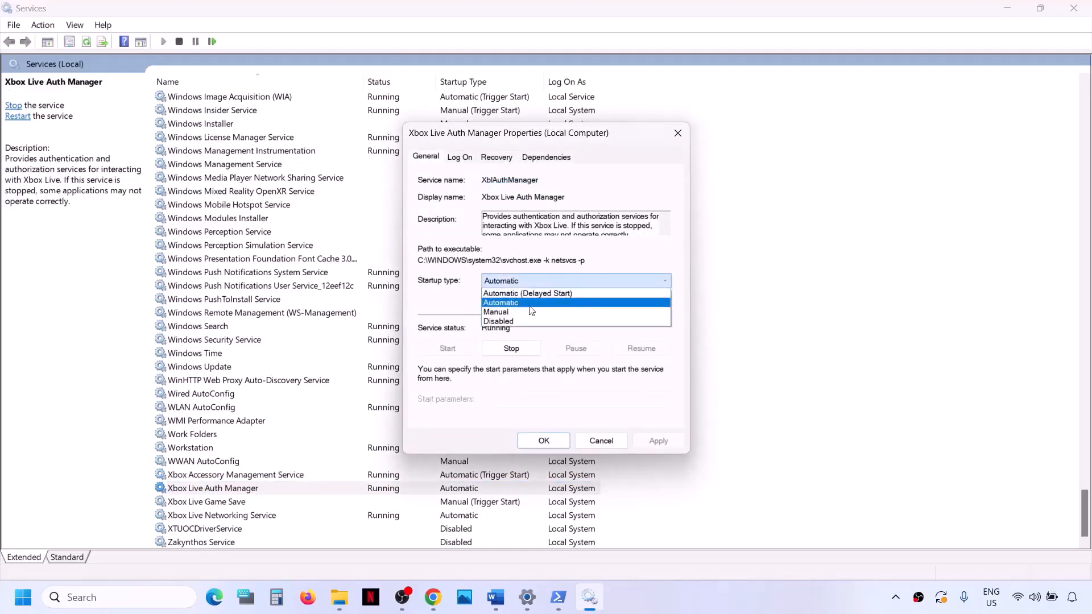
pyautogui.click(528, 304)
pyautogui.click(654, 436)
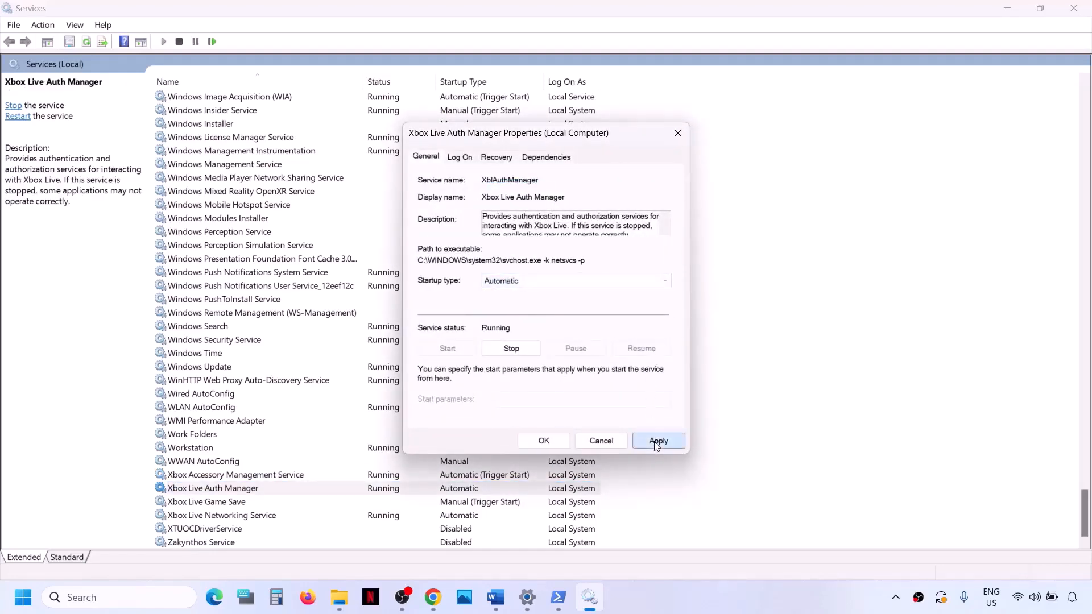
pyautogui.click(543, 441)
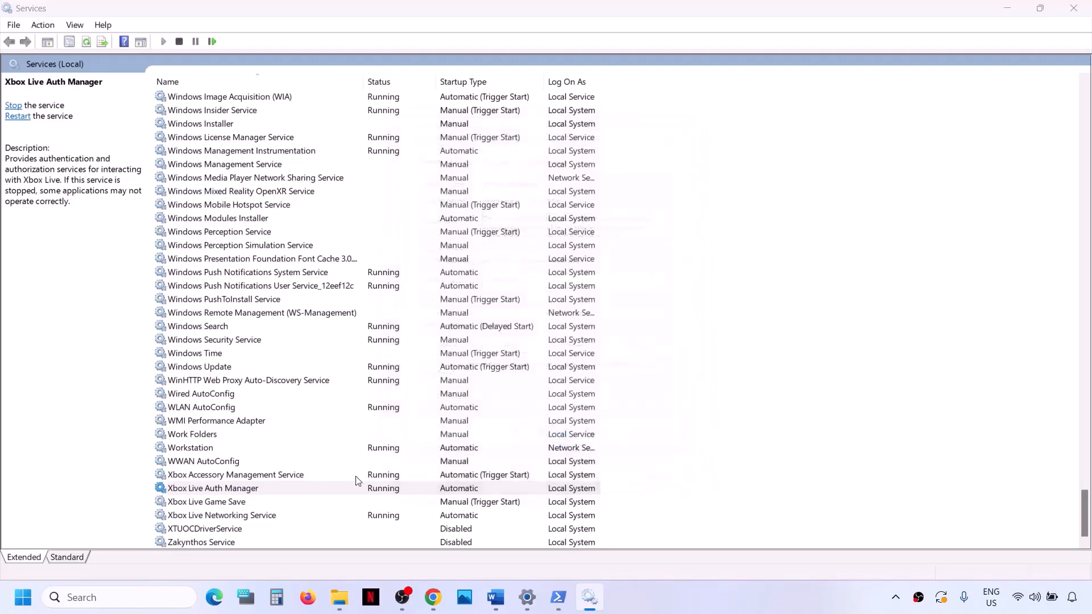
# Step: Set Xbox Live Game Save's startup type to Automatic, apply it and start the service
pyautogui.click(208, 504)
pyautogui.doubleClick(209, 504)
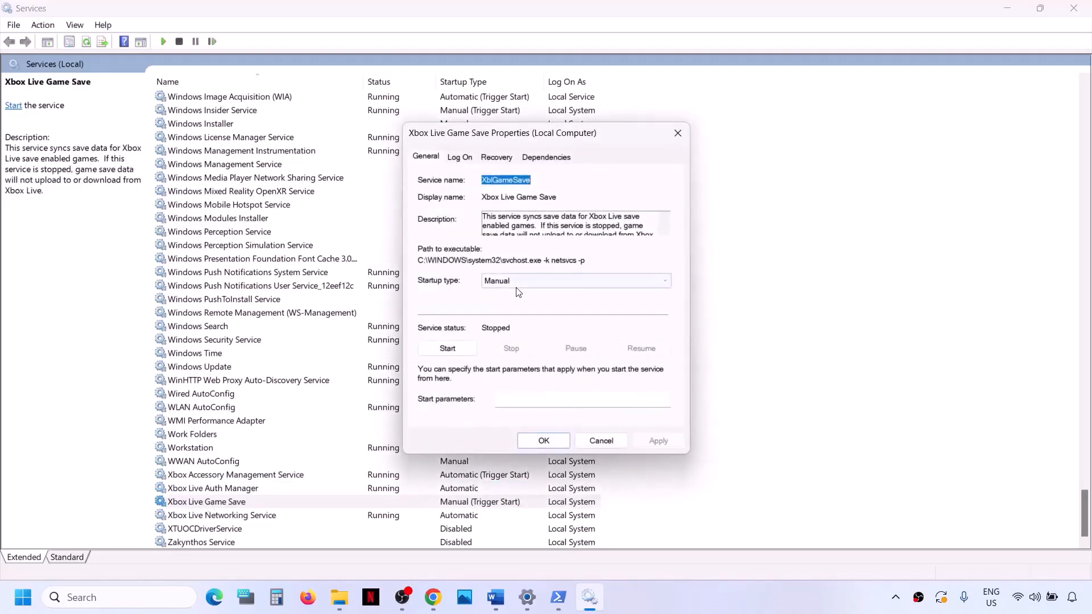
pyautogui.click(515, 281)
pyautogui.click(509, 308)
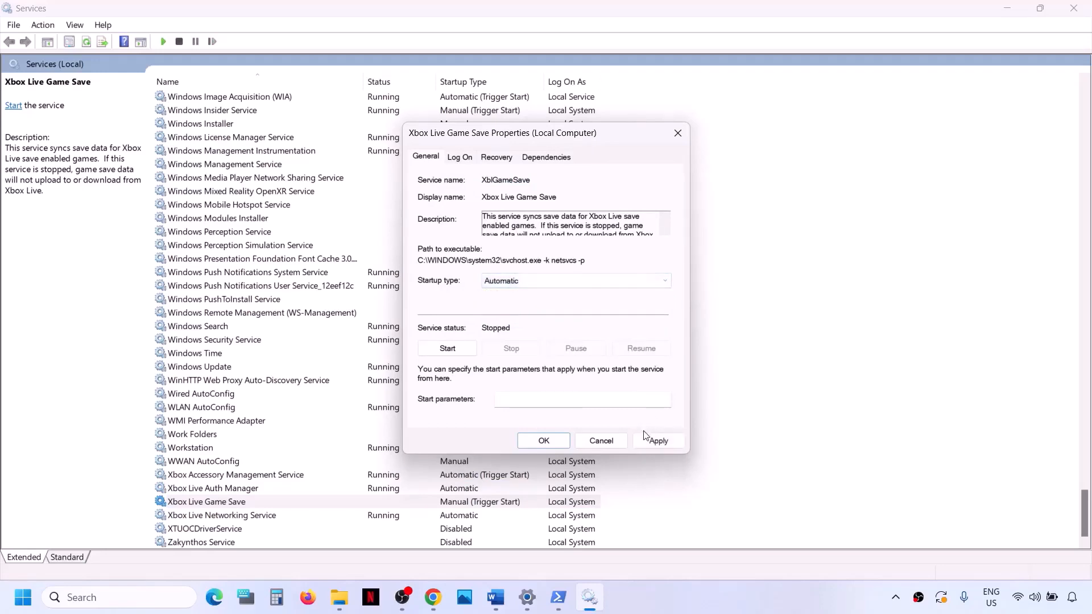
pyautogui.click(655, 441)
pyautogui.click(452, 348)
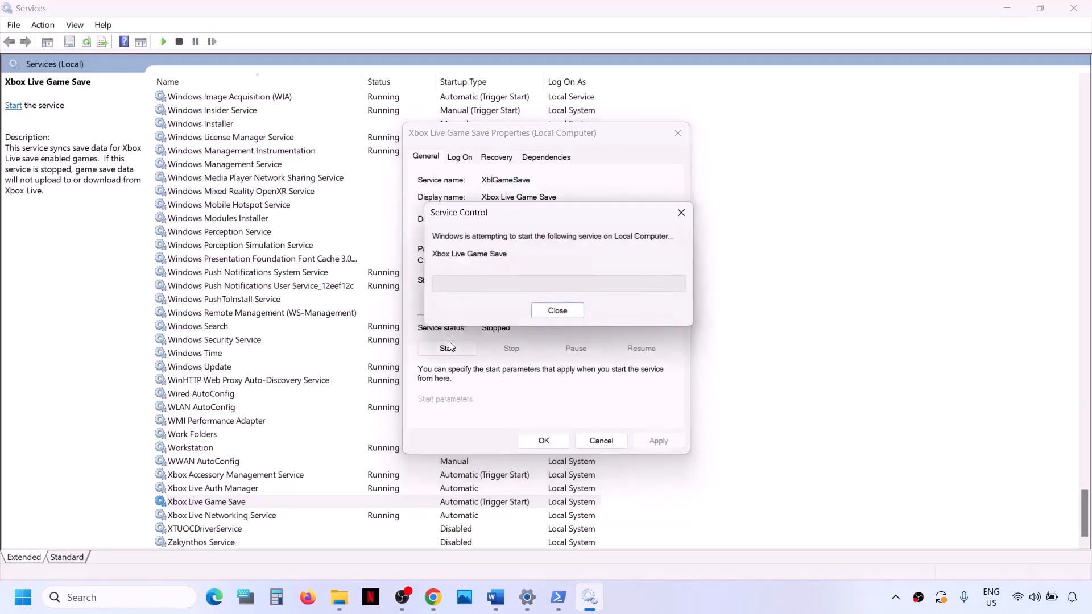
pyautogui.click(545, 442)
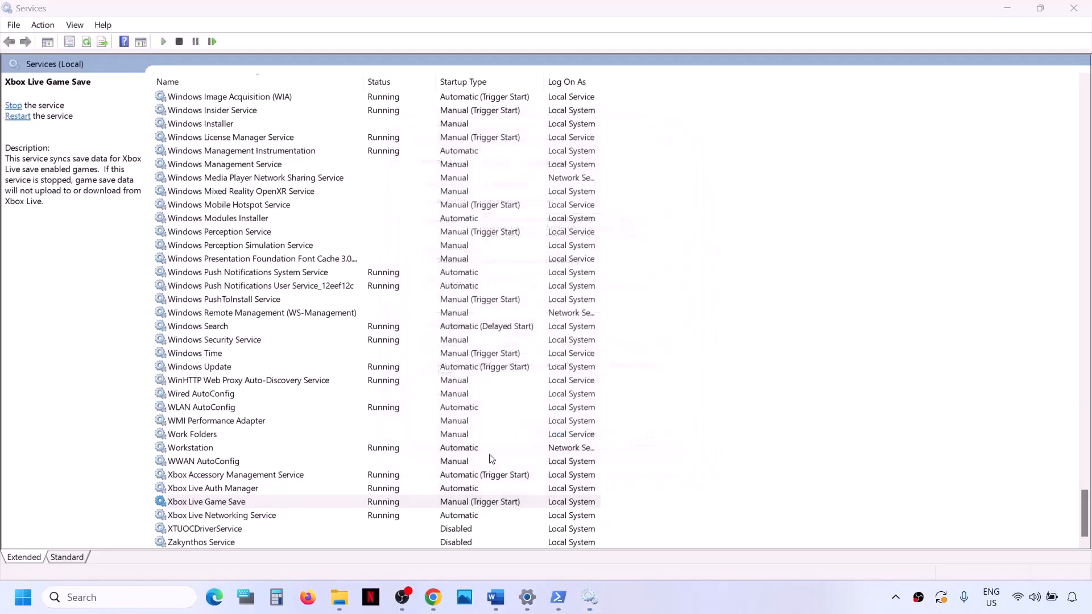
# Step: Set Xbox Live Networking Service to the Automatic startup type, apply it and close its properties
pyautogui.click(246, 517)
pyautogui.doubleClick(247, 518)
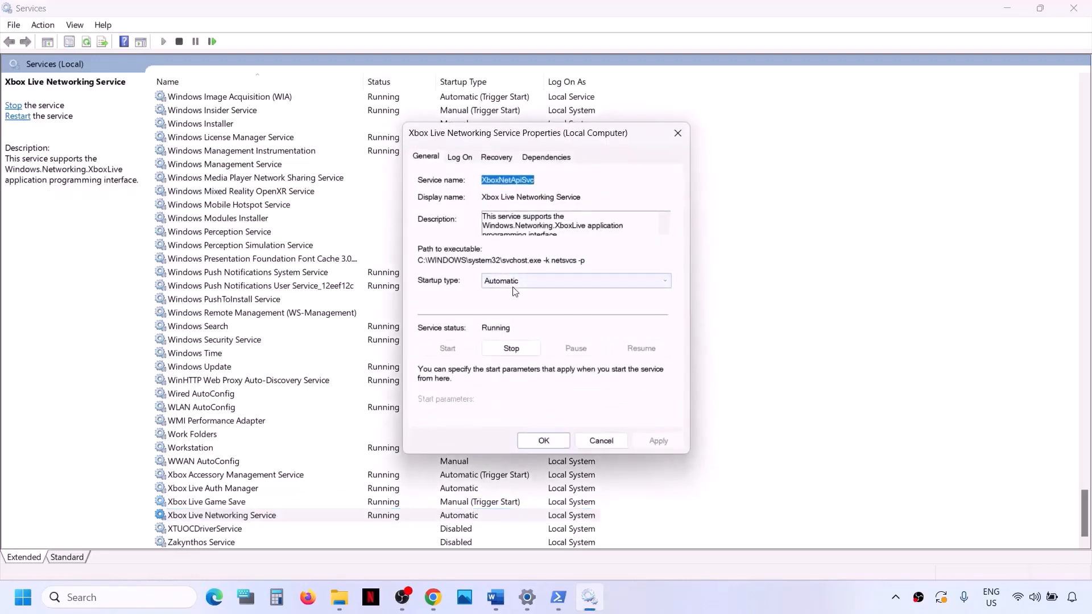
pyautogui.click(548, 281)
pyautogui.click(511, 307)
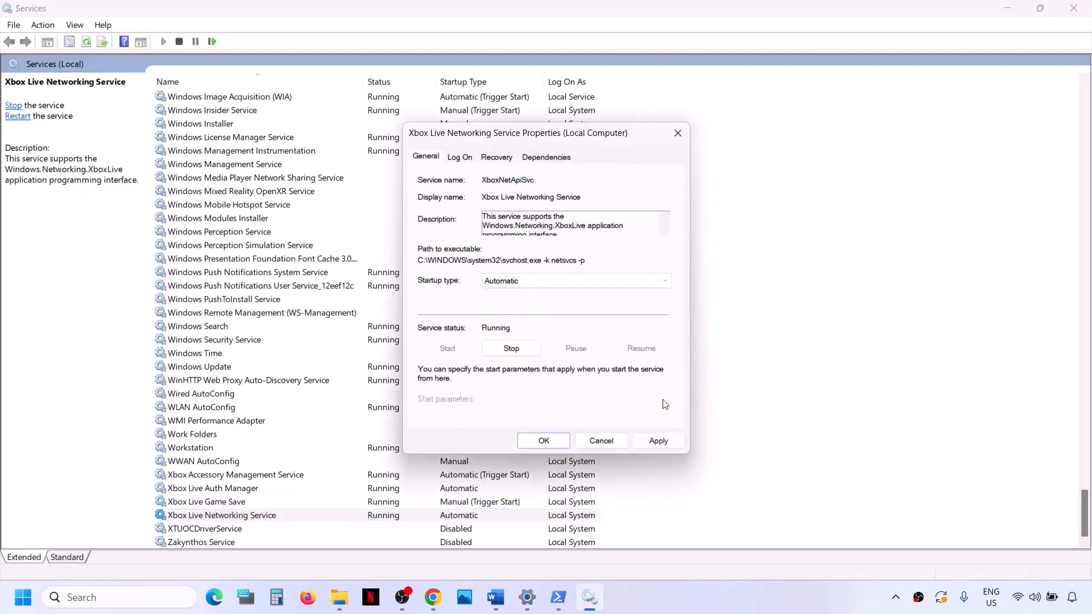
pyautogui.click(639, 446)
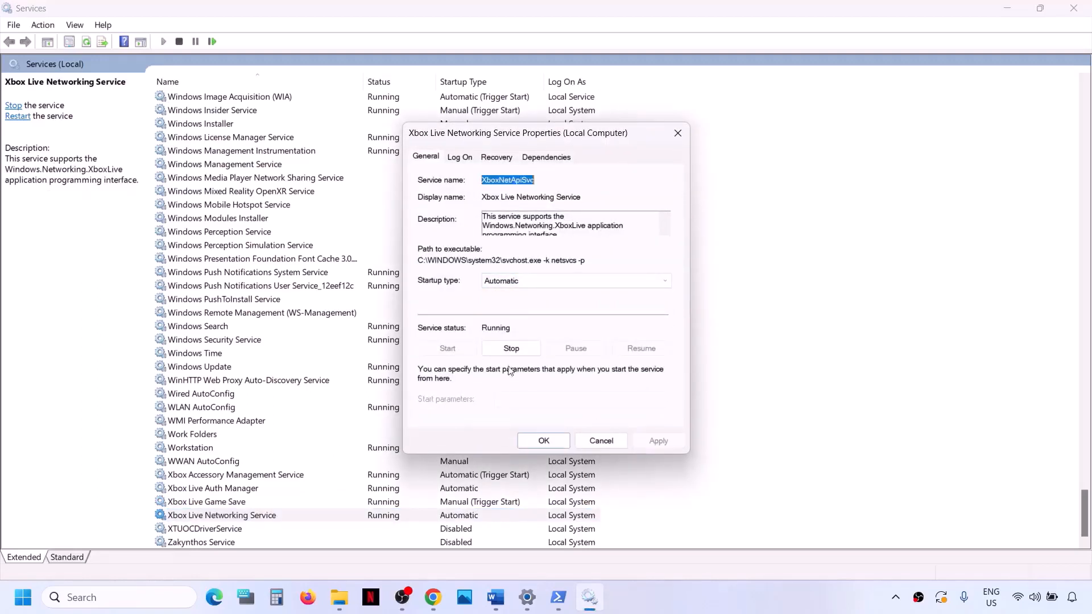
pyautogui.click(545, 441)
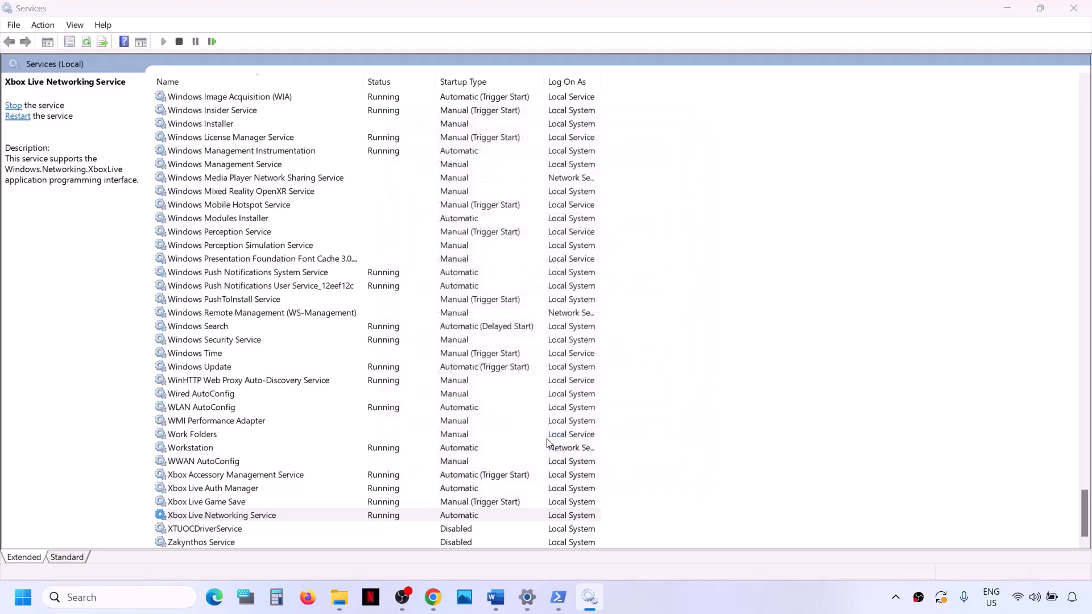
# Step: Set the Windows Update service's startup type to Automatic, apply it and close its properties
pyautogui.click(219, 370)
pyautogui.doubleClick(248, 371)
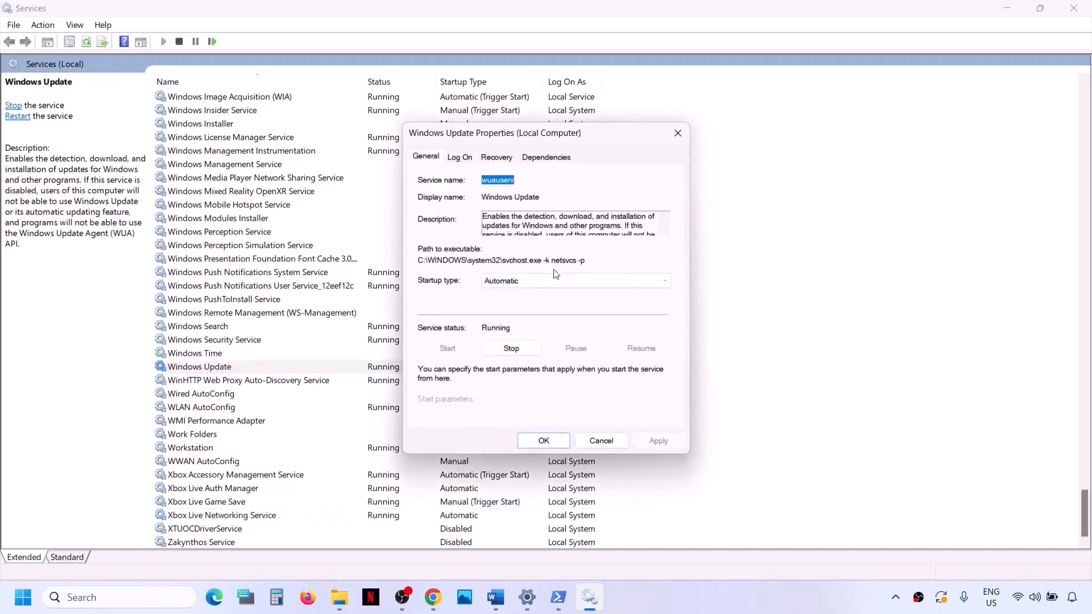
pyautogui.click(544, 281)
pyautogui.click(534, 303)
pyautogui.click(663, 443)
pyautogui.click(534, 443)
# Step: Locate the first Gaming Services entry, check its startup type and status in its properties, and close them
pyautogui.click(240, 313)
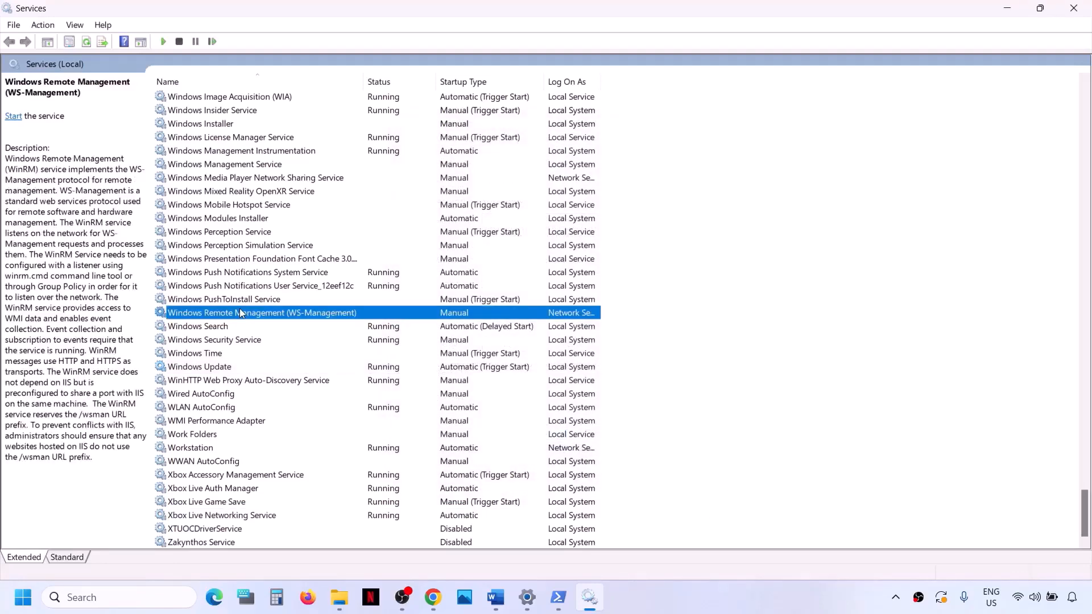
pyautogui.press('g')
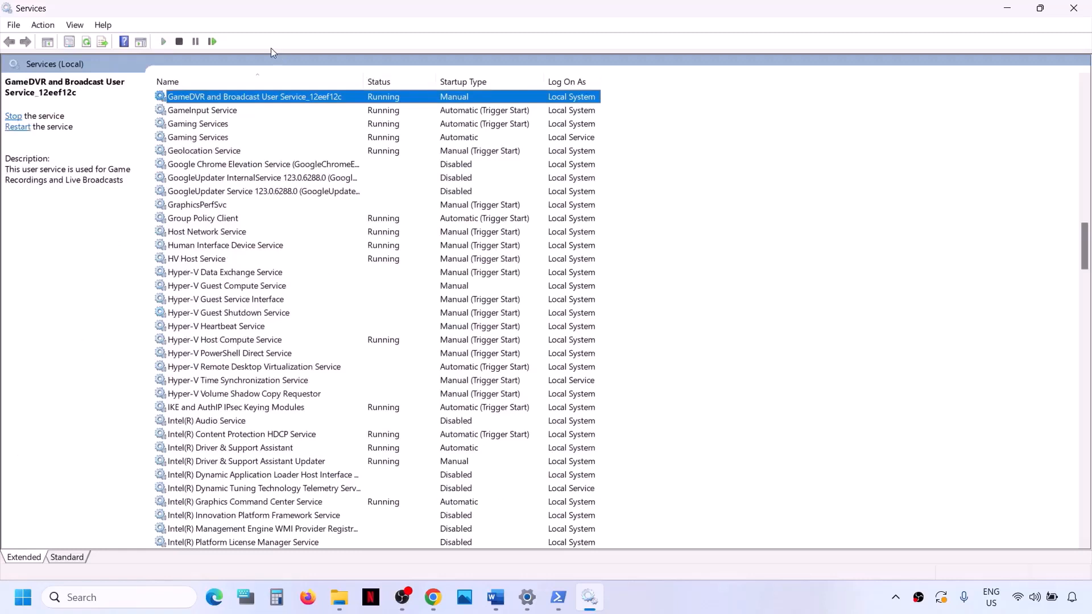
pyautogui.click(213, 128)
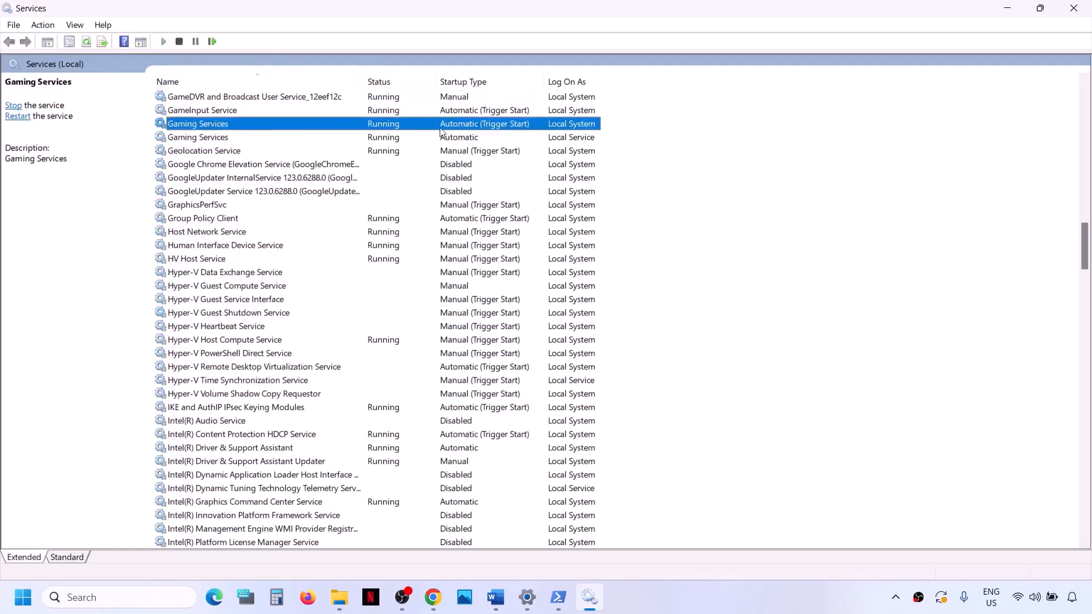
pyautogui.doubleClick(371, 126)
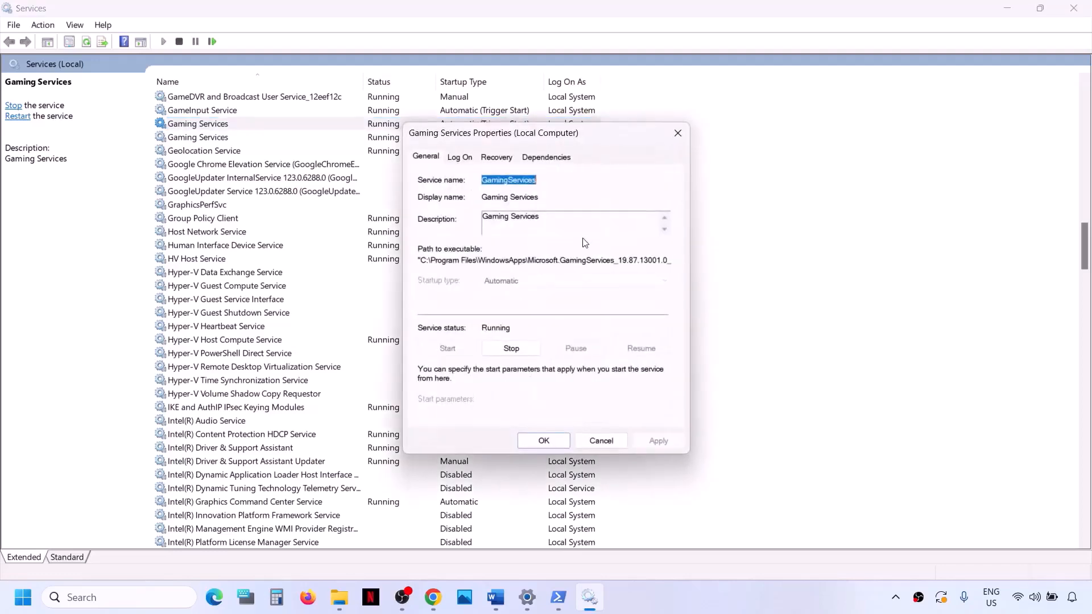
pyautogui.click(678, 132)
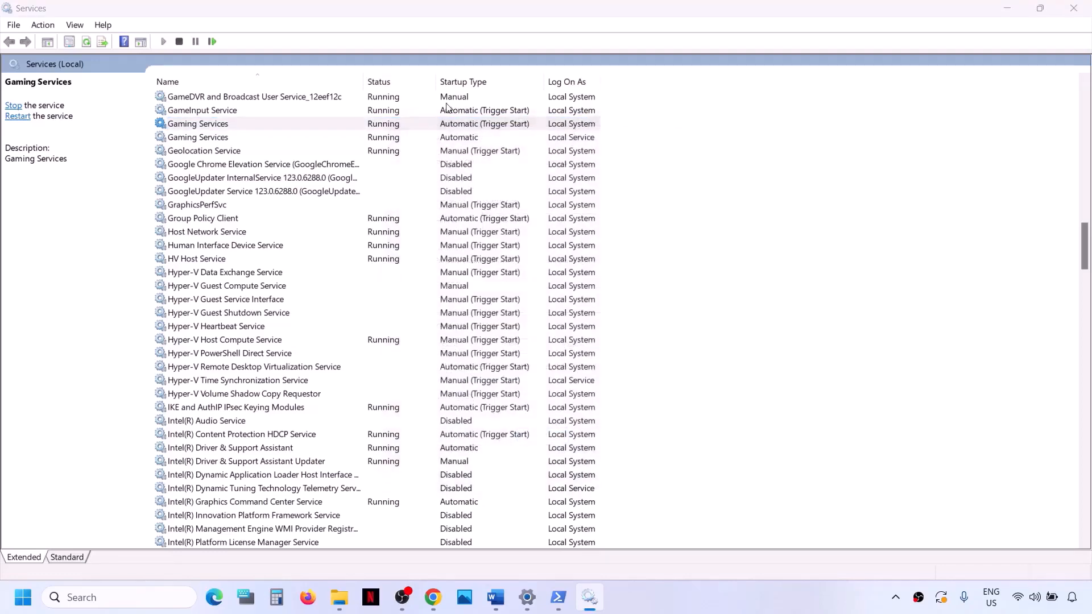
# Step: Restart both Gaming Services entries in the services list, one after the other
pyautogui.click(381, 126)
pyautogui.rightClick(381, 126)
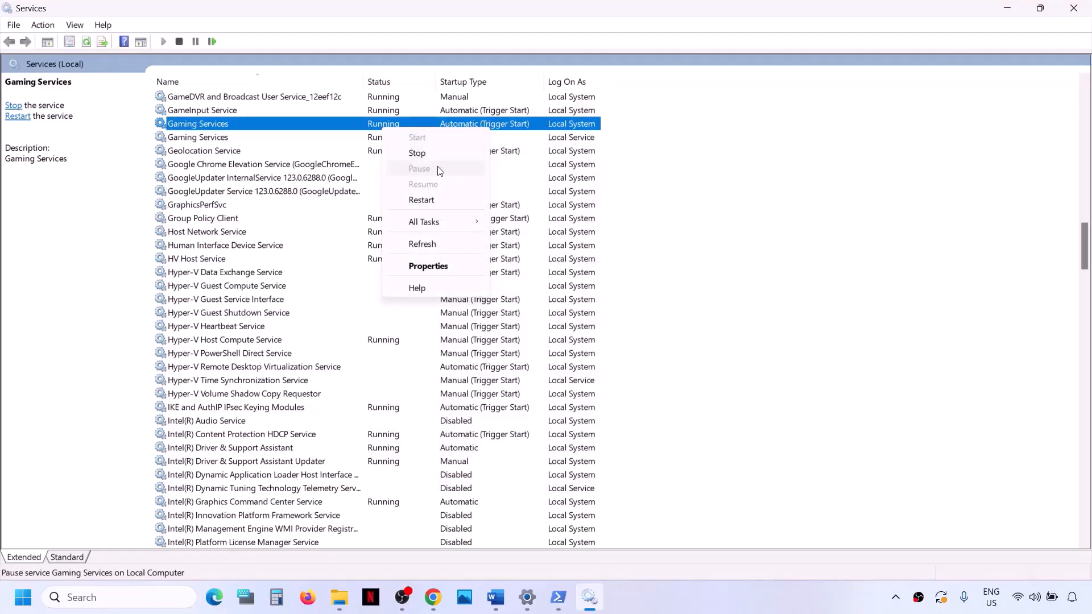
pyautogui.click(429, 204)
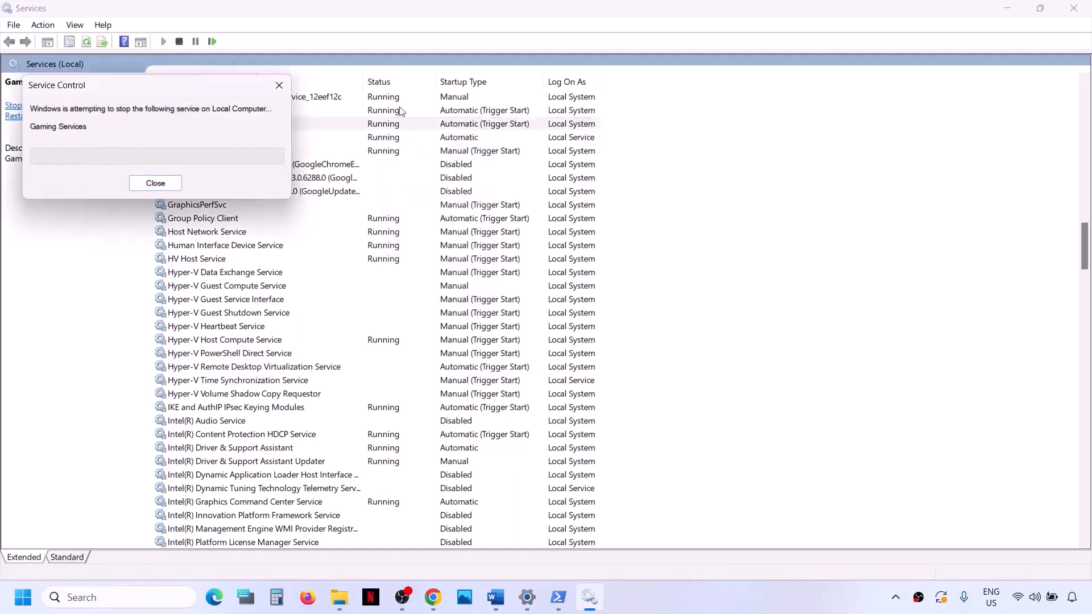
pyautogui.rightClick(385, 143)
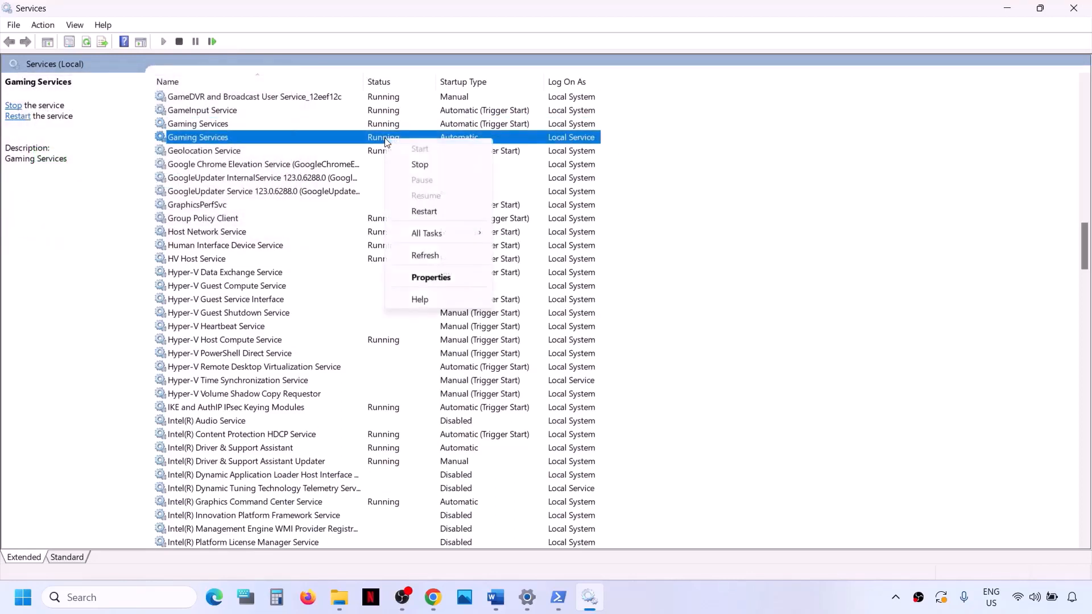
pyautogui.click(428, 210)
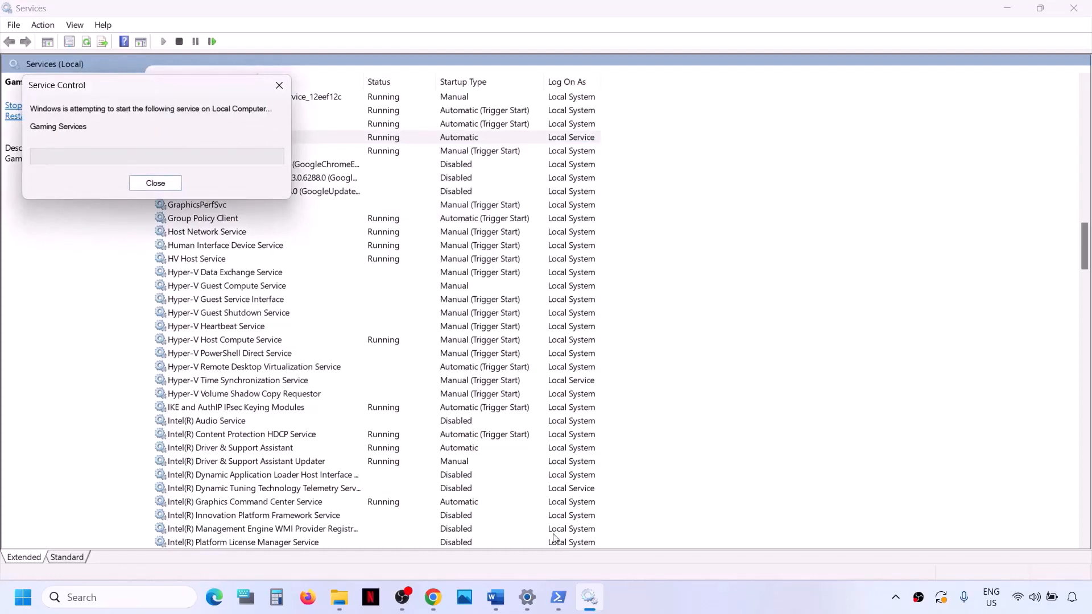
# Step: Set the Microsoft Store Install Service's startup type to Automatic, apply it and close its properties
pyautogui.click(271, 349)
pyautogui.press('m')
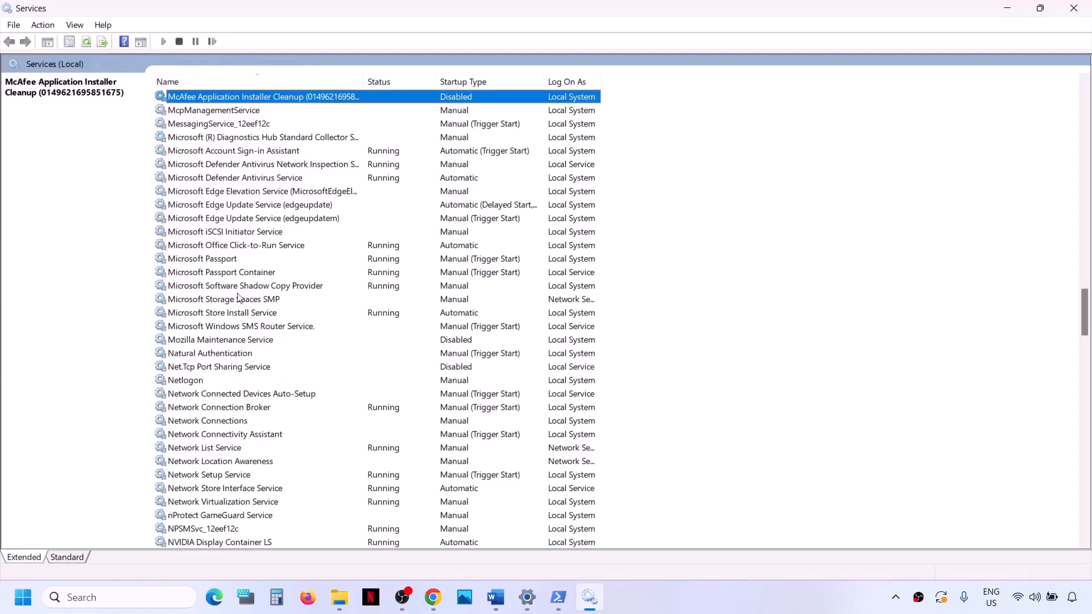
pyautogui.click(227, 318)
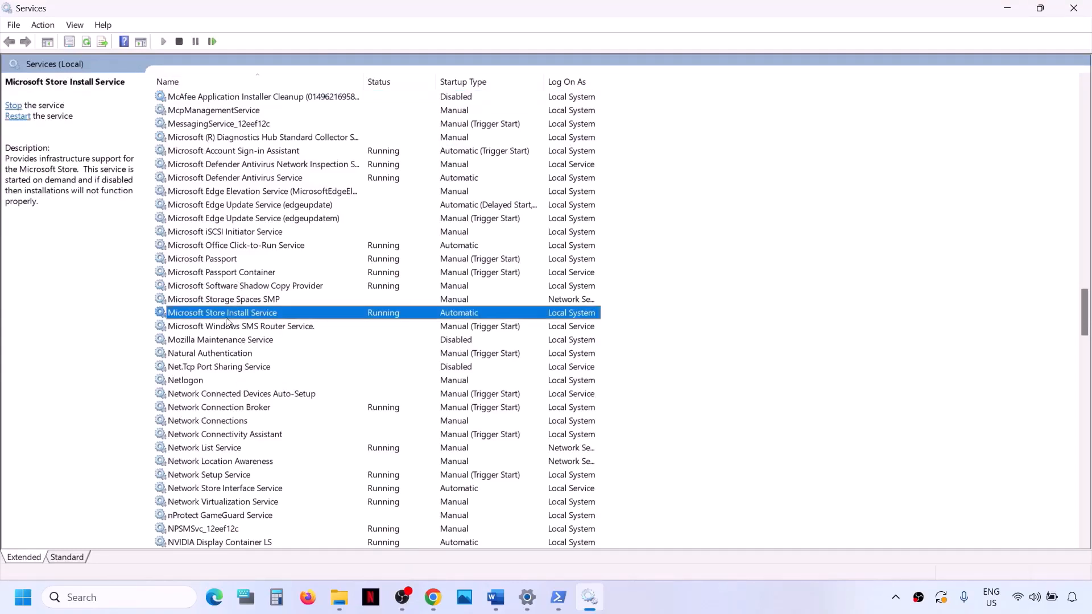
pyautogui.doubleClick(296, 316)
pyautogui.click(546, 281)
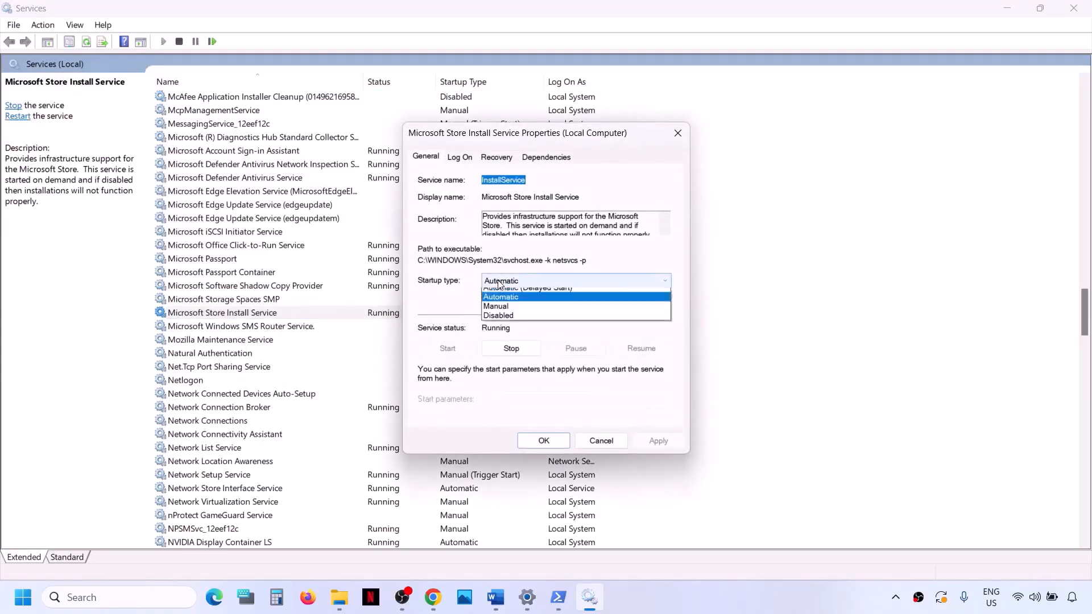
pyautogui.click(513, 303)
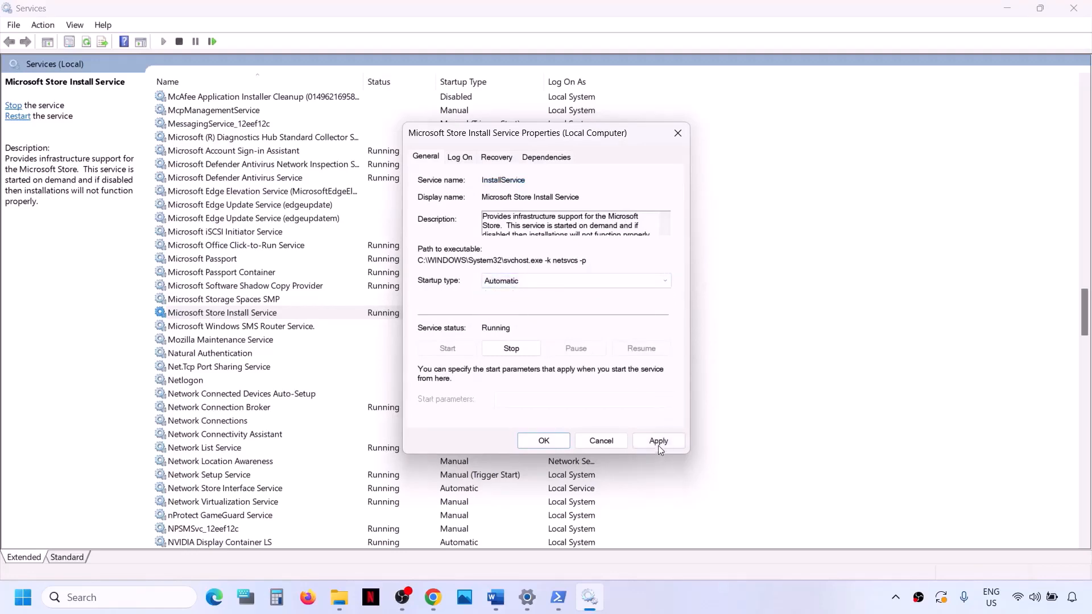
pyautogui.click(657, 442)
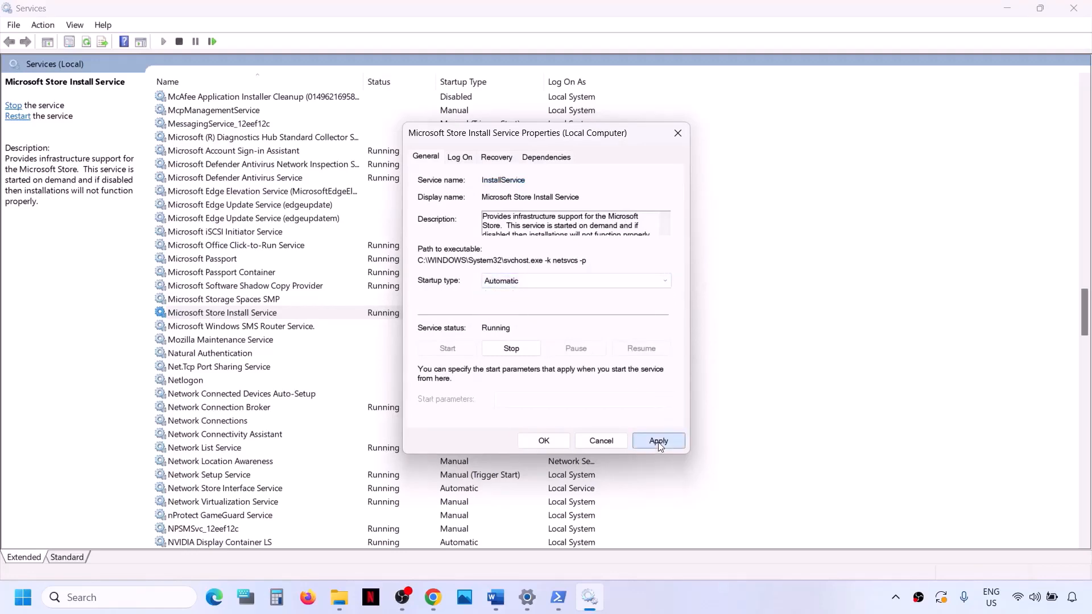
pyautogui.click(524, 441)
pyautogui.click(1076, 8)
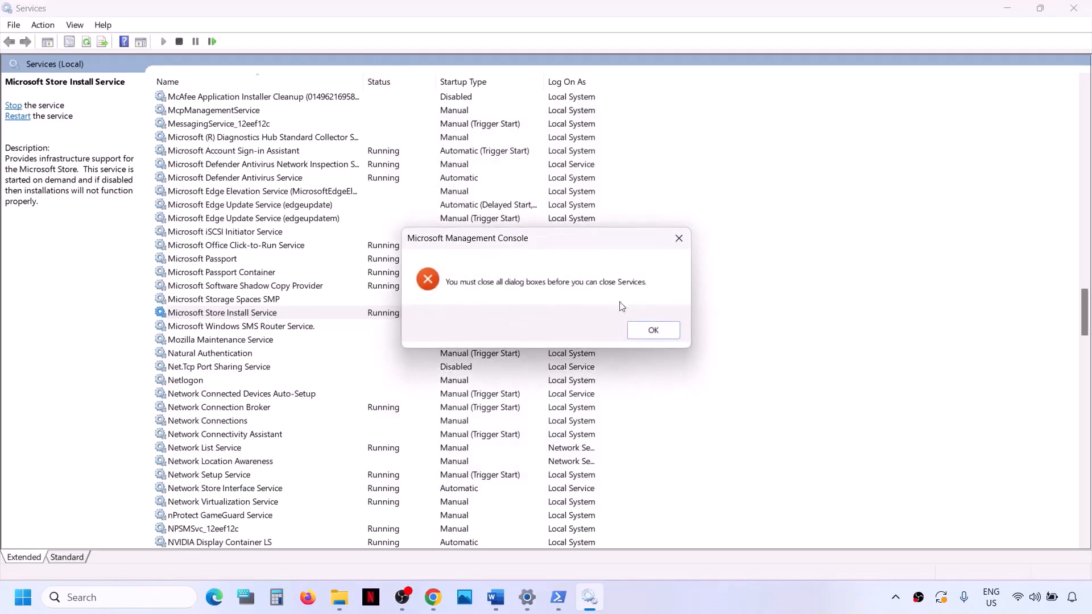
pyautogui.click(648, 332)
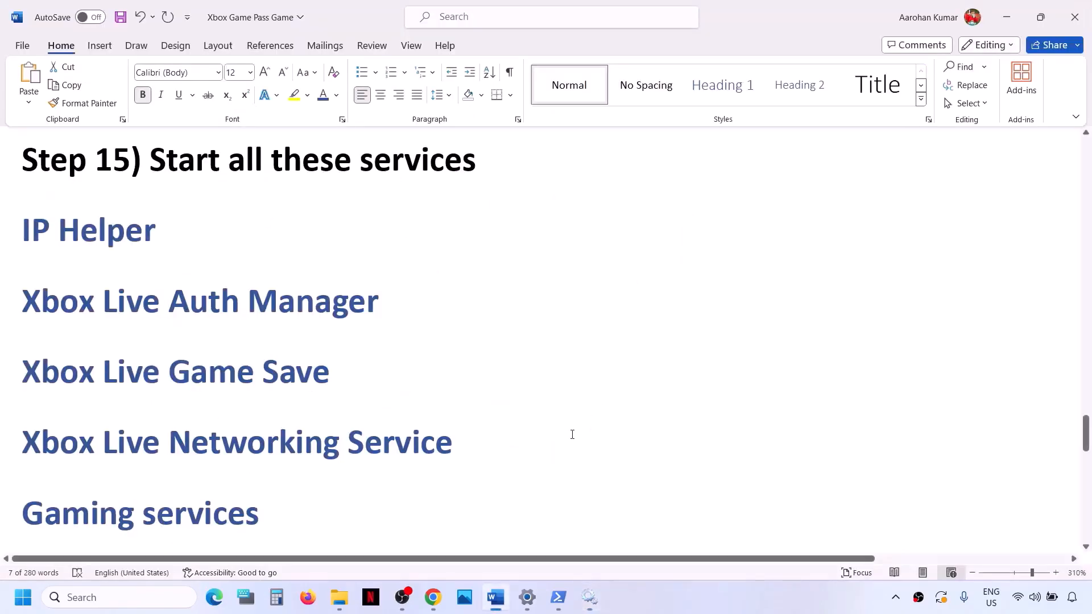
# Step: Copy the Get-AppxPackage command that removes gamingservices from Step 16 of the Word document
pyautogui.scroll(-5, 571, 434)
pyautogui.scroll(-6, 572, 435)
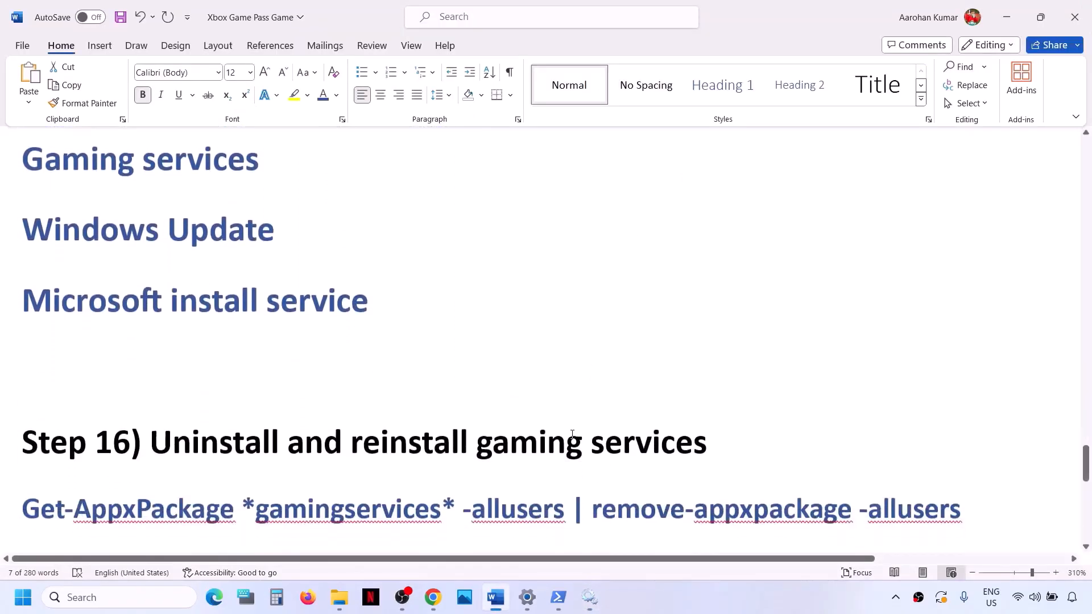
pyautogui.scroll(-1, 275, 423)
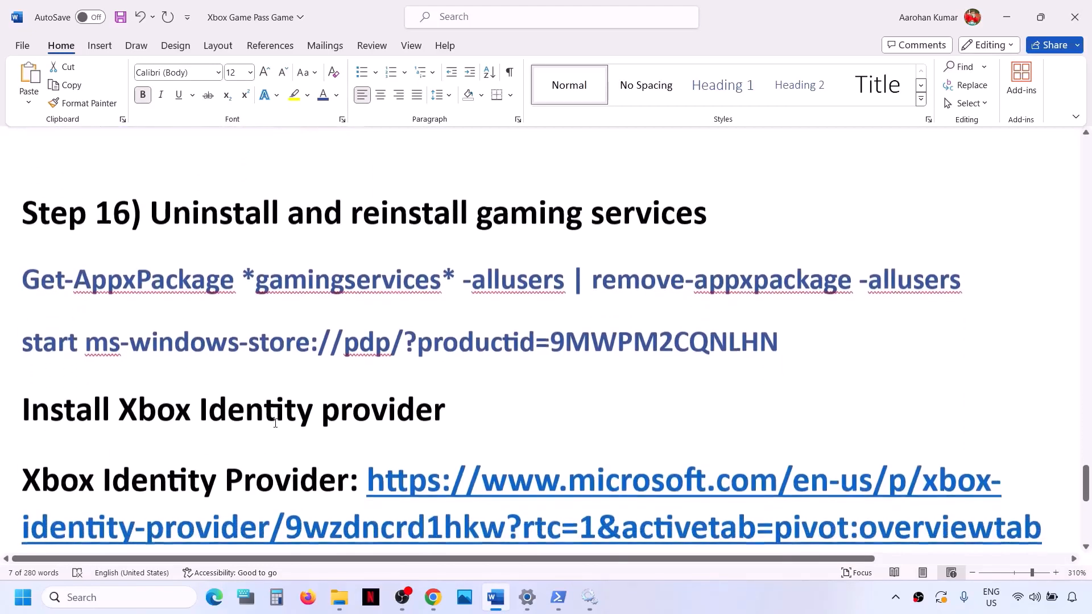
pyautogui.moveTo(976, 279); pyautogui.dragTo(0, 293)
pyautogui.press('super+c')
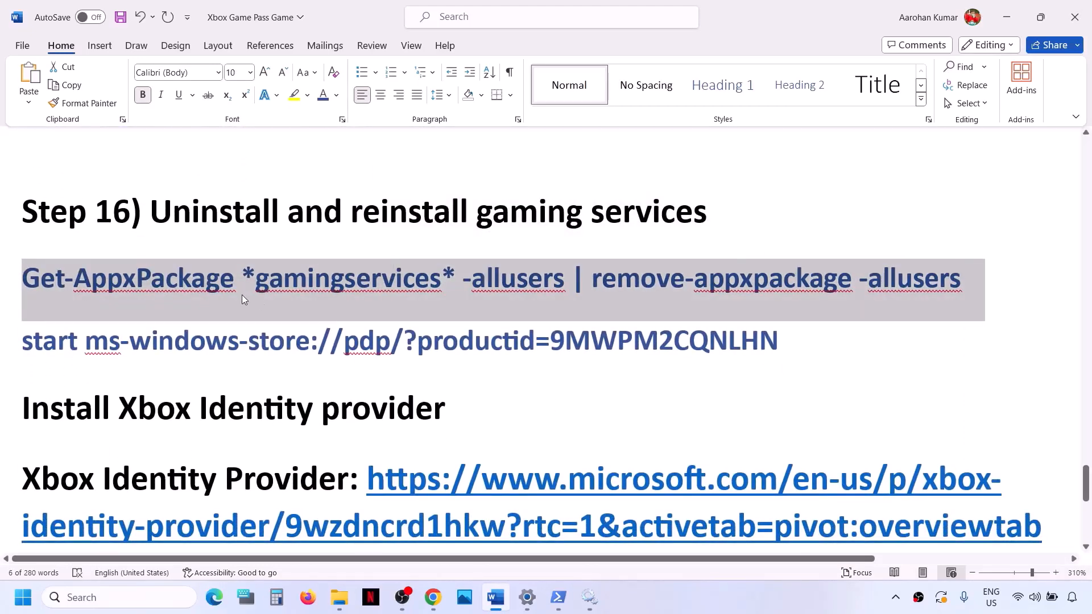
# Step: Open Windows PowerShell as administrator and run Get-AppxPackage *gamingservices* -allusers | remove-appxpackage -allusers
pyautogui.click(130, 600)
pyautogui.write('powershel')
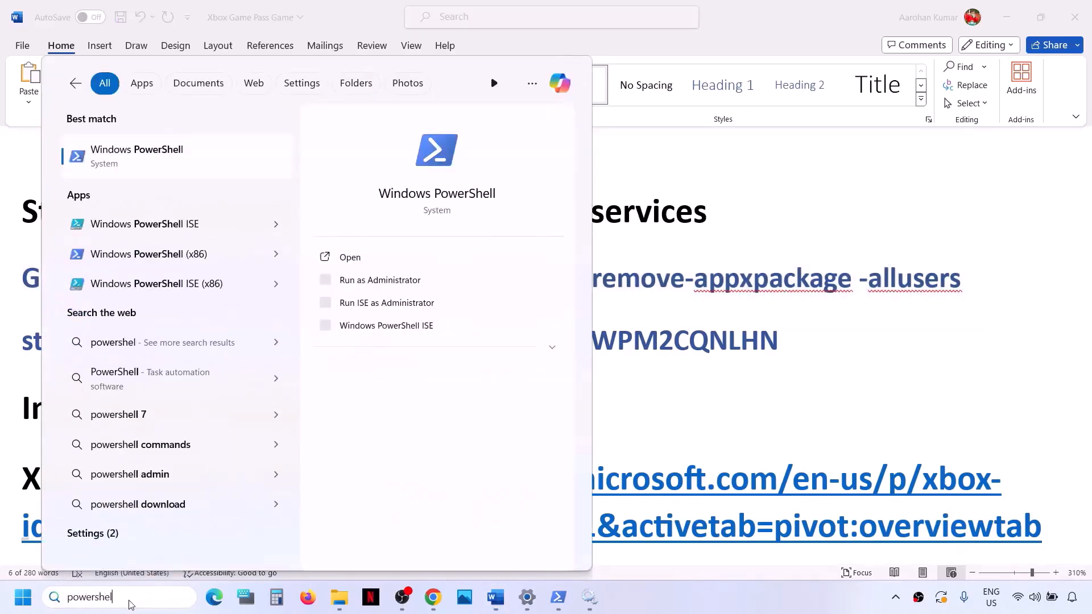
pyautogui.write('l')
pyautogui.rightClick(185, 156)
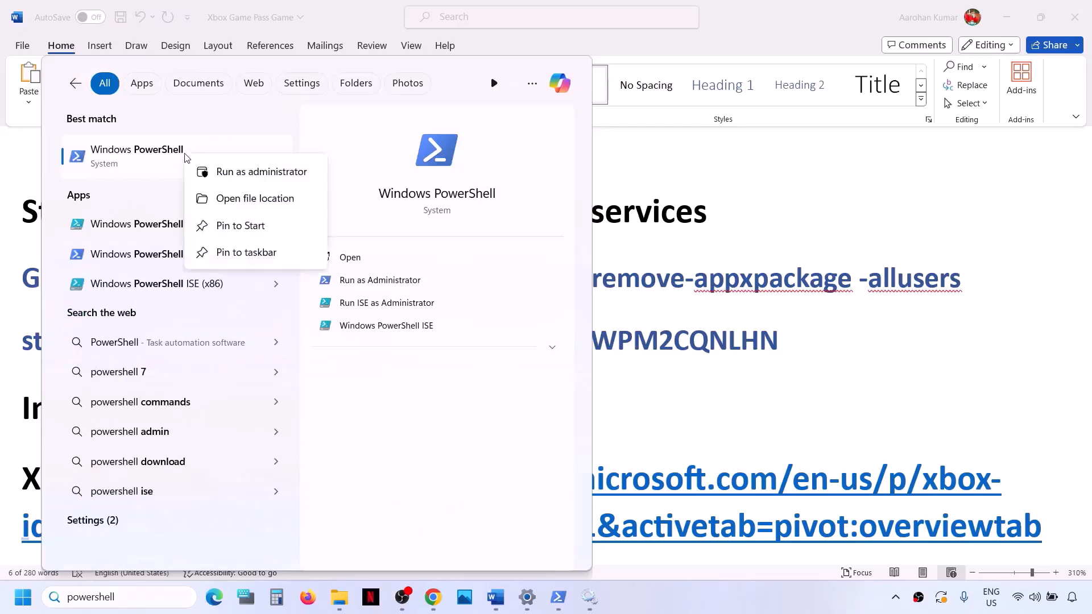
pyautogui.click(281, 173)
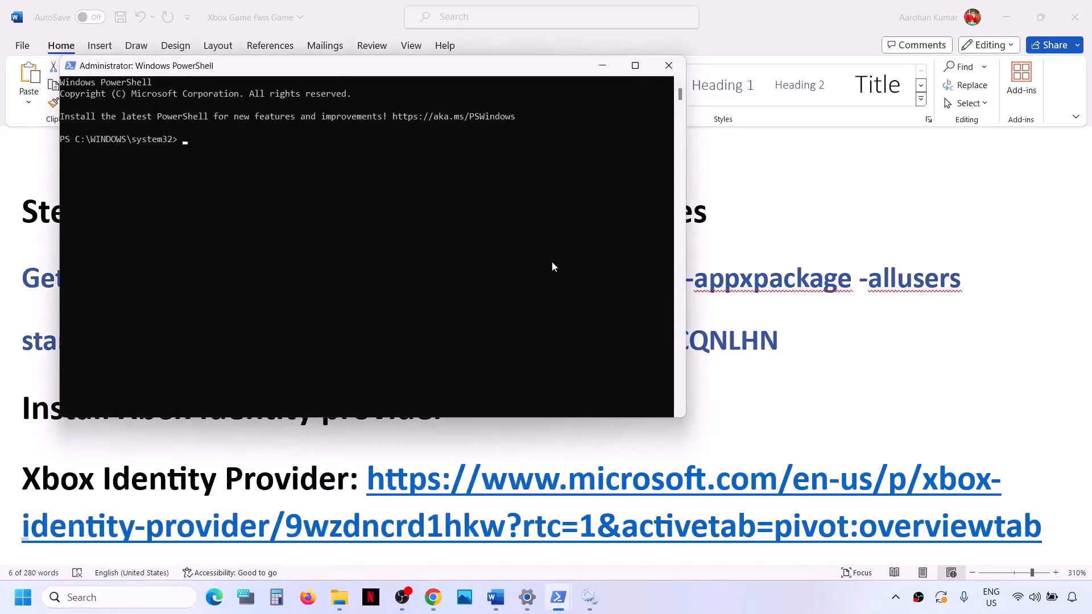
pyautogui.rightClick(552, 265)
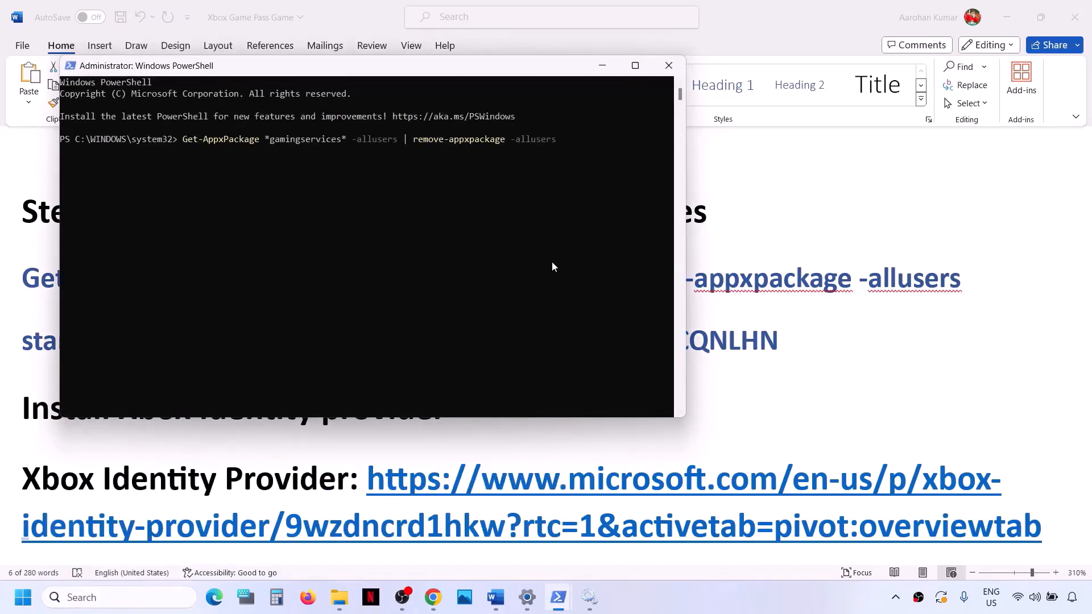
# Step: Copy start ms-windows-store://pdp/?productid=9MWPM2CQNLHN from the document, run it in PowerShell, and install Gaming Services from its Microsoft Store page
pyautogui.hotkey('alt', 'Tab')
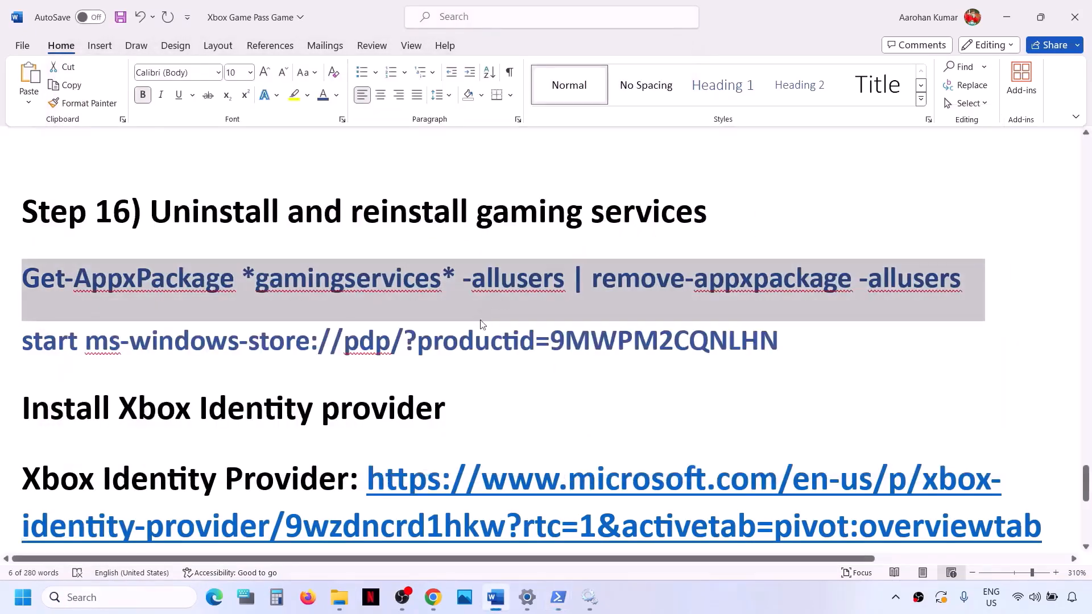
pyautogui.doubleClick(473, 343)
pyautogui.click(473, 343)
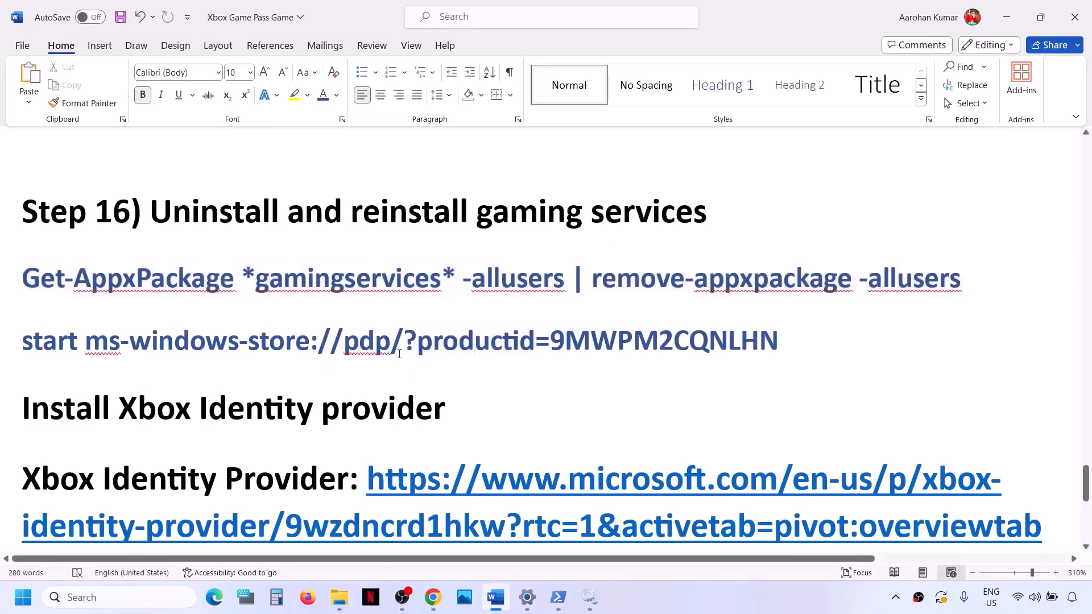
pyautogui.moveTo(782, 338); pyautogui.dragTo(52, 353)
pyautogui.hotkey('ctrl', 'c')
pyautogui.hotkey('alt', 'Tab')
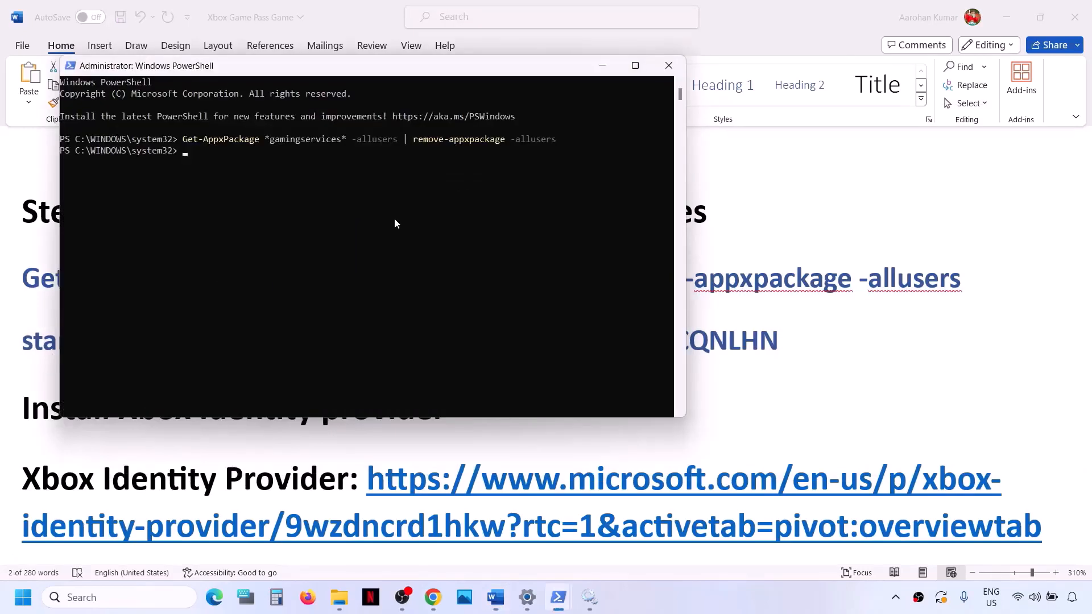
pyautogui.hotkey('ctrl', 'v')
pyautogui.press('Return')
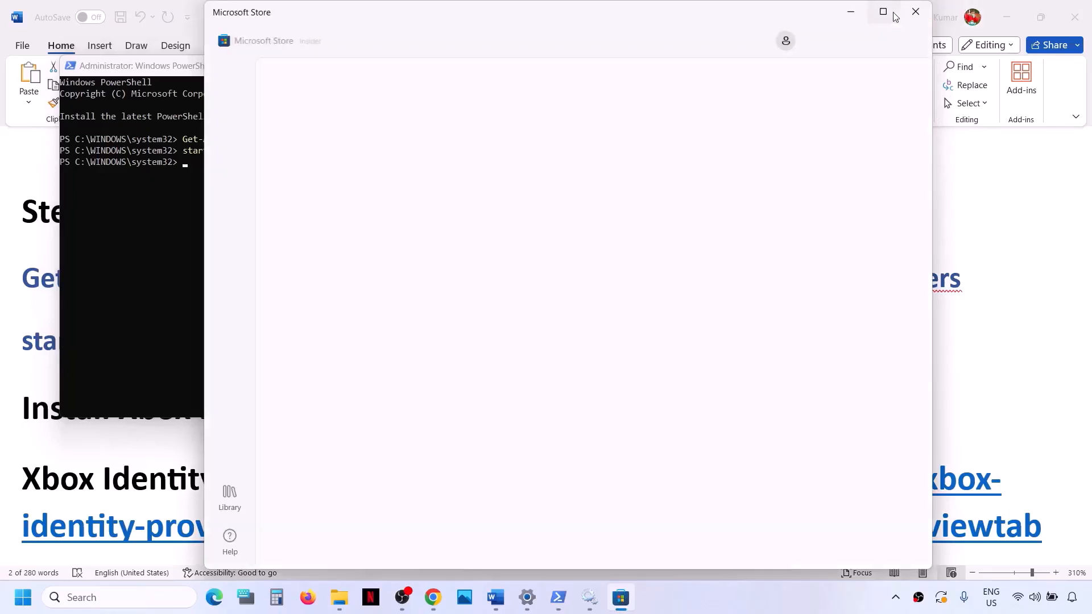
pyautogui.click(893, 12)
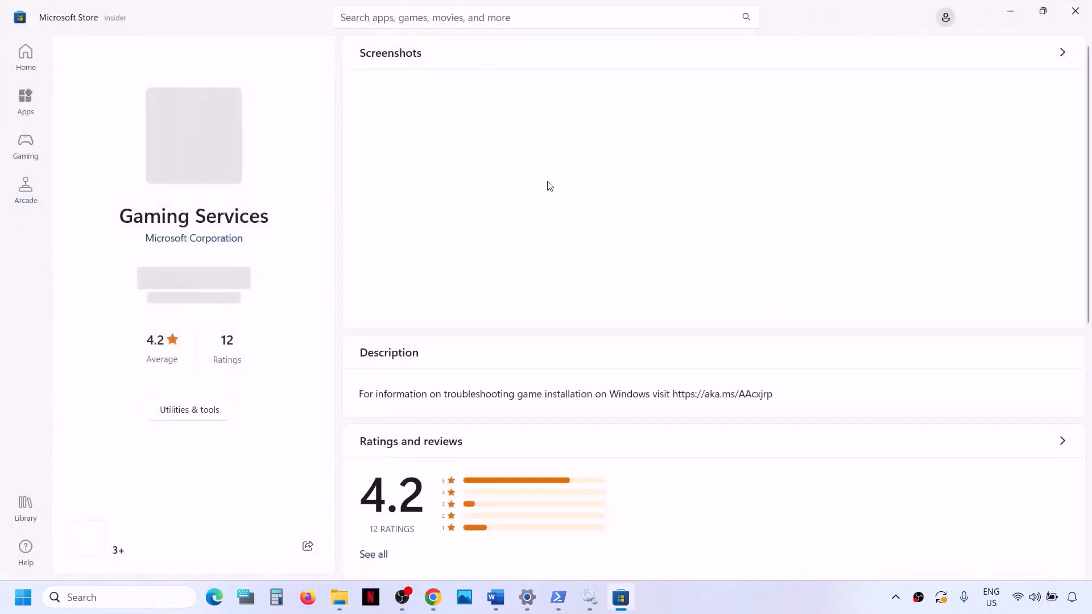
pyautogui.click(203, 283)
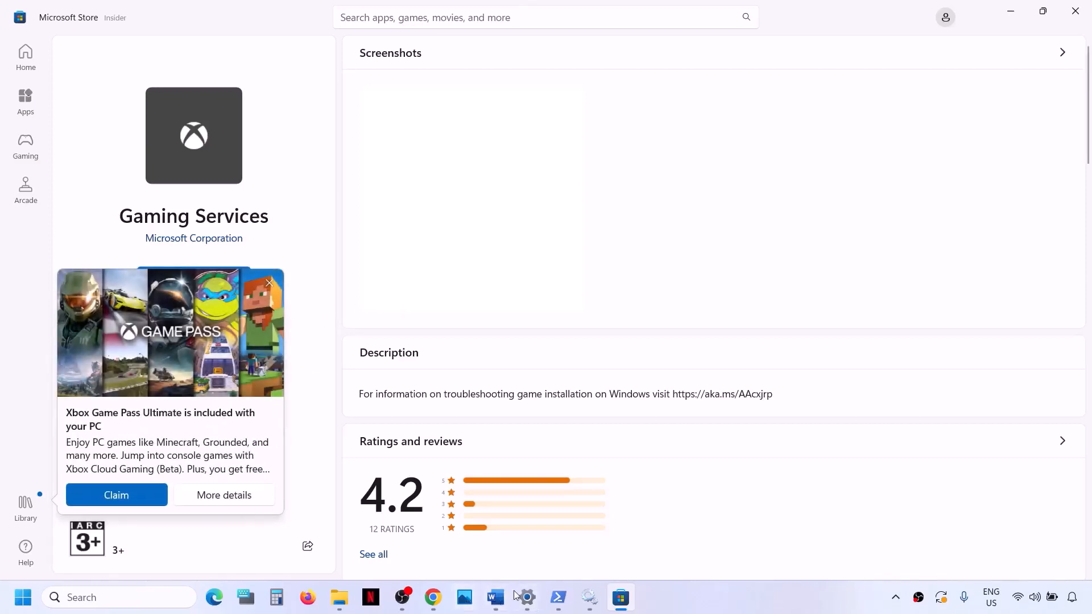
# Step: Copy the Xbox Identity Provider link from the Word document and open it in a new Chrome tab
pyautogui.moveTo(515, 607)
pyautogui.click(496, 599)
pyautogui.scroll(-3, 280, 393)
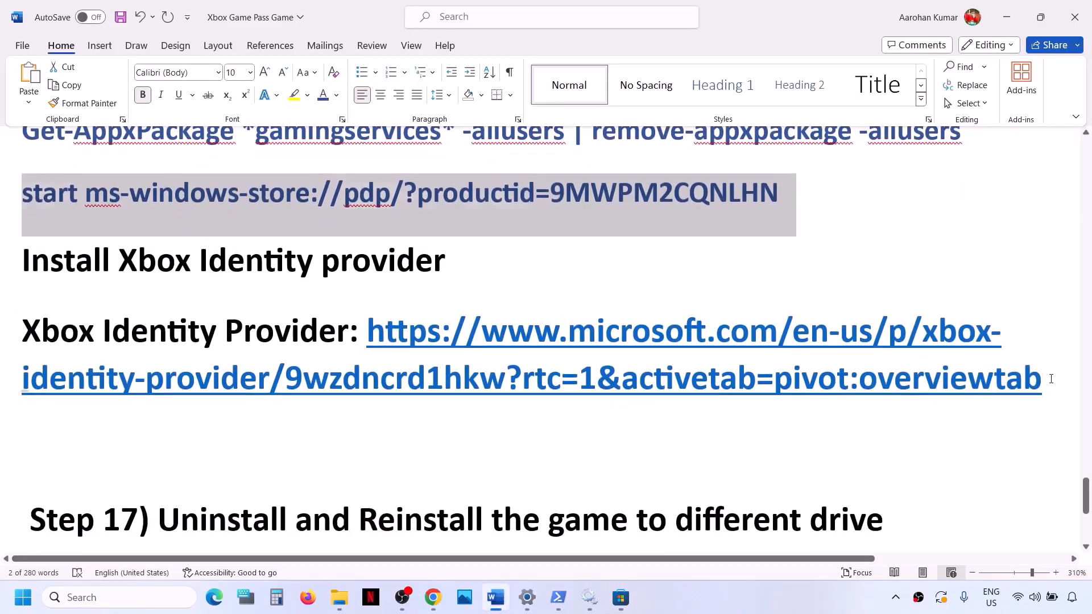
pyautogui.moveTo(1051, 379); pyautogui.dragTo(368, 324)
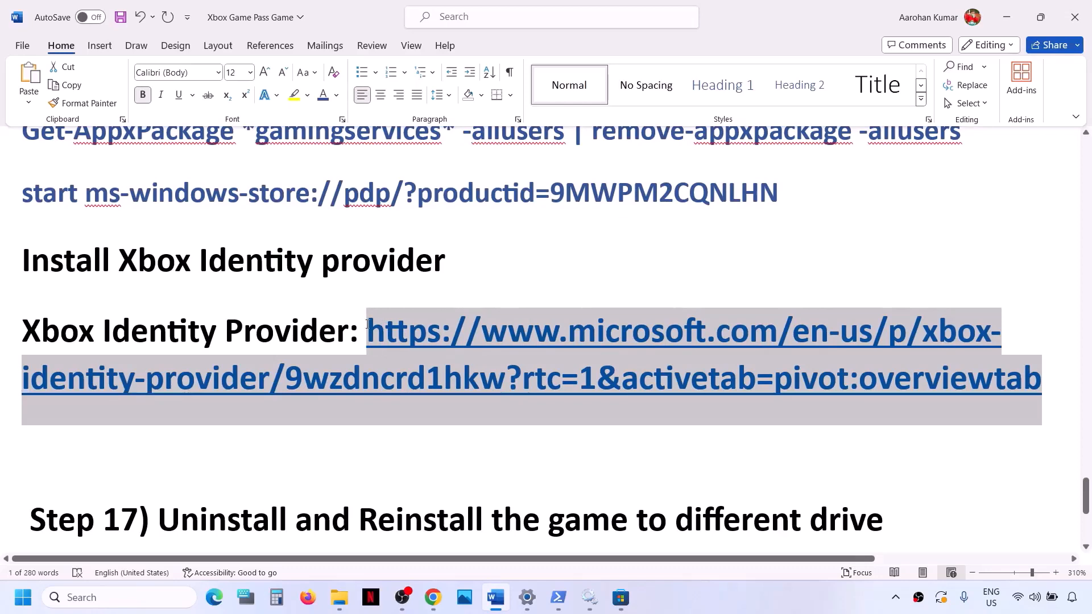
pyautogui.click(432, 597)
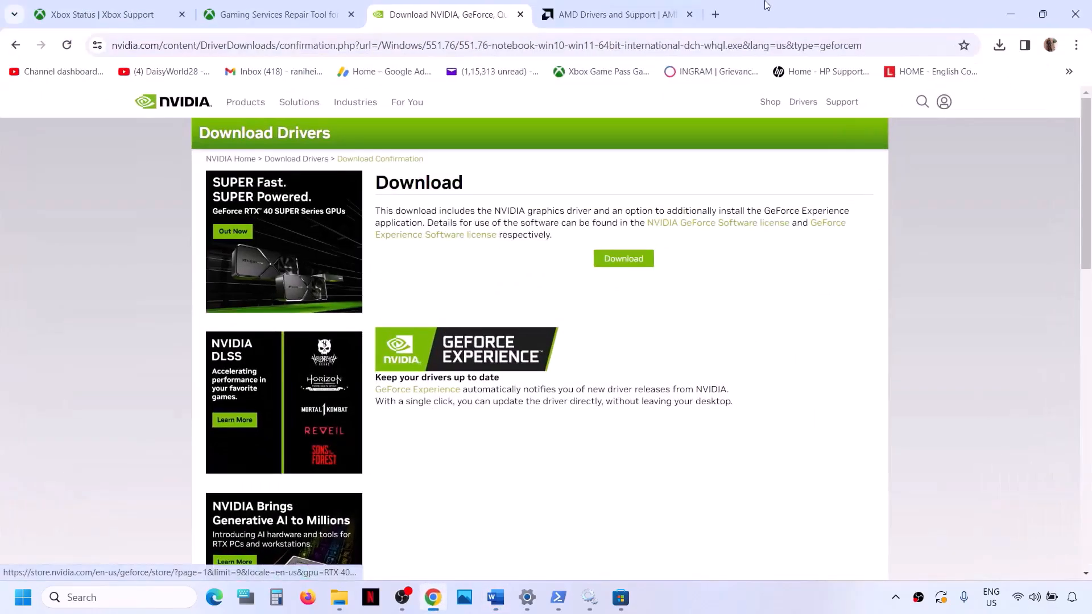
pyautogui.click(715, 14)
pyautogui.write('https://www.microsoft.com/en-us/p/xbox-identity-provider/9wzdncrd1hkw?rtc=1&activetab=pivot:overviewtab')
pyautogui.press('Return')
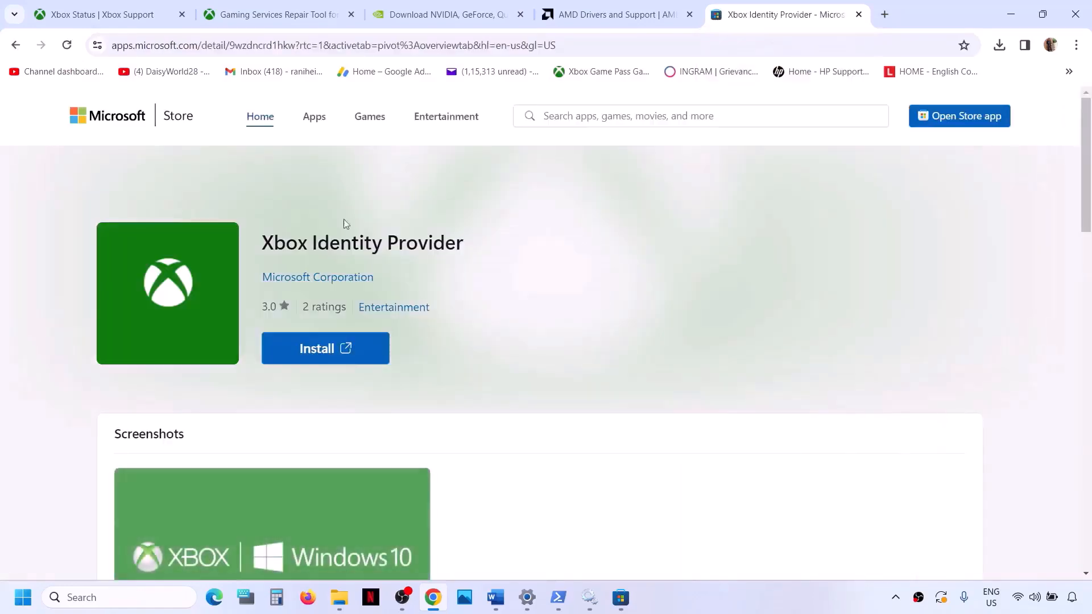
# Step: Open the Xbox Identity Provider installer in the Microsoft Store from its web page and close the store window
pyautogui.click(336, 352)
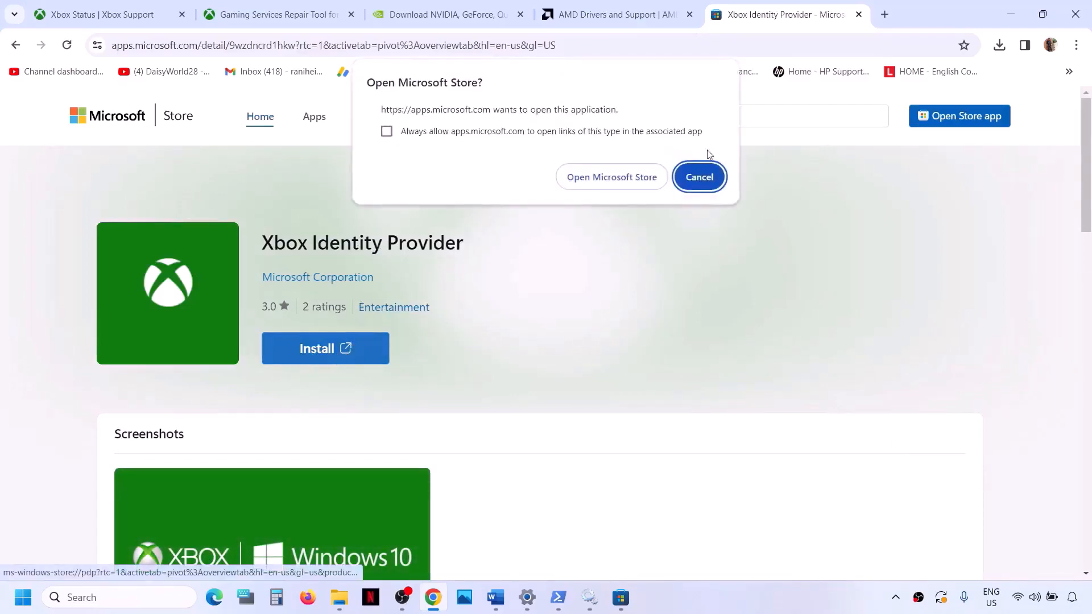
pyautogui.click(612, 178)
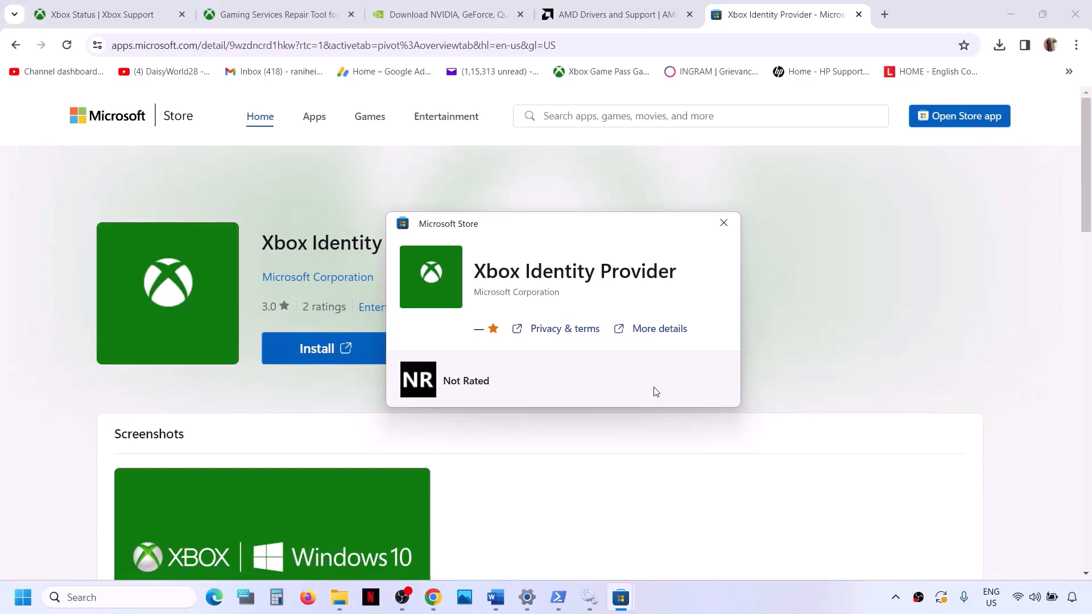
pyautogui.click(723, 222)
# Step: Return to the Word document and highlight the Step 17 instruction on reinstalling the game to a different drive
pyautogui.click(495, 597)
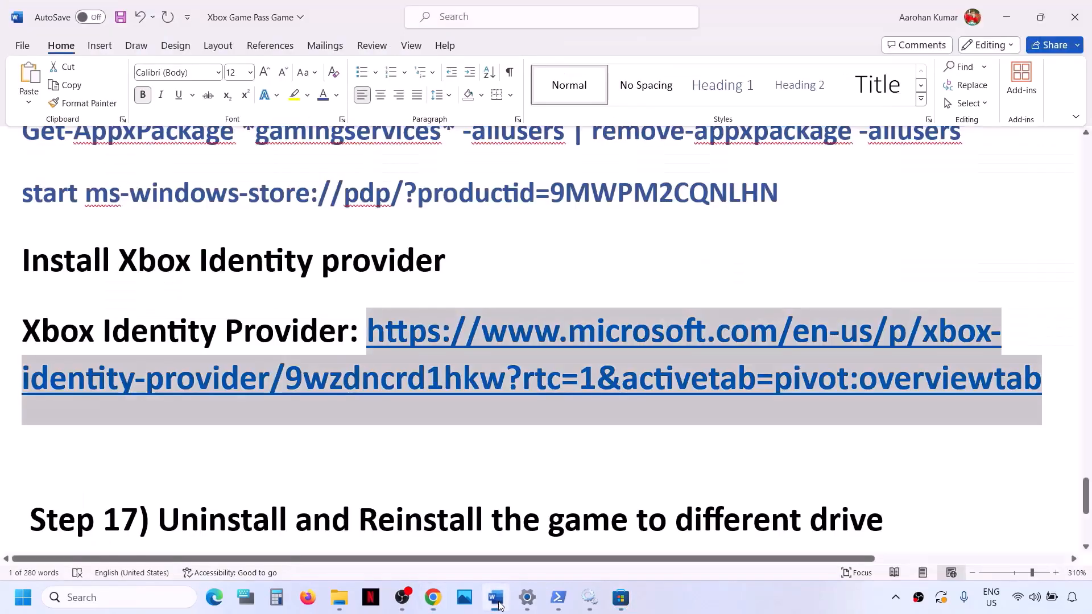
pyautogui.scroll(-1, 334, 444)
pyautogui.scroll(-2, 334, 443)
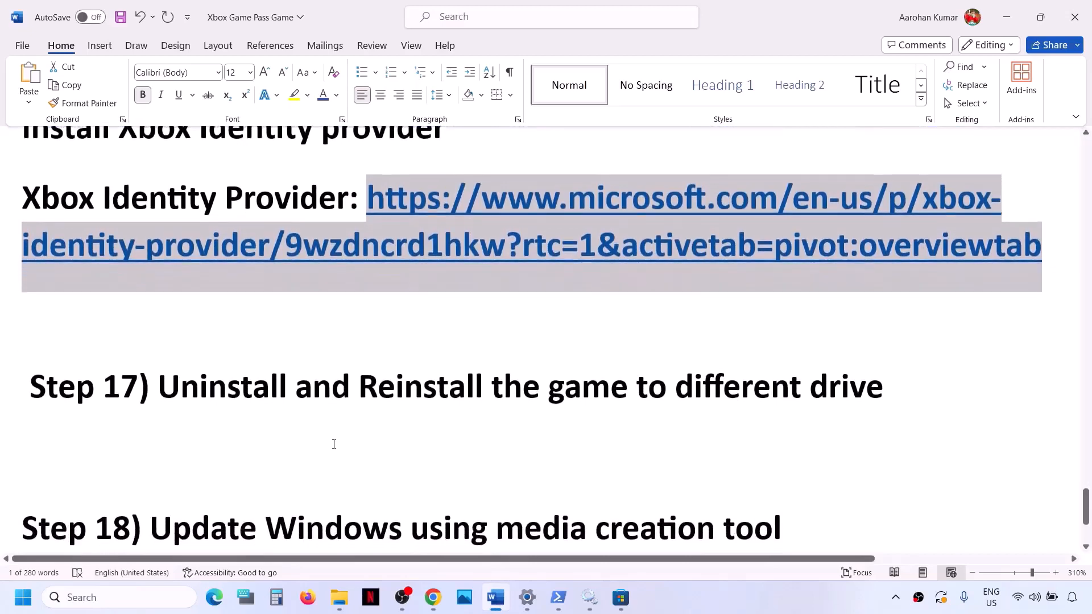
pyautogui.scroll(1, 334, 441)
pyautogui.moveTo(168, 425); pyautogui.dragTo(888, 406)
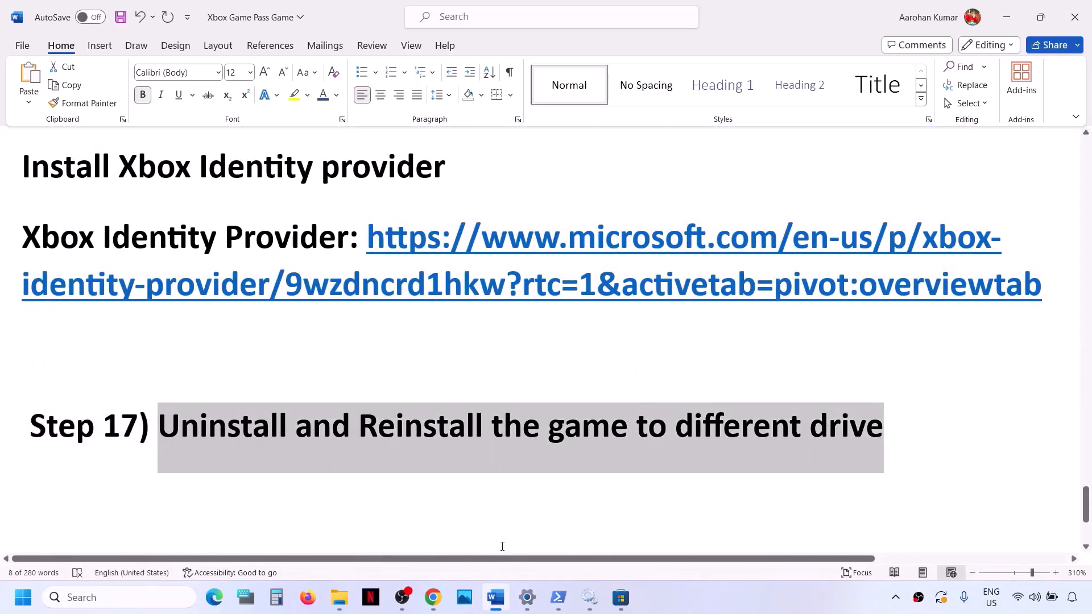
# Step: Open the Xbox app to its Game Pass page, postponing the free Ultimate offer, restarting the app and dismissing the survey
pyautogui.click(104, 606)
pyautogui.write('xb')
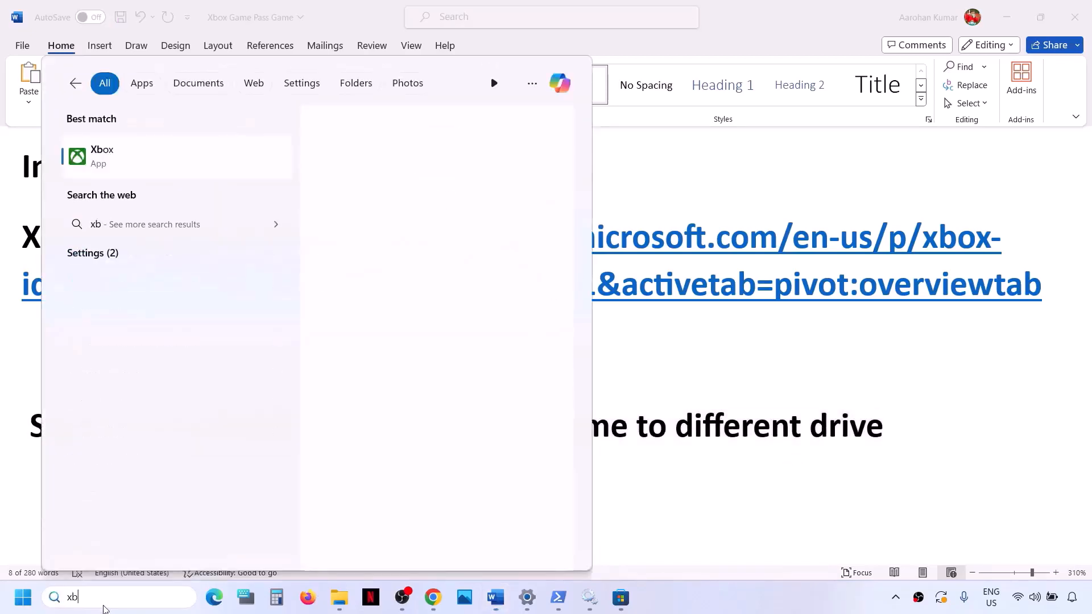
pyautogui.write('ox')
pyautogui.press('Return')
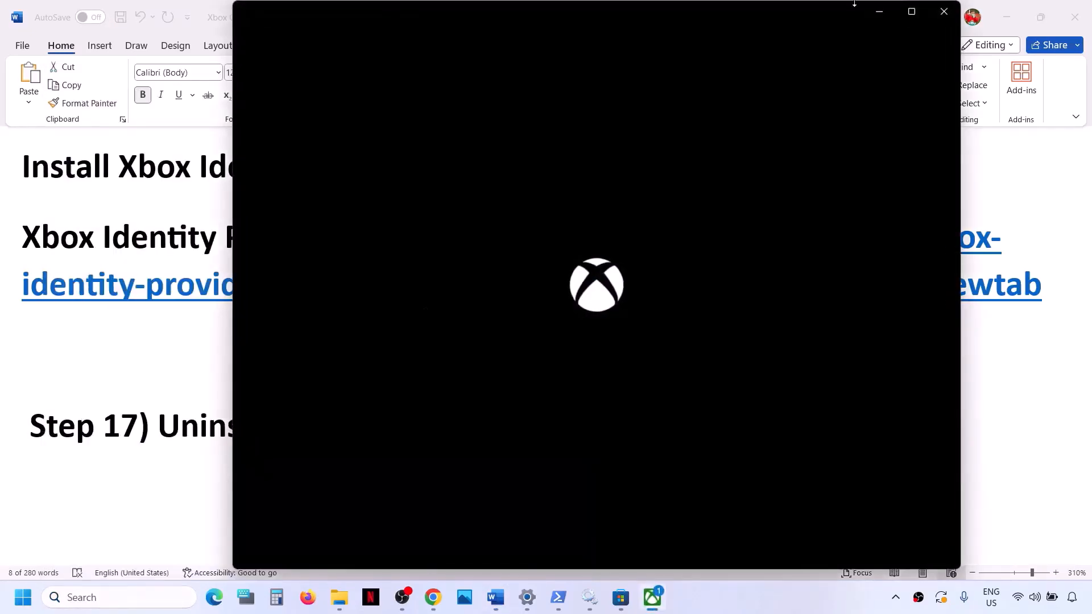
pyautogui.click(911, 12)
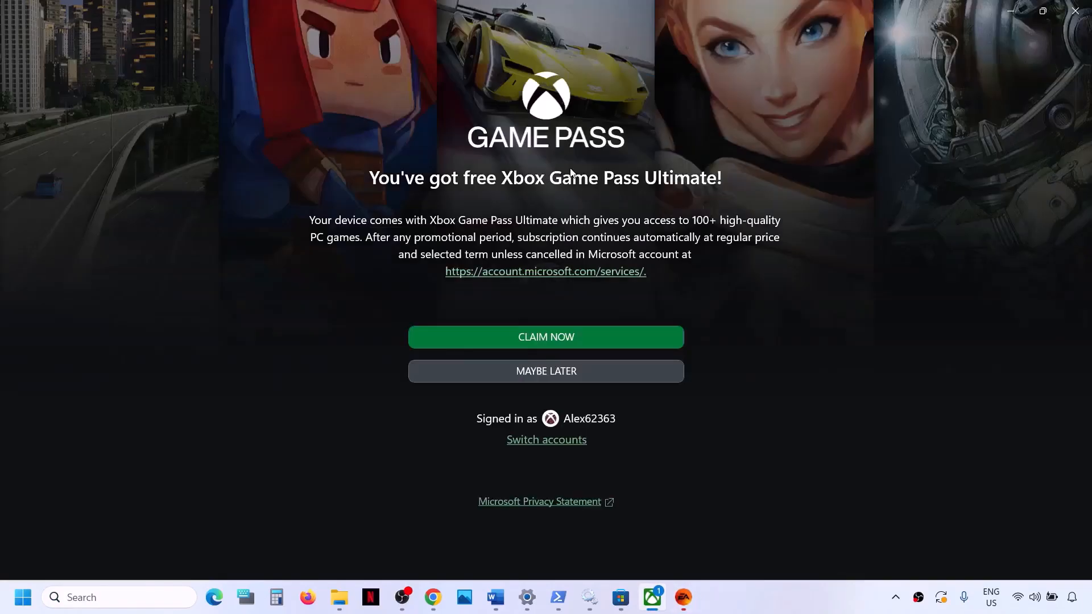
pyautogui.click(564, 374)
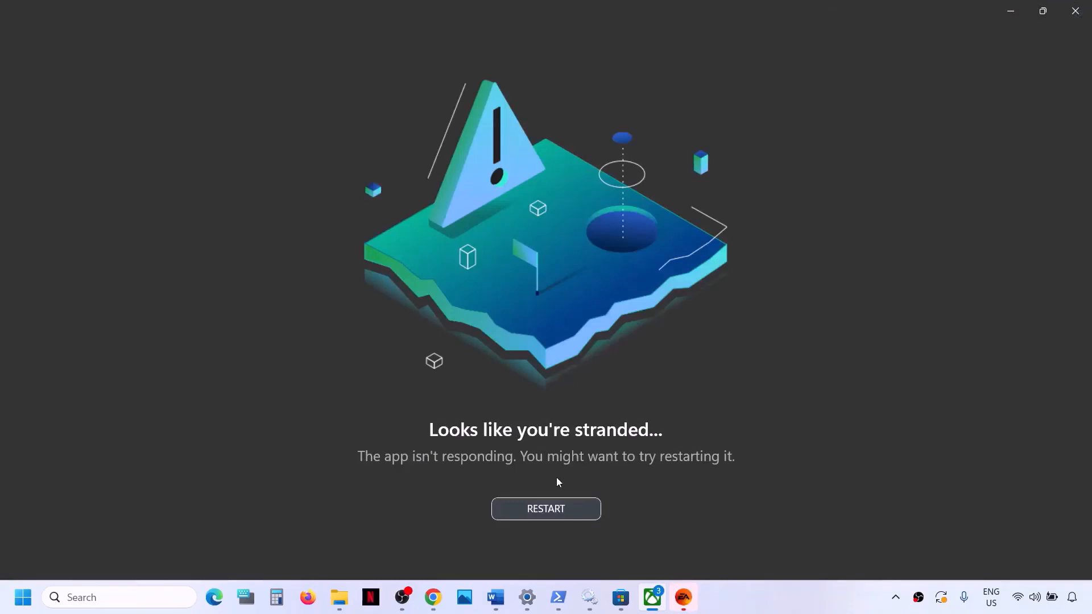
pyautogui.click(543, 511)
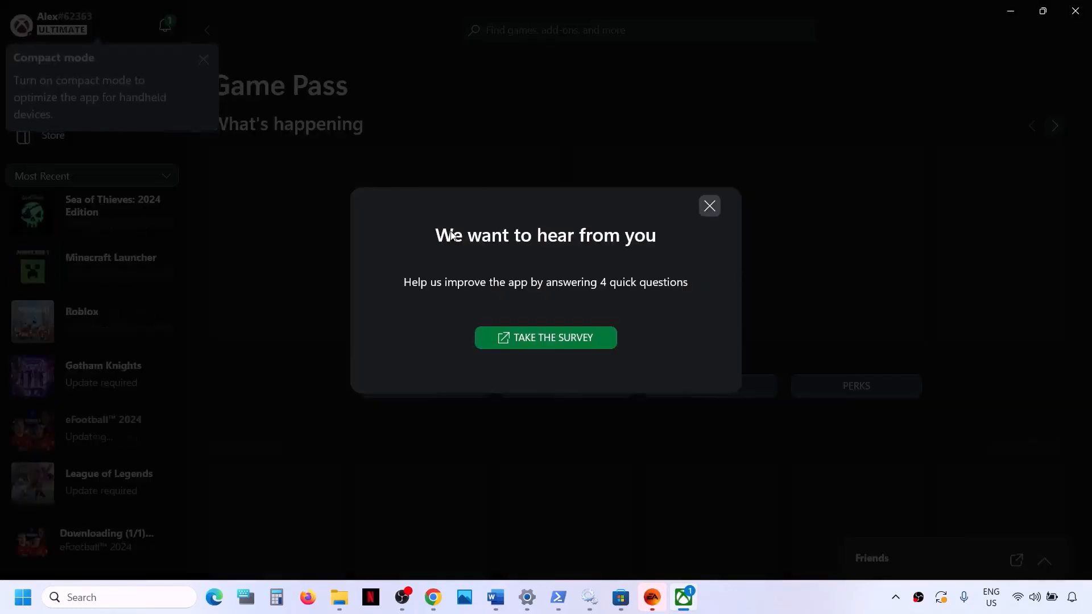
pyautogui.click(710, 206)
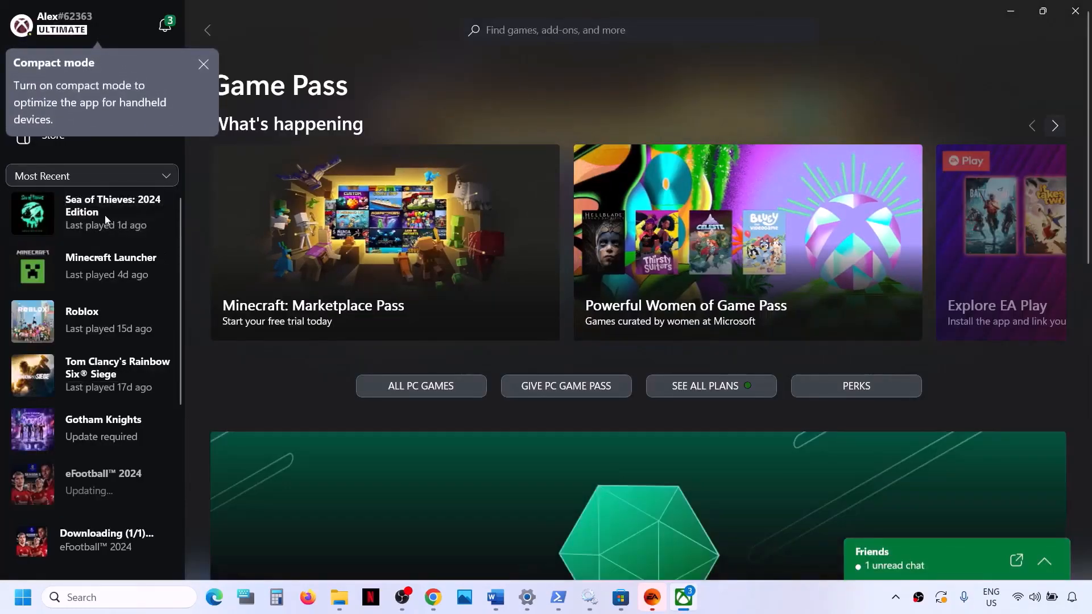
# Step: Uninstall Sea of Thieves: 2024 Edition from the recent games list and dismiss the compact mode tip
pyautogui.rightClick(96, 220)
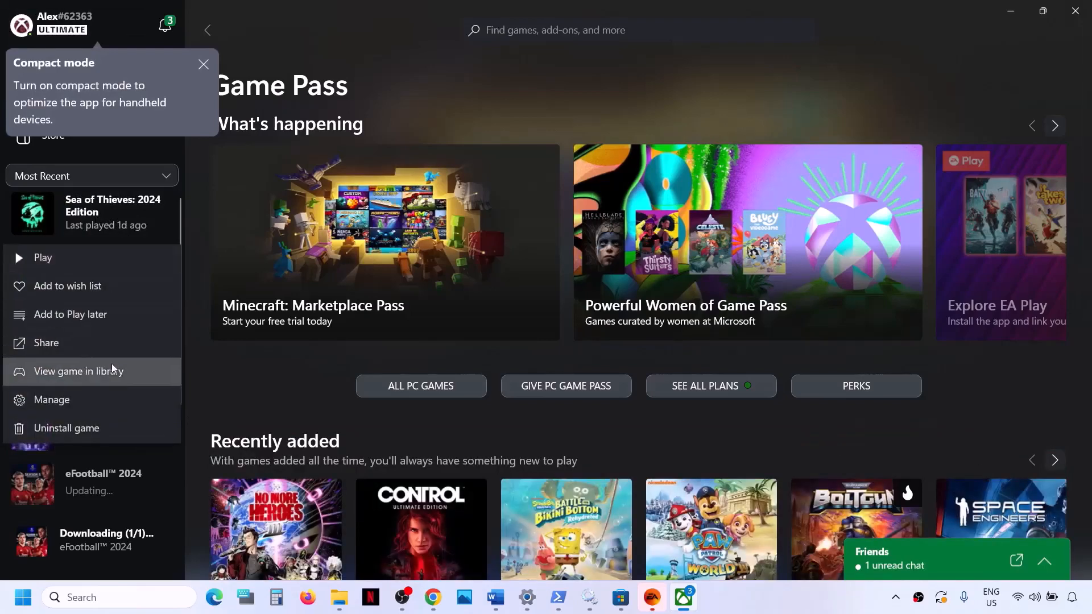
pyautogui.click(86, 429)
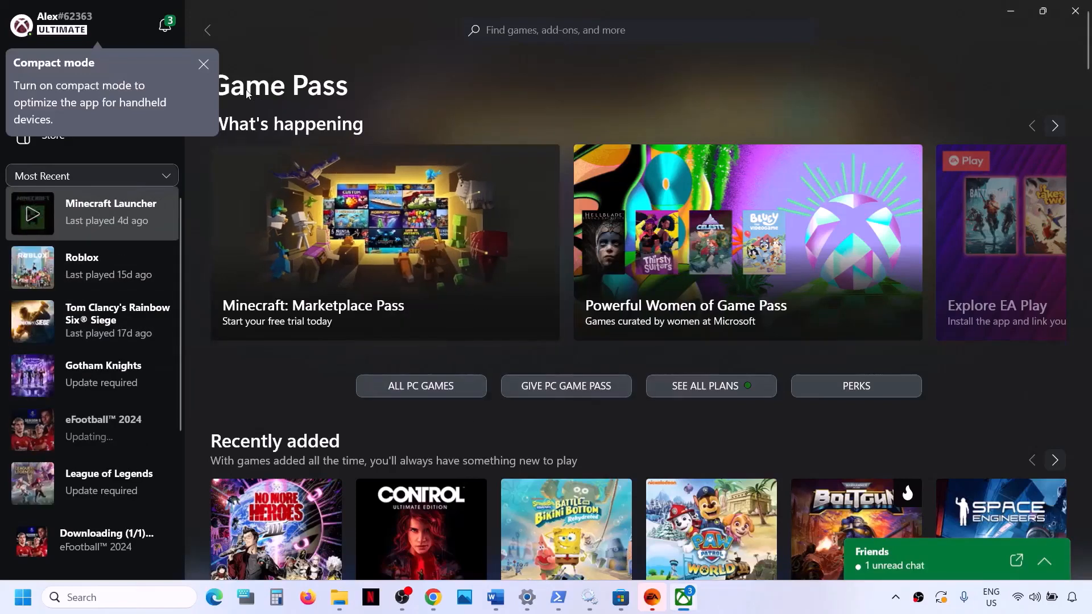
pyautogui.click(202, 63)
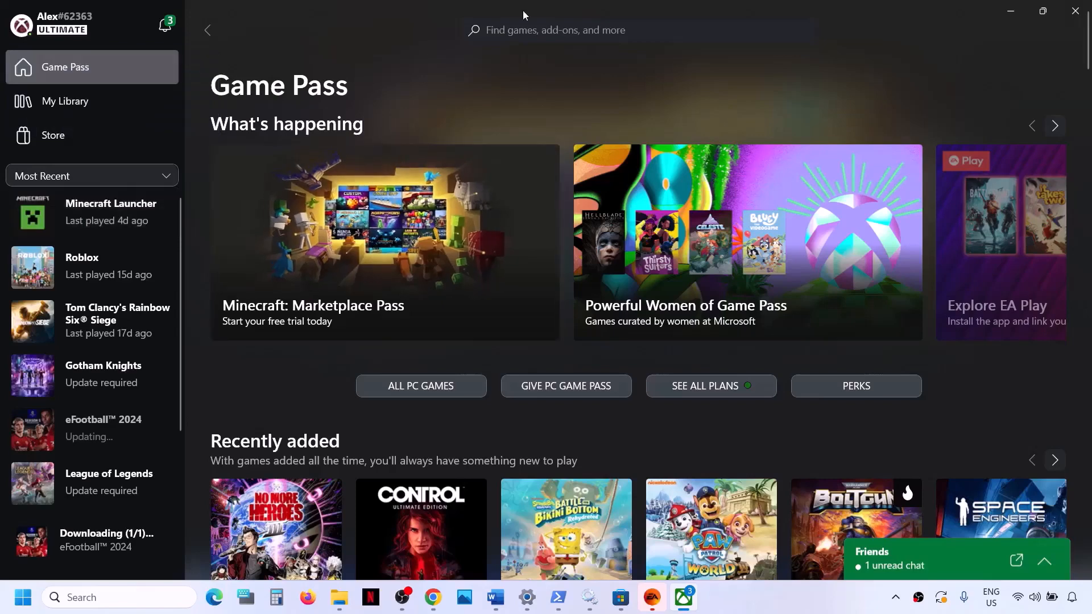
# Step: Search for "sea of thieves" and open the Sea of Thieves: 2024 Edition page under Play with Game Pass
pyautogui.click(520, 28)
pyautogui.write('sea of thi')
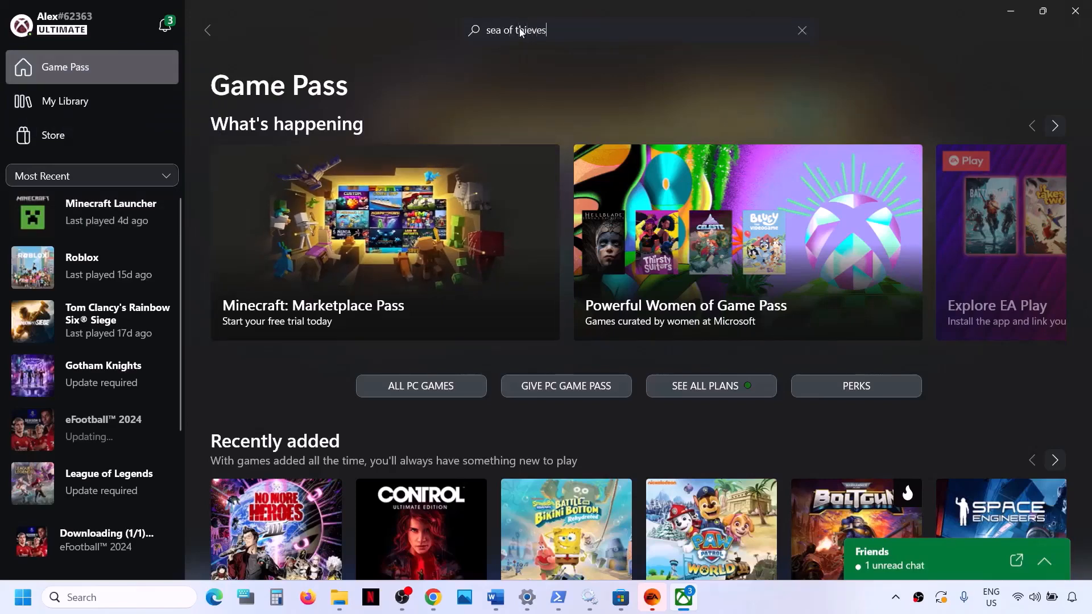
pyautogui.write('eves')
pyautogui.press('Return')
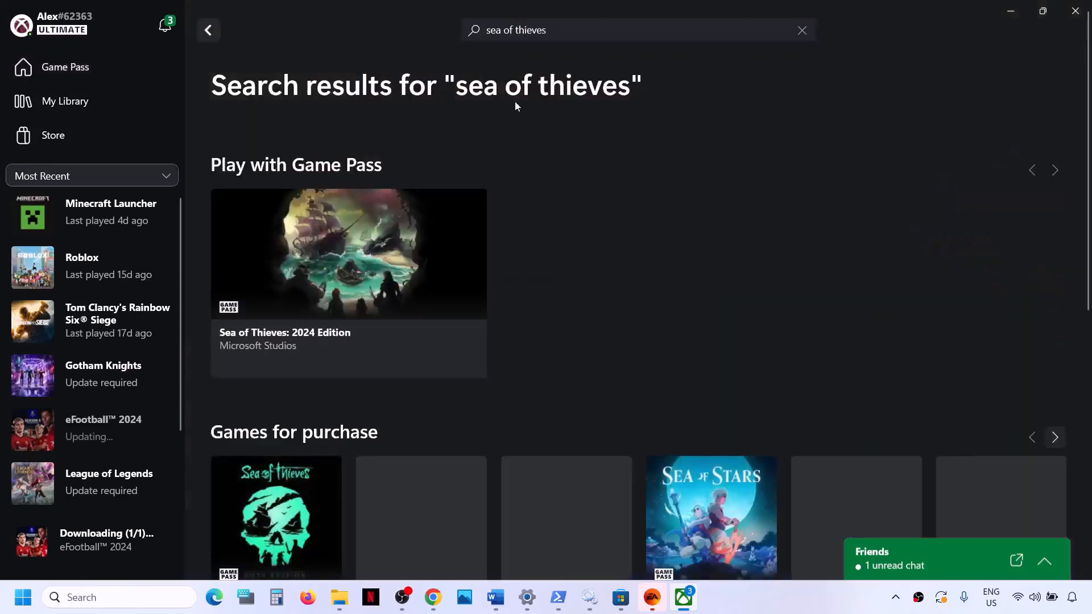
pyautogui.click(378, 244)
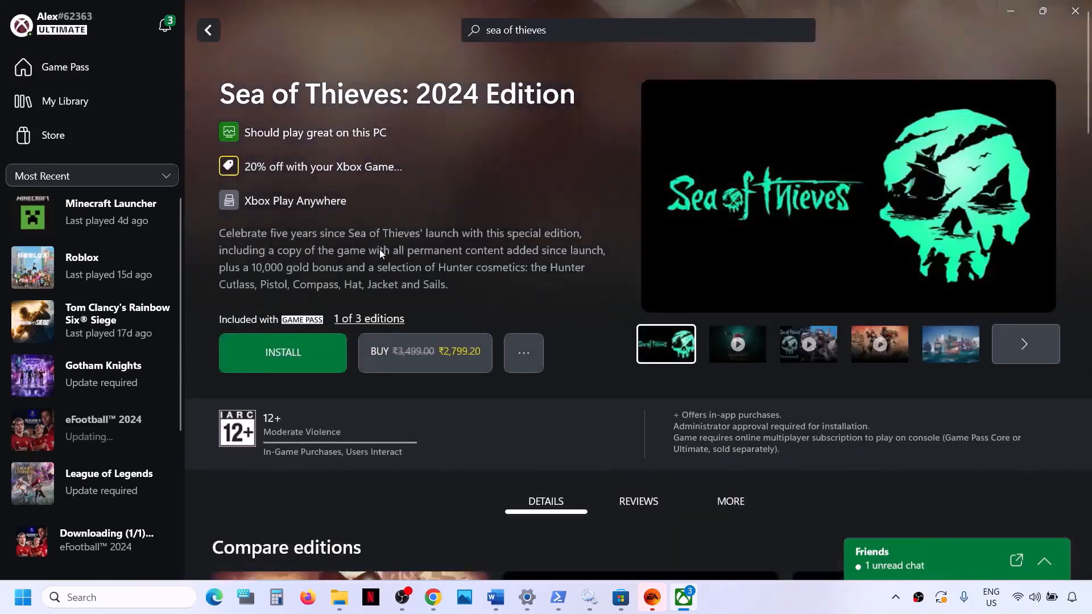
# Step: Install Sea of Thieves: 2024 Edition with the install location changed to D:\XboxGames
pyautogui.click(292, 356)
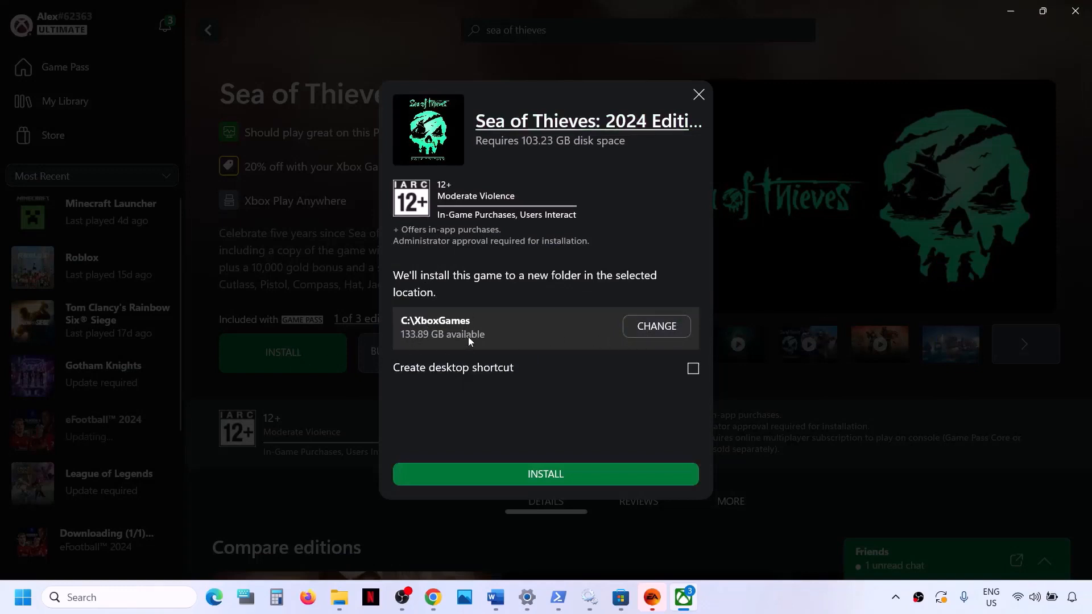
pyautogui.click(640, 327)
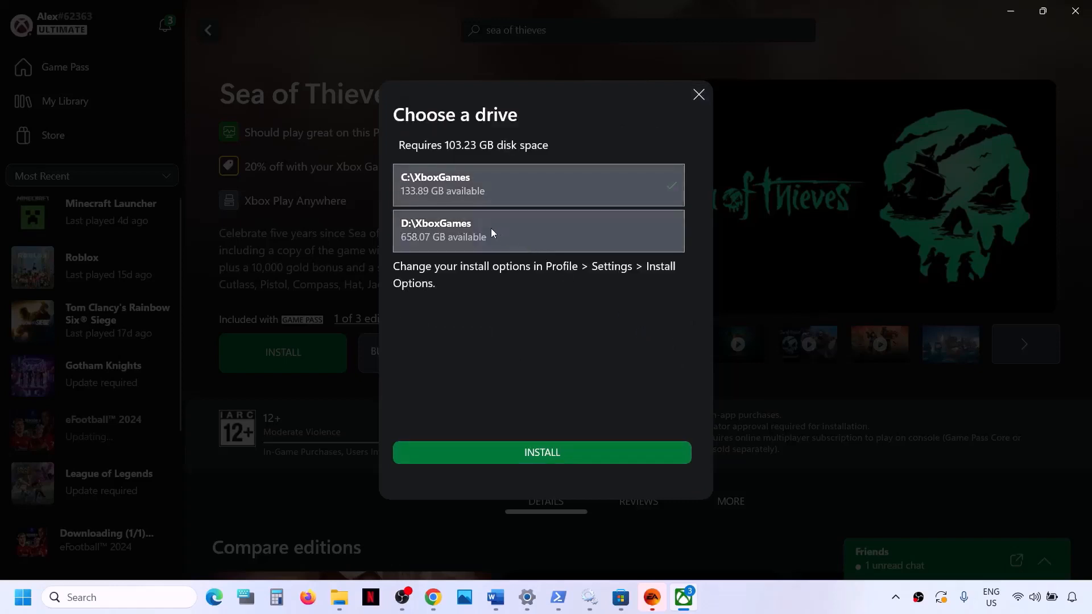
pyautogui.click(489, 228)
pyautogui.click(578, 453)
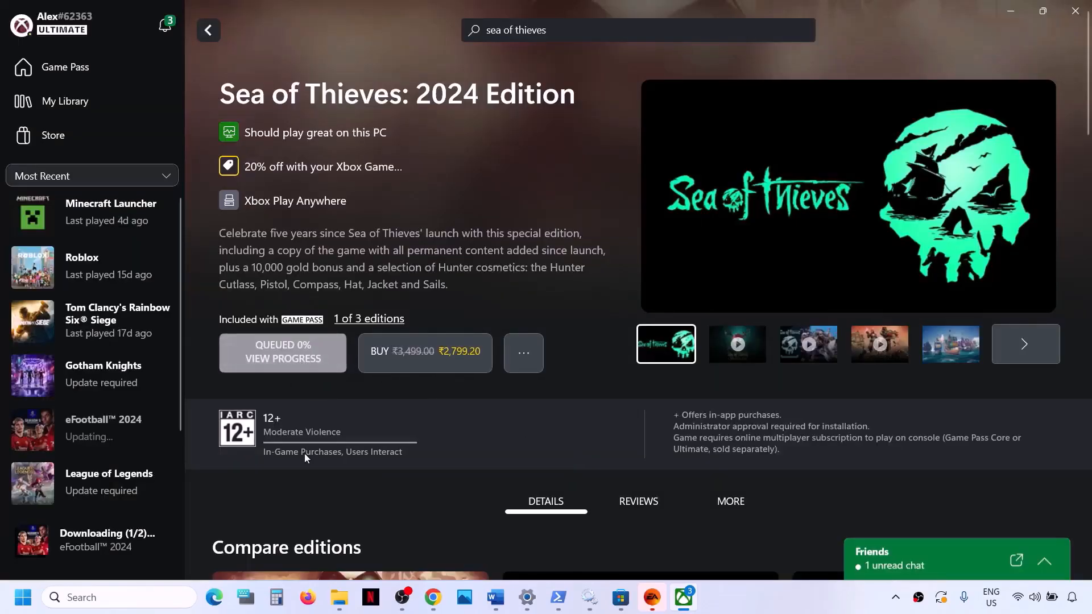
# Step: View the game's progress in the installation queue and cancel the eFootball 2024 installation ahead of it
pyautogui.click(312, 359)
pyautogui.scroll(-2, 313, 363)
pyautogui.scroll(3, 742, 241)
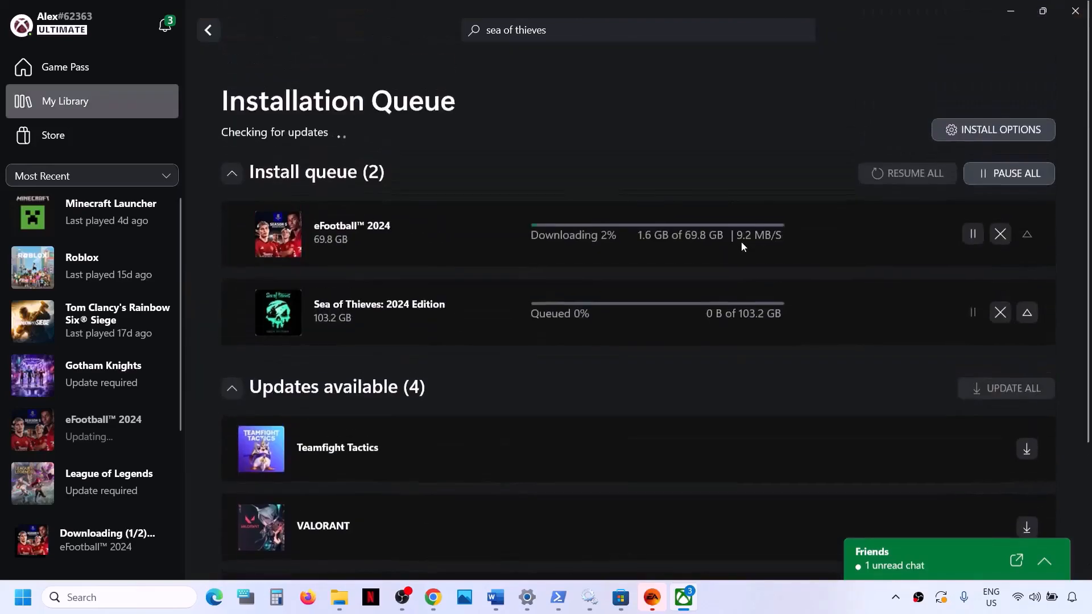
pyautogui.click(1001, 209)
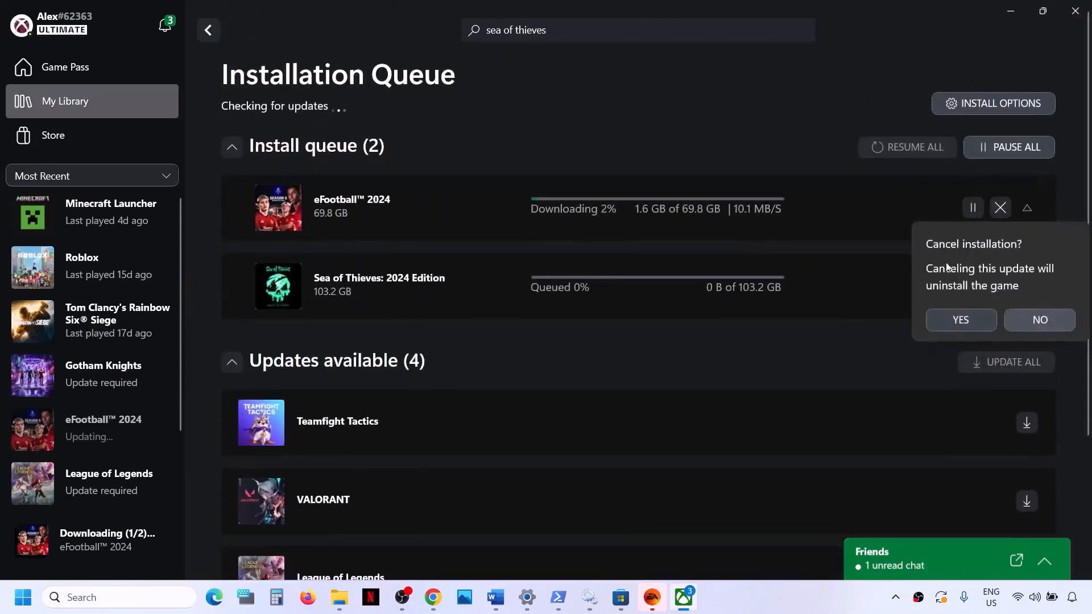
pyautogui.click(962, 320)
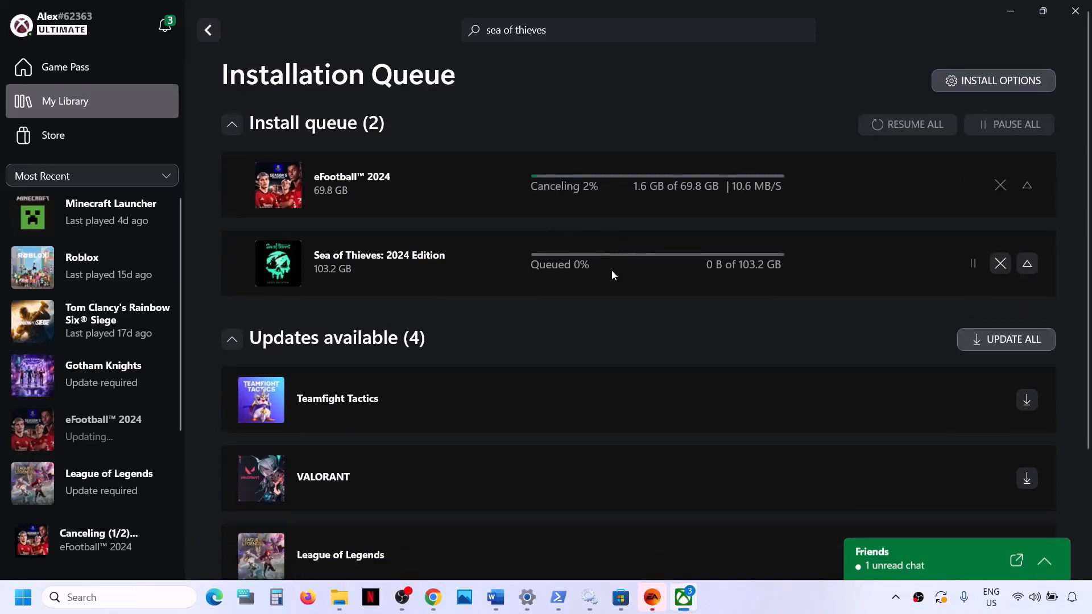
# Step: Return to the Word document and highlight the Step 18 media creation tool instruction and its Windows 10 download link
pyautogui.click(496, 598)
pyautogui.scroll(-2, 373, 397)
pyautogui.scroll(-2, 373, 396)
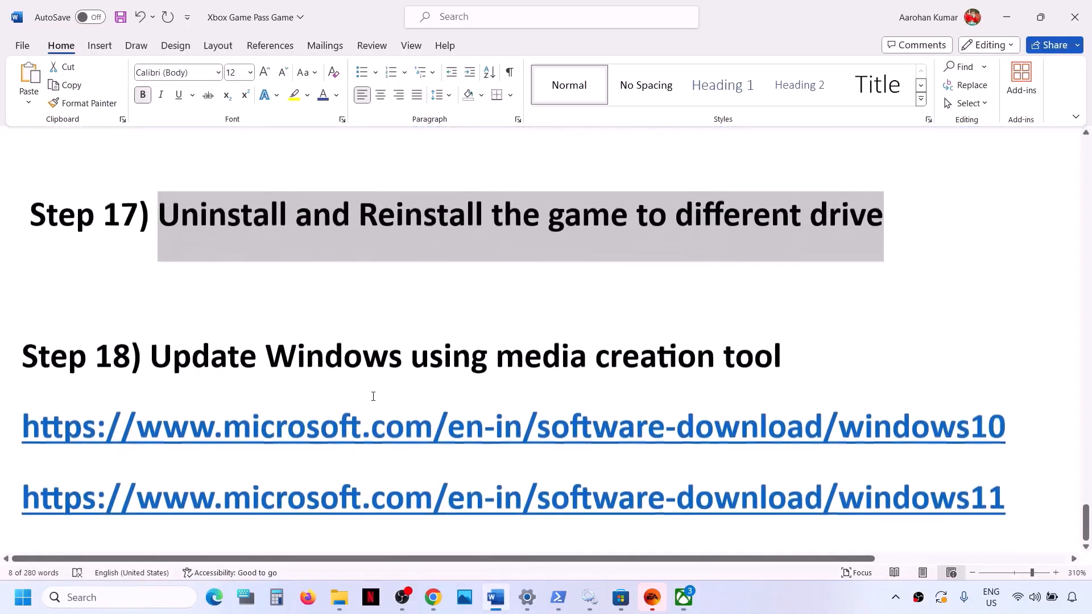
pyautogui.moveTo(158, 349); pyautogui.dragTo(834, 342)
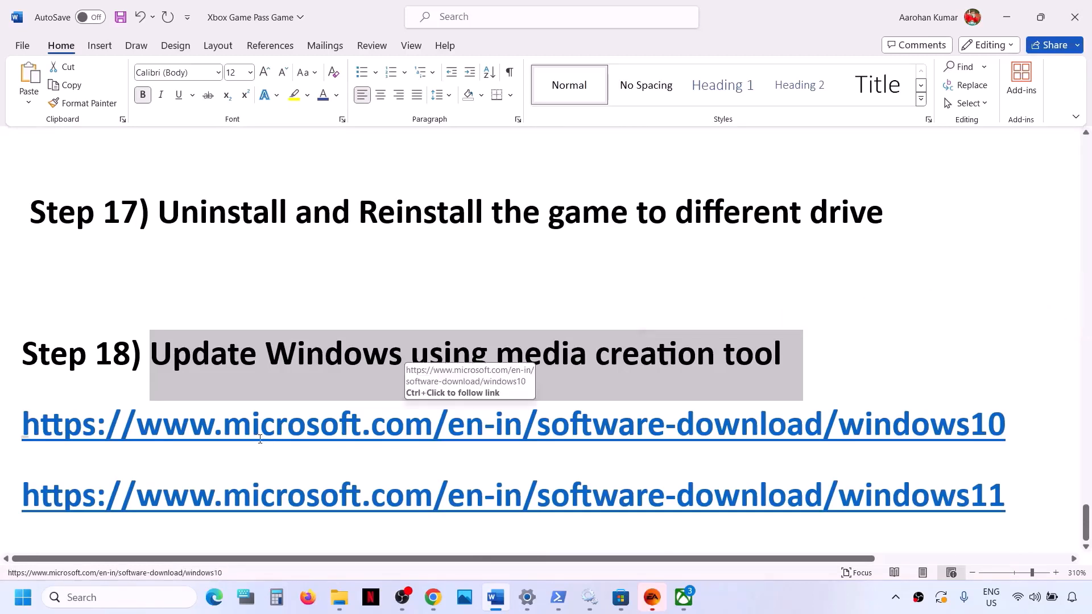
pyautogui.moveTo(261, 435); pyautogui.dragTo(804, 438)
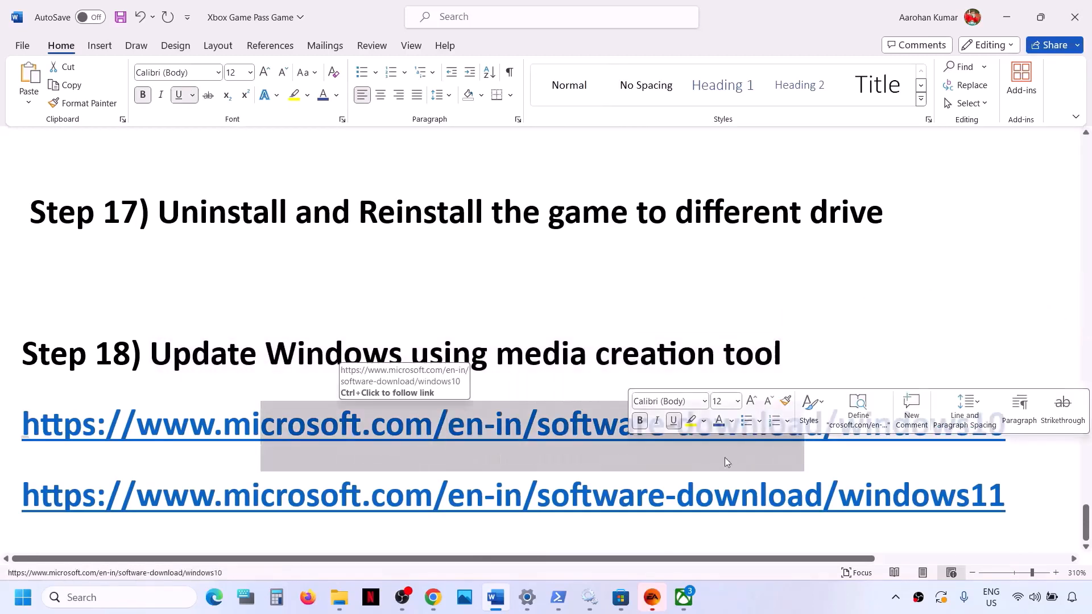
pyautogui.click(797, 595)
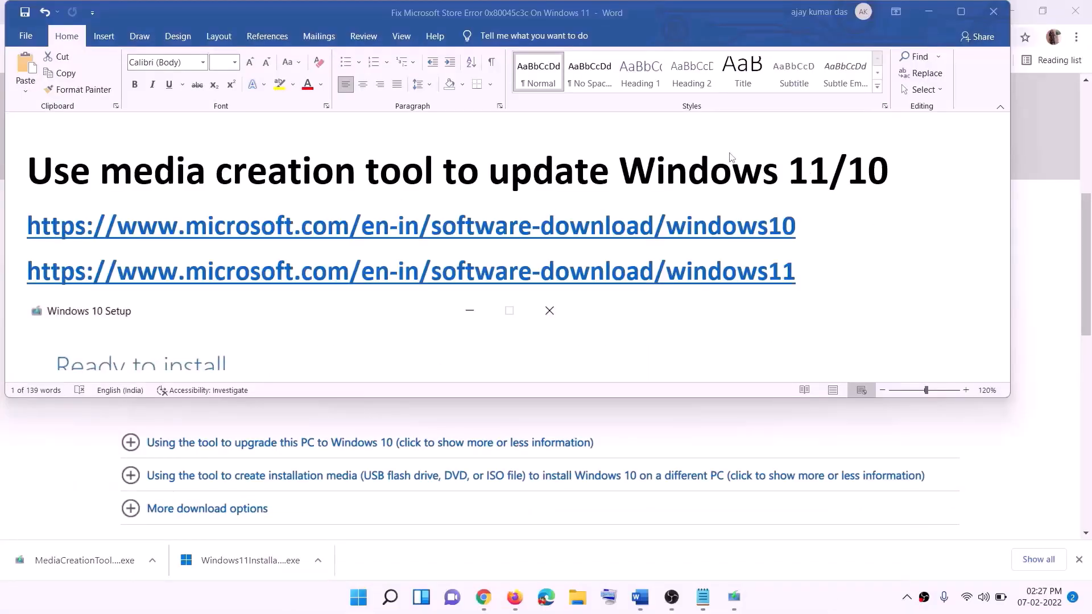
# Step: Highlight the Windows 10 and Windows 11 software download links in turn, then minimize the Word document
pyautogui.click(804, 227)
pyautogui.tripleClick(645, 223)
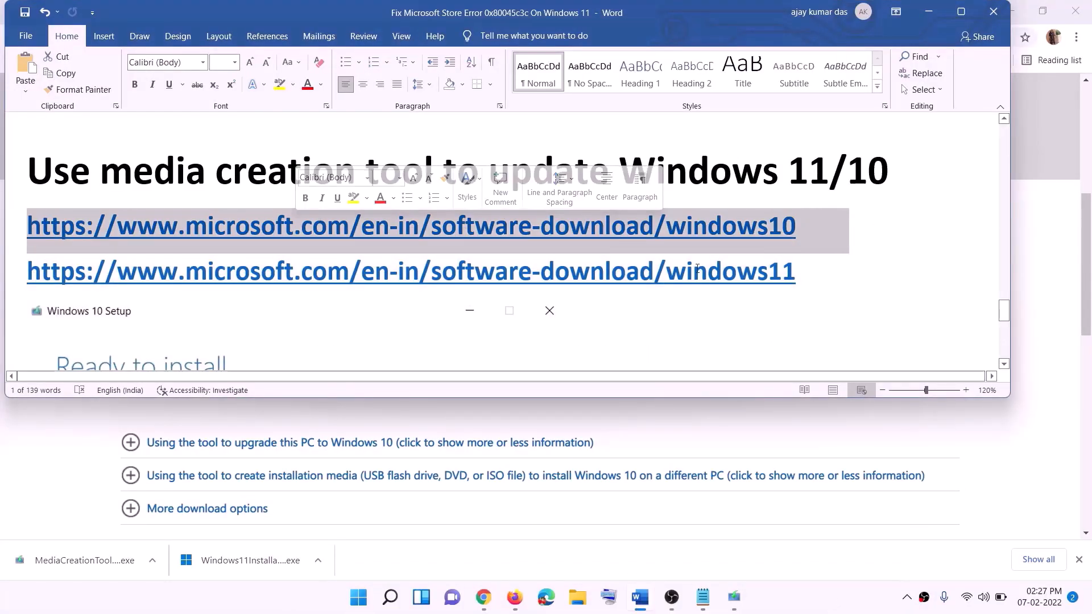
pyautogui.tripleClick(812, 272)
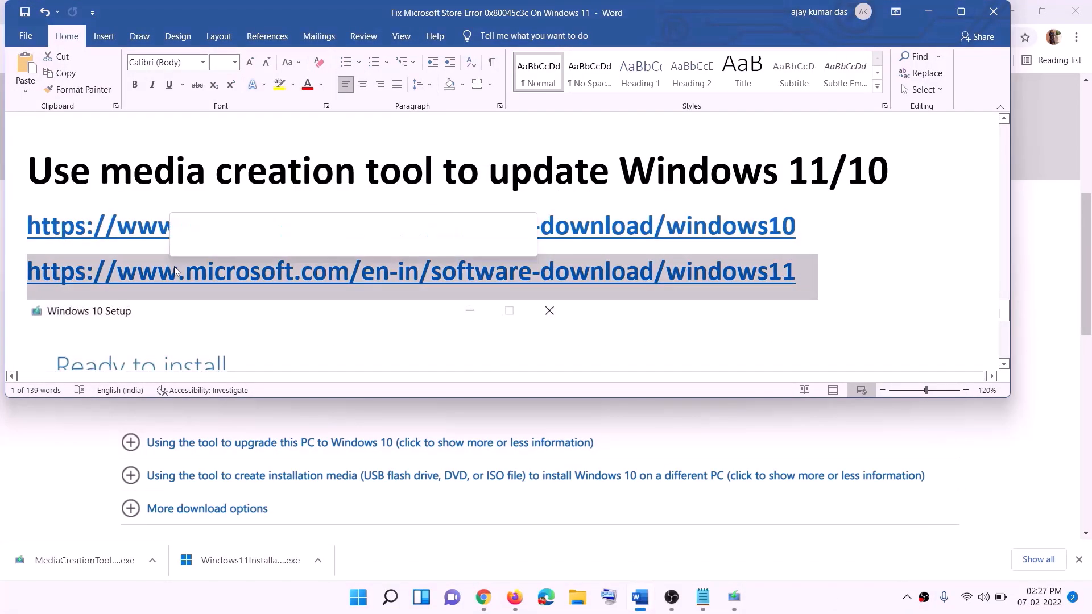
pyautogui.click(929, 11)
# Step: Locate the Create Windows 10 installation media section on the download page and highlight its mention of the media creation tool
pyautogui.scroll(6, 465, 292)
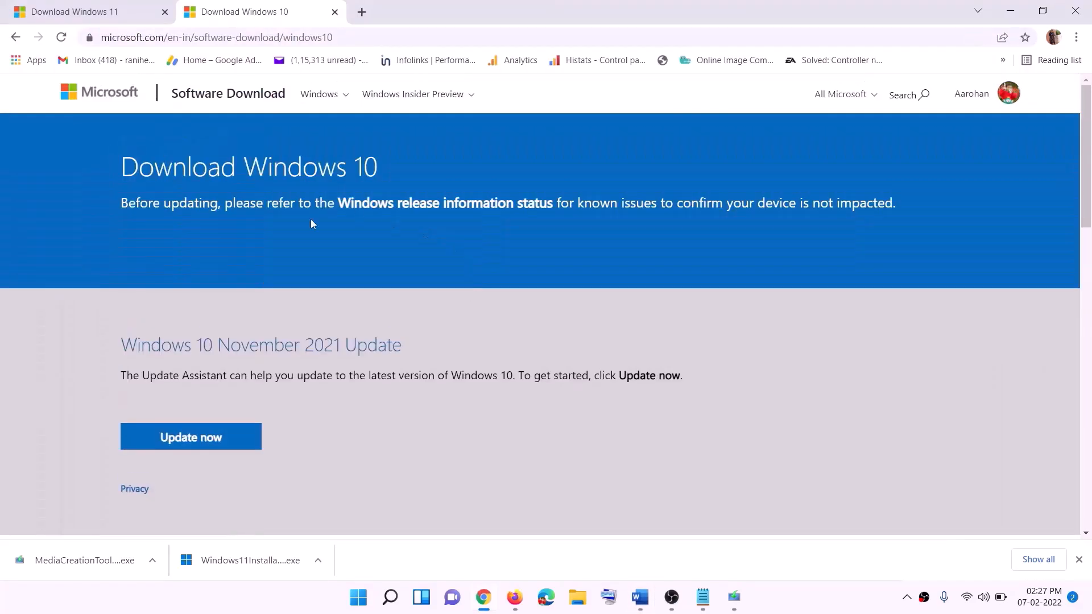
pyautogui.scroll(-5, 414, 213)
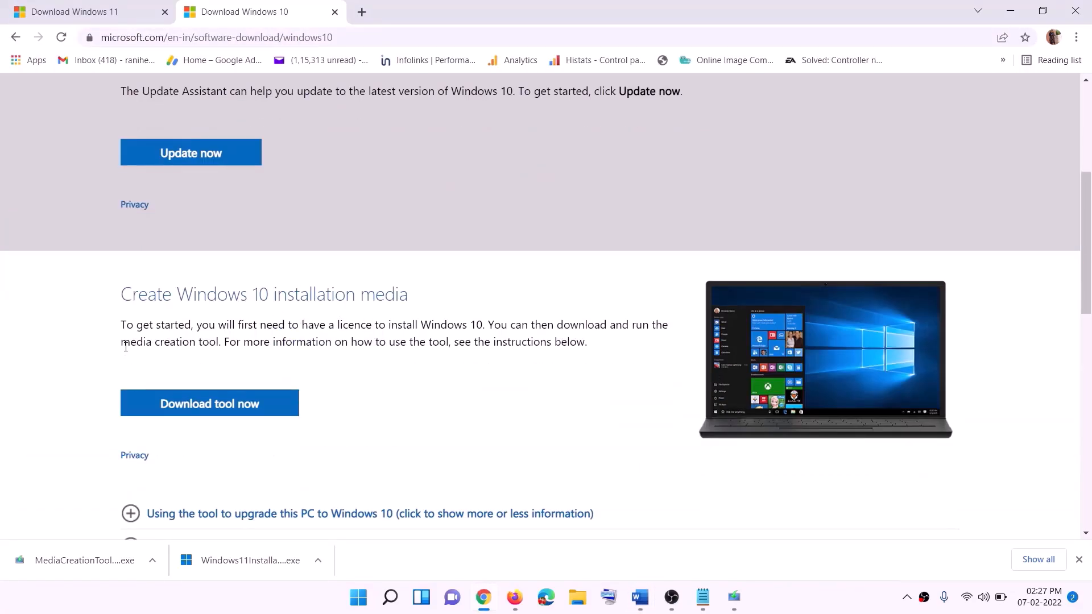
pyautogui.moveTo(131, 341); pyautogui.dragTo(251, 338)
pyautogui.scroll(-2, 363, 314)
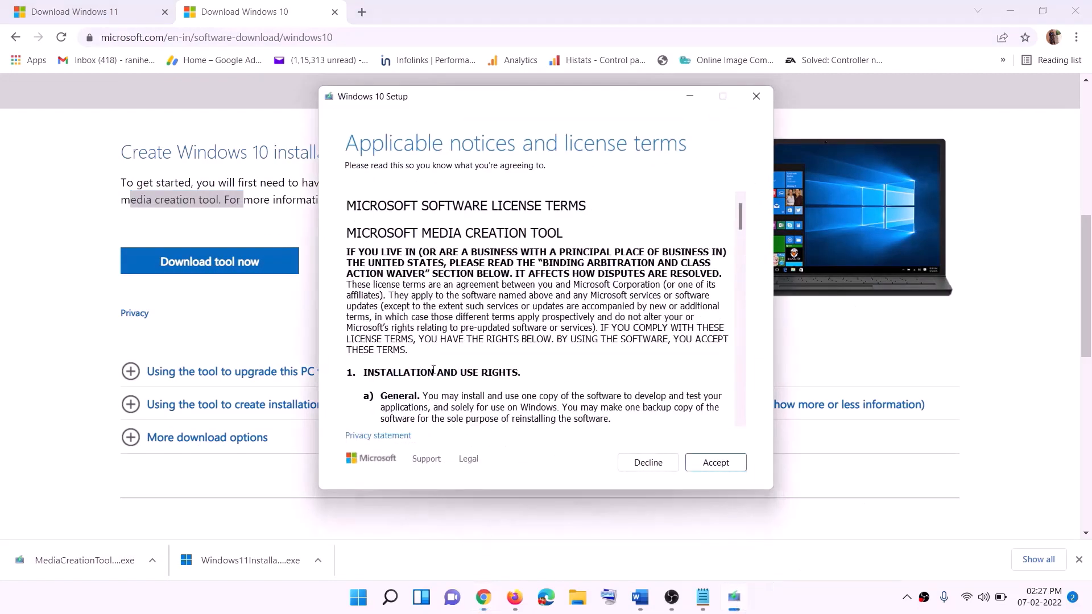
# Step: Accept the Windows 10 Setup license terms and start the download with the Upgrade this PC now option
pyautogui.click(711, 465)
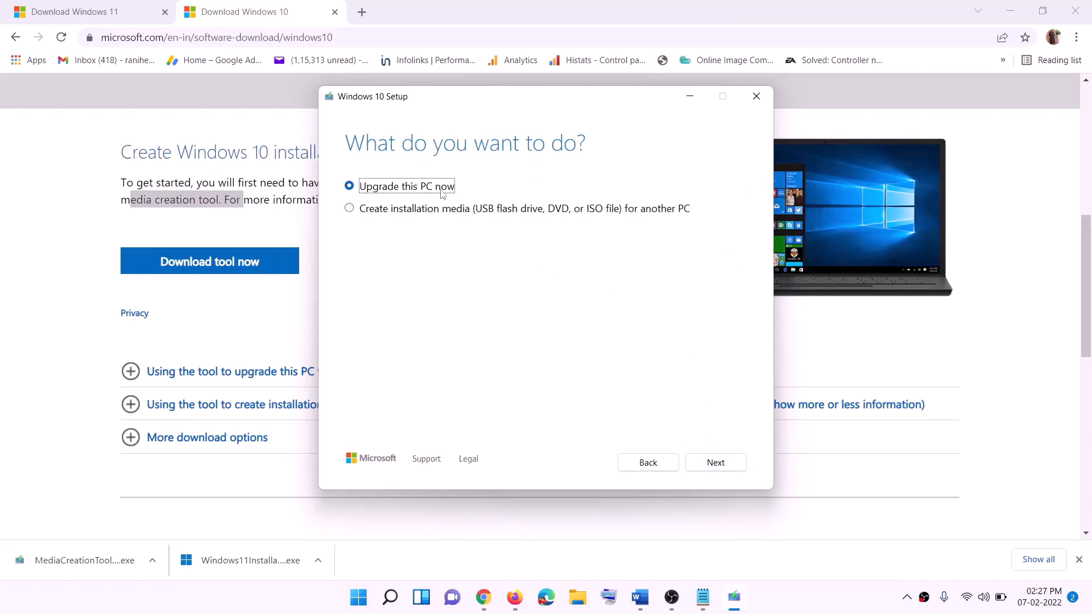
pyautogui.click(715, 462)
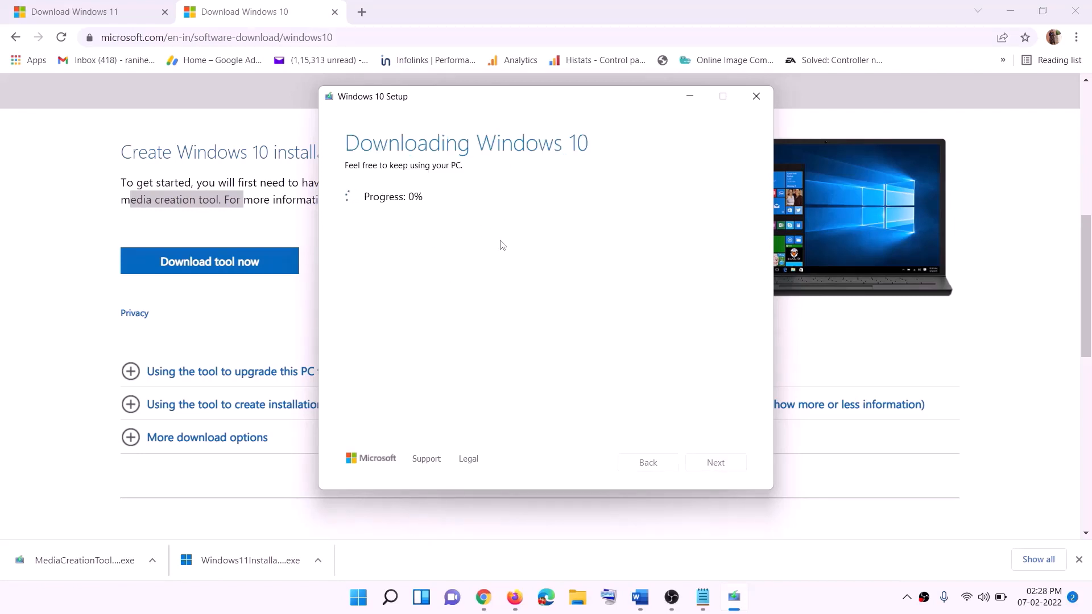
pyautogui.click(808, 610)
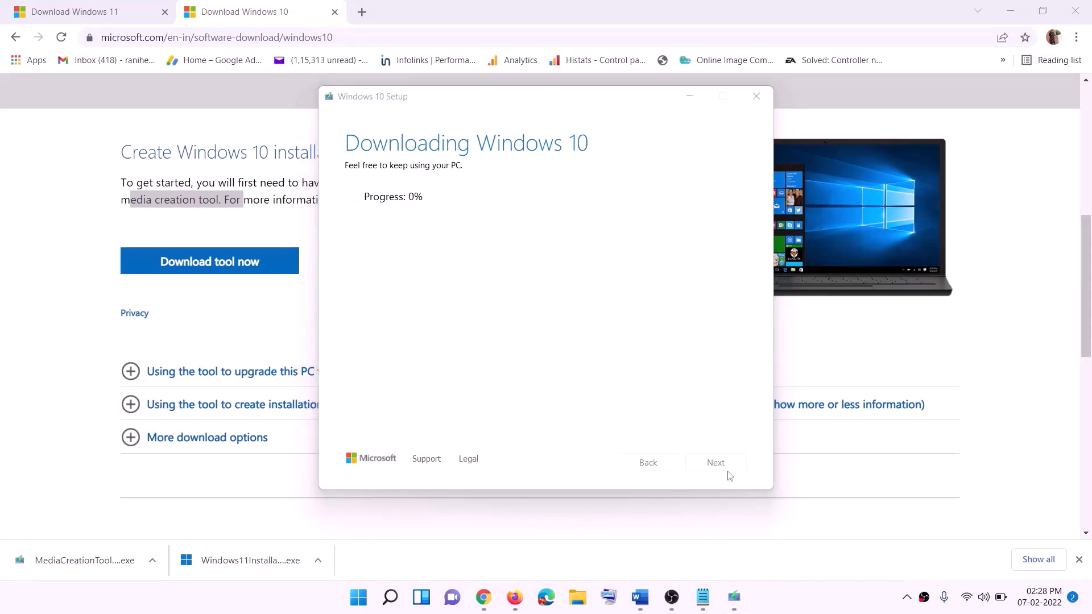
# Step: Switch to the Word document, maximize it and review the Ready to install screenshot with the Keep personal files and apps choice
pyautogui.click(640, 597)
pyautogui.scroll(-1, 119, 278)
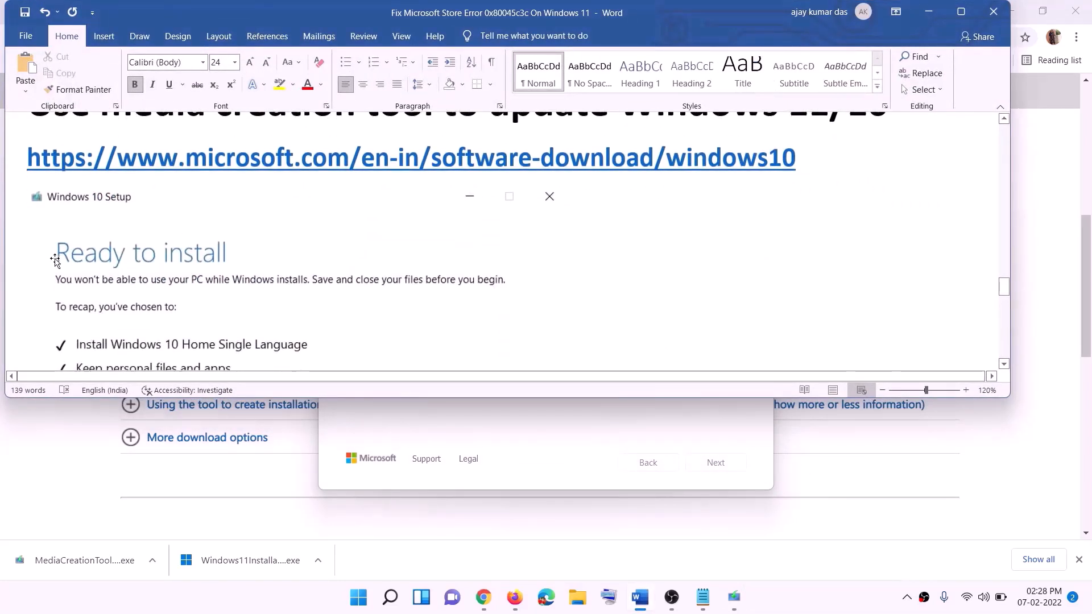
pyautogui.click(965, 16)
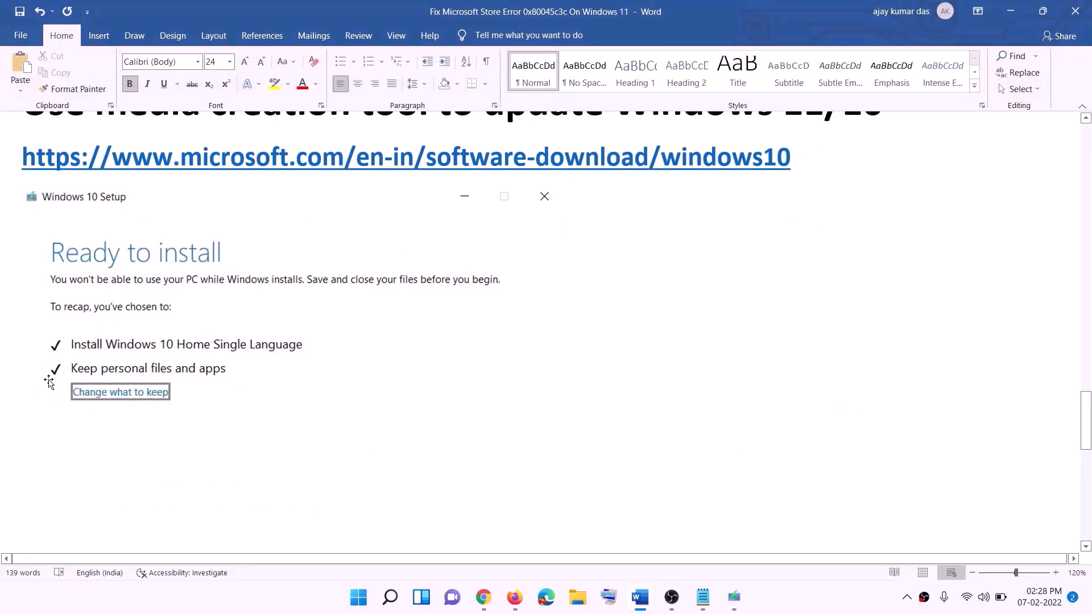
pyautogui.scroll(-3, 561, 395)
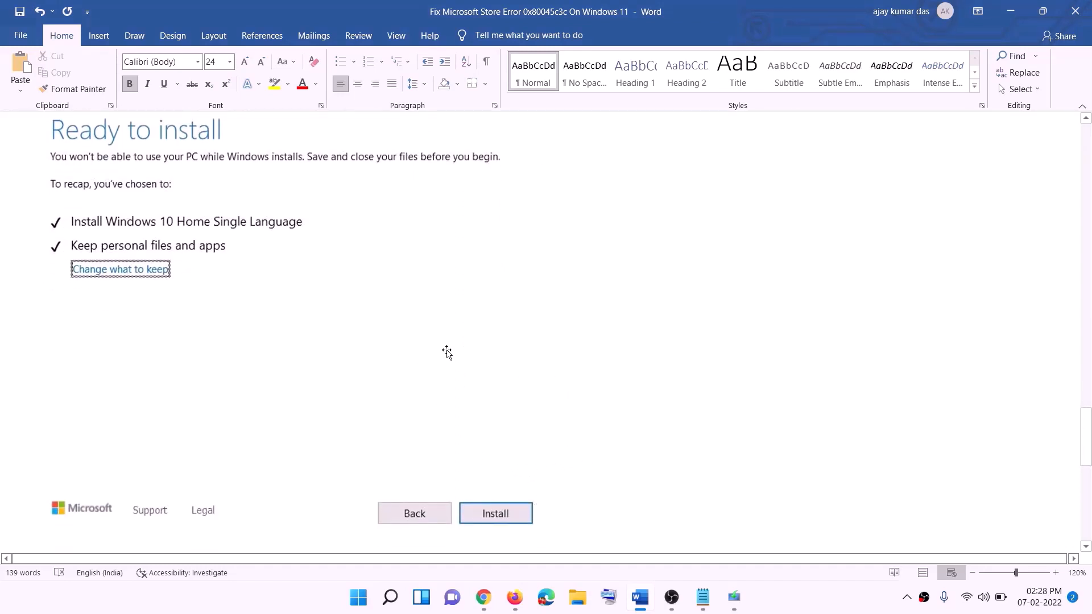
pyautogui.scroll(1, 447, 353)
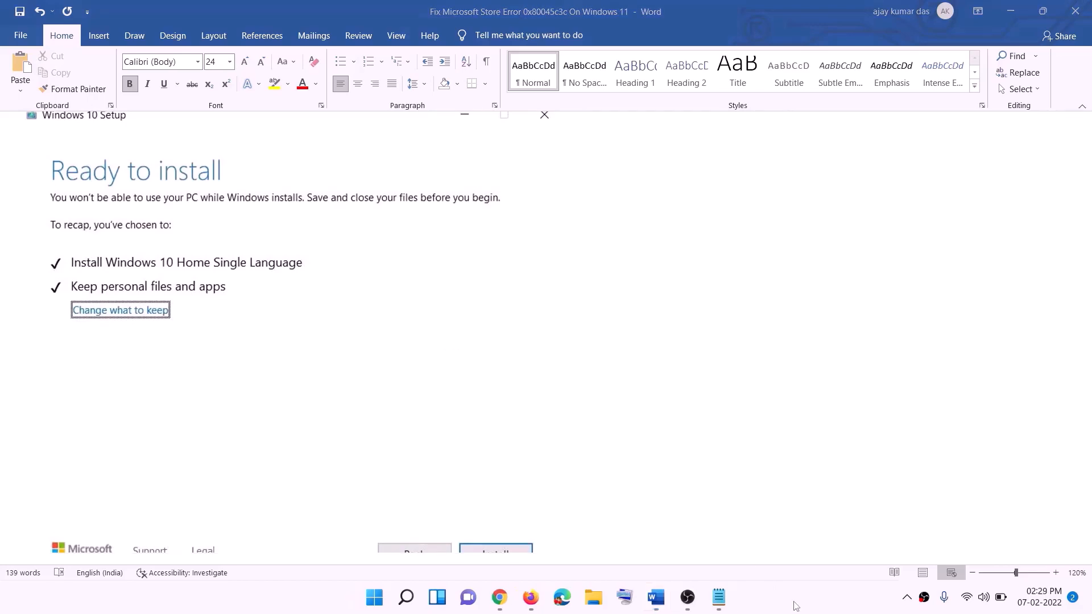
# Step: Switch to the Download Windows 11 page in Chrome and highlight the media creation tool text under Create Windows 11 Installation Media
pyautogui.click(504, 601)
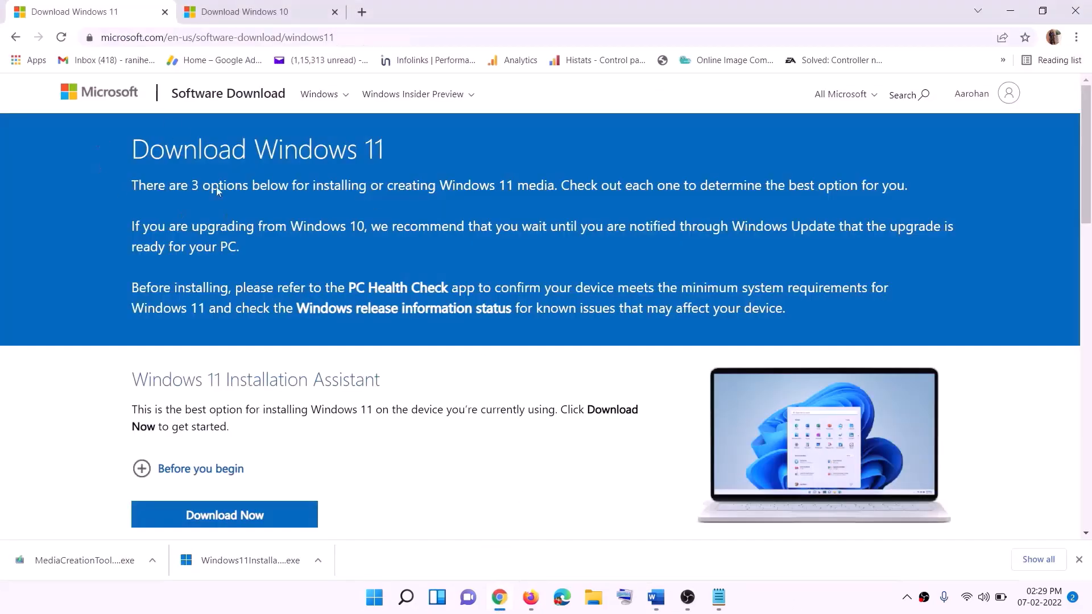
pyautogui.scroll(-5, 347, 387)
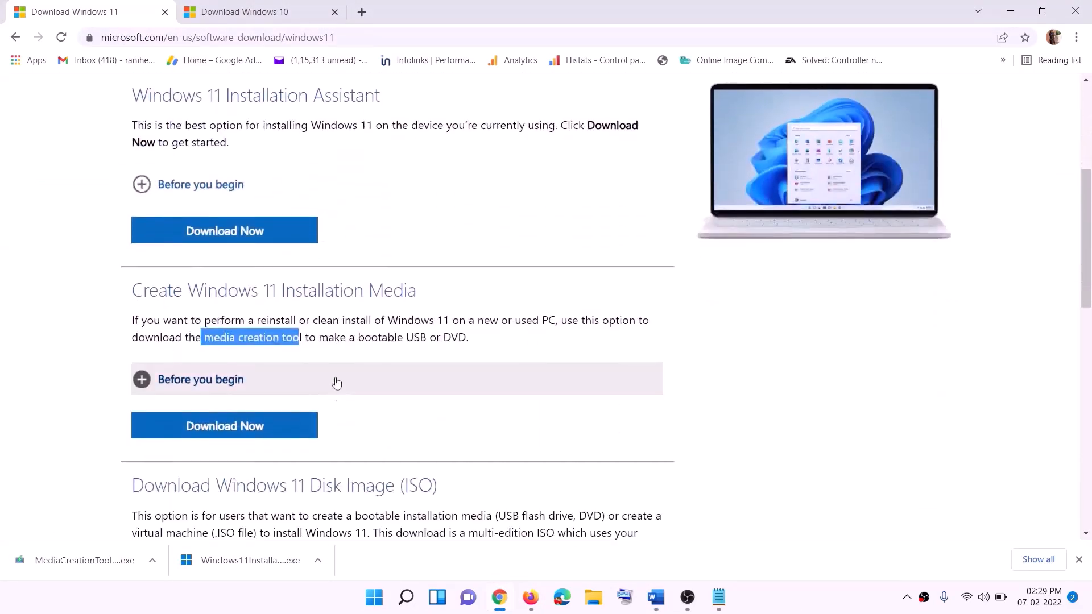
pyautogui.click(209, 338)
pyautogui.moveTo(205, 338); pyautogui.dragTo(315, 338)
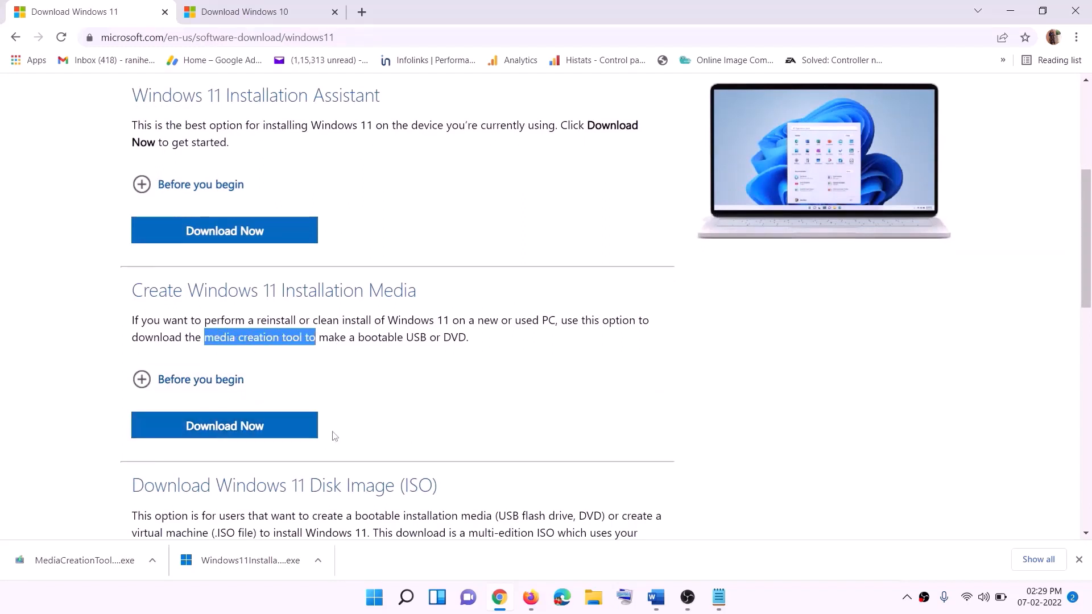
# Step: Download the Windows 11 media creation tool, run the downloaded file and accept its license terms
pyautogui.click(216, 432)
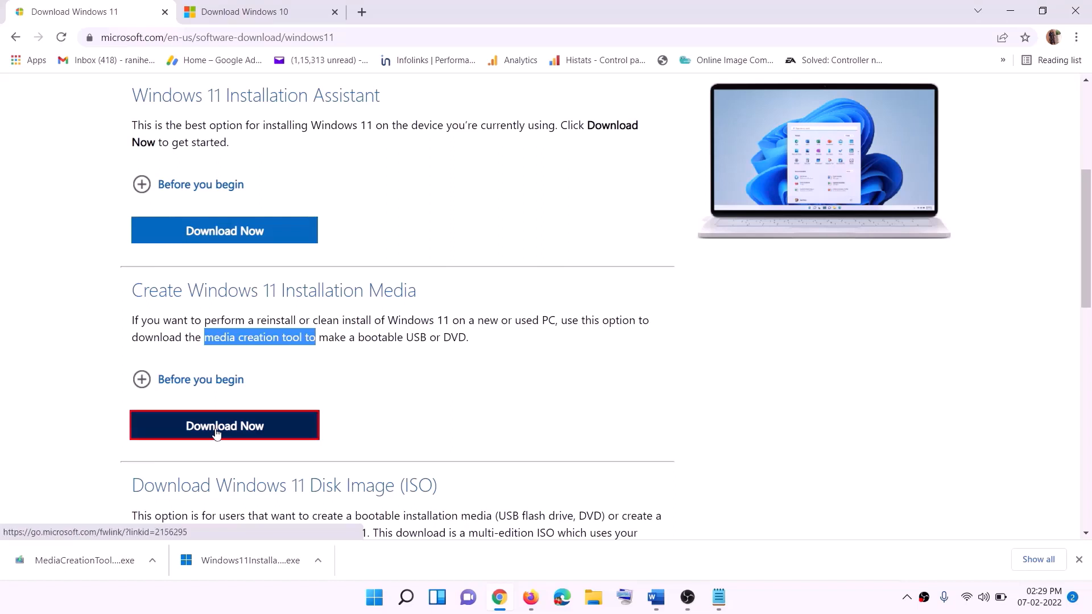
pyautogui.click(75, 563)
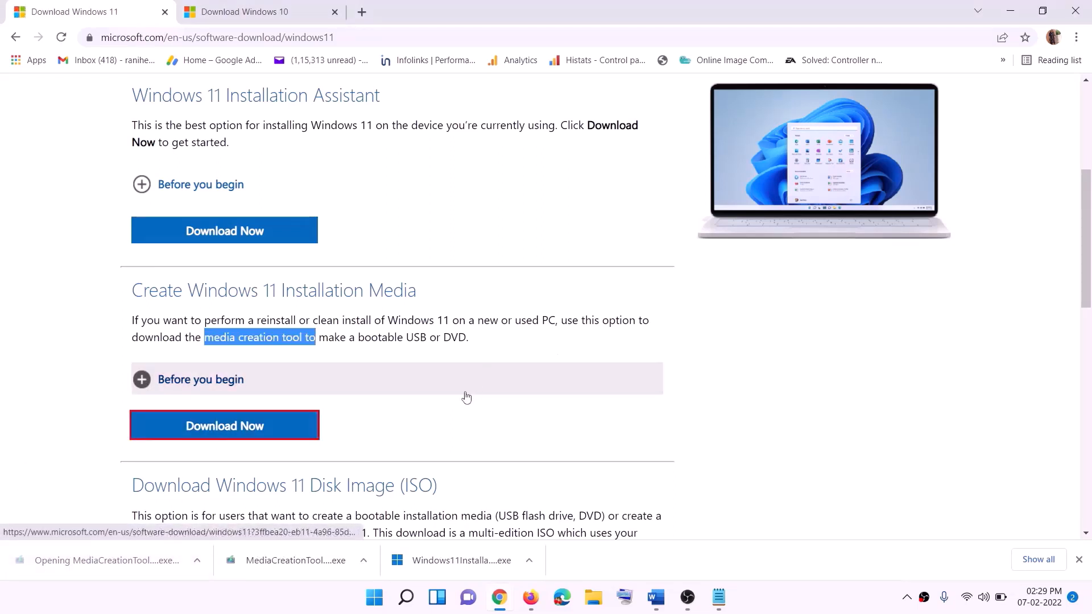
pyautogui.click(473, 414)
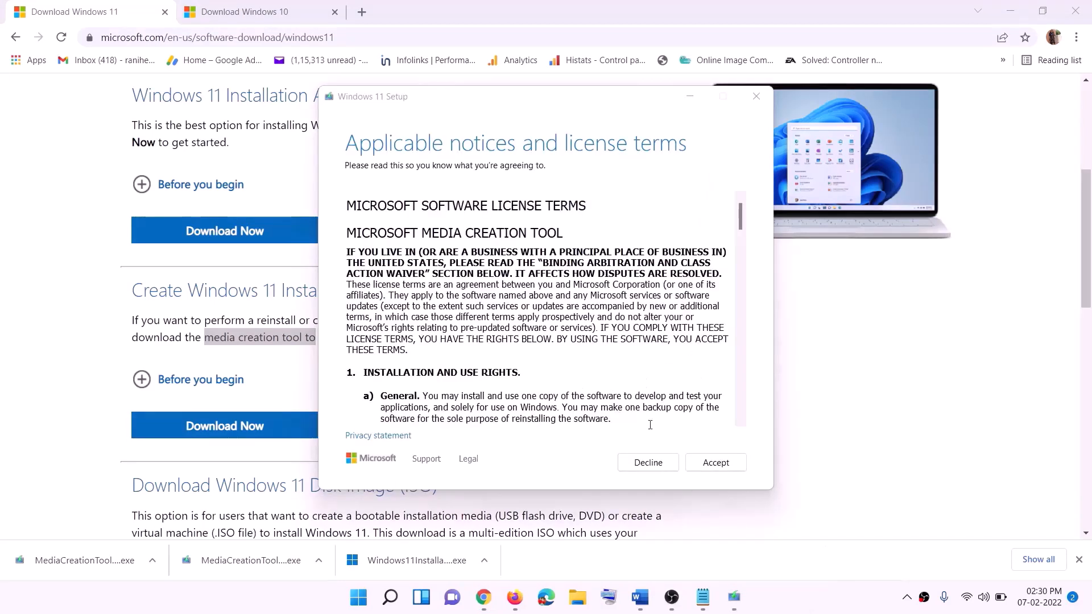
pyautogui.click(716, 462)
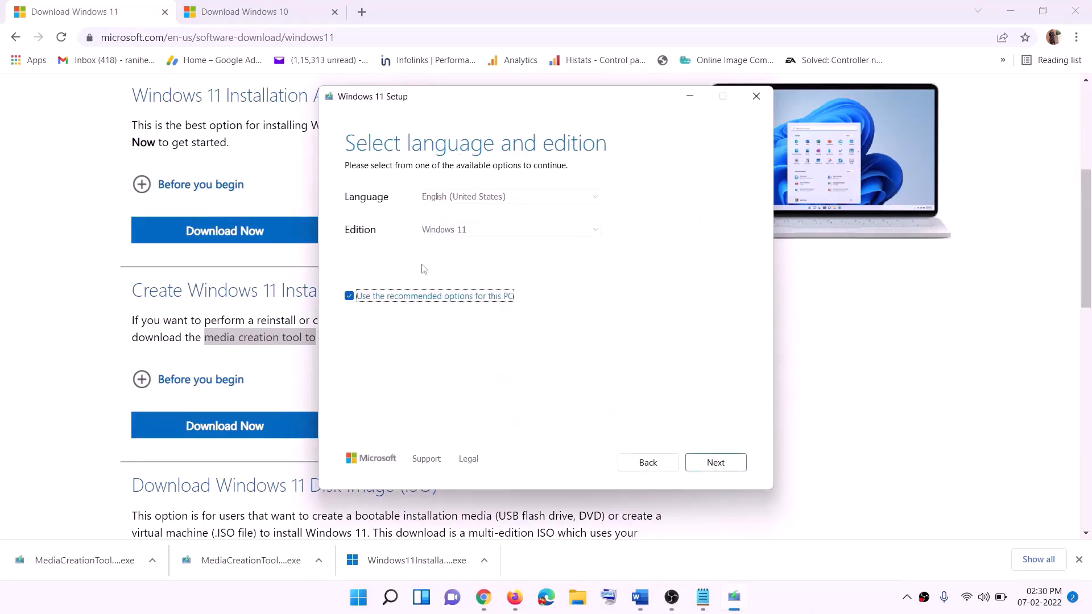
# Step: Accept the recommended language and edition, choose ISO file as the media, and save it to the Desktop as Windows
pyautogui.click(709, 461)
pyautogui.click(364, 249)
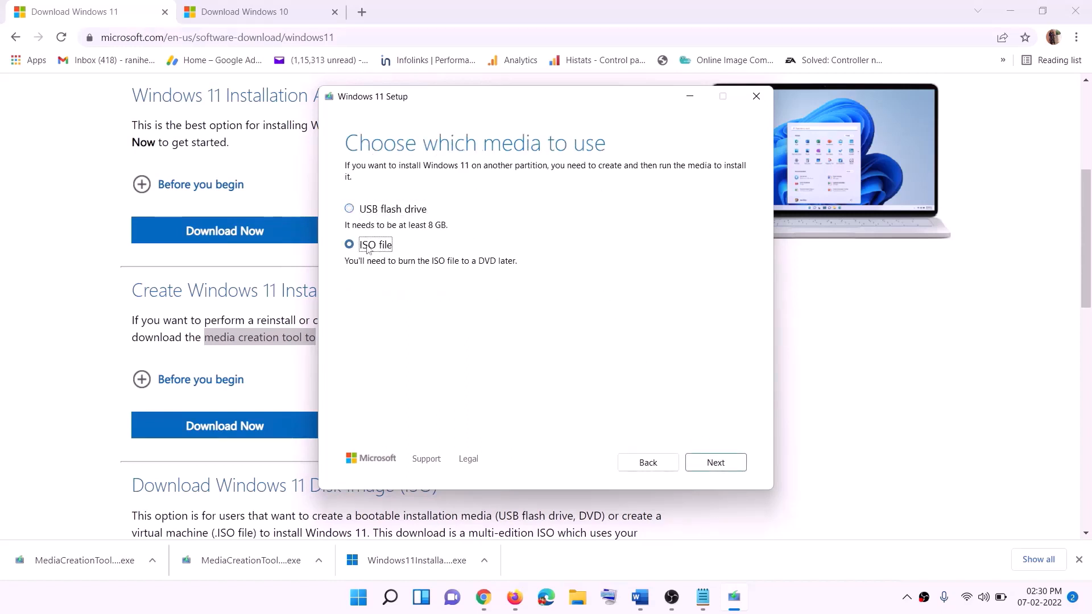
pyautogui.click(716, 462)
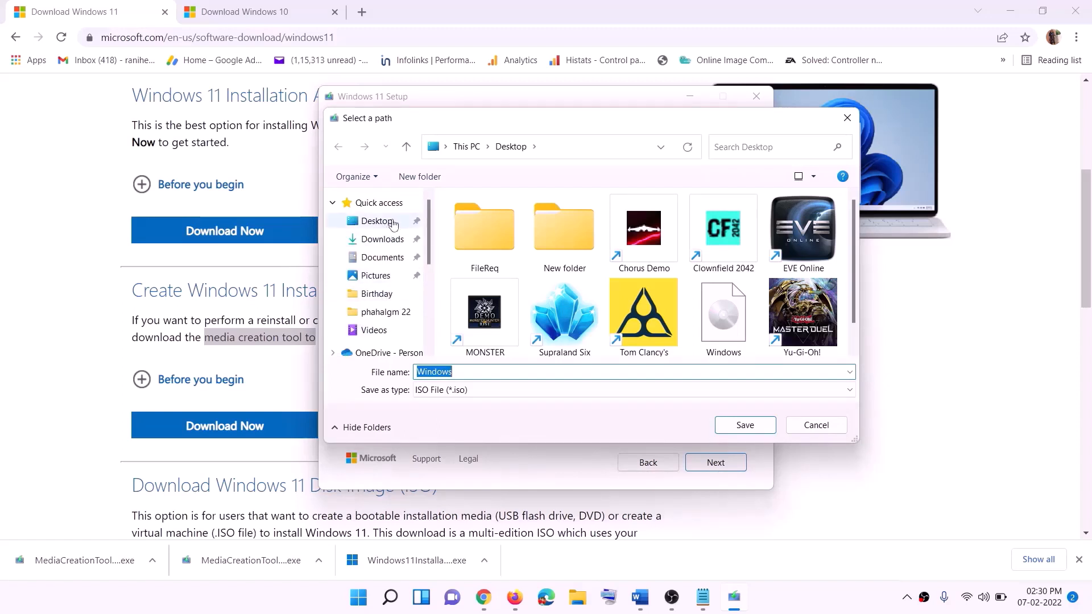
pyautogui.click(373, 224)
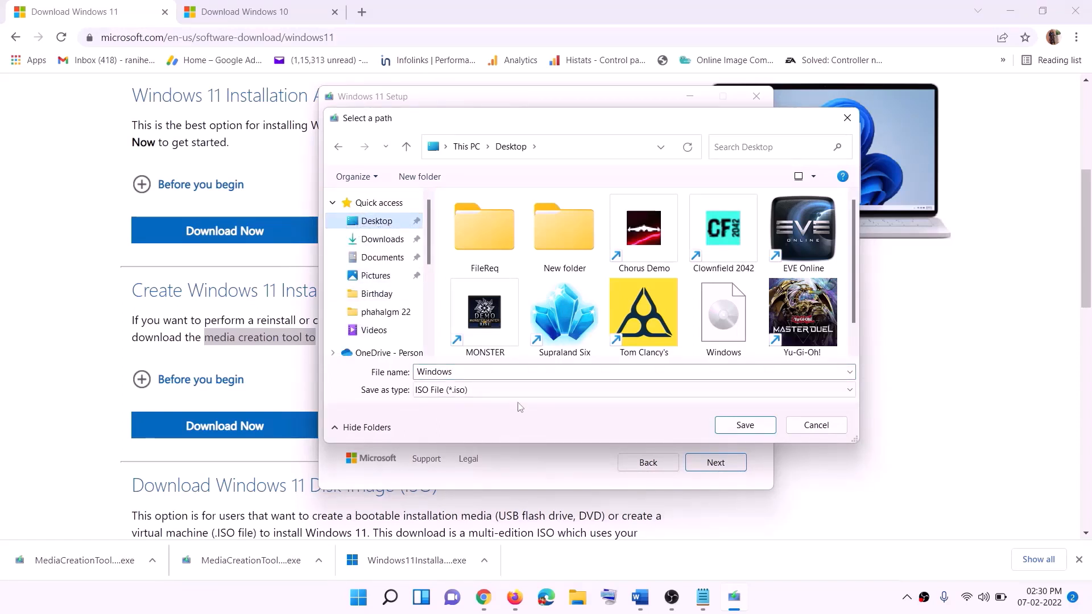
pyautogui.click(745, 425)
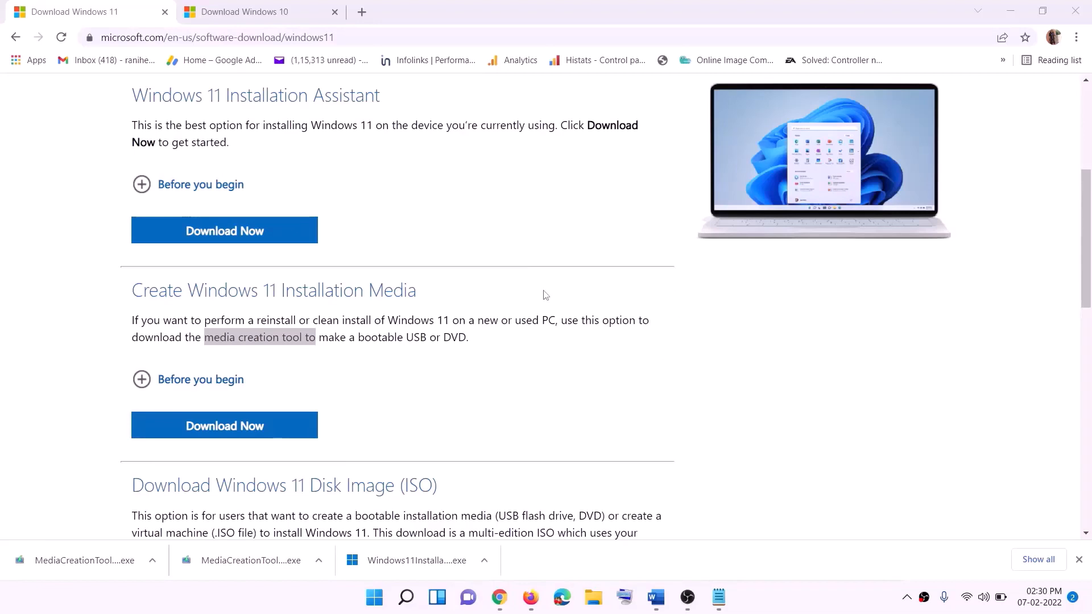
# Step: Show the desktop, move the Windows disc image above the Firefox shortcut and open it
pyautogui.press('super+d')
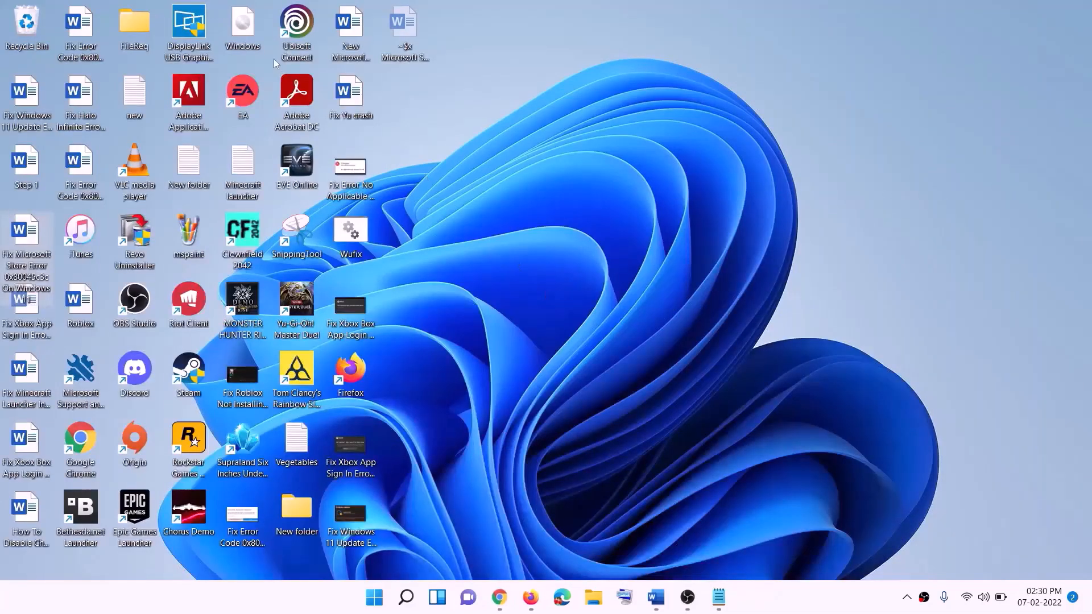
pyautogui.moveTo(258, 27); pyautogui.dragTo(436, 333)
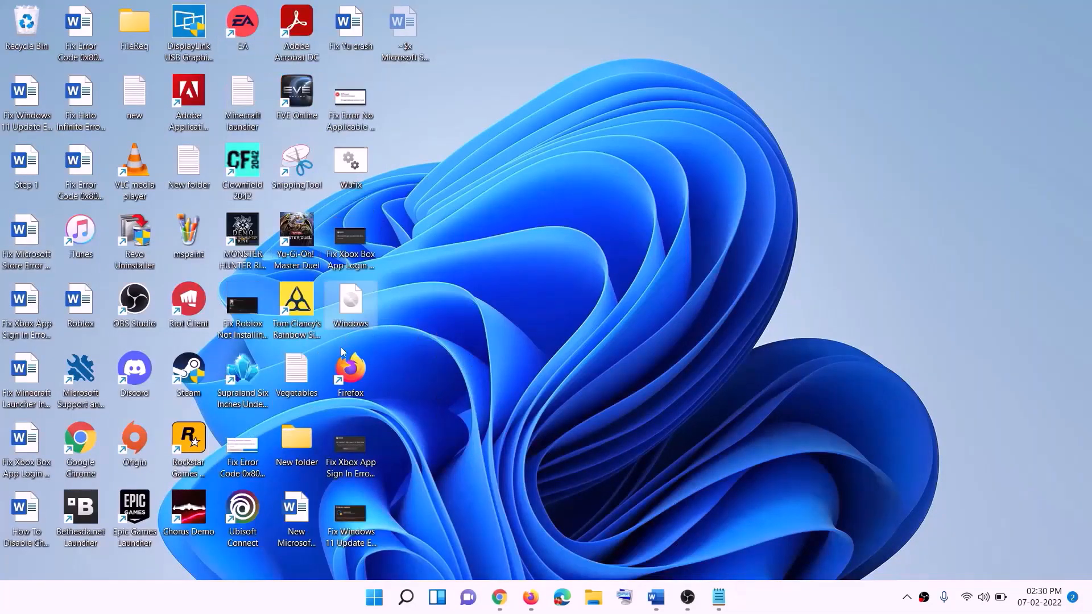
pyautogui.doubleClick(358, 301)
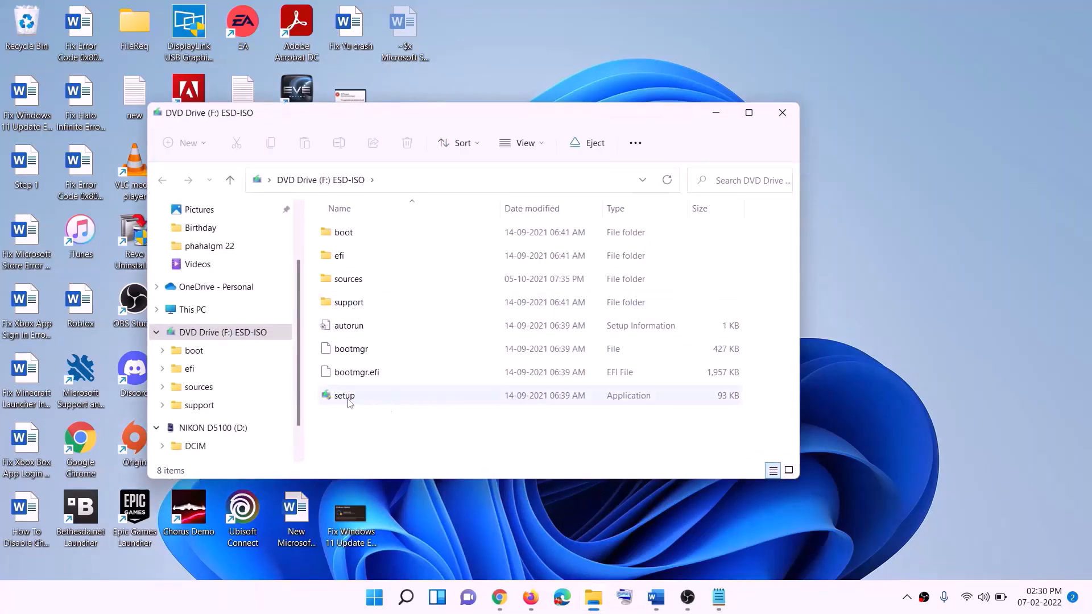
# Step: Run setup from the ESD-ISO drive, allow it to make changes, and continue Windows 11 Setup to the update check
pyautogui.click(345, 400)
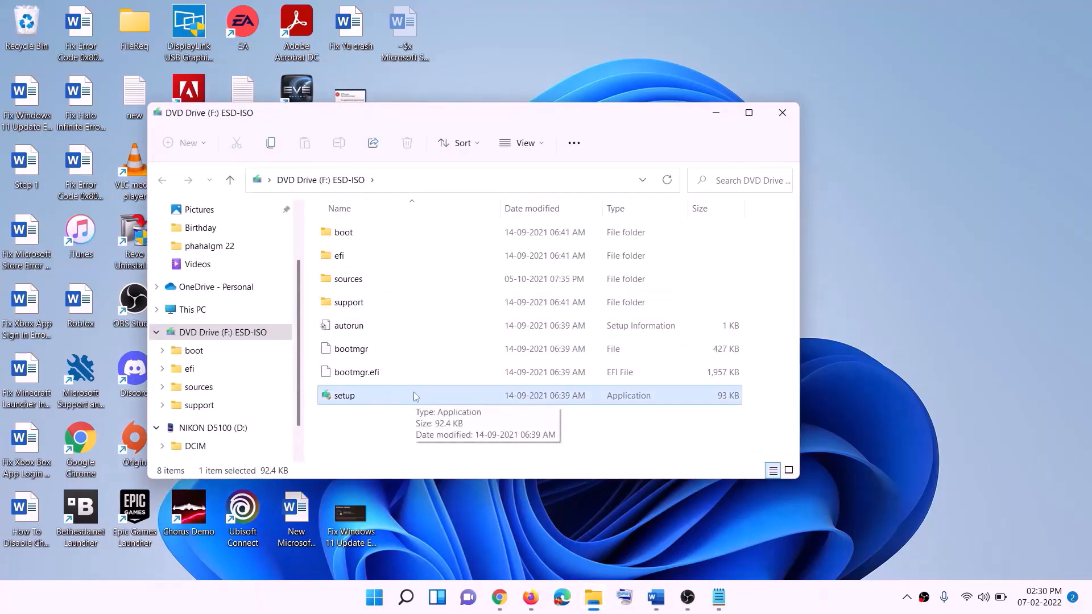
pyautogui.doubleClick(374, 396)
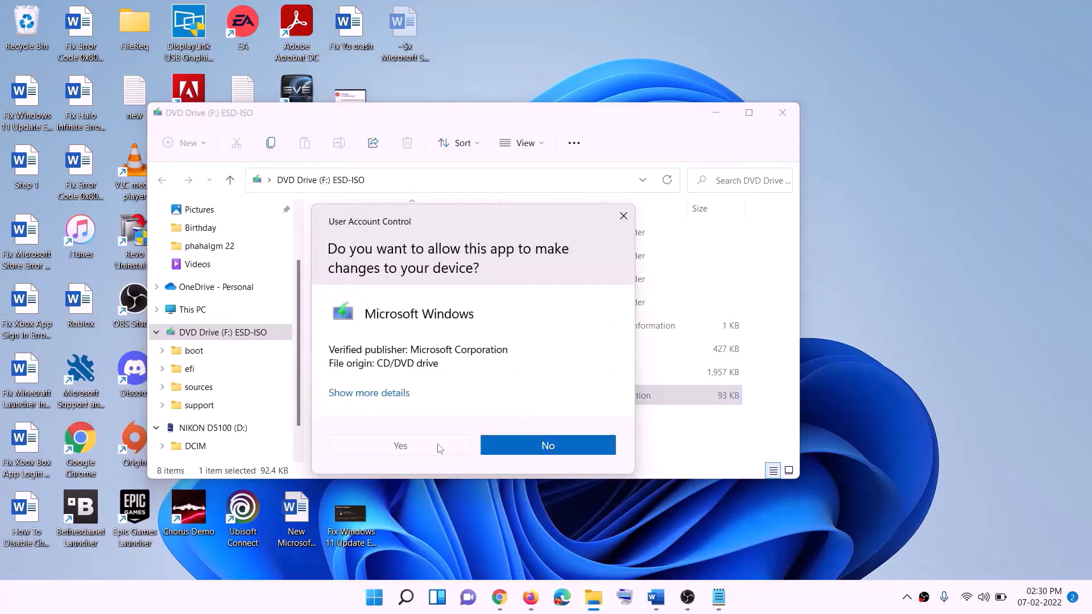
pyautogui.click(439, 446)
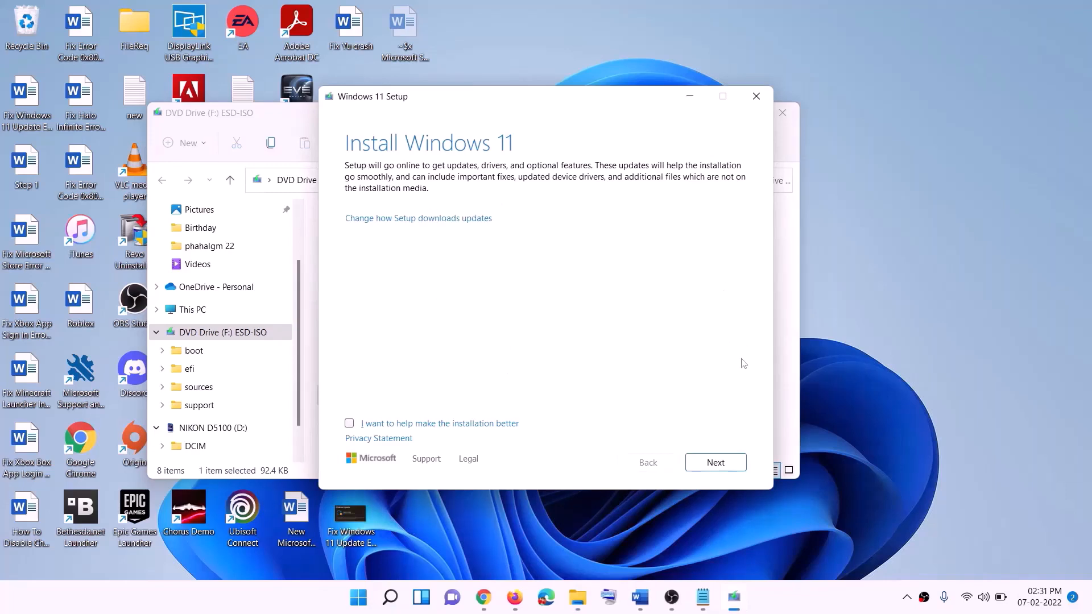
pyautogui.click(718, 463)
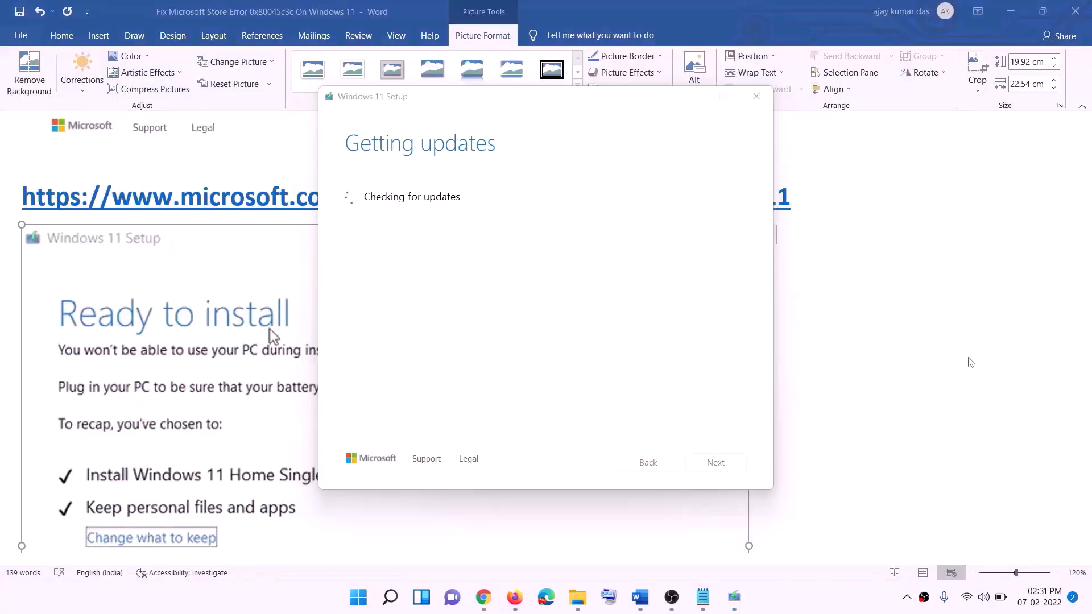
# Step: Switch to the Word document and review the Windows 11 Ready to install screenshot with the Keep personal files and apps choice
pyautogui.click(876, 359)
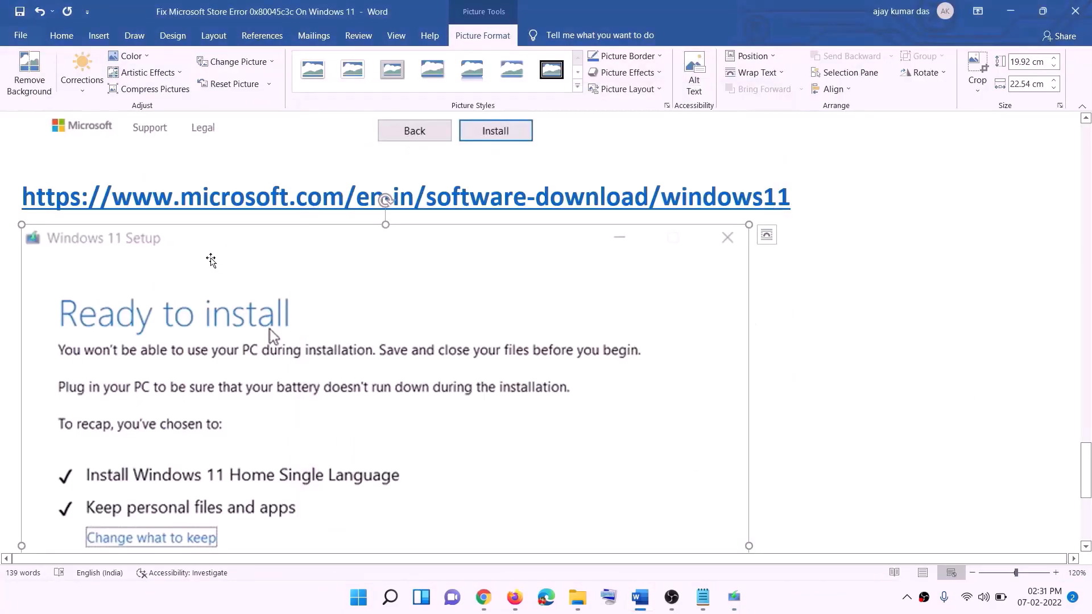
pyautogui.scroll(-3, 252, 285)
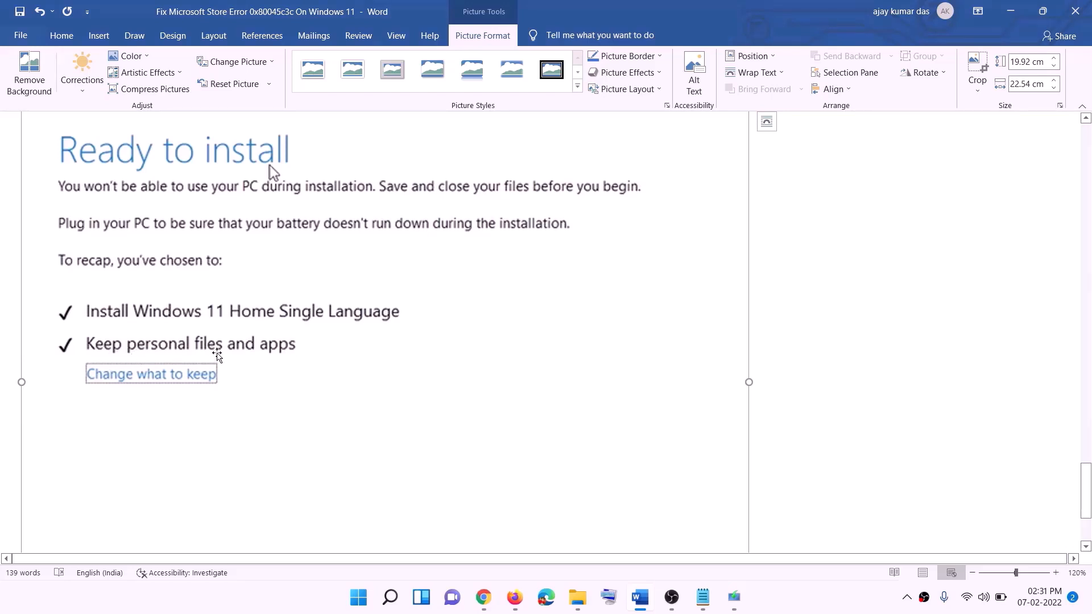
pyautogui.scroll(-2, 449, 368)
pyautogui.scroll(5, 575, 407)
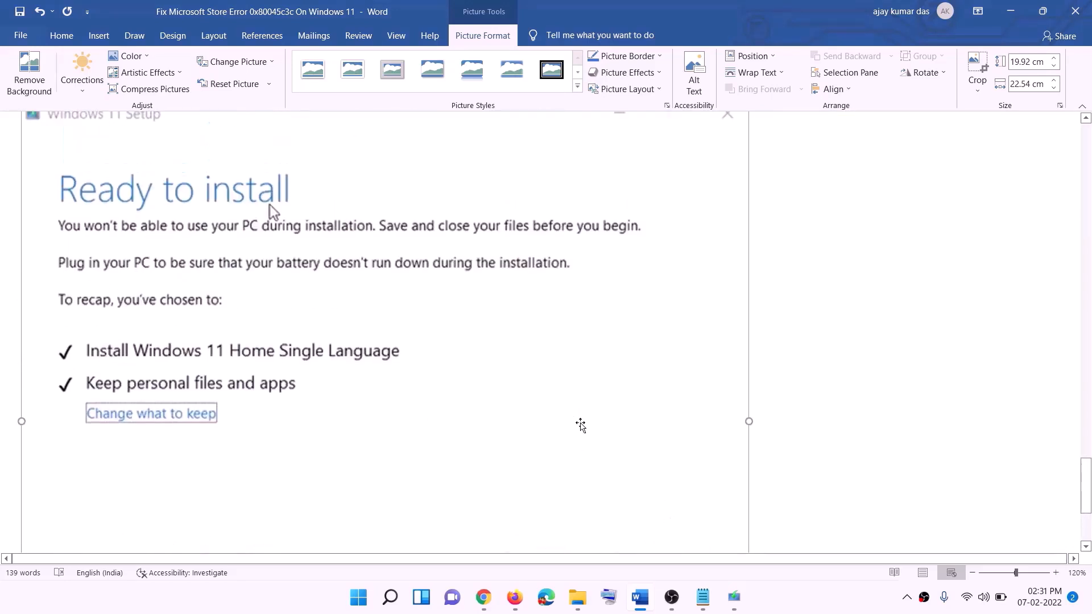